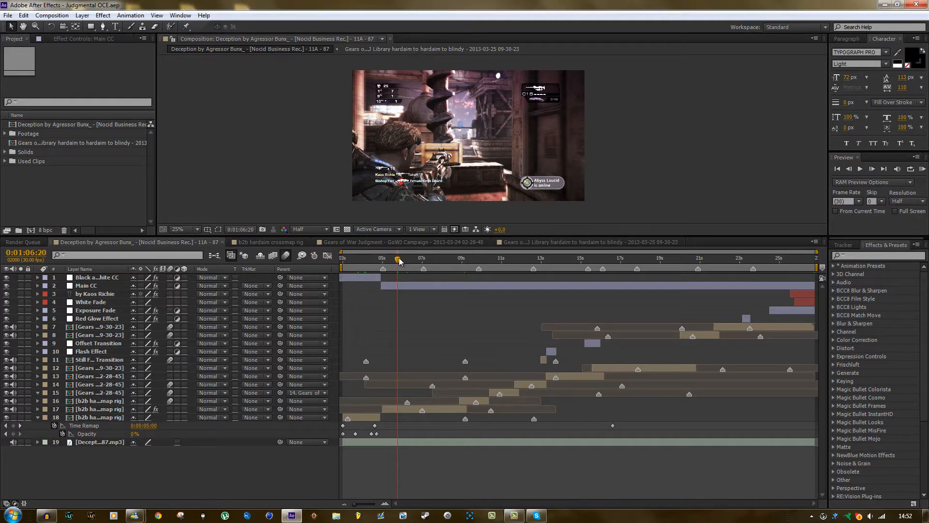
Scrub through the main Deception by Agressor Bunx composition to review the synced clips and colour corrections.
drag(431, 257, 755, 260)
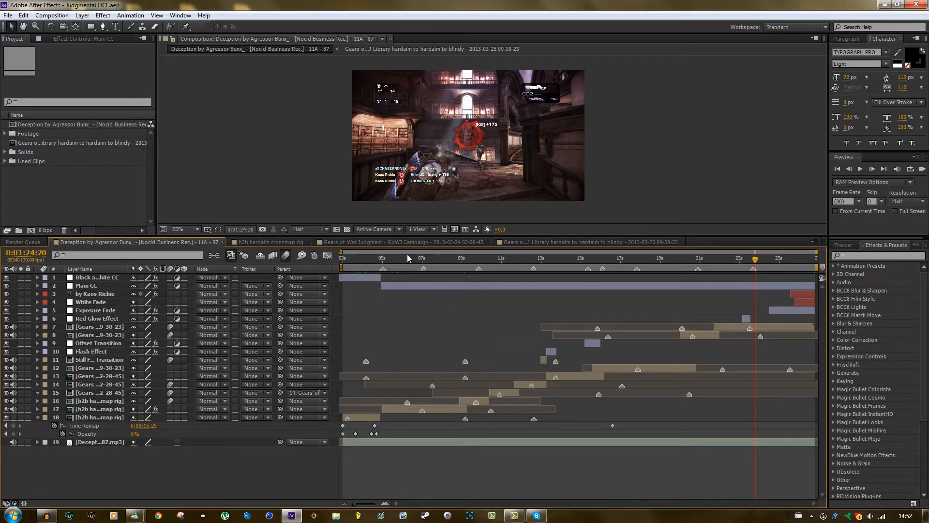
click(359, 261)
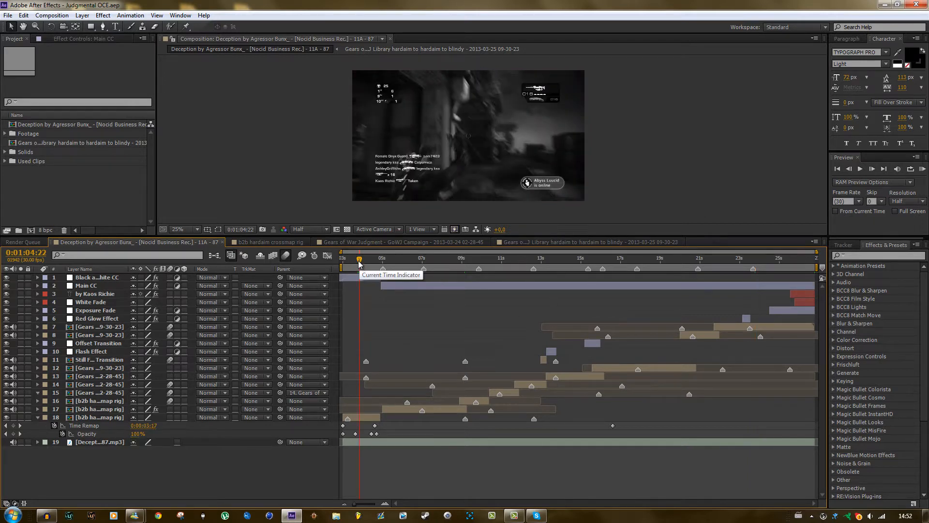
drag(360, 260, 449, 261)
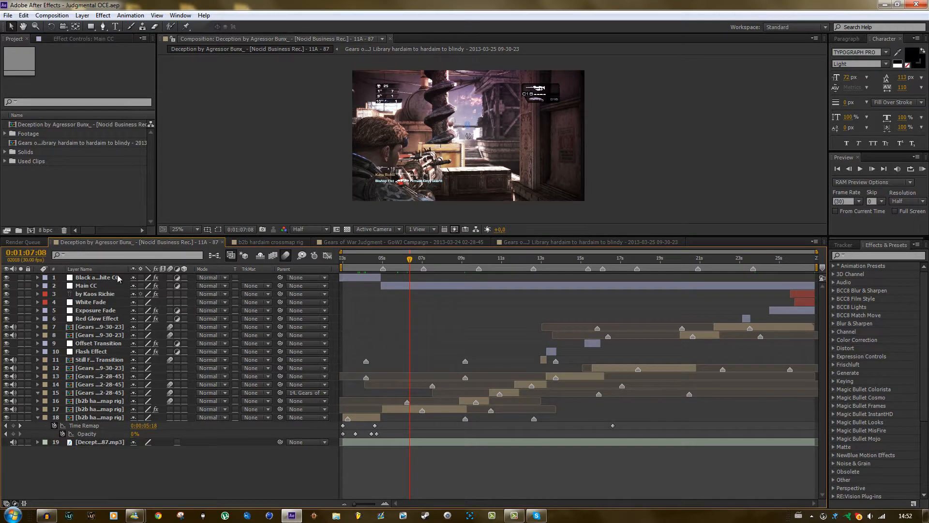
Close the nested Gears of War and b2b hardaim crossmap rig composition timelines, keeping only the main Deception composition open.
click(408, 239)
click(487, 241)
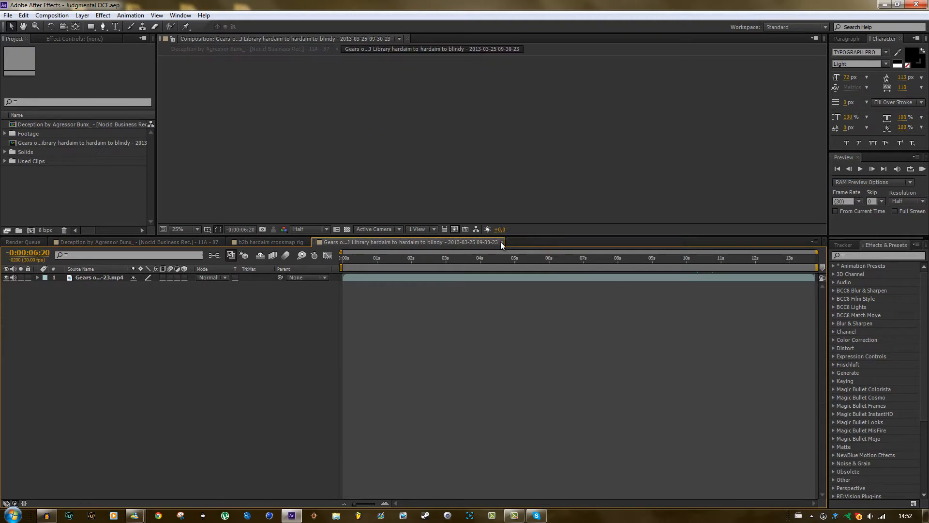
click(502, 242)
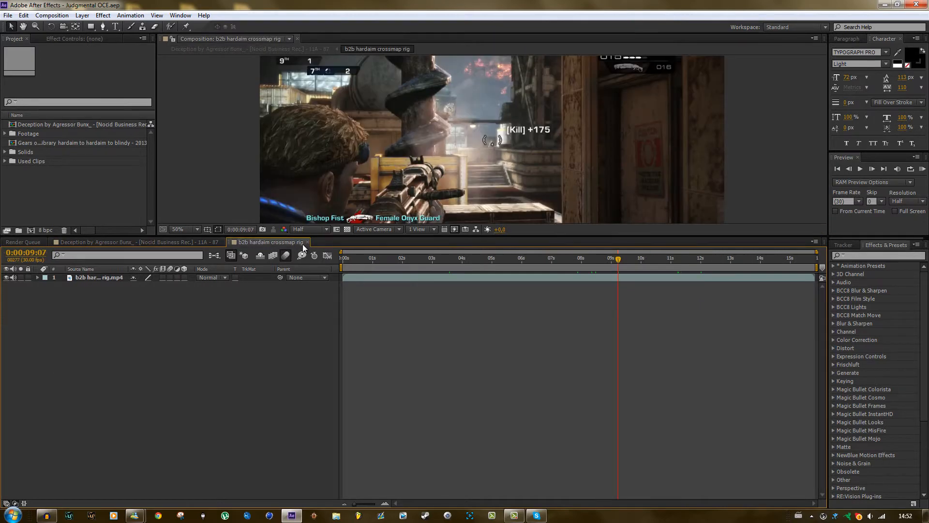
click(309, 242)
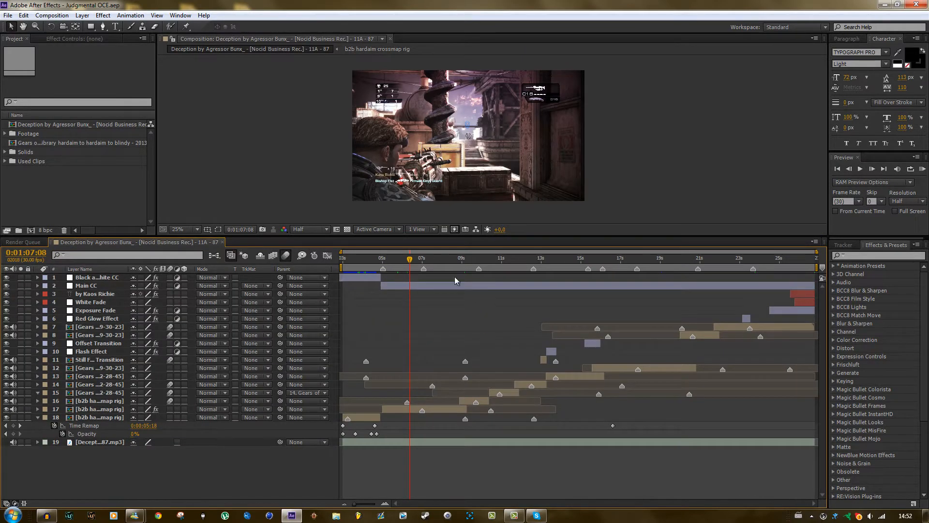
Hide the black-and-white CC and Main CC adjustment layers with the playhead at 0:01:05:04.
drag(441, 260, 549, 262)
click(393, 265)
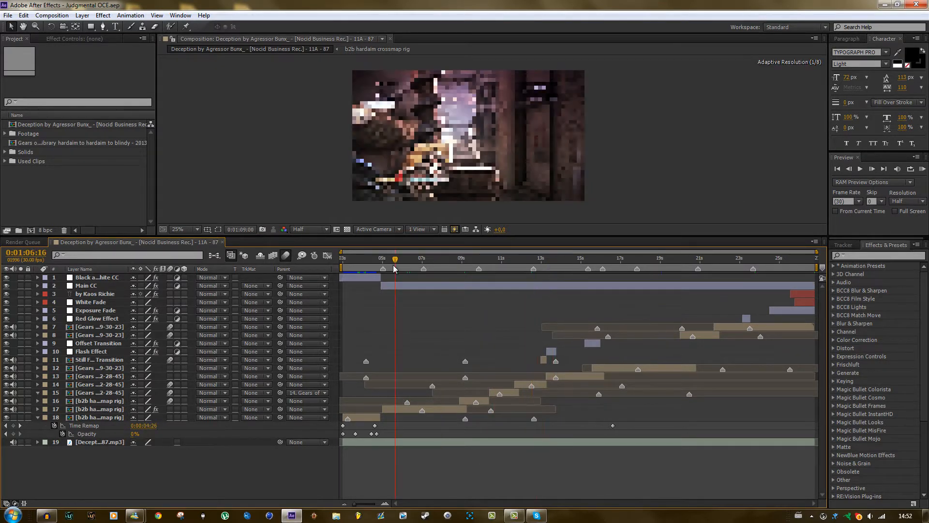
click(367, 267)
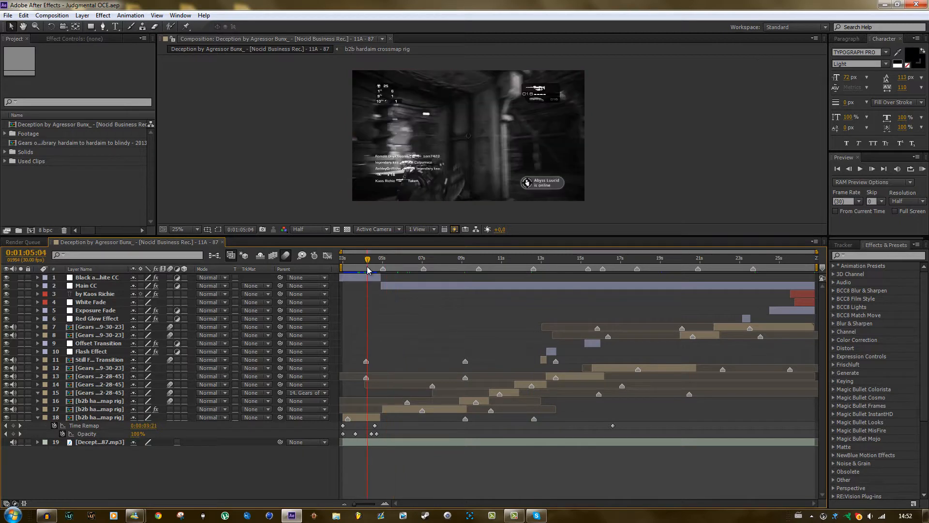
click(6, 278)
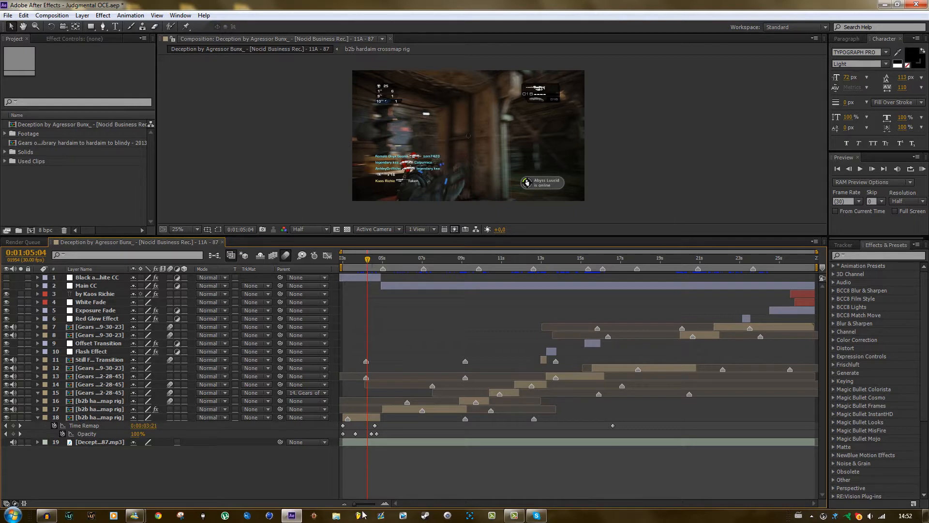
Enlarge the composition viewer by reducing the height of the timeline area.
drag(356, 504, 378, 505)
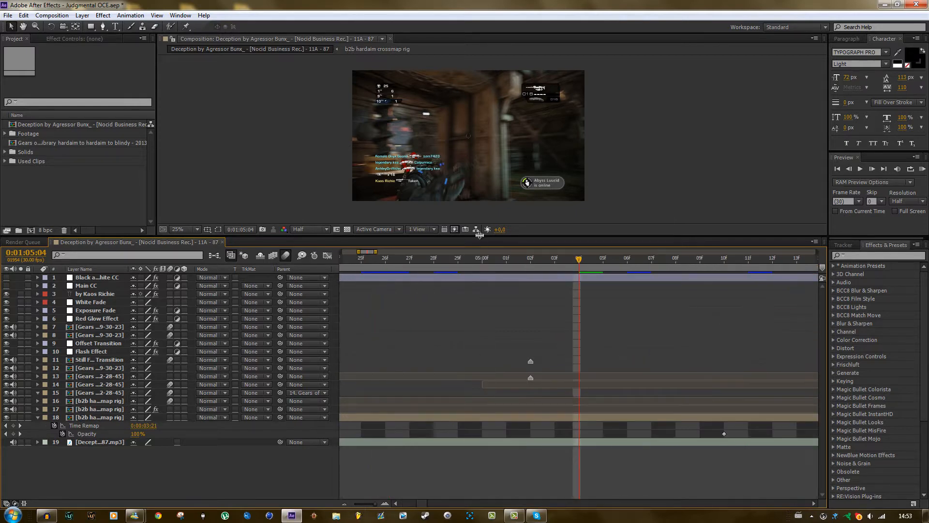
drag(478, 236, 504, 277)
scroll(492, 295, up, 2)
scroll(503, 278, down, 2)
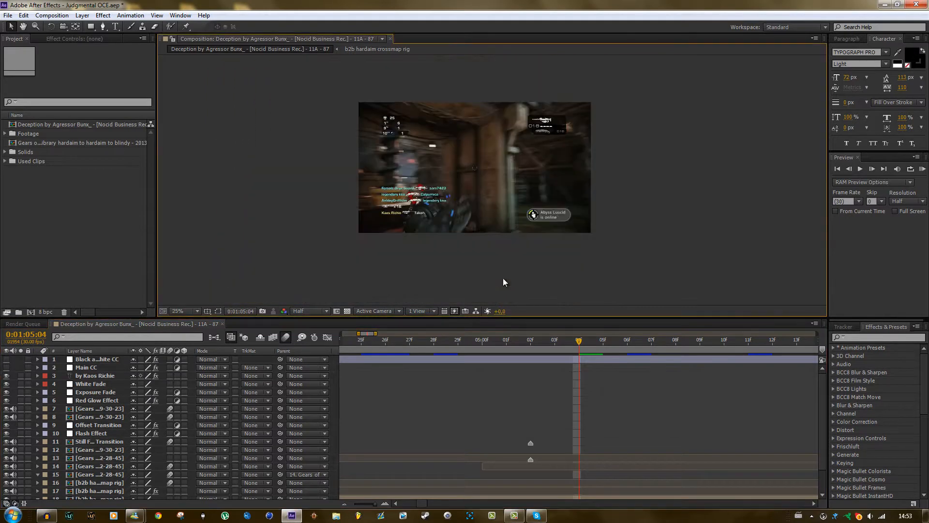
scroll(801, 443, down, 3)
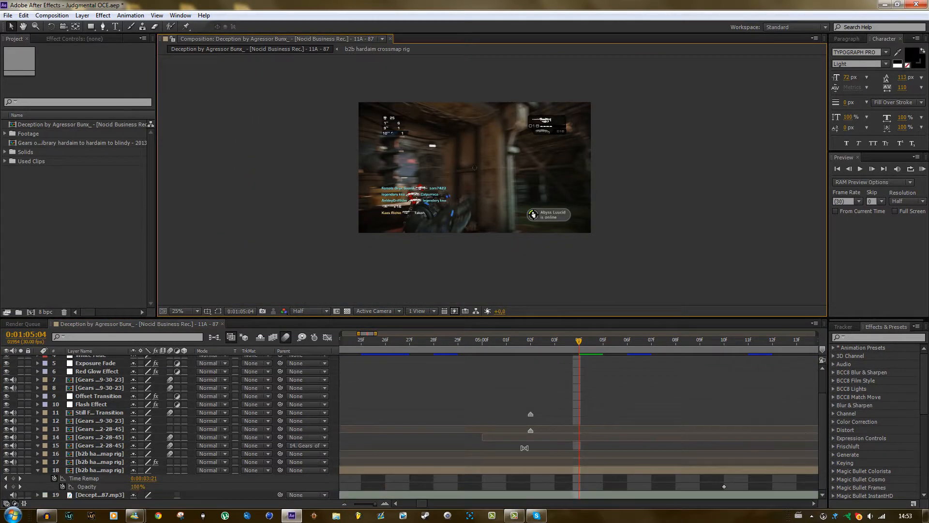
Remove the Time Remap and Opacity keyframes from the b2b hardaim crossmap rig clip on layer 18 and set its opacity to 100%.
click(436, 469)
key(u)
drag(375, 505, 370, 504)
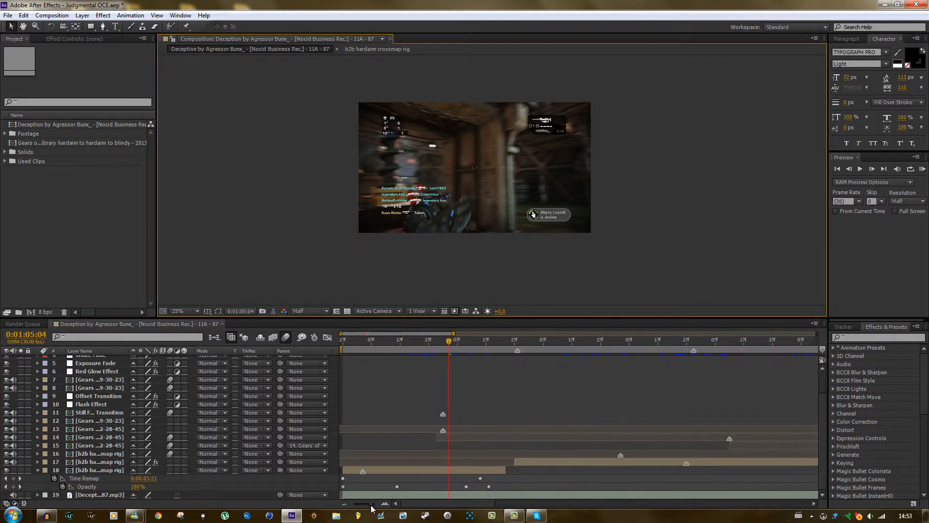
drag(373, 348, 342, 348)
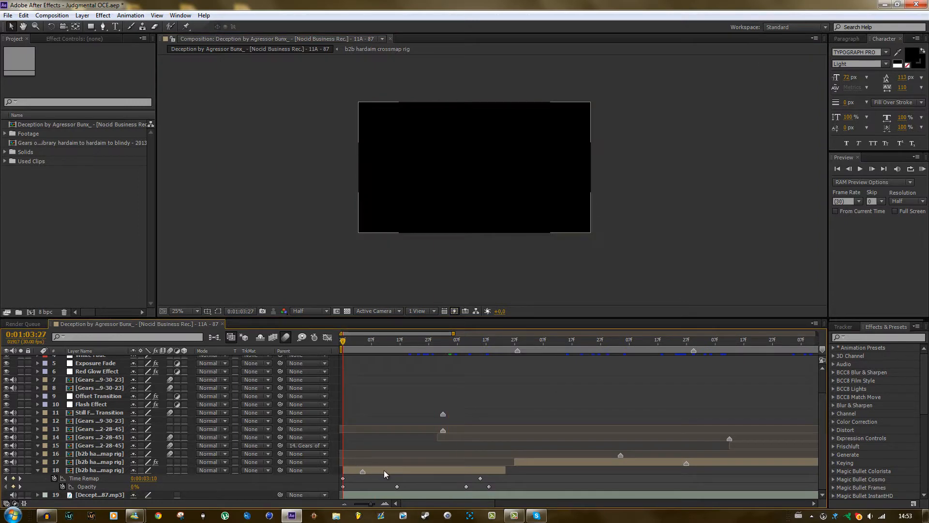
click(385, 470)
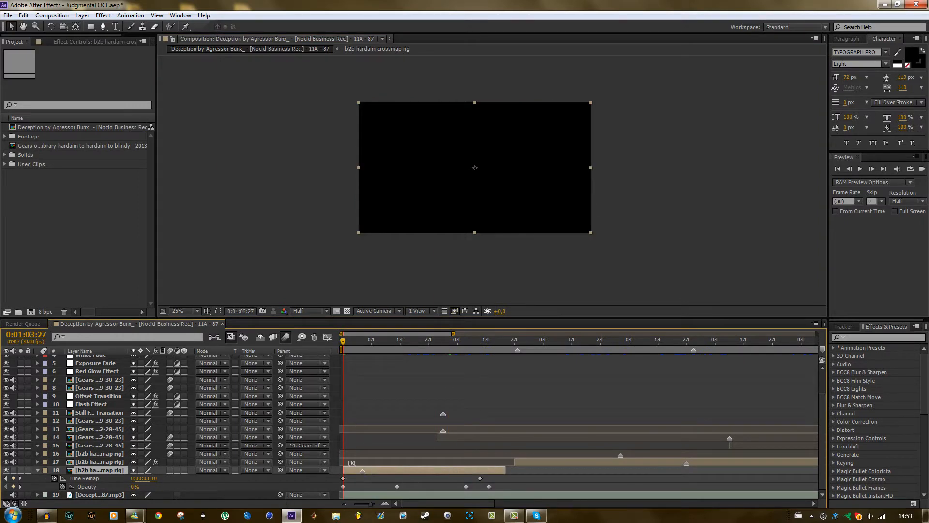
drag(343, 342, 338, 396)
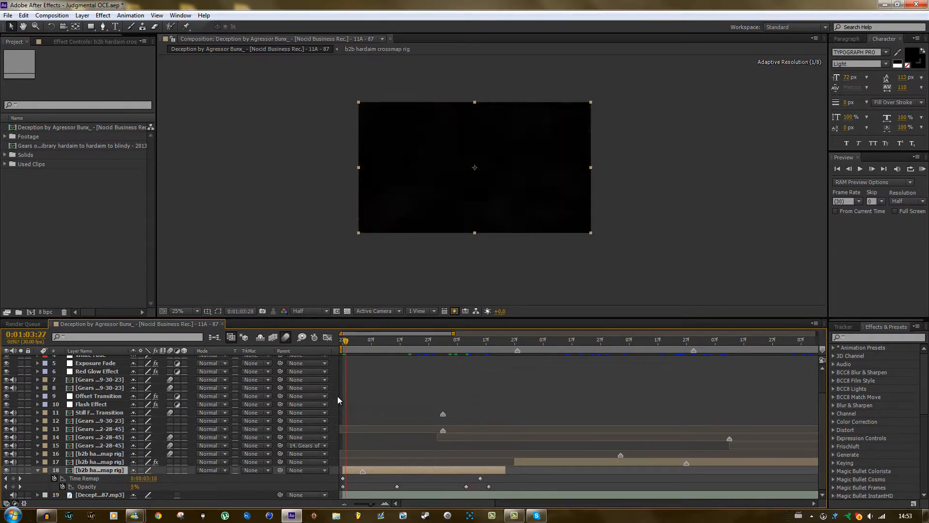
click(54, 478)
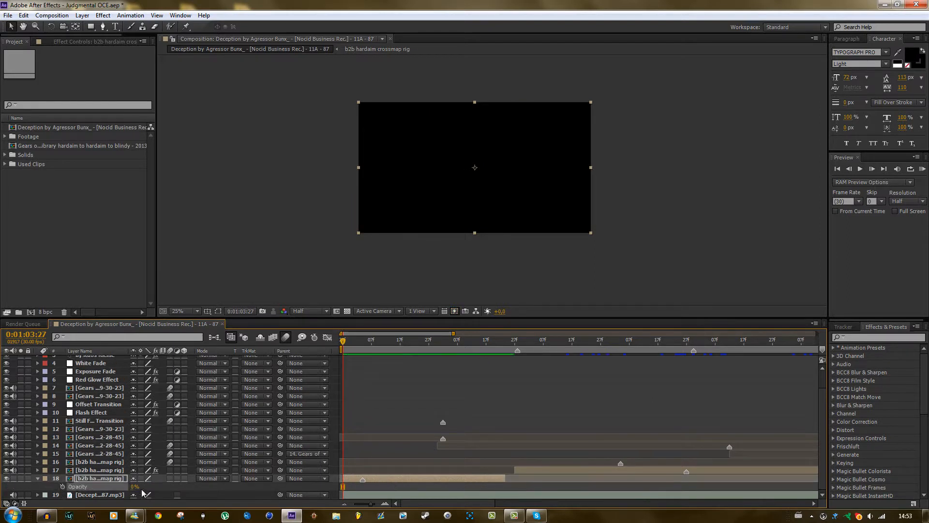
drag(135, 486, 443, 475)
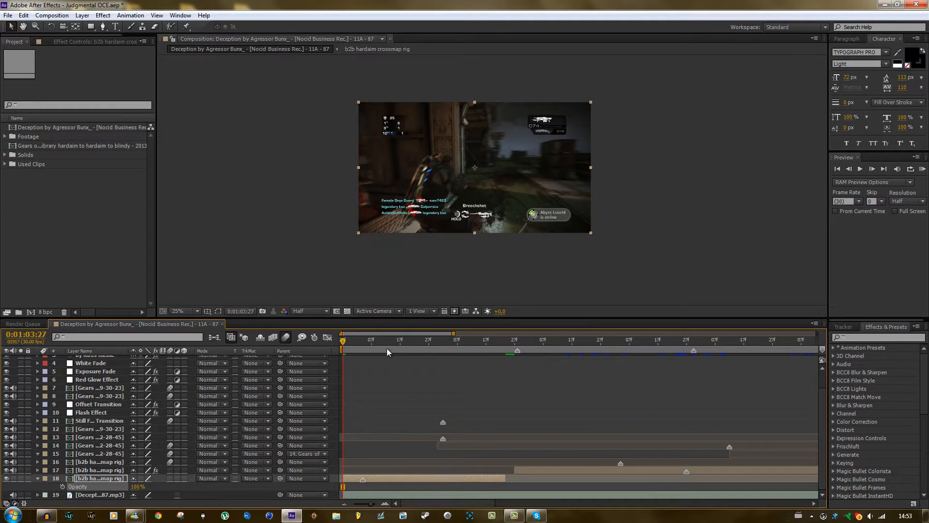
Set fast previews to Off (Final Quality) and scrub through the opening of the layer 18 clip.
drag(347, 340, 382, 345)
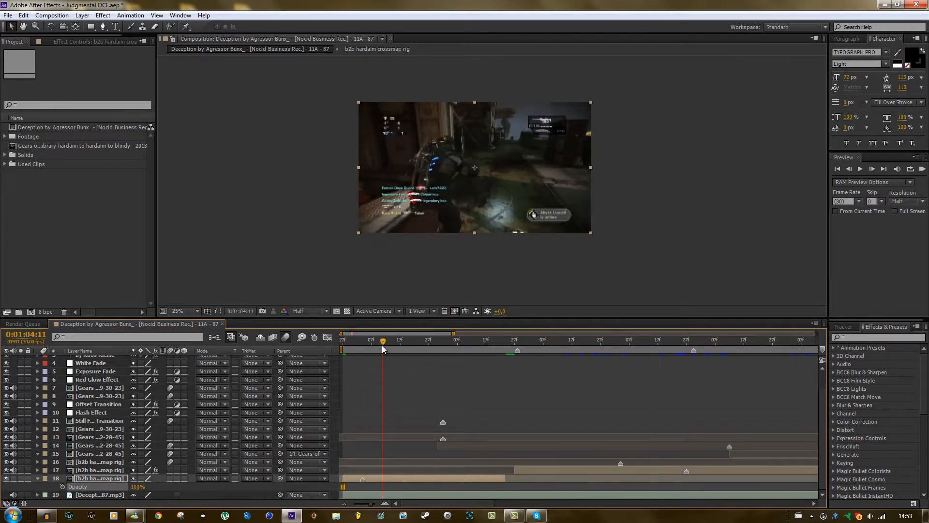
click(455, 312)
click(469, 323)
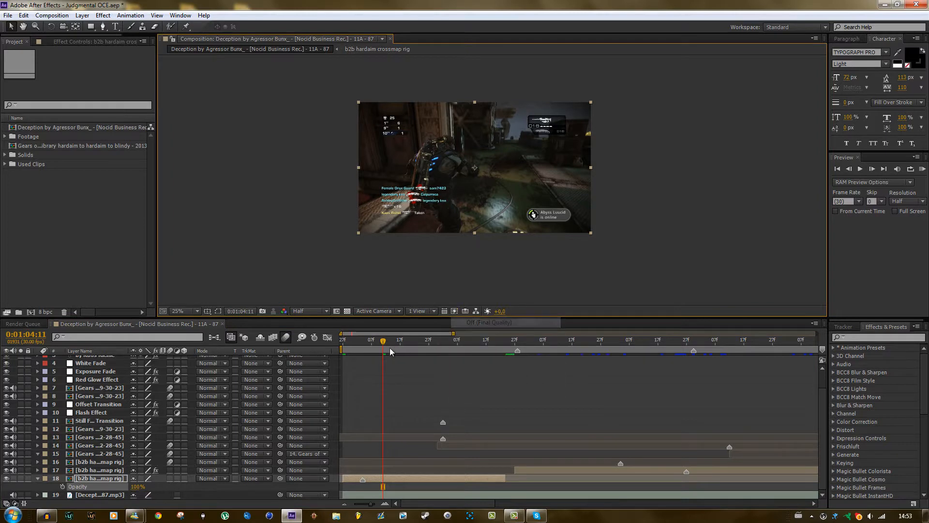
drag(384, 342, 328, 373)
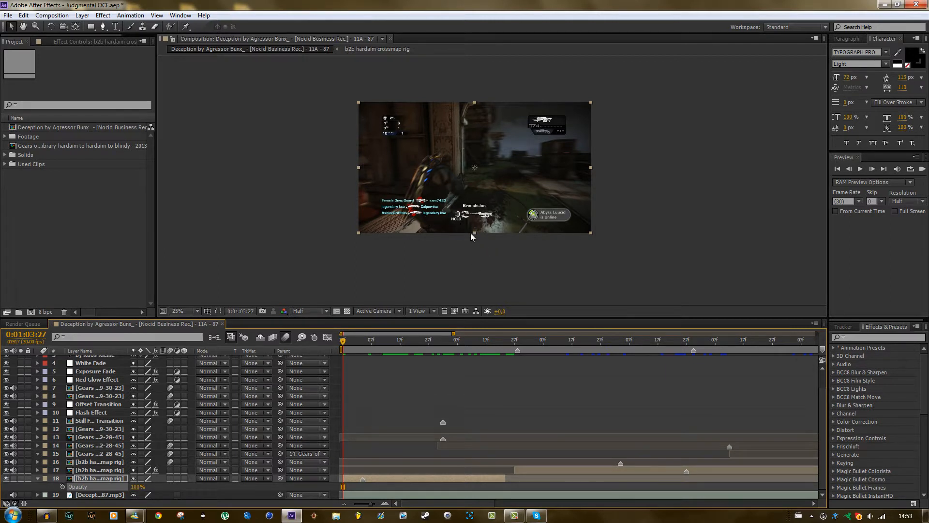
Enable time remapping on the b2b hardaim crossmap rig clip on layer 18.
click(379, 478)
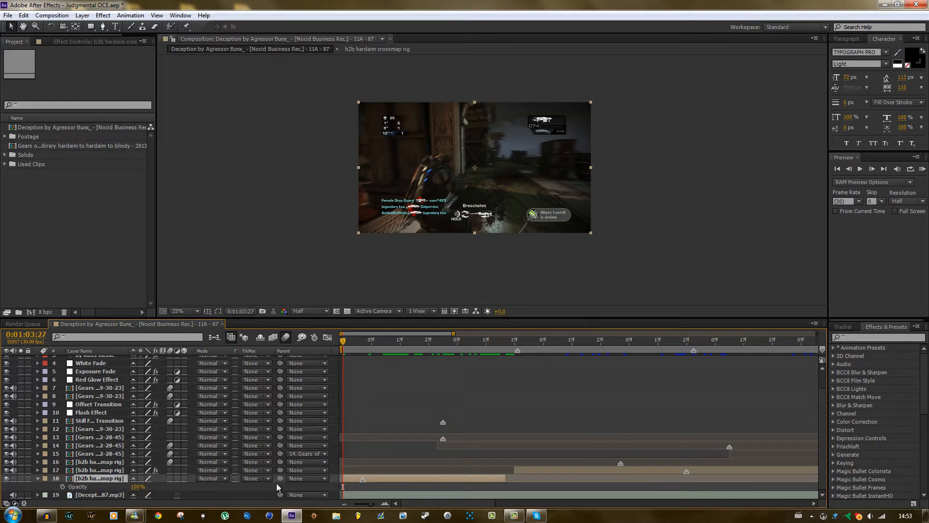
right_click(396, 477)
mouse_move(474, 177)
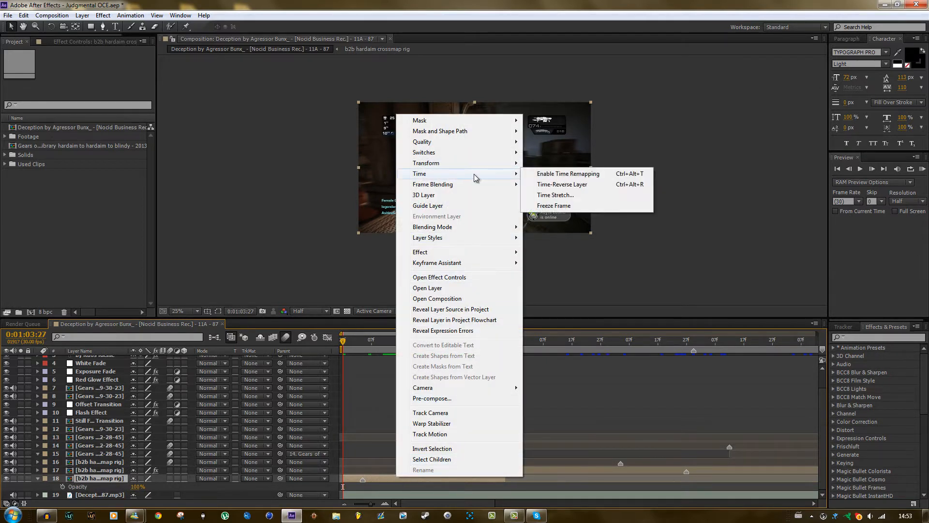
click(568, 176)
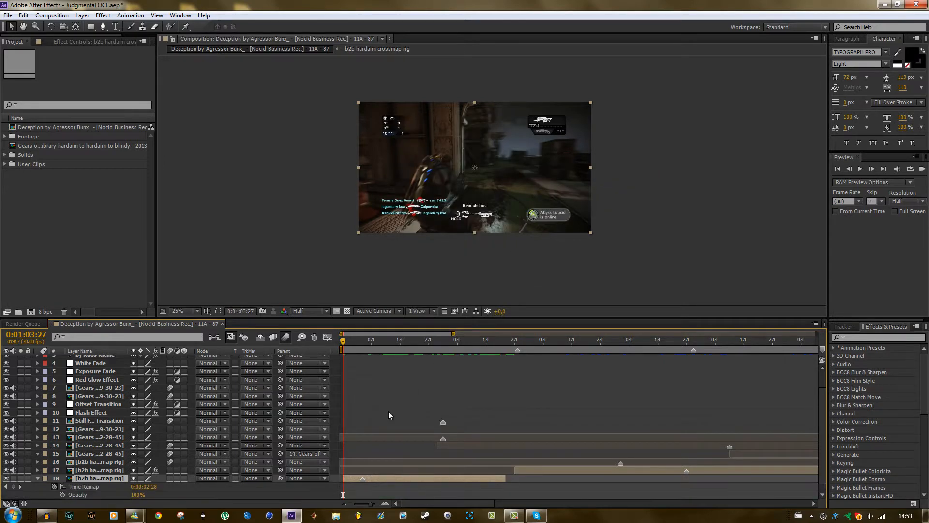
Add a Time Remap keyframe at the start of the layer 18 clip, at 0:01:03:27.
scroll(397, 409, down, 1)
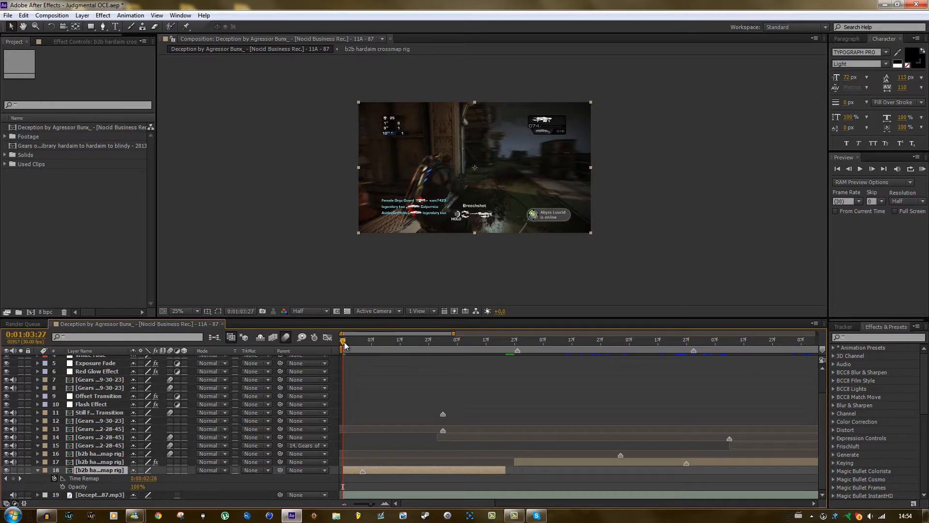
mouse_move(344, 341)
mouse_down()
mouse_move(352, 343)
mouse_move(336, 344)
mouse_up()
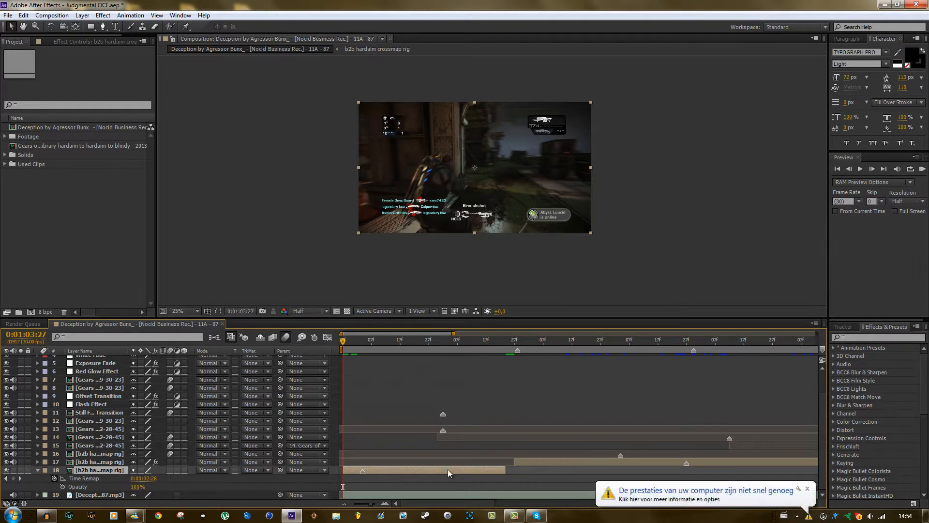
click(807, 488)
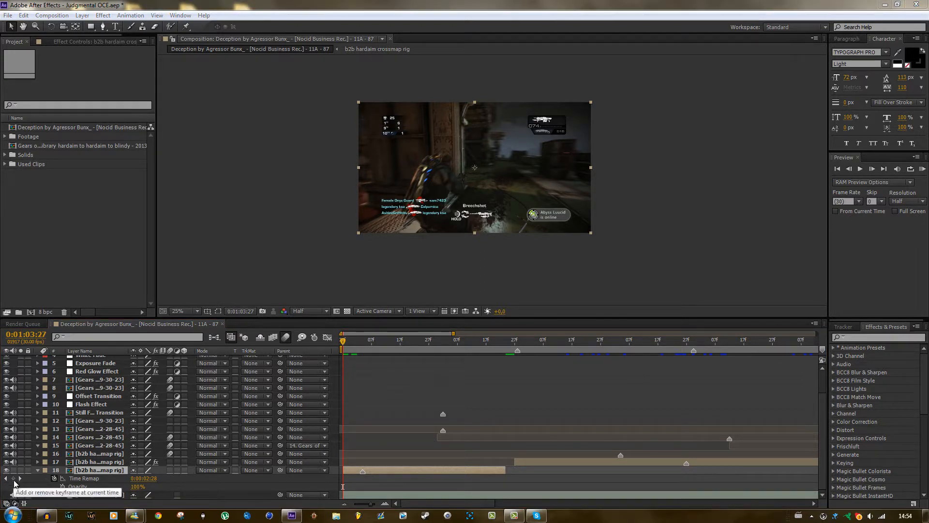
click(14, 478)
Add a Time Remap keyframe at 0:01:04:28, move it earlier to about 0:01:04:11, and scrub the sped-up section.
drag(345, 340, 433, 353)
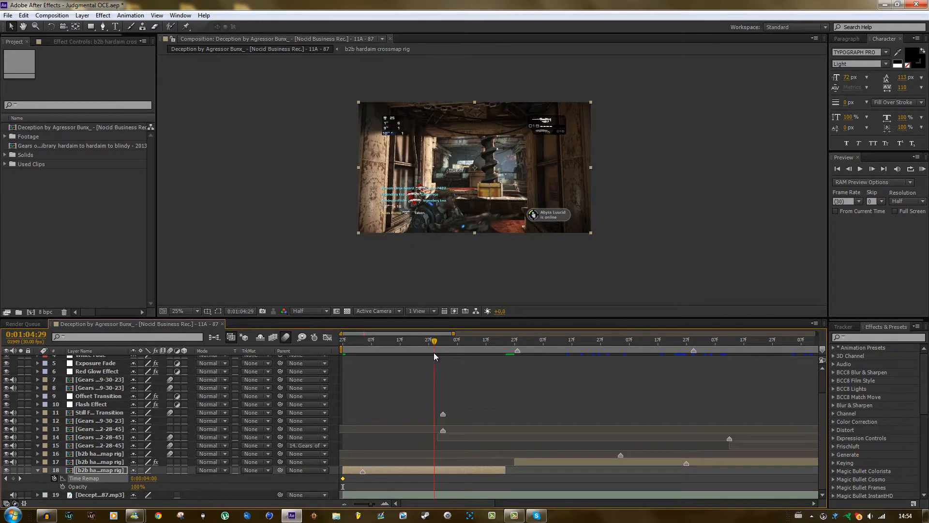
click(13, 478)
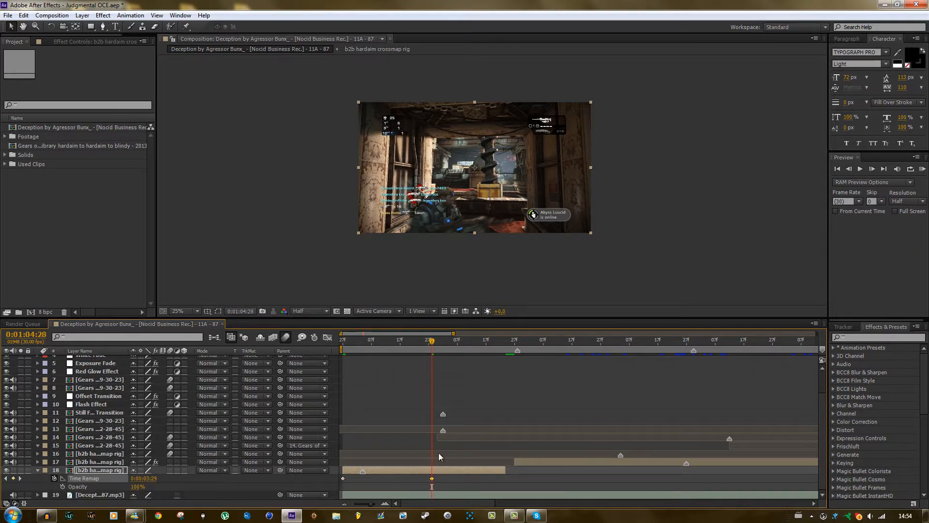
mouse_move(435, 349)
mouse_down()
mouse_move(345, 346)
mouse_move(424, 350)
mouse_up()
drag(434, 479, 383, 477)
drag(382, 340, 372, 362)
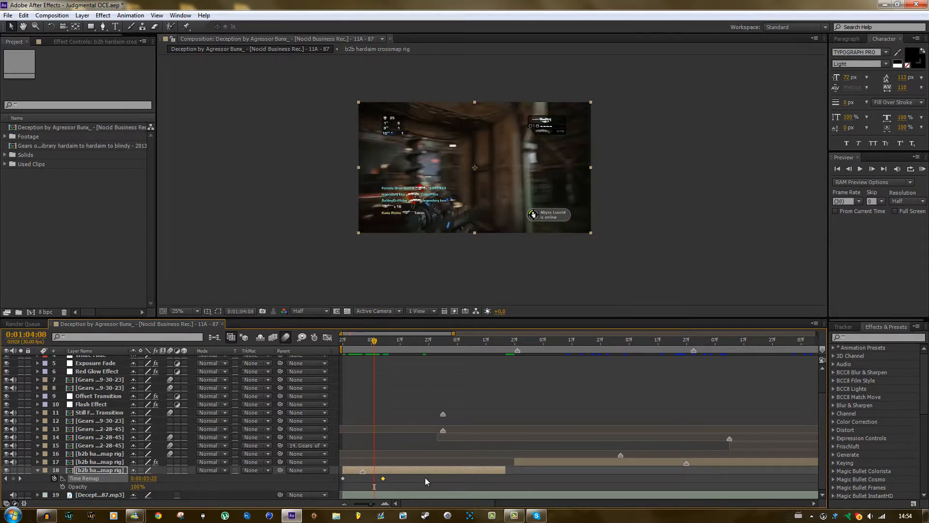
Move the second Time Remap keyframe to the end of the layer 18 clip and scrub the slowed footage.
drag(425, 478, 486, 477)
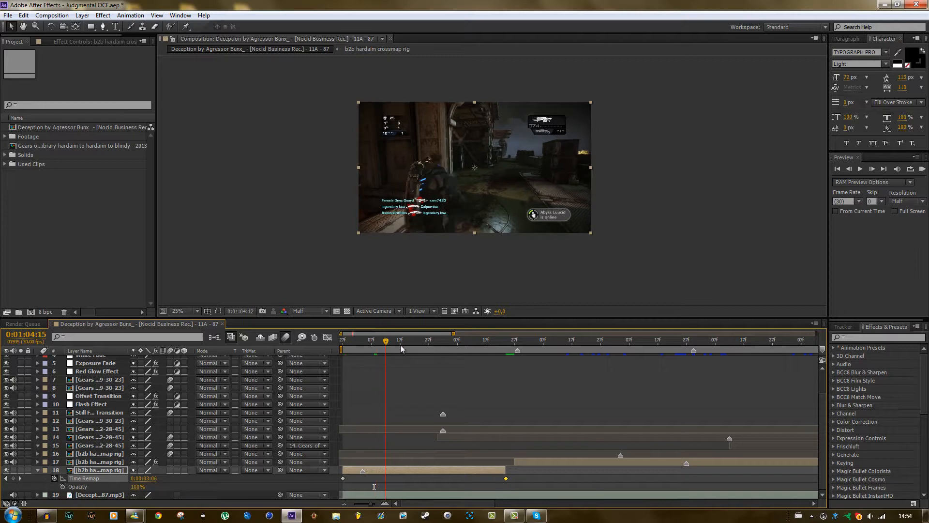
drag(400, 345, 391, 410)
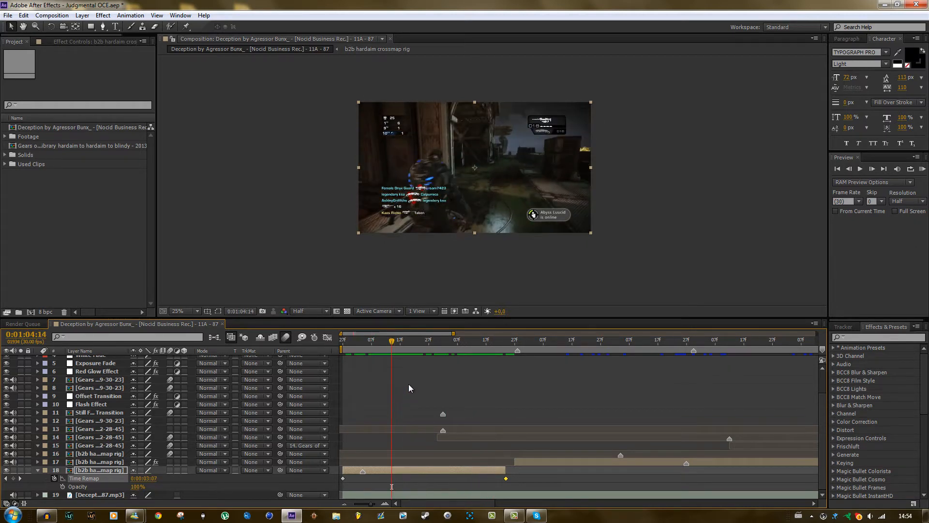
Add an Opacity keyframe of 0% at the start of the layer 18 clip, at 0:01:03:27.
drag(364, 347, 343, 346)
click(396, 471)
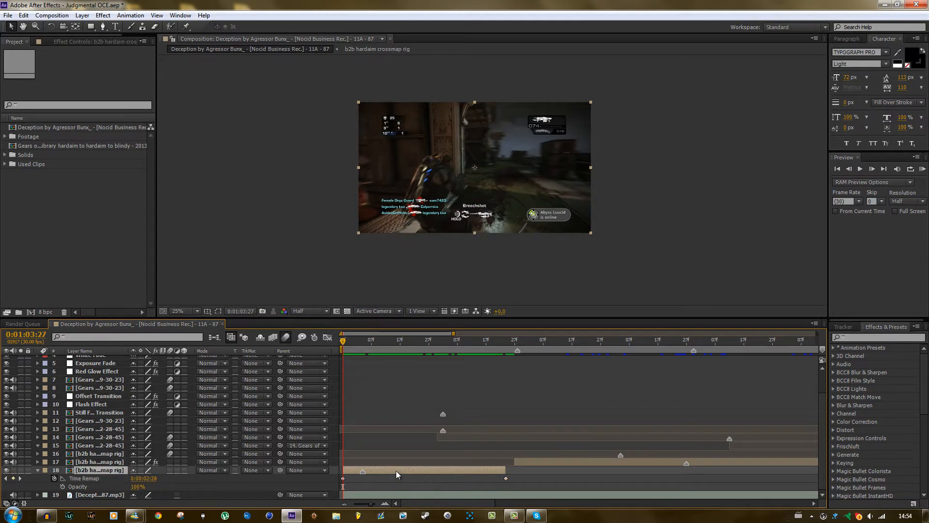
key(t)
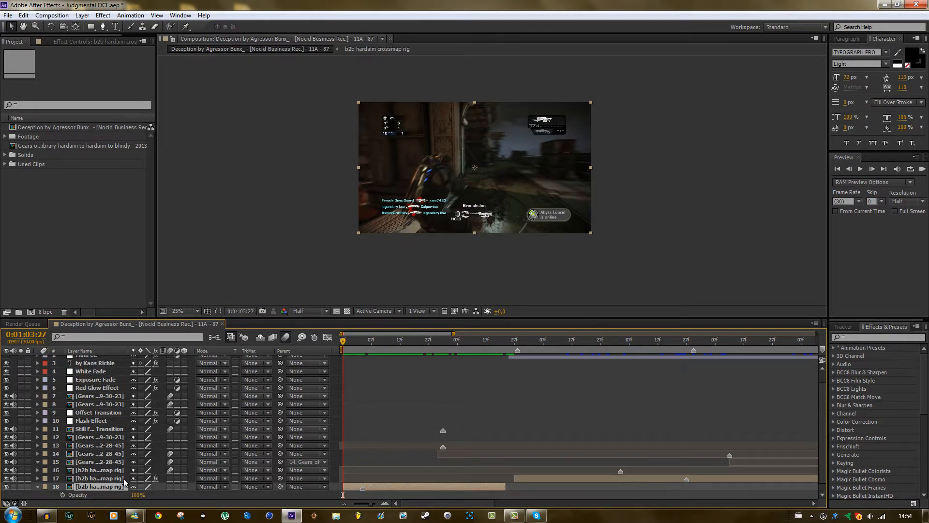
scroll(106, 490, down, 1)
click(62, 487)
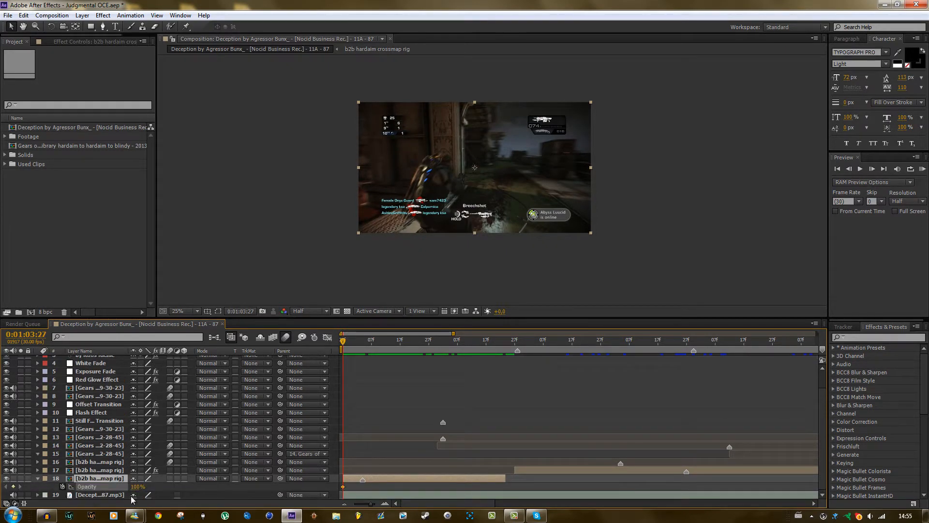
drag(137, 486, 6, 486)
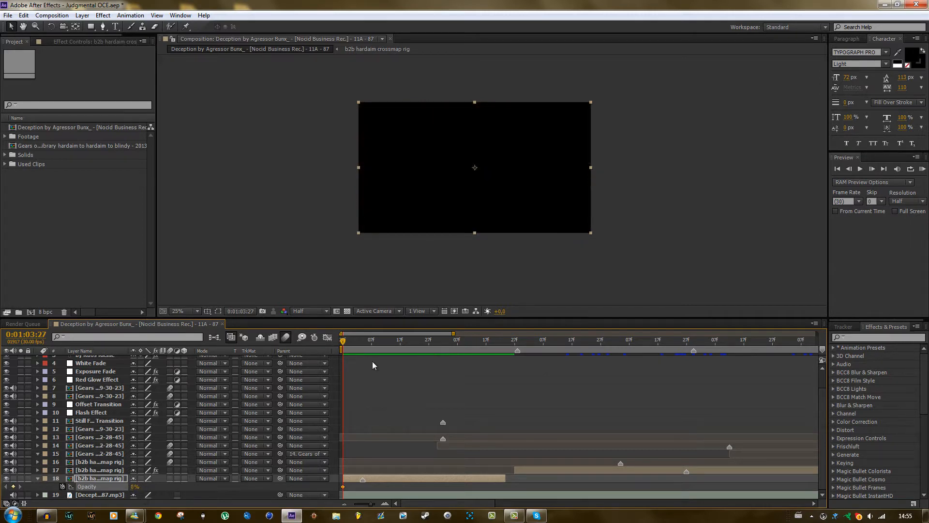
Add 100% Opacity keyframes on the layer 18 clip at about 0:01:04:12 and at 0:01:05:13.
click(386, 337)
drag(132, 489, 479, 466)
click(476, 340)
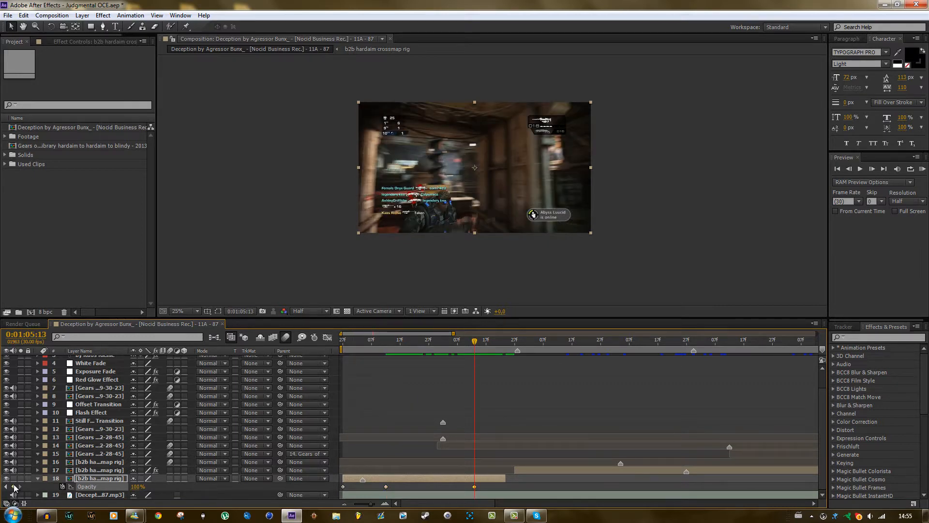
Fade the layer 18 clip out with a 0% Opacity keyframe at 0:01:05:23.
click(506, 338)
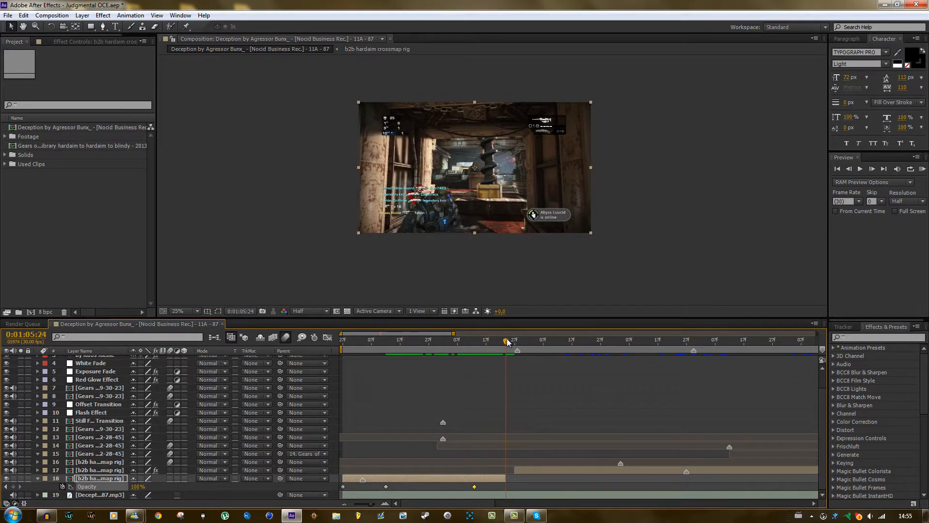
click(503, 337)
drag(138, 490, 1, 490)
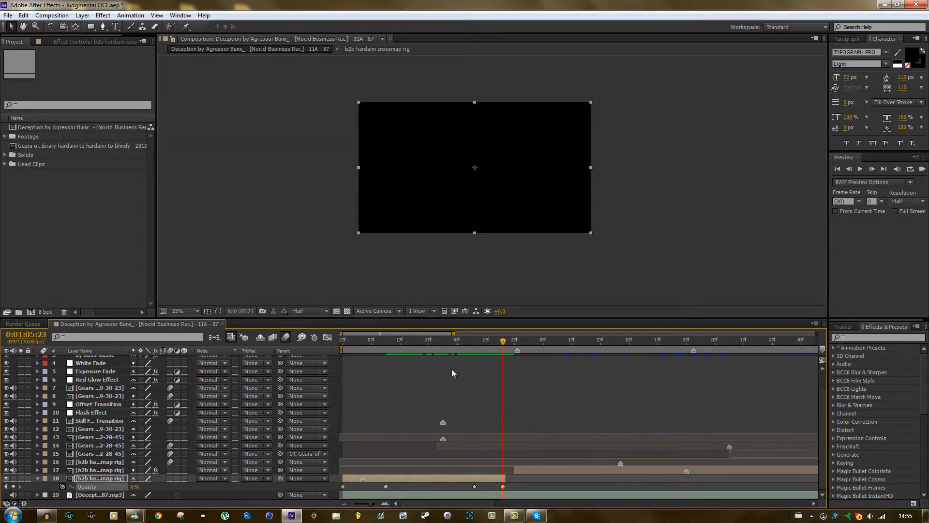
End the work area at the end of the layer 18 clip, at 0:01:05:24, and RAM preview the fades.
key(n)
click(923, 169)
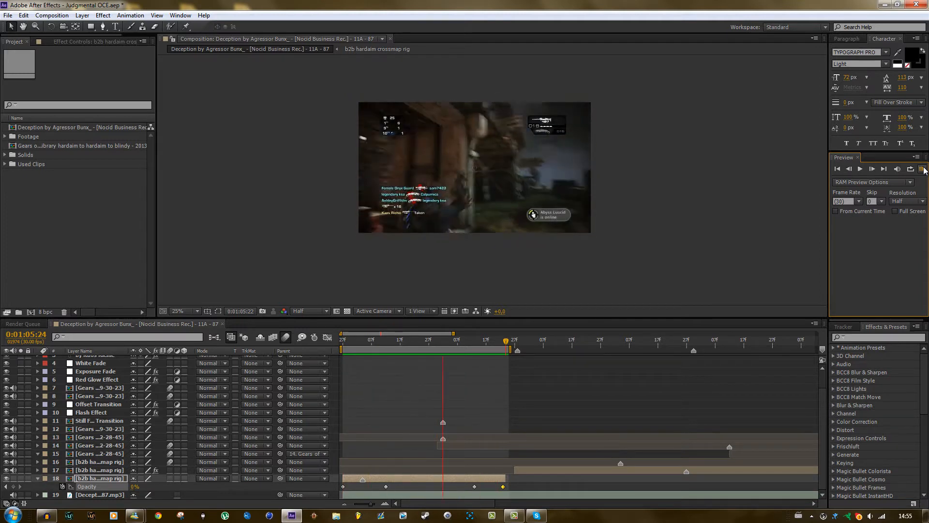
click(923, 169)
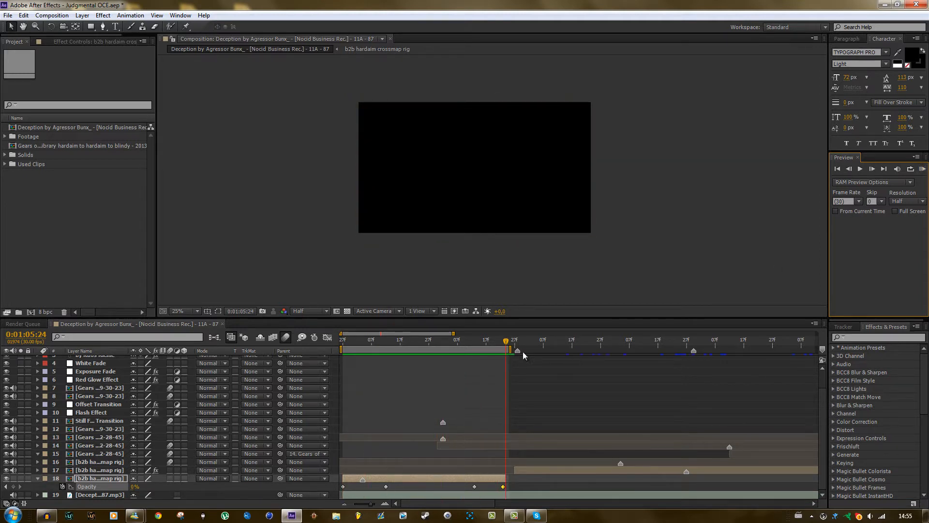
Scrub across the cut into the layer 17 clip up to 0:01:06:04 to examine its existing lens distortion.
mouse_move(505, 342)
mouse_down()
mouse_move(415, 353)
mouse_move(503, 356)
mouse_up()
drag(507, 357, 526, 409)
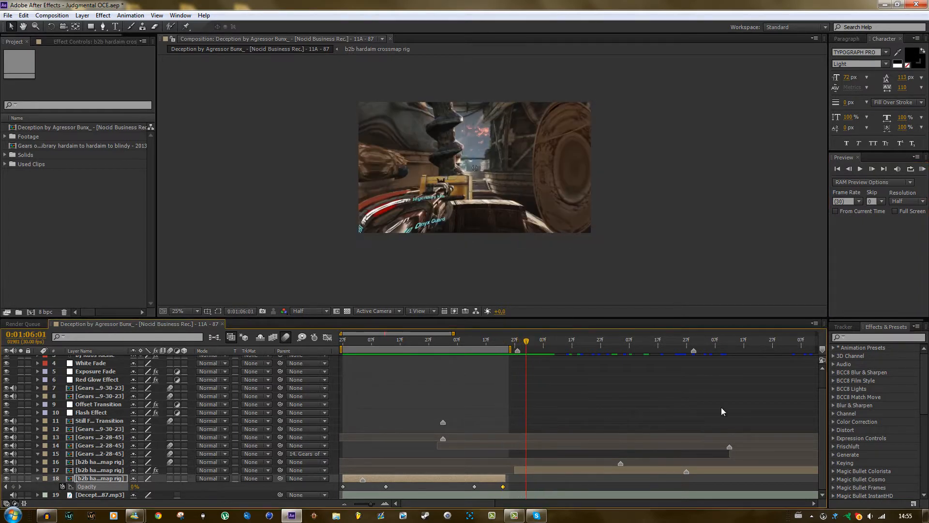
click(552, 470)
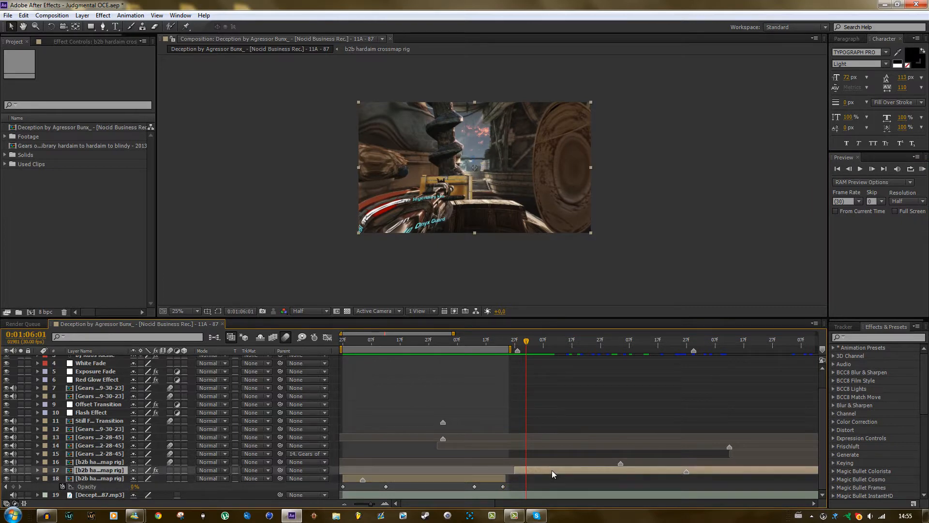
mouse_move(530, 342)
mouse_down()
mouse_move(514, 344)
mouse_move(564, 347)
mouse_move(536, 356)
mouse_up()
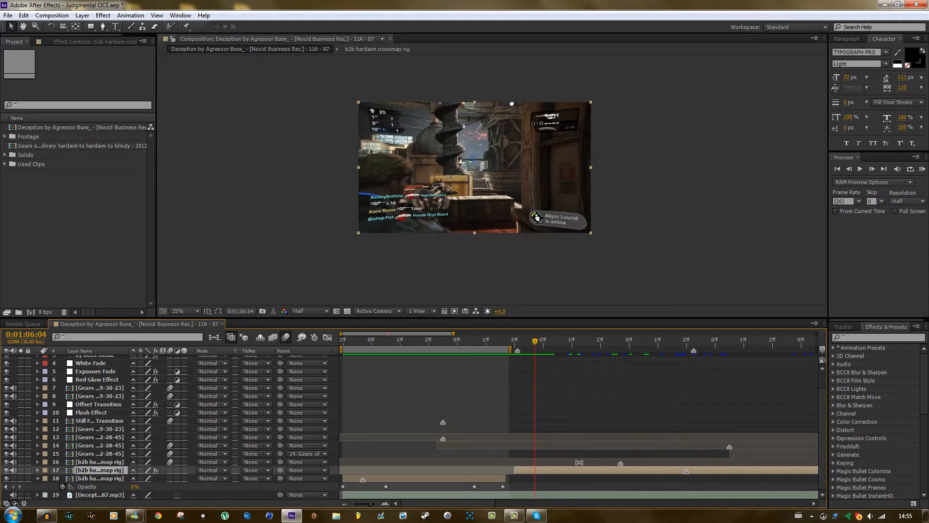
Reveal the keyframes of layer 17 and delete its existing CC Lens effect.
key(u)
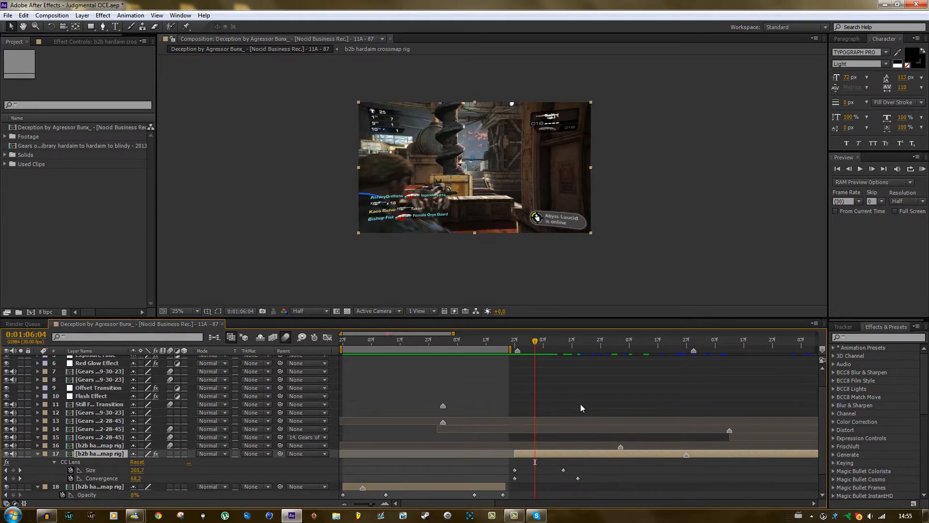
click(71, 454)
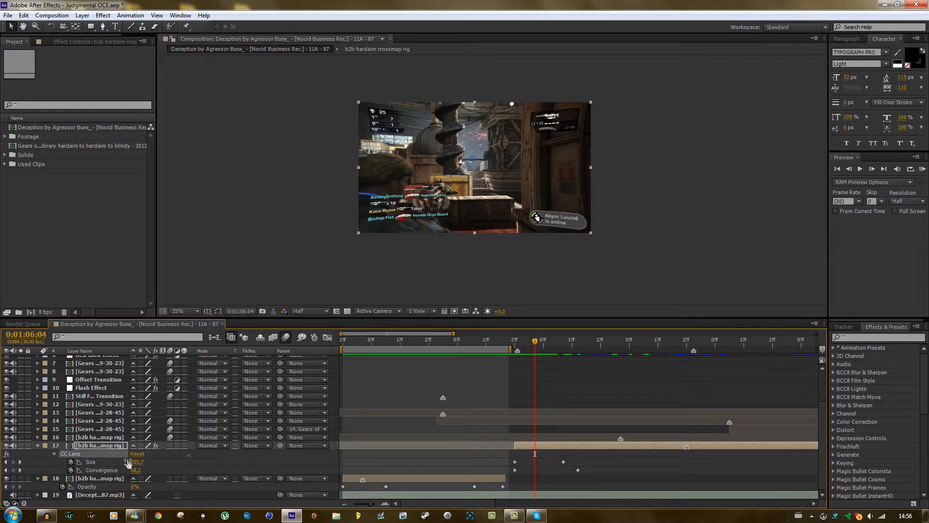
key(Delete)
Find the CC Lens effect and apply it to layer 17 with the playhead at the clip's start, 0:01:05:27.
drag(537, 341, 518, 342)
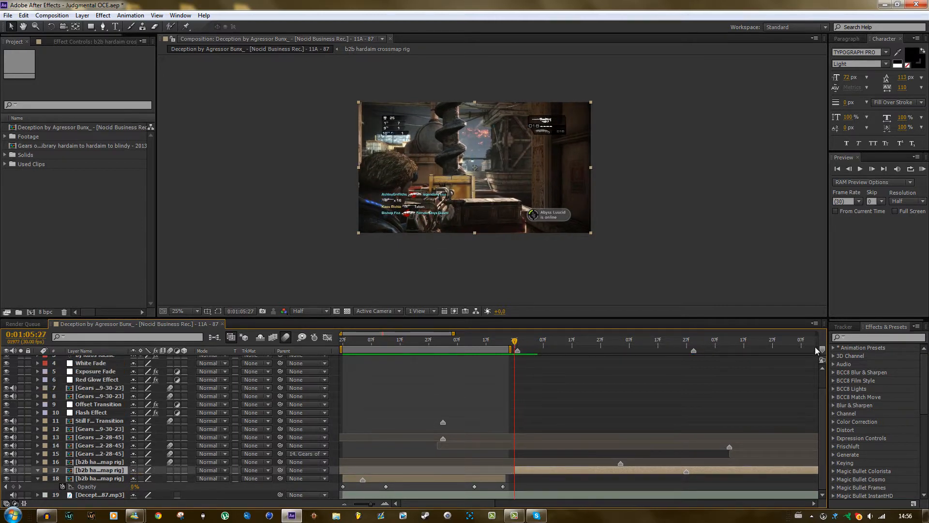
click(857, 337)
text(cc lens)
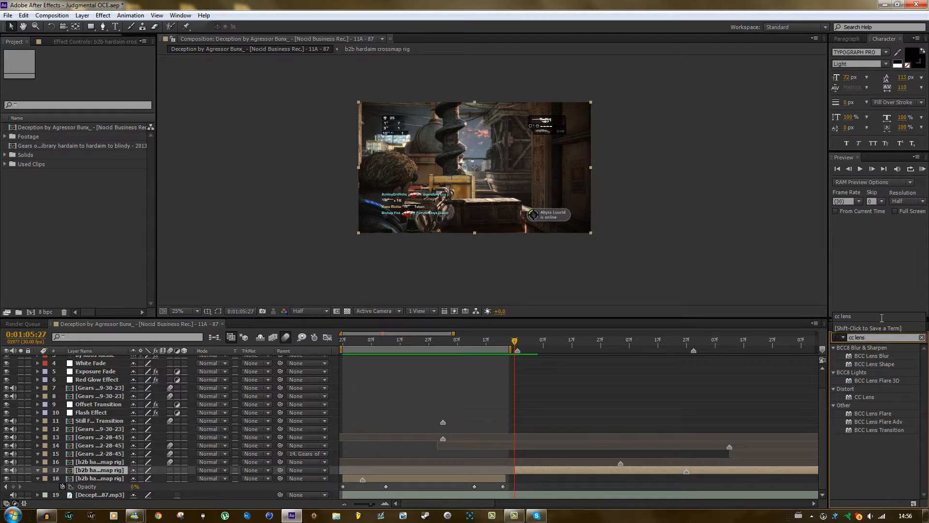
drag(864, 397, 525, 470)
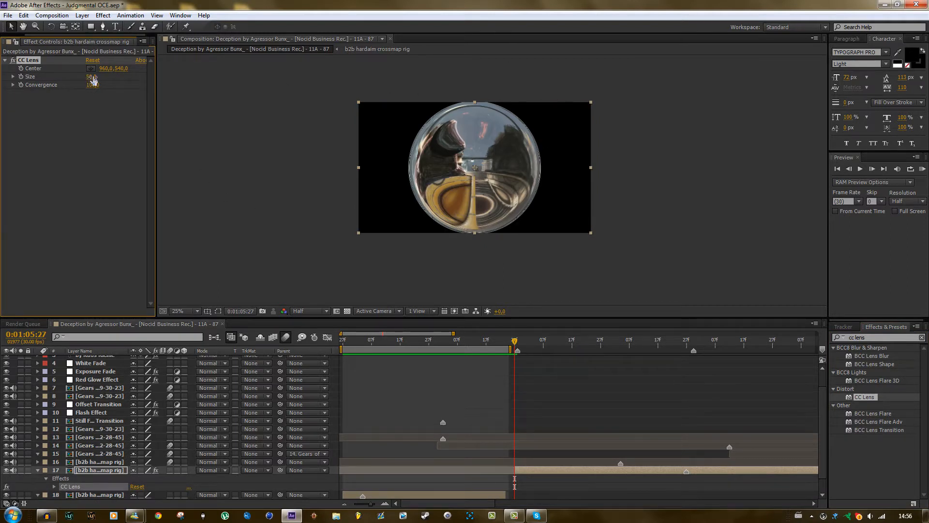
Keyframe the CC Lens Size on layer 17 from 0 at 0:01:05:27 to 500 at 0:01:07:00.
drag(91, 77, 64, 85)
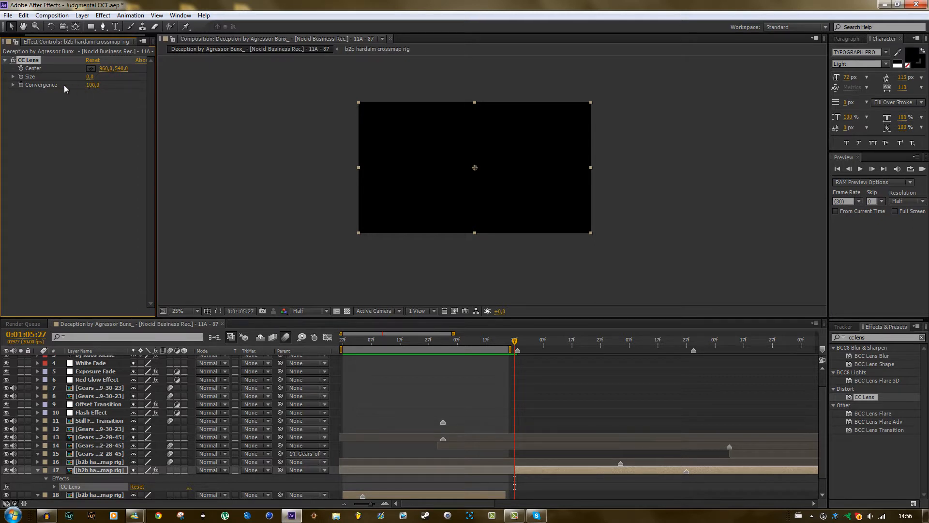
click(20, 77)
drag(517, 343, 611, 346)
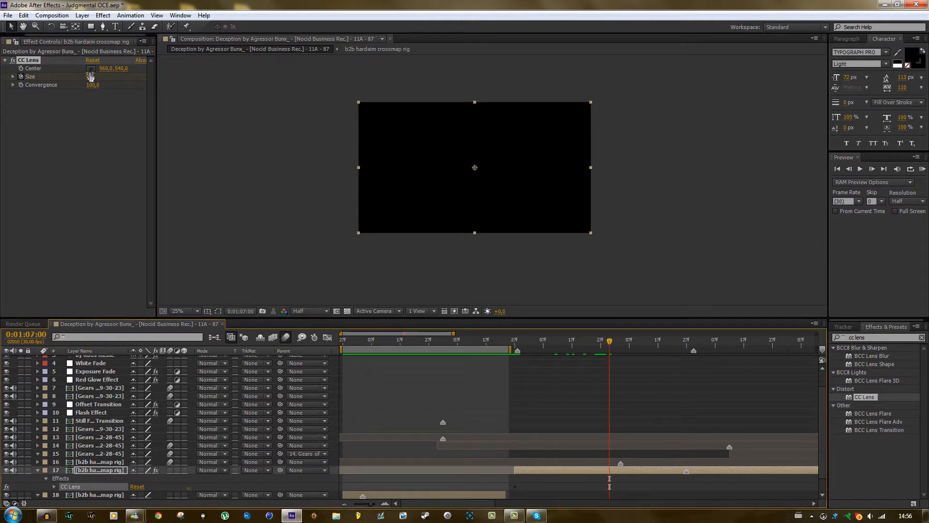
drag(125, 76, 372, 189)
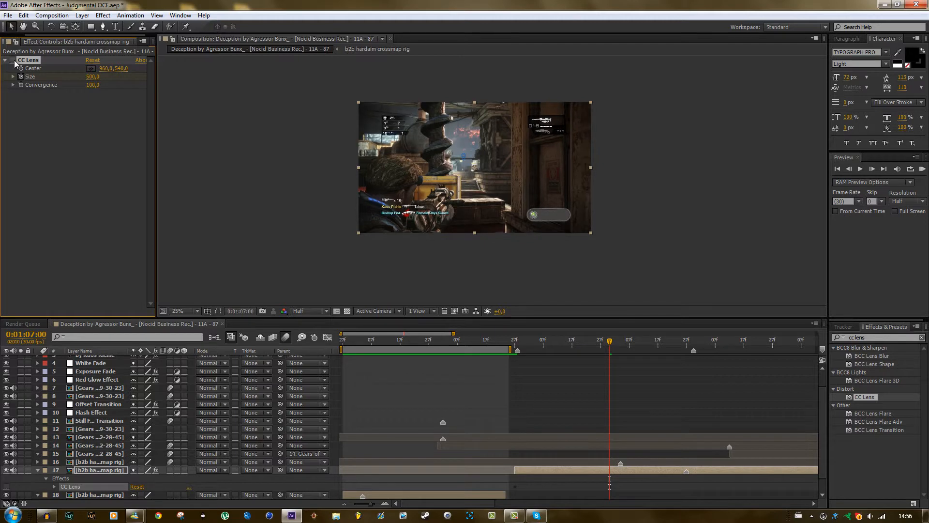
Keyframe the CC Lens Convergence on layer 17 from 100 at 0:01:06:03 to 0 at 0:01:07:00.
drag(91, 86, 61, 92)
key(ctrl+z)
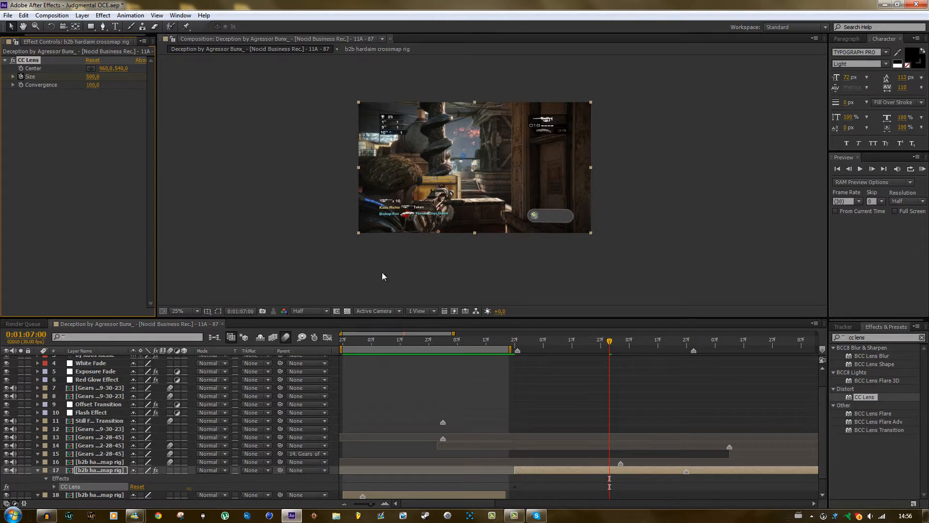
drag(515, 334, 532, 344)
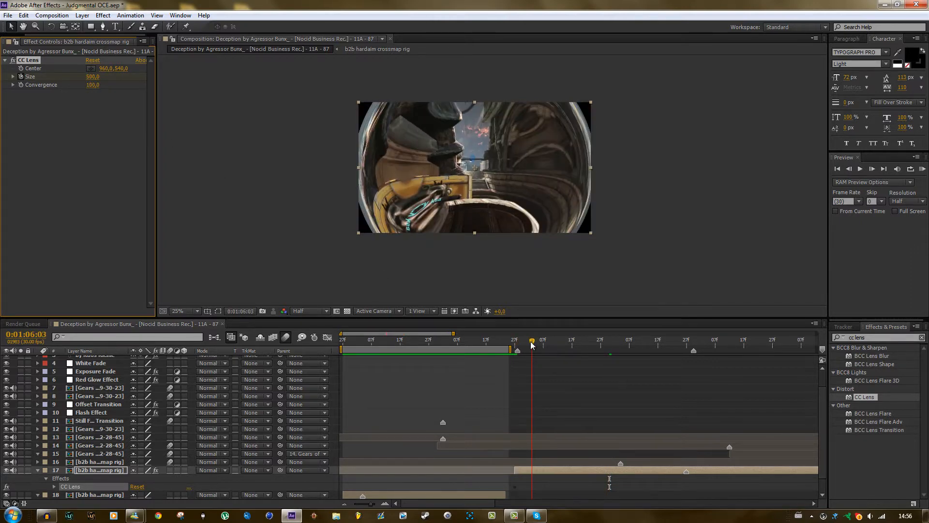
drag(92, 76, 24, 88)
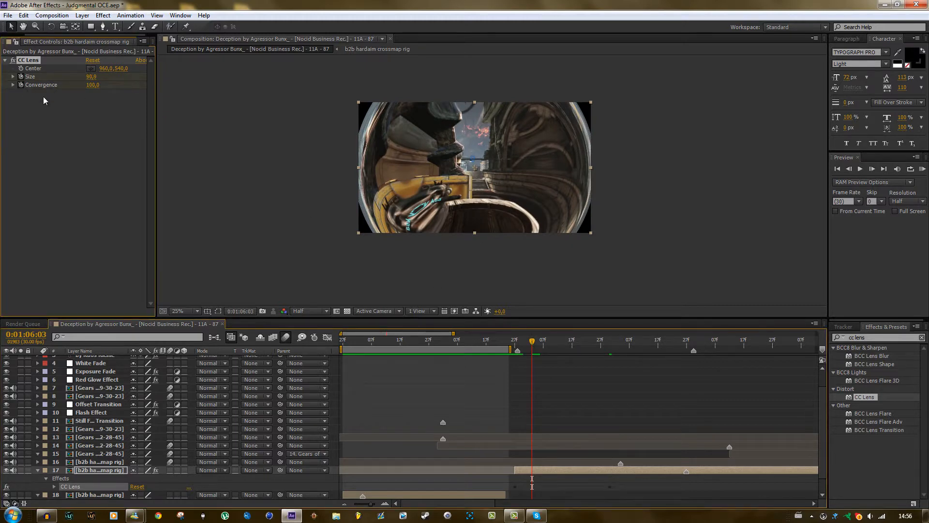
click(607, 341)
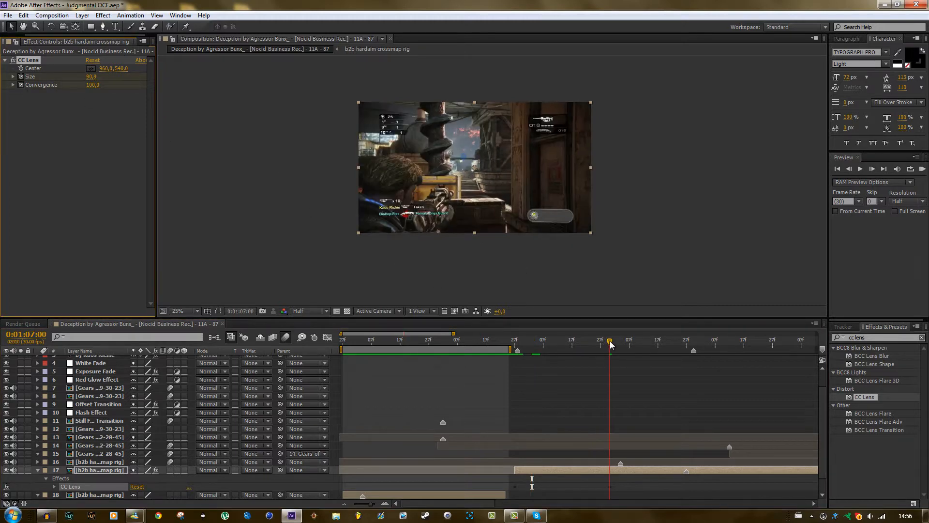
click(94, 86)
text(0)
key(Return)
Scrub through the CC Lens transition at the start of layer 17 and on to 0:01:07:17.
drag(512, 341, 618, 342)
drag(373, 506, 369, 507)
drag(515, 341, 541, 341)
scroll(510, 431, down, 2)
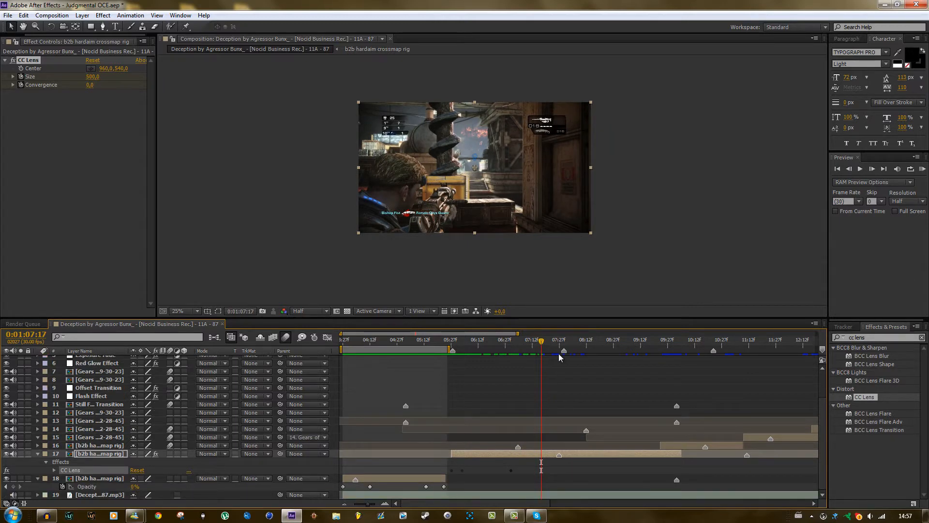
With no layer selected, add a composition marker at 0:01:07:17 and delete it again.
click(484, 378)
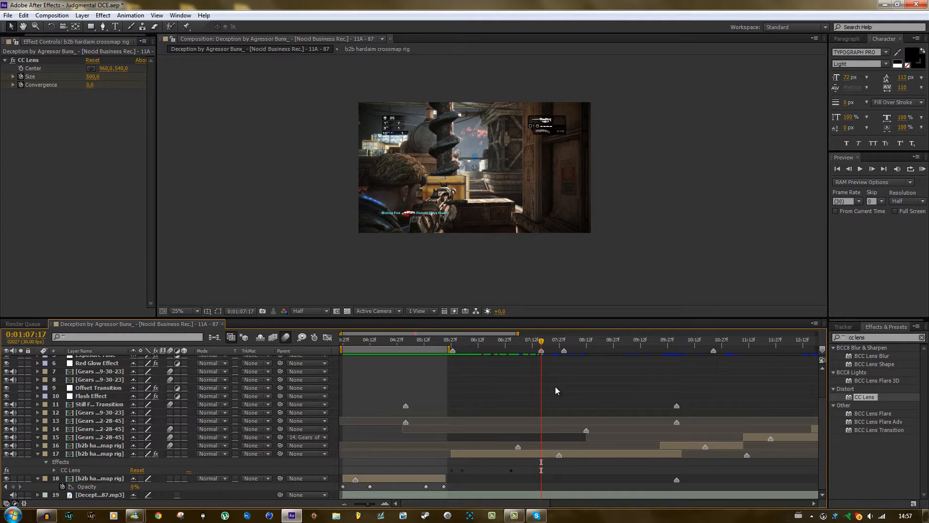
right_click(542, 350)
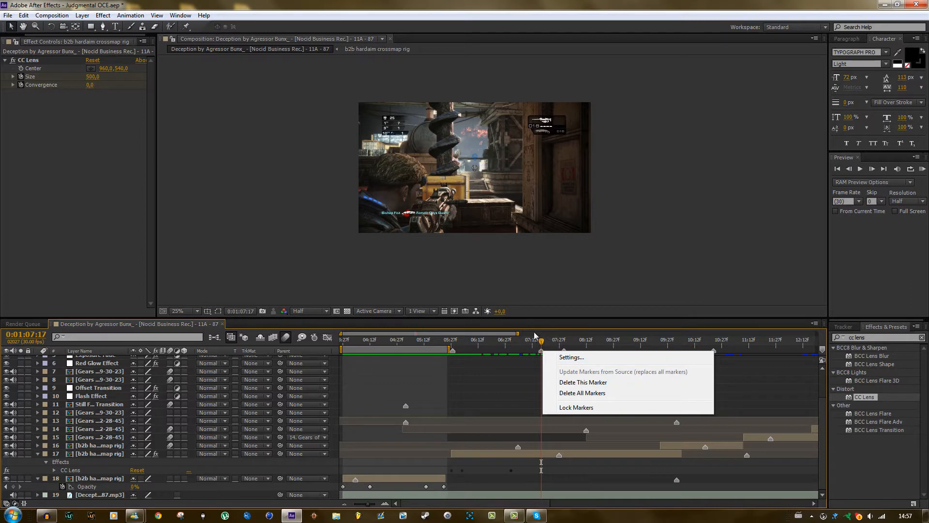
click(538, 339)
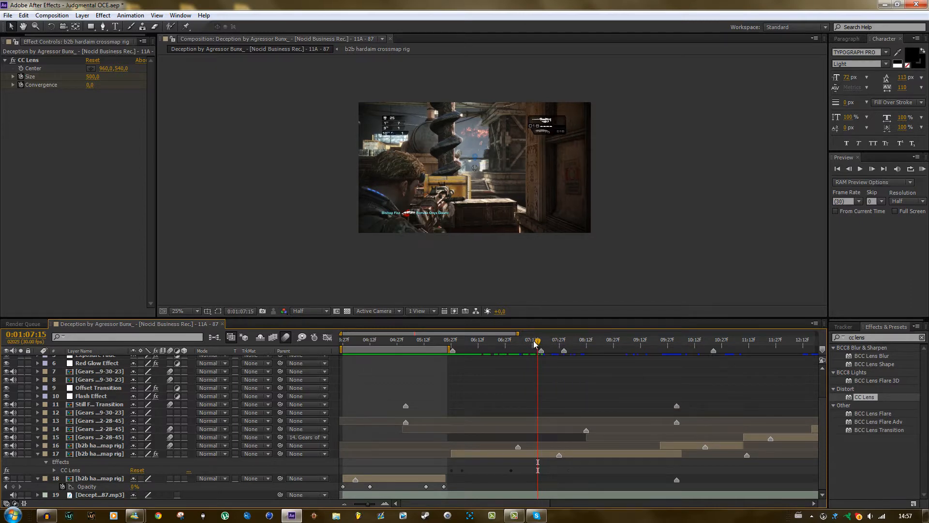
click(541, 341)
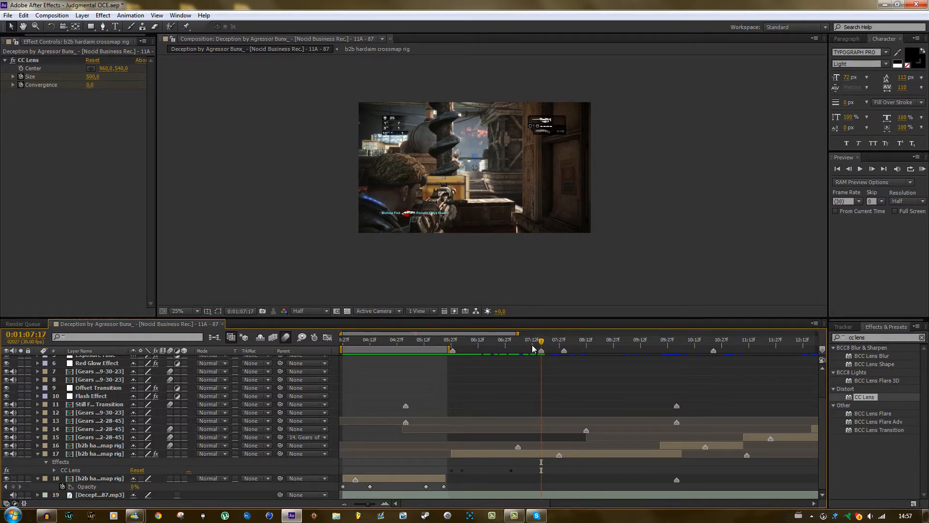
right_click(541, 351)
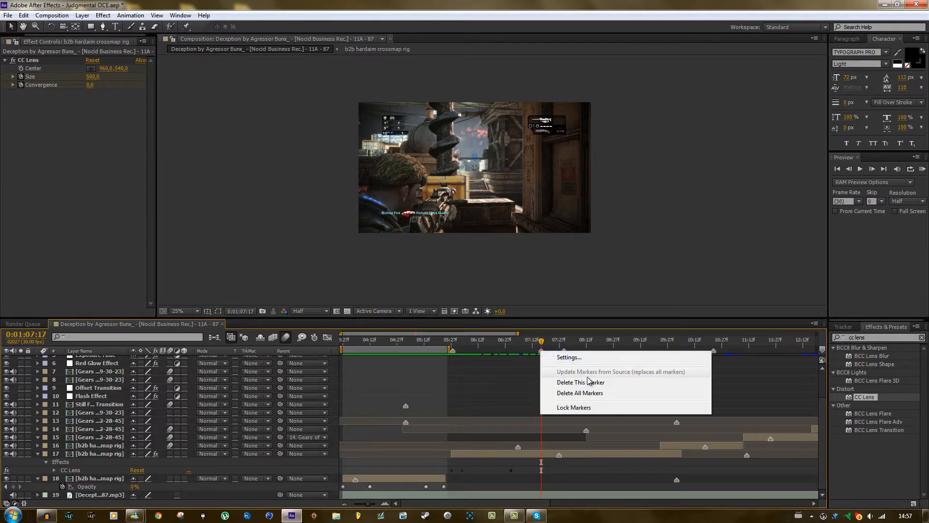
click(591, 383)
Add a layer marker to layer 17 at 0:01:07:17 and delete it again.
click(537, 452)
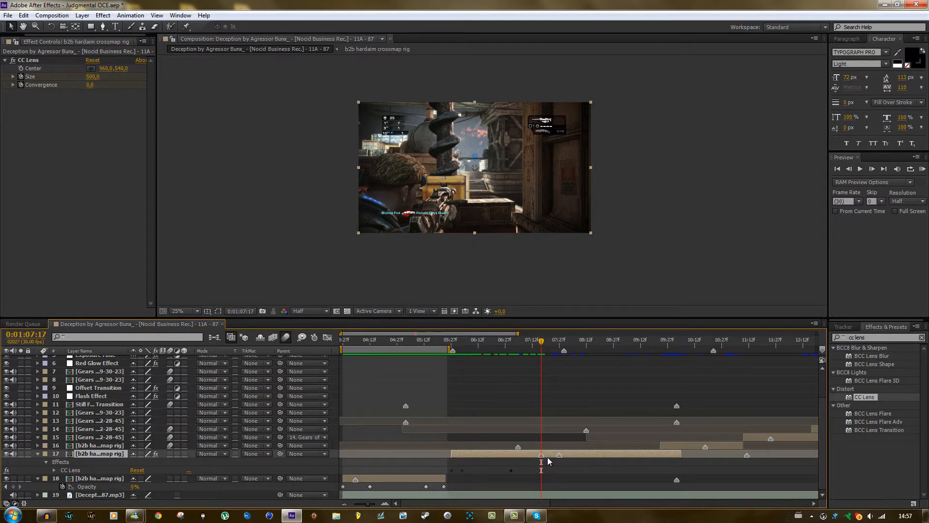
right_click(541, 455)
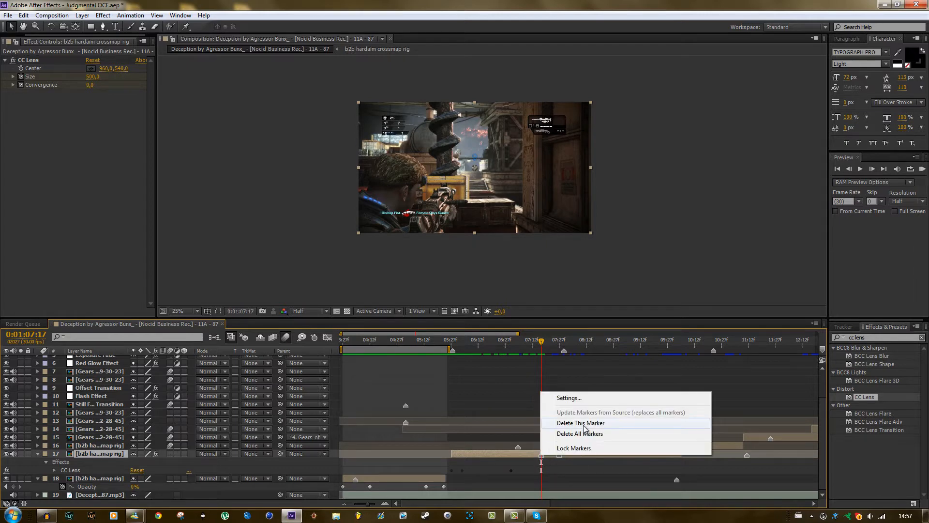
click(583, 423)
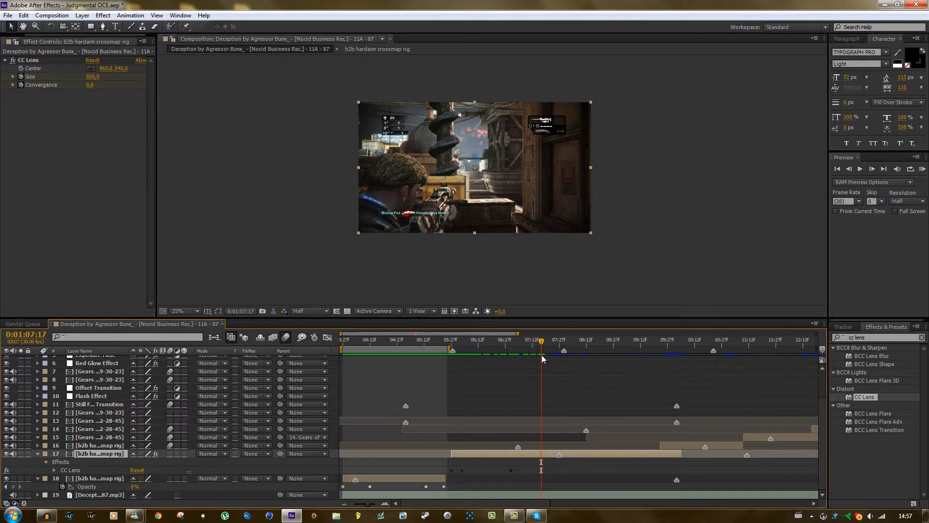
Play and scrub the layer 17 and layer 16 clips between 0:01:07:28 and 0:01:10:18 to compare the shots with their markers.
drag(538, 341, 560, 345)
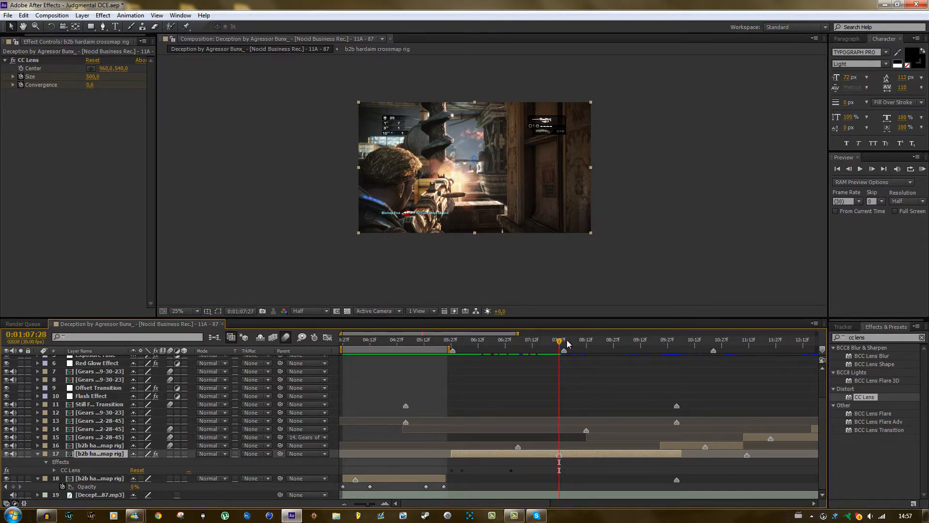
key(space)
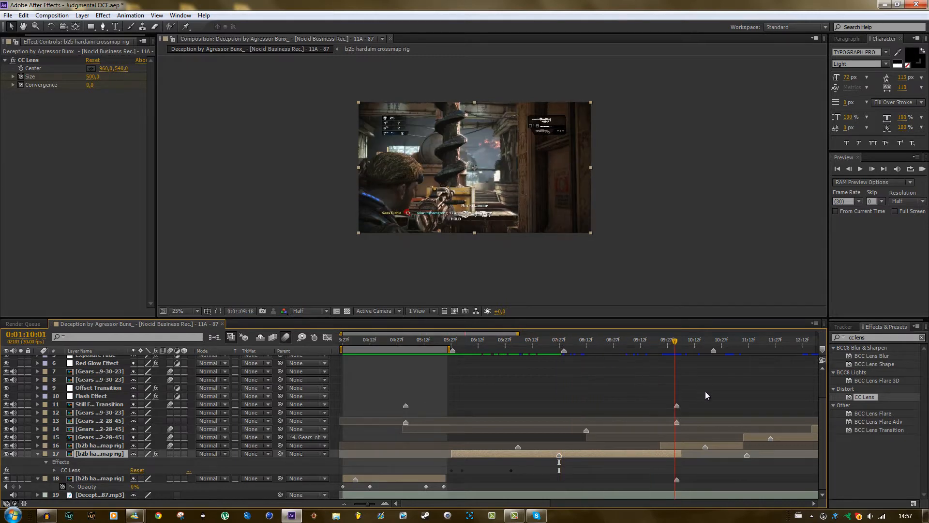
key(space)
key(Page_Up)
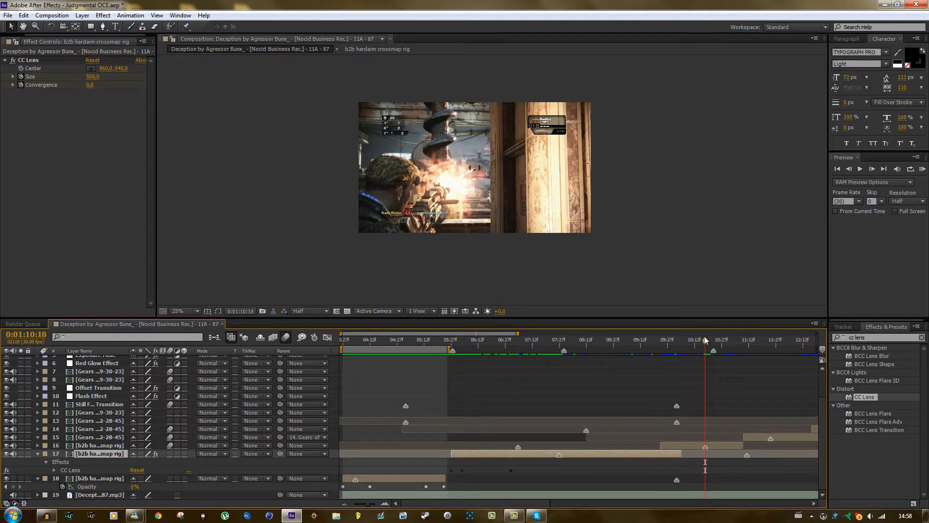
drag(704, 339, 692, 339)
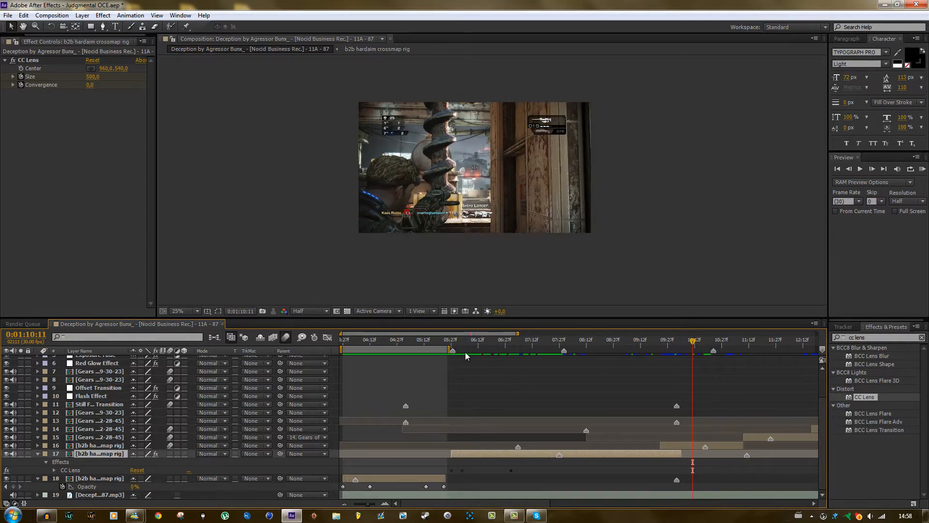
click(566, 342)
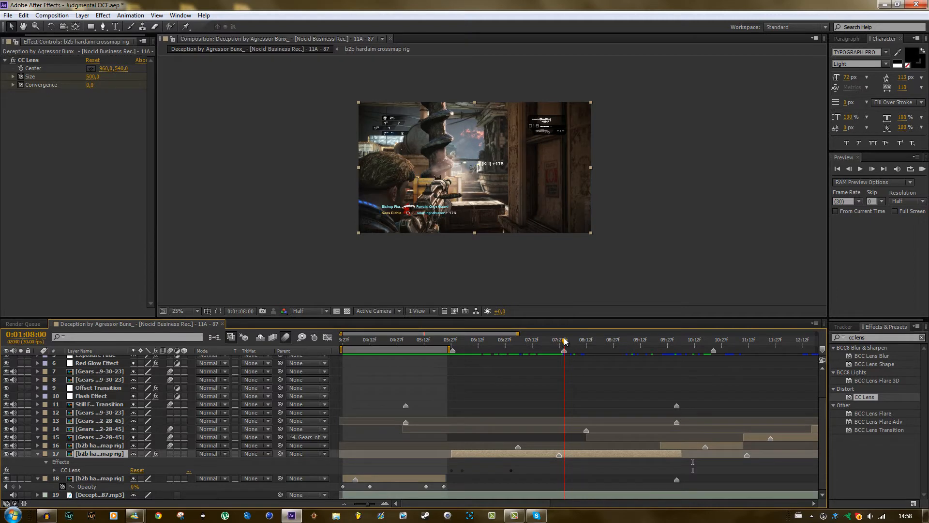
drag(565, 339, 564, 354)
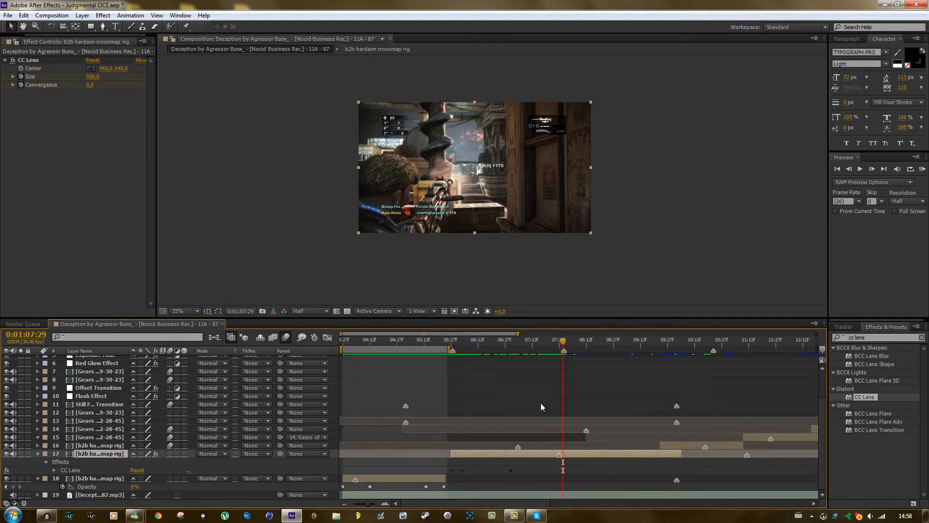
Solo the music track on layer 19 and play the composition from 0:01:05:23, adding a composition marker near 0:01:11:12.
key(shift+Page_Up)
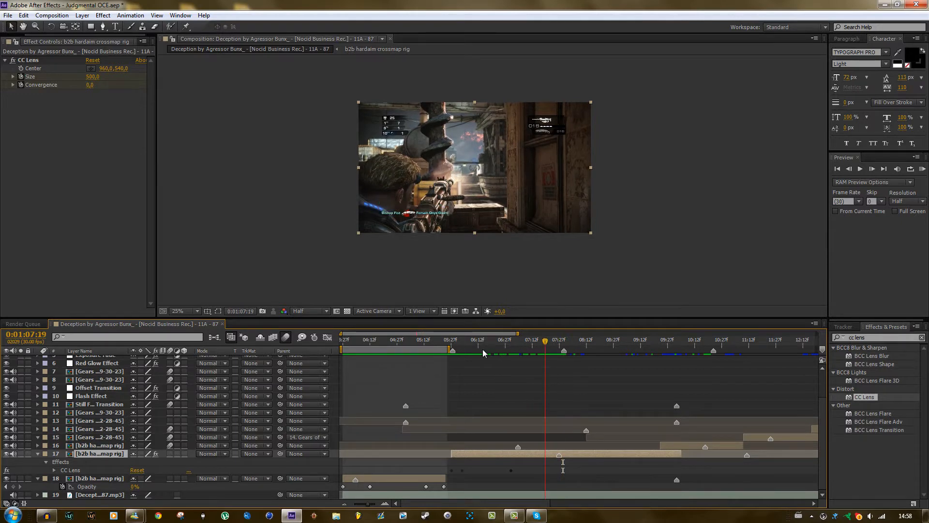
drag(483, 349, 444, 353)
scroll(82, 434, up, 2)
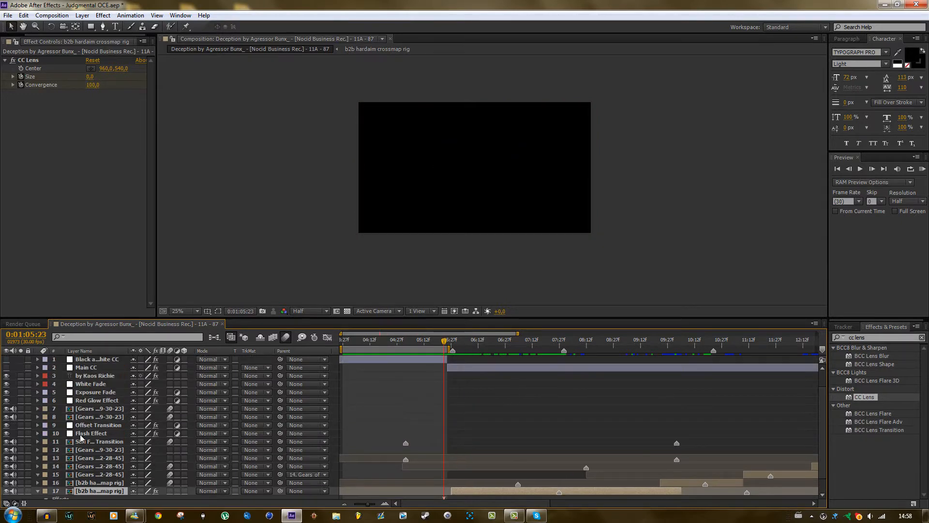
scroll(82, 435, down, 2)
click(21, 496)
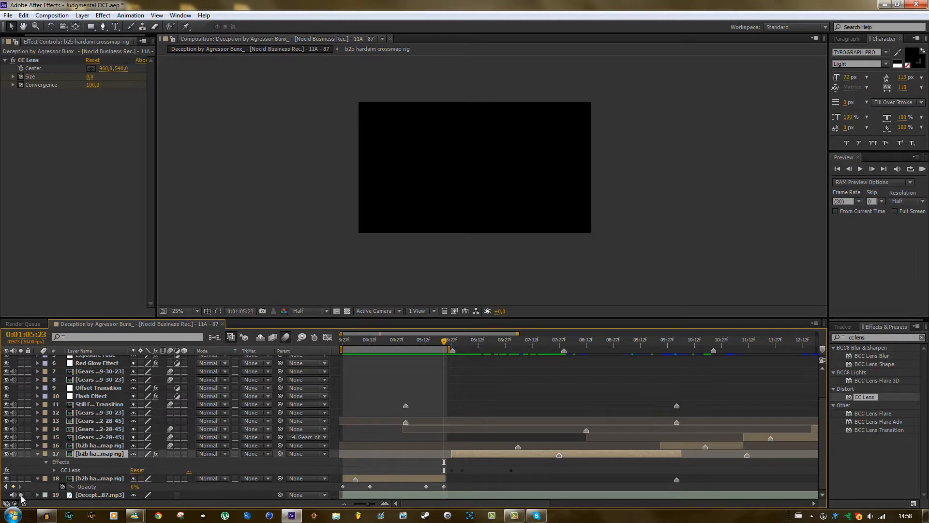
click(489, 472)
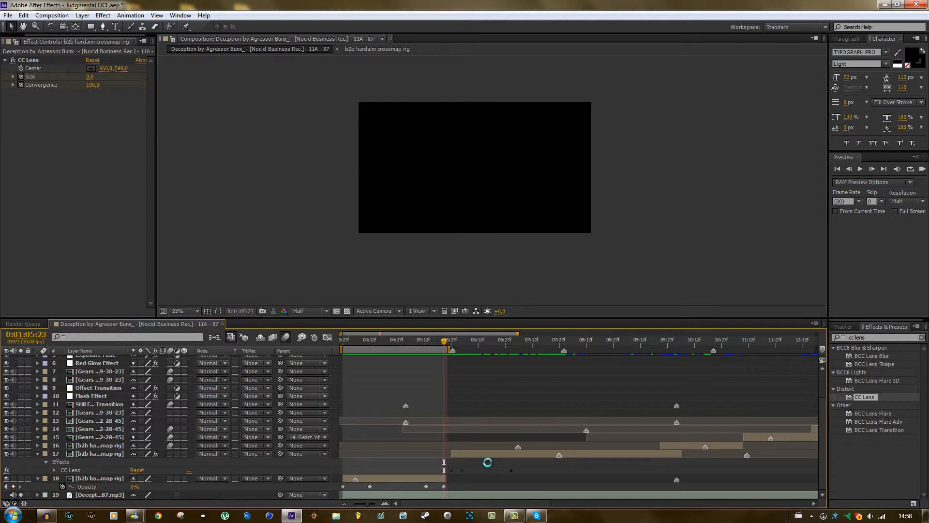
click(531, 340)
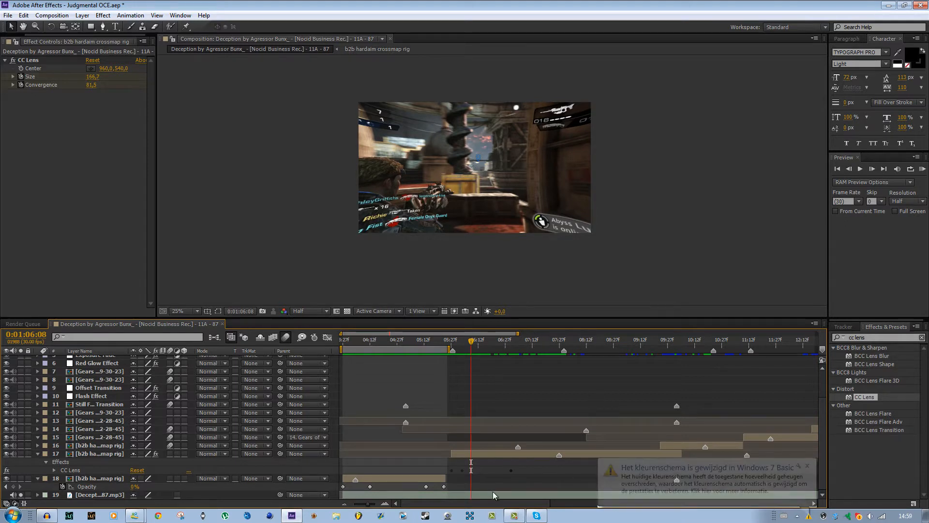
Dismiss the Windows notification and delete the composition marker near 0:01:11:12.
click(808, 466)
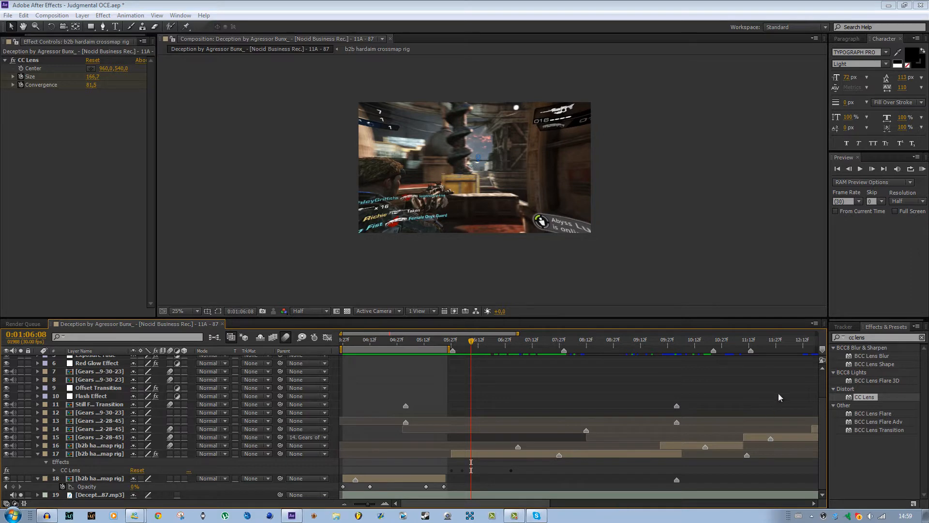
drag(506, 505, 533, 500)
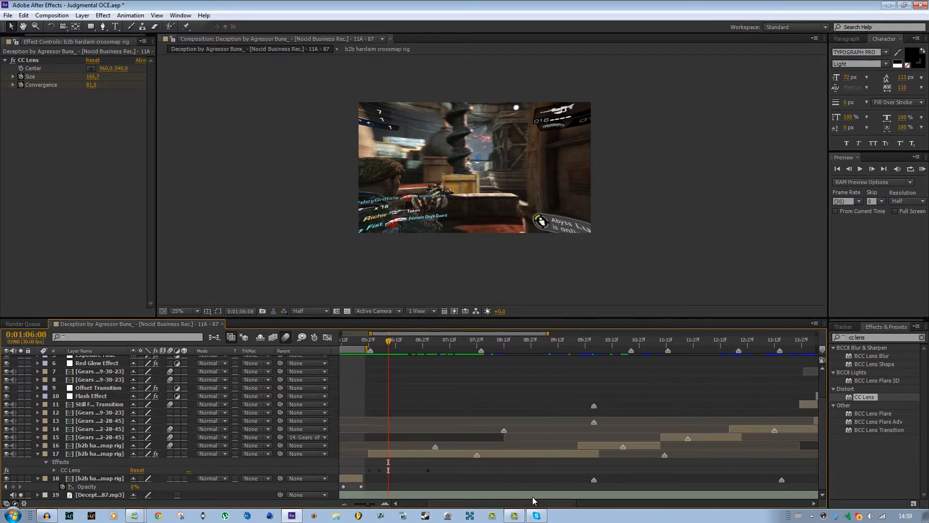
right_click(533, 496)
click(707, 393)
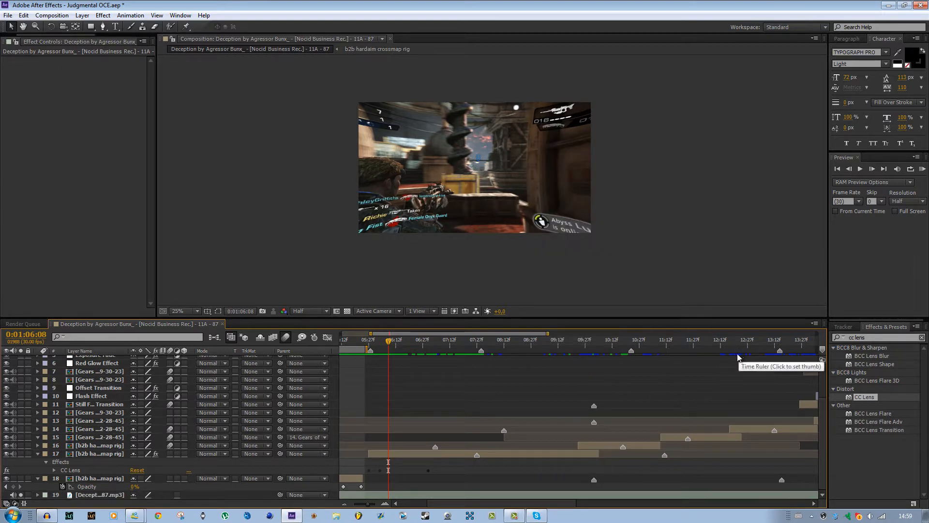
Scrub to the start of layer 16 at 0:01:09:23, reveal its Scale property and delete all its existing scale keyframes.
drag(477, 502, 465, 503)
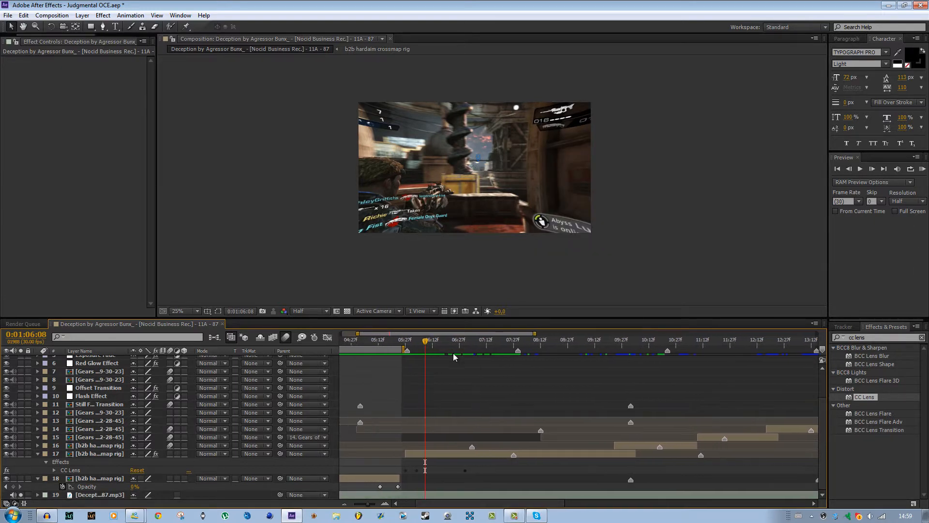
drag(429, 342, 608, 363)
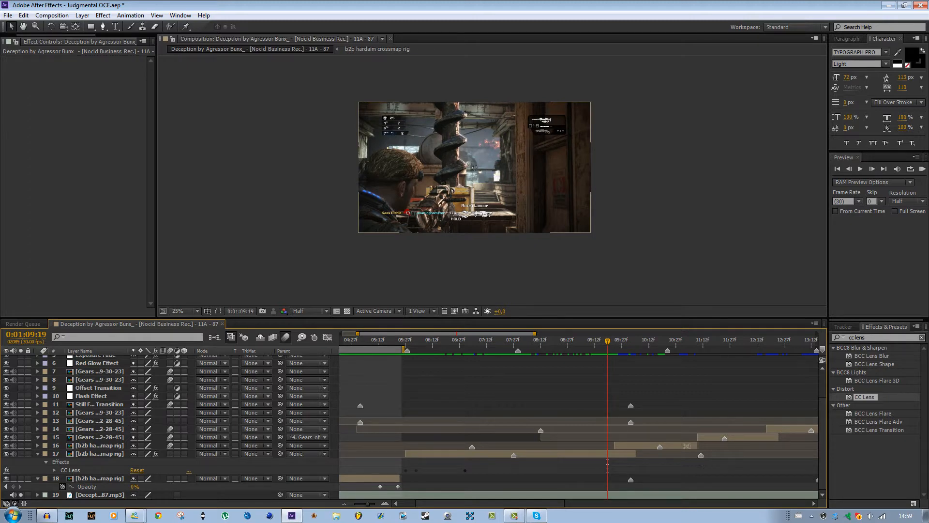
mouse_move(607, 344)
mouse_down()
mouse_move(697, 355)
mouse_move(661, 359)
mouse_move(669, 347)
mouse_move(655, 341)
mouse_move(620, 352)
mouse_up()
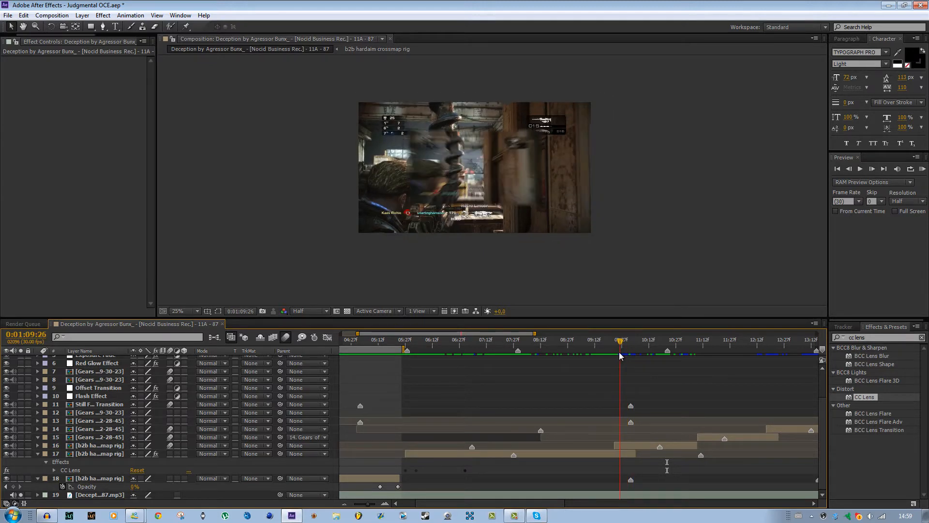
click(640, 447)
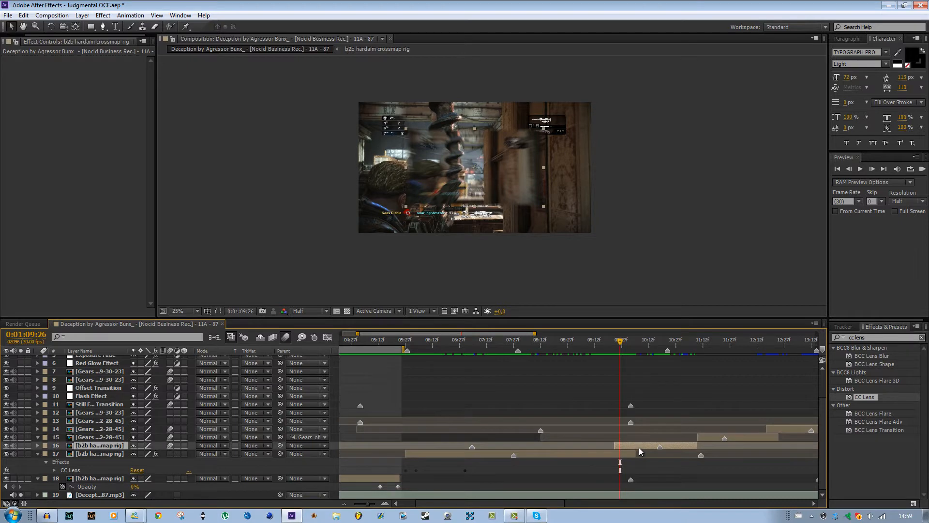
key(s)
drag(619, 340, 614, 342)
click(643, 452)
drag(620, 451, 594, 451)
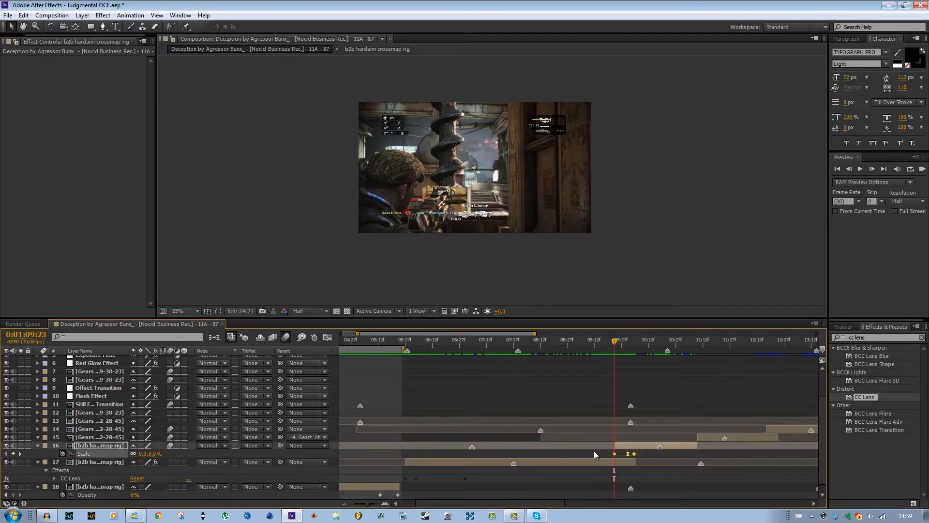
key(Delete)
Animate layer 16's scale with keyframes of 0% at 0:01:09:23 and 120% at 0:01:10:01.
click(63, 453)
drag(613, 342, 628, 342)
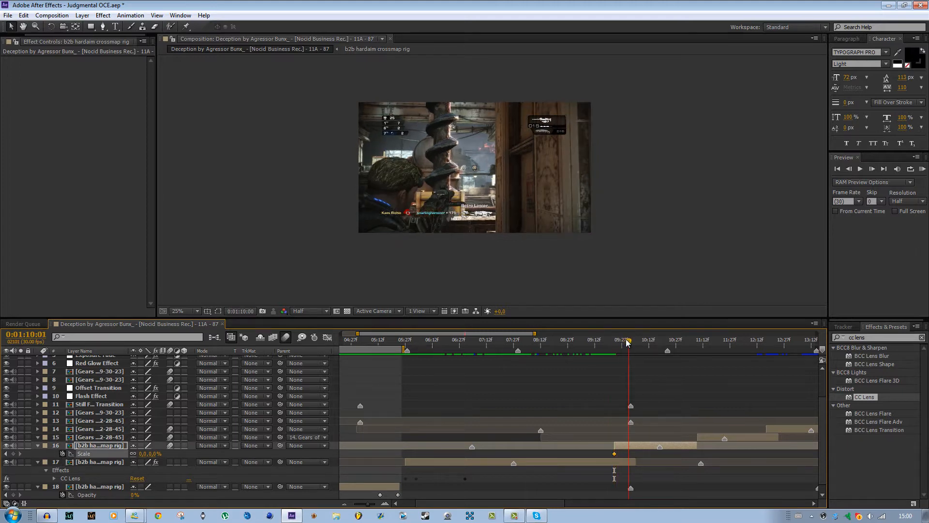
click(142, 454)
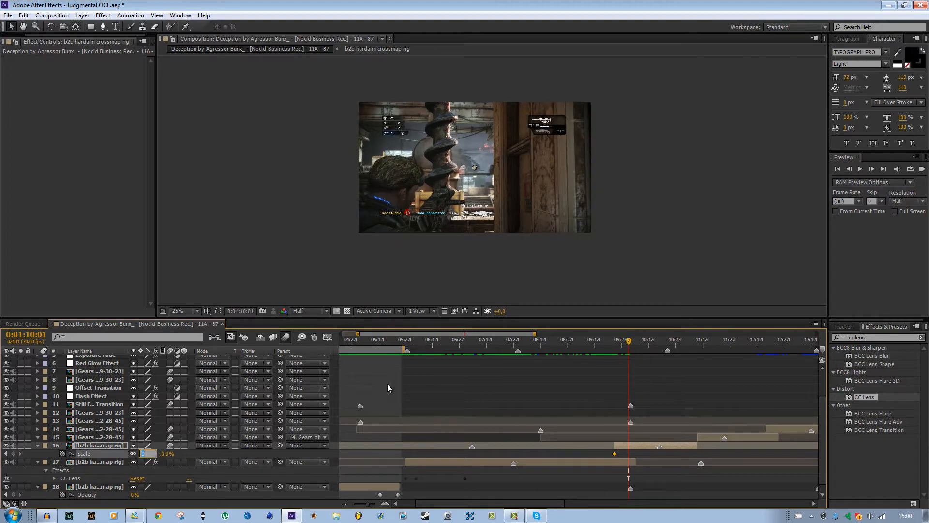
text(120)
key(Return)
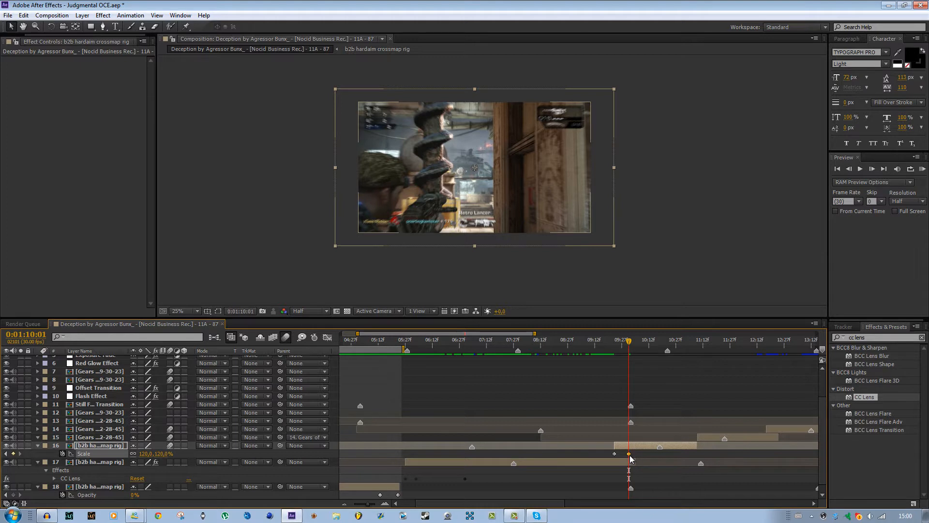
Apply Easy Ease to layer 16's 120% scale keyframe at 0:01:10:01.
key(F9)
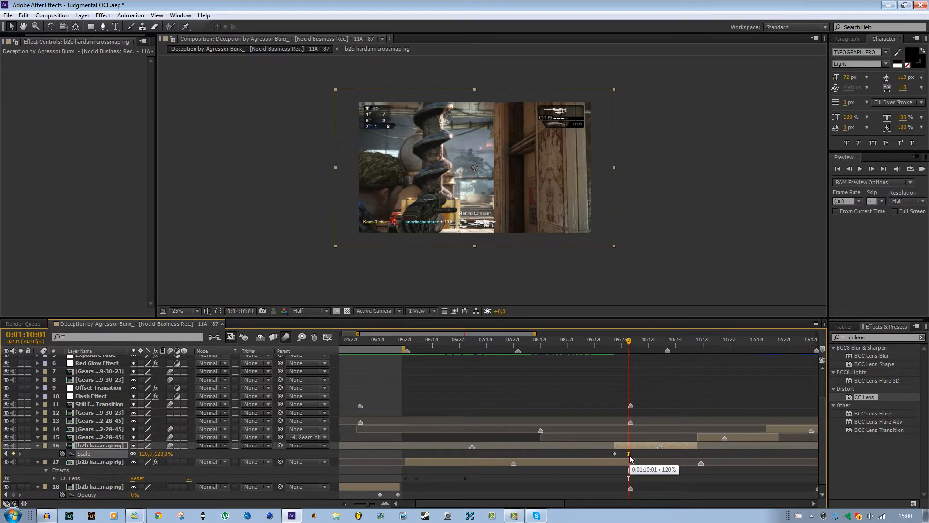
right_click(629, 453)
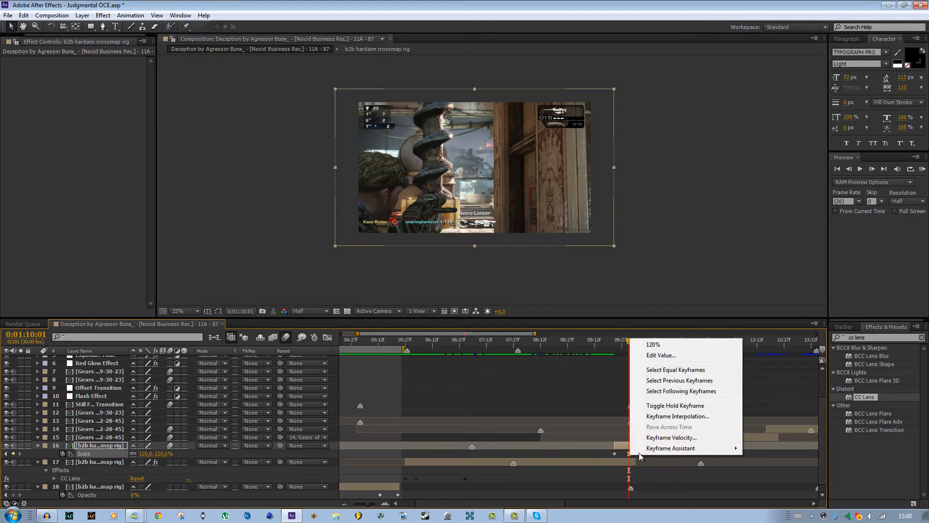
click(650, 458)
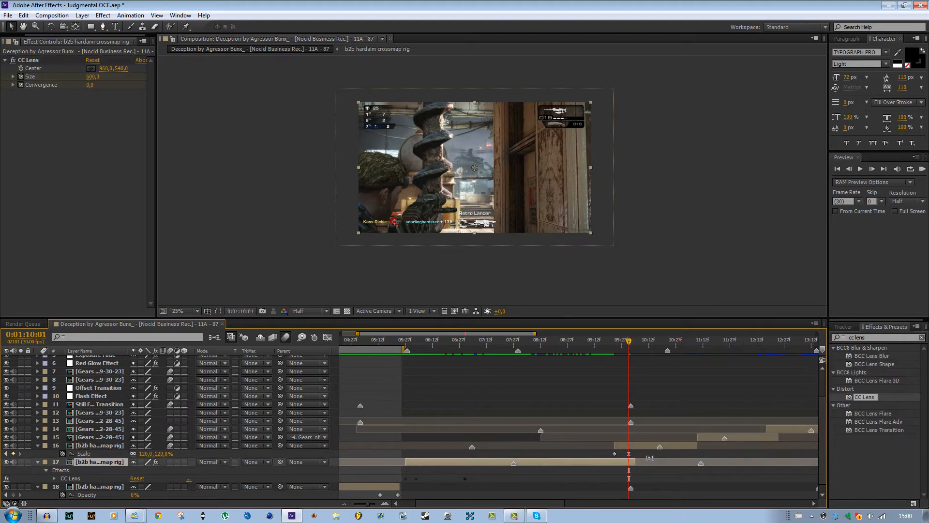
click(649, 454)
click(630, 454)
right_click(632, 454)
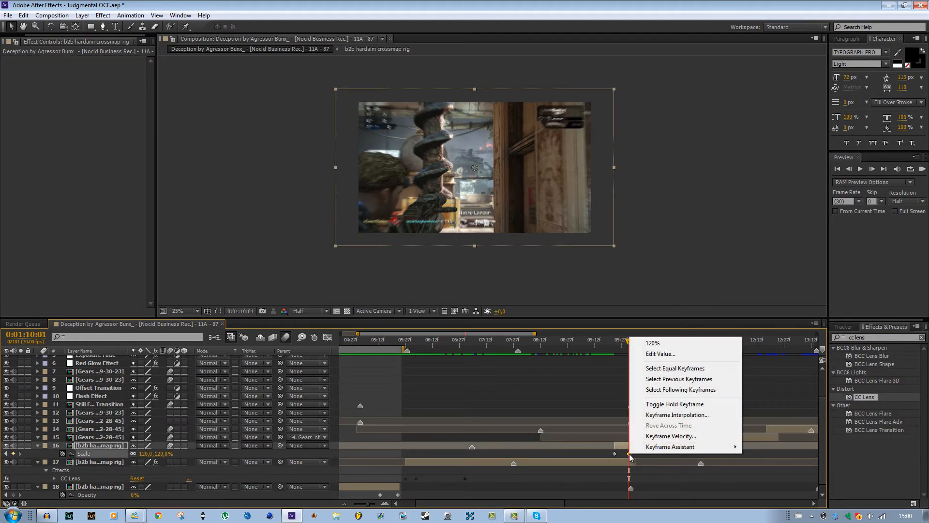
mouse_move(653, 448)
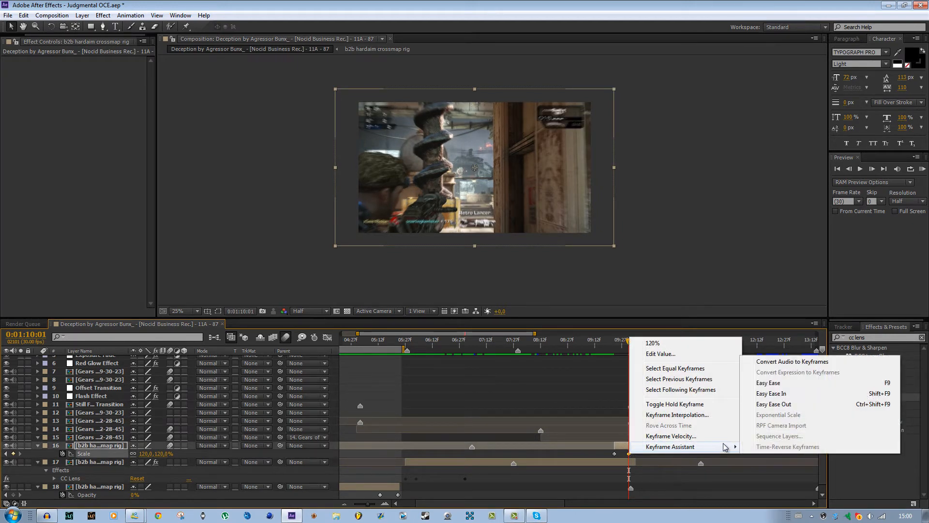
click(783, 389)
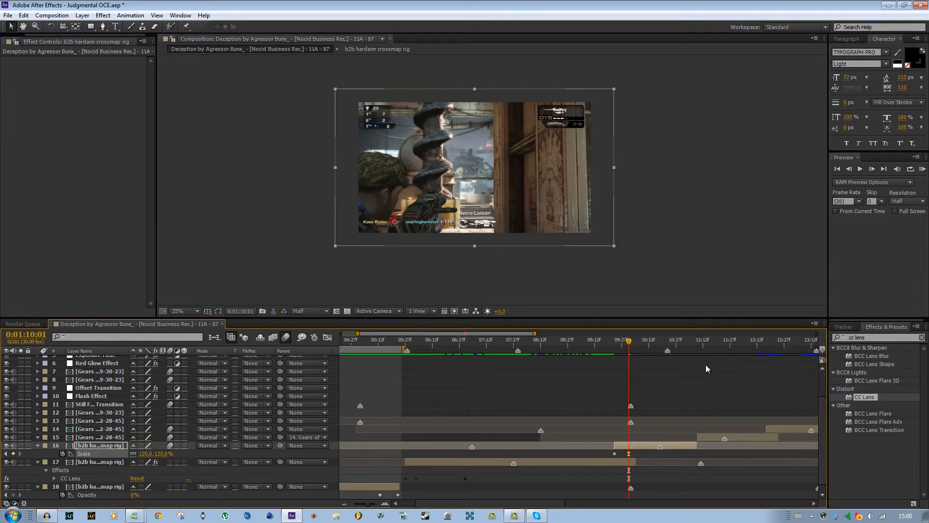
Add a 100% scale keyframe to layer 16 at 0:01:10:07.
mouse_move(626, 341)
mouse_down()
mouse_move(613, 345)
mouse_move(637, 342)
mouse_up()
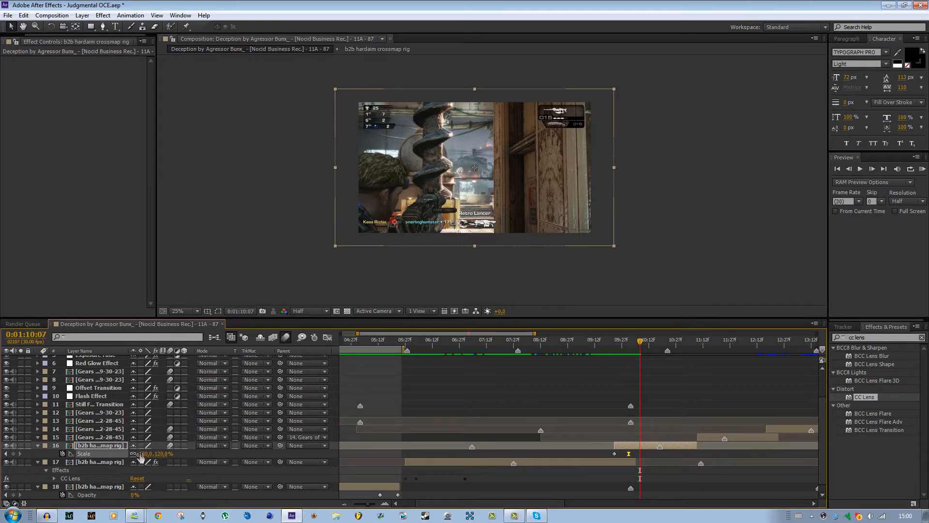
click(145, 453)
text(100)
key(Return)
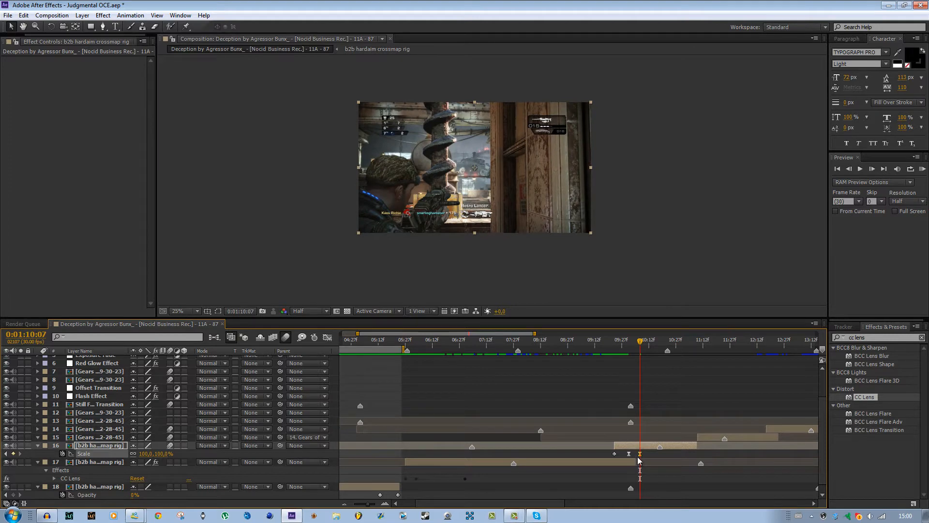
Set the temporal interpolation of layer 16's 100% scale keyframe to Linear.
right_click(640, 457)
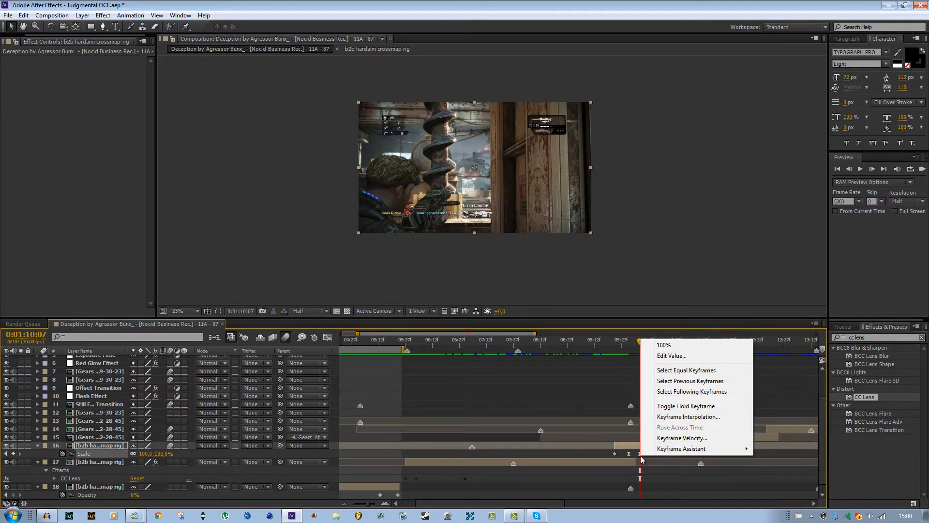
click(681, 417)
click(334, 169)
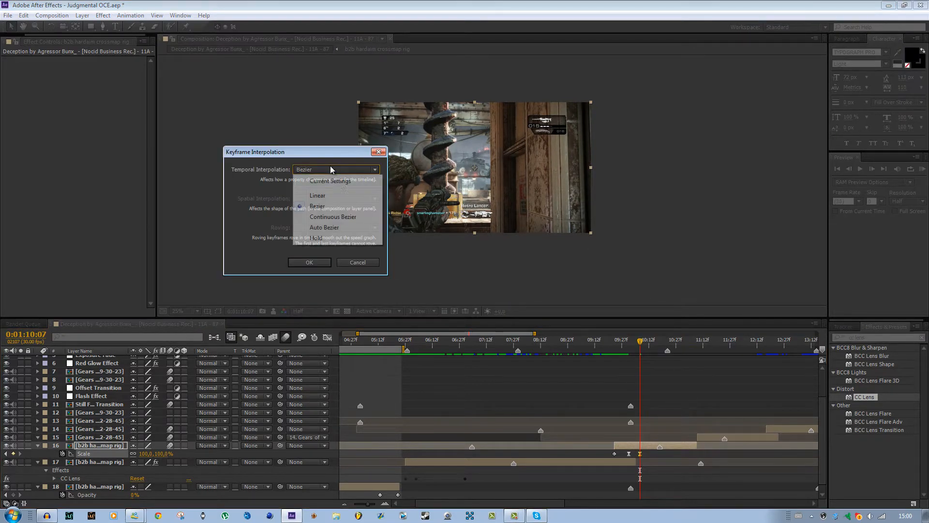
click(338, 194)
click(320, 261)
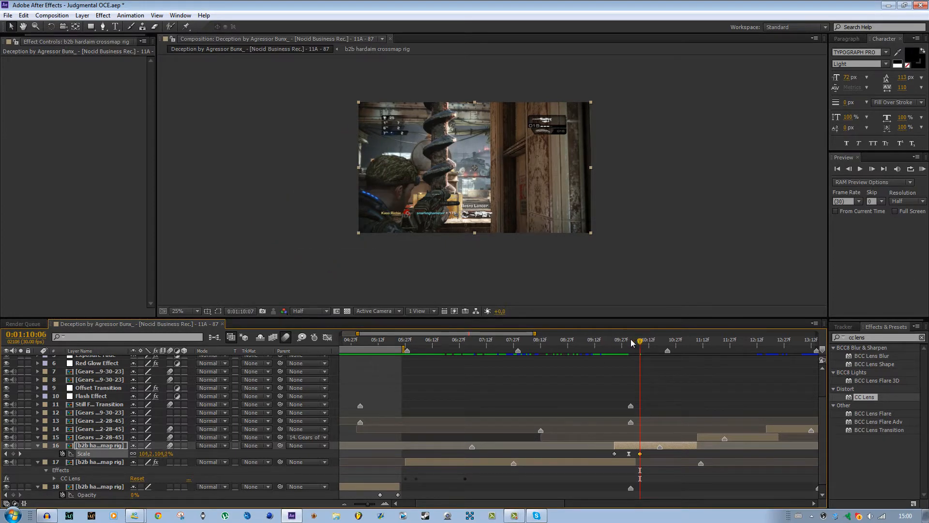
Scrub through layer 16's scale zoom and toggle the composition's motion blur to compare the look of the transition.
mouse_move(631, 339)
mouse_down()
mouse_move(611, 350)
mouse_move(636, 353)
mouse_up()
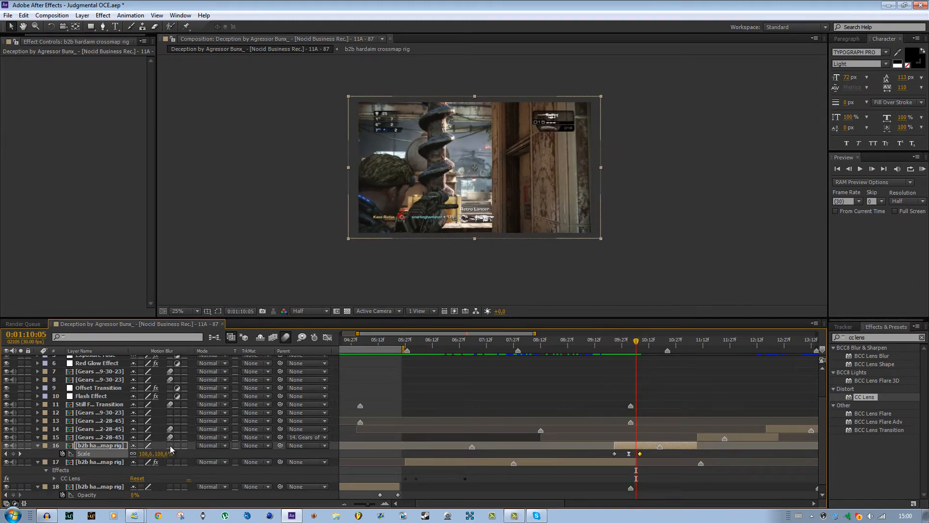
click(285, 339)
click(629, 341)
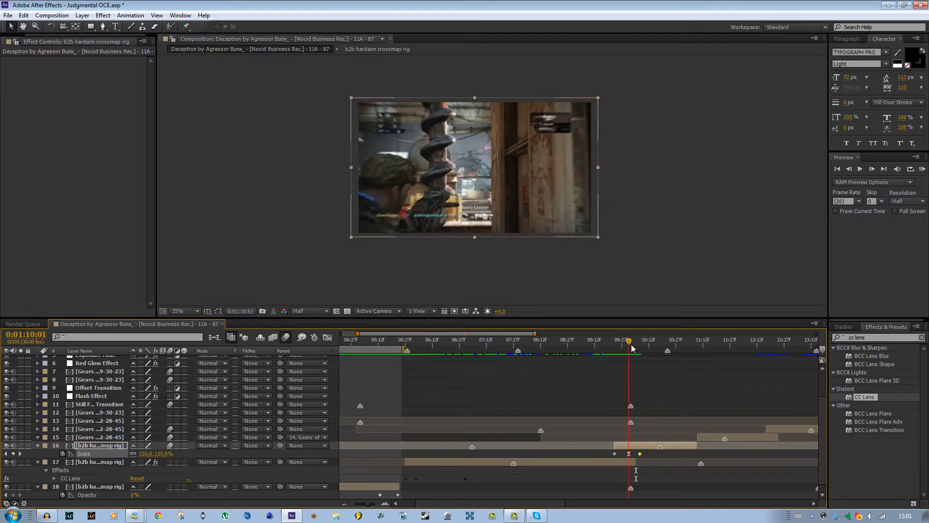
drag(631, 344, 653, 382)
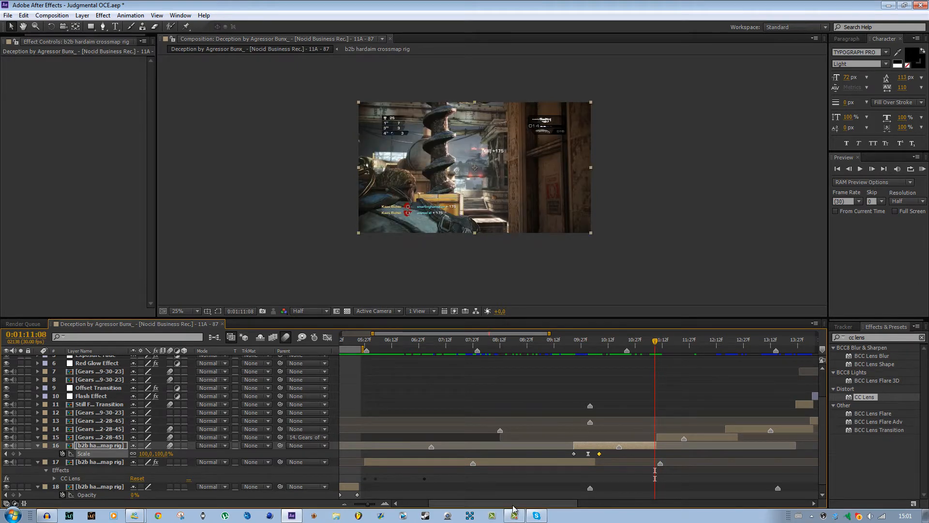
Remove layer 14's Position keyframes at 0:01:12:17 and set its X position to 960.
drag(500, 504, 553, 505)
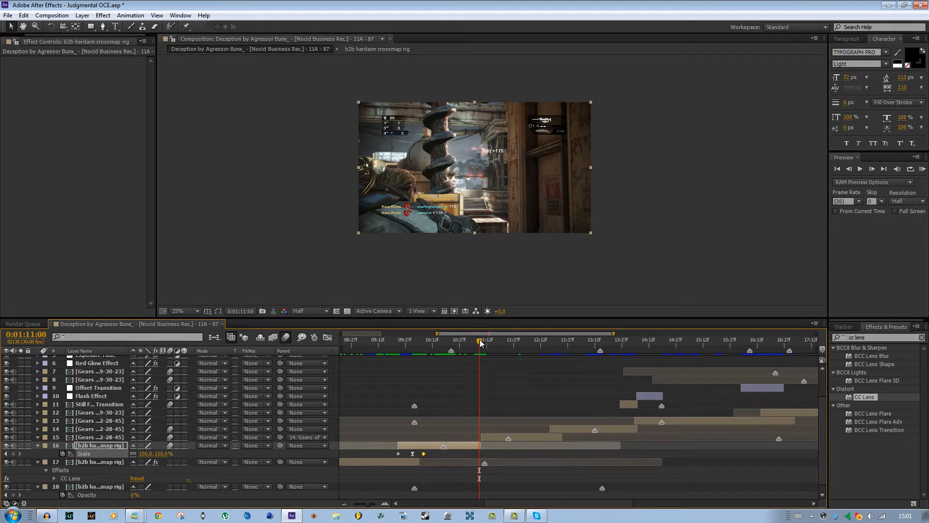
drag(481, 343, 558, 348)
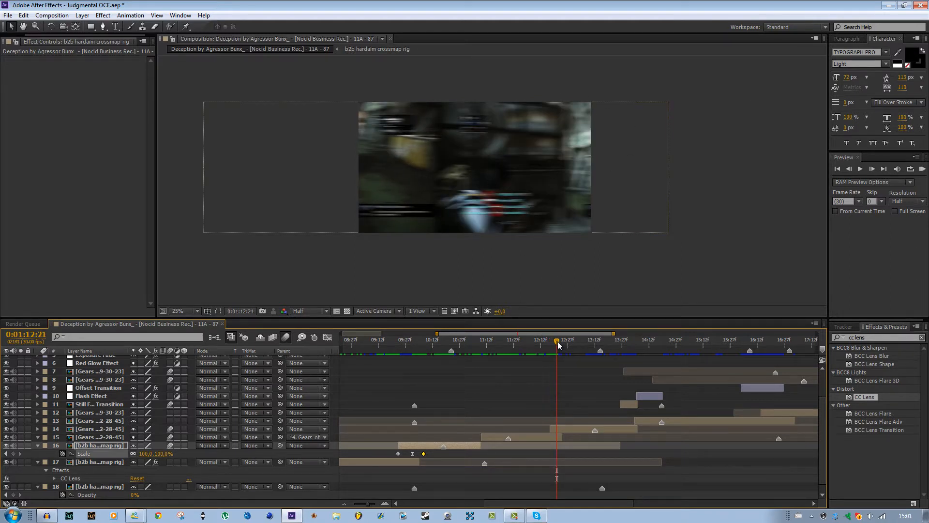
drag(559, 344, 555, 343)
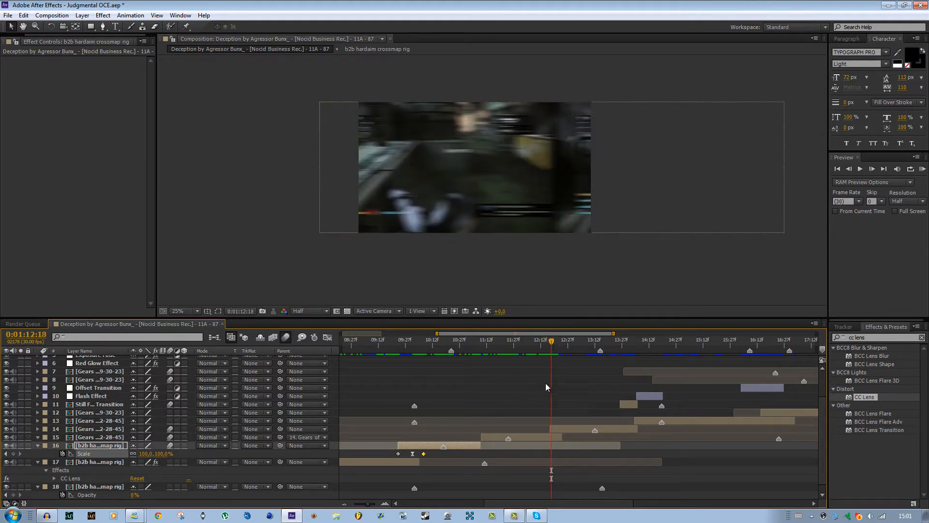
mouse_move(553, 342)
mouse_down()
mouse_move(563, 343)
mouse_move(552, 346)
mouse_up()
click(562, 430)
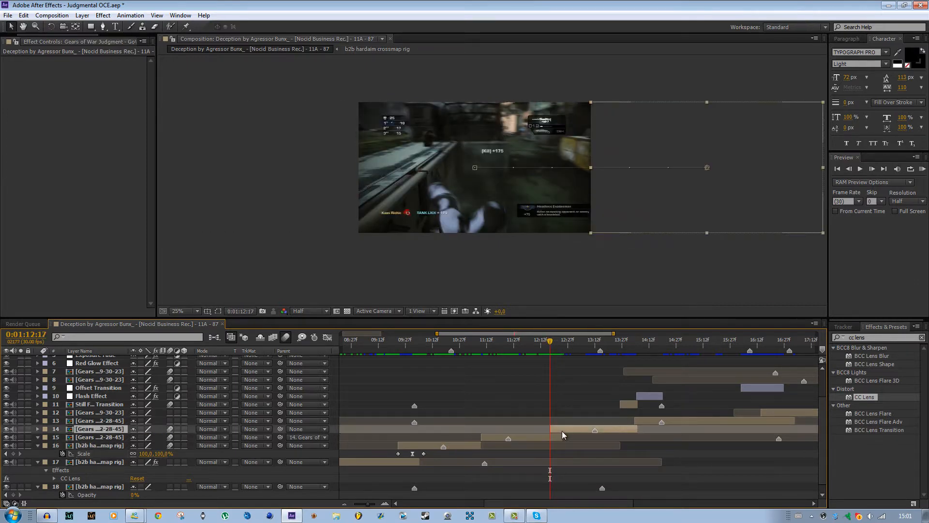
key(p)
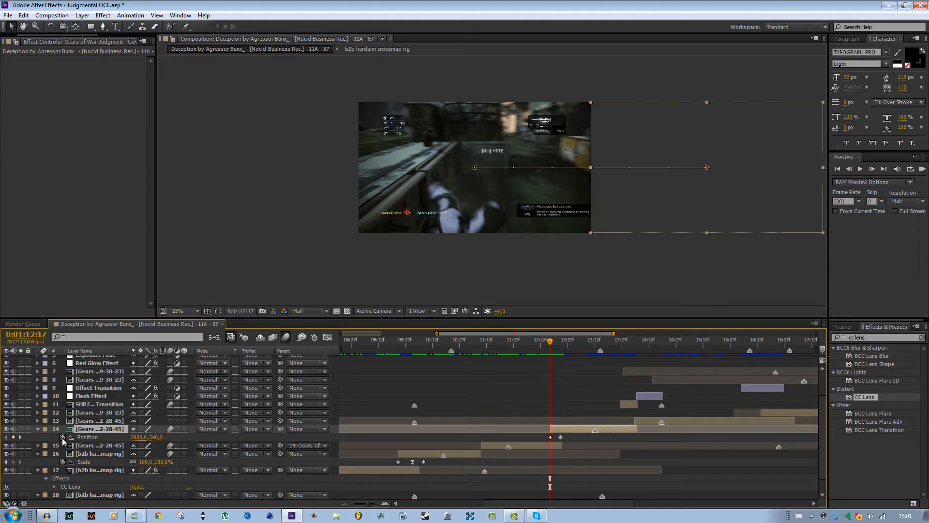
click(62, 437)
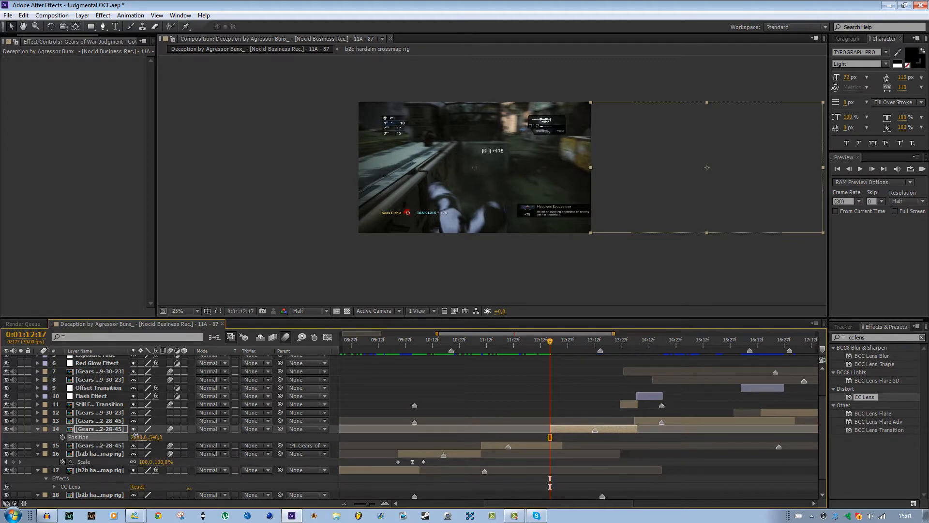
click(138, 437)
text(960)
key(Return)
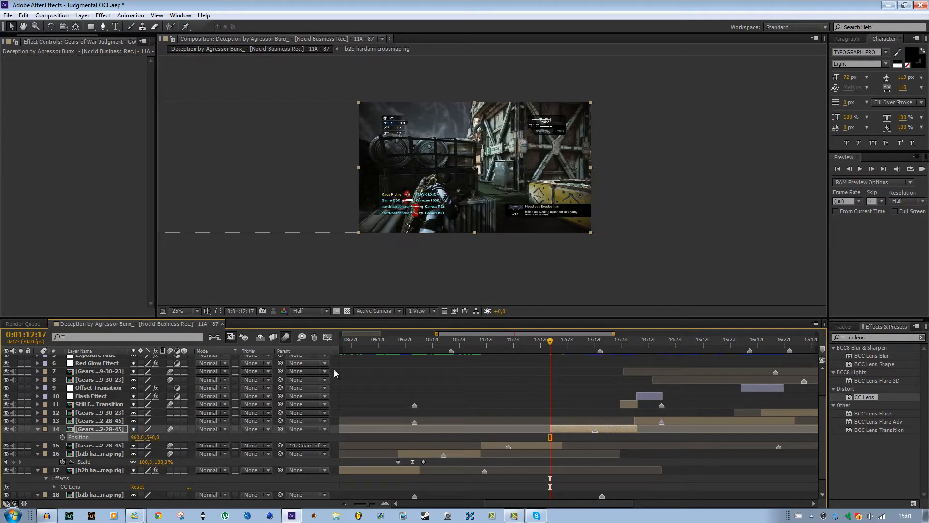
Set layer 15's parent to None to detach it from layer 14.
click(300, 445)
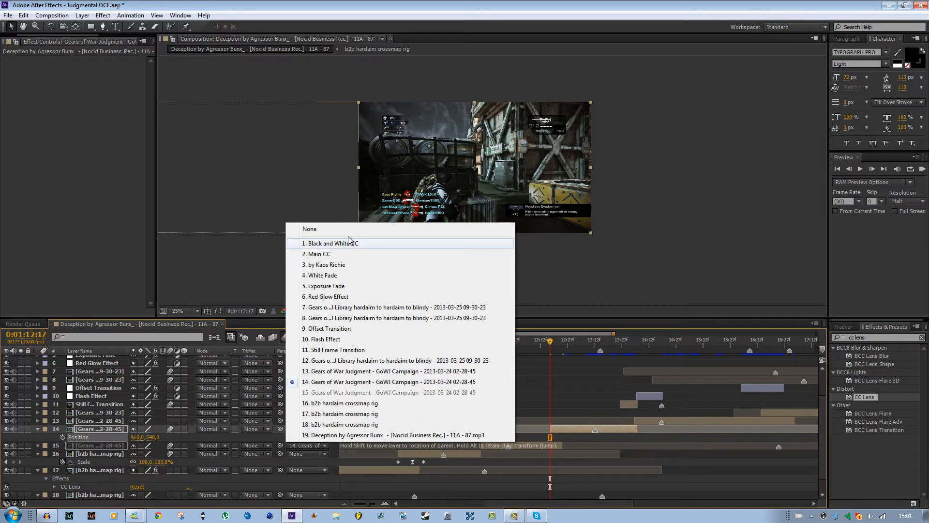
click(346, 230)
click(562, 387)
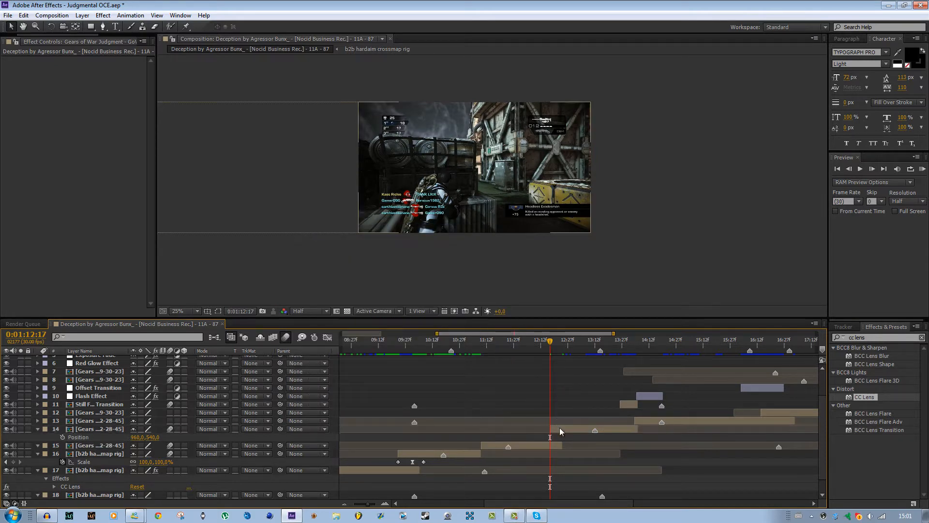
Set layer 14's X position to 2880 so the clip sits just beyond the frame's right edge.
click(594, 342)
drag(594, 341, 552, 342)
click(570, 428)
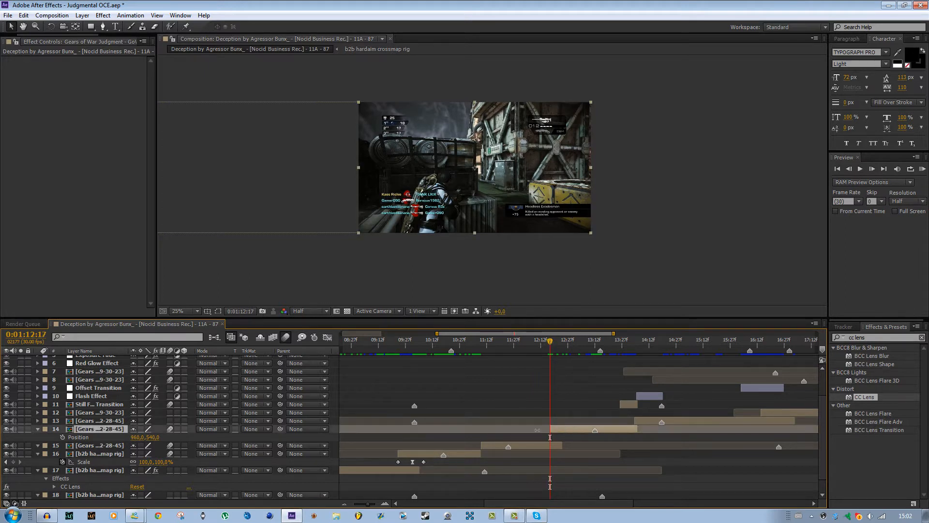
click(138, 437)
text(1920)
key(Return)
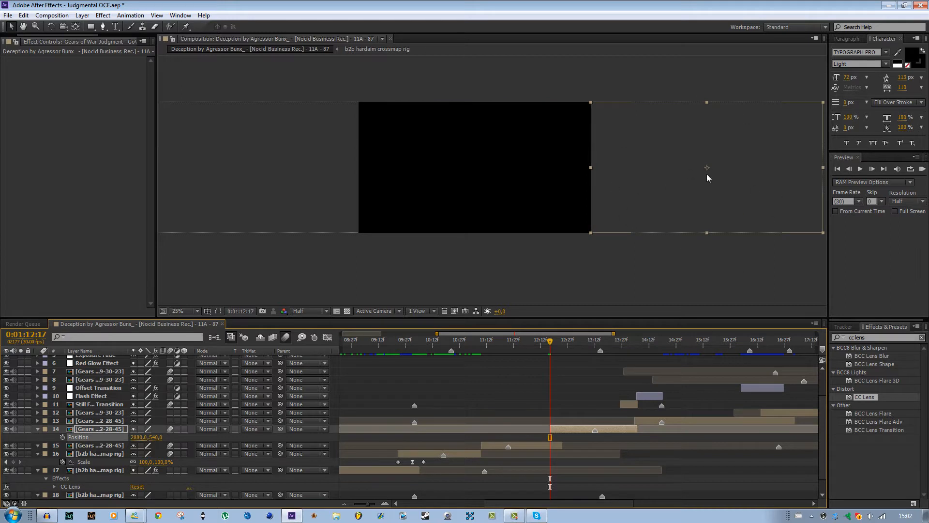
Reveal layer 15's Position property and set its X position to 960 to centre the clip in the frame.
click(544, 445)
key(p)
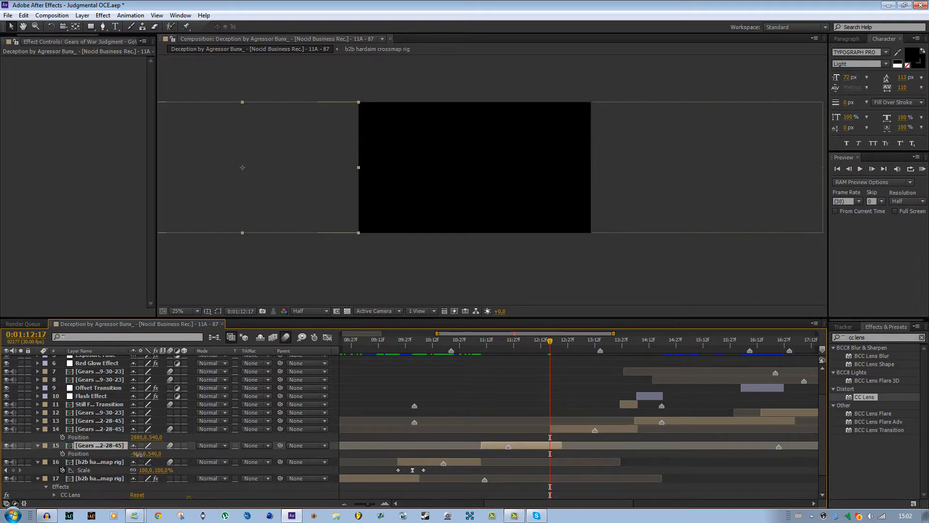
click(140, 453)
text(960)
key(Return)
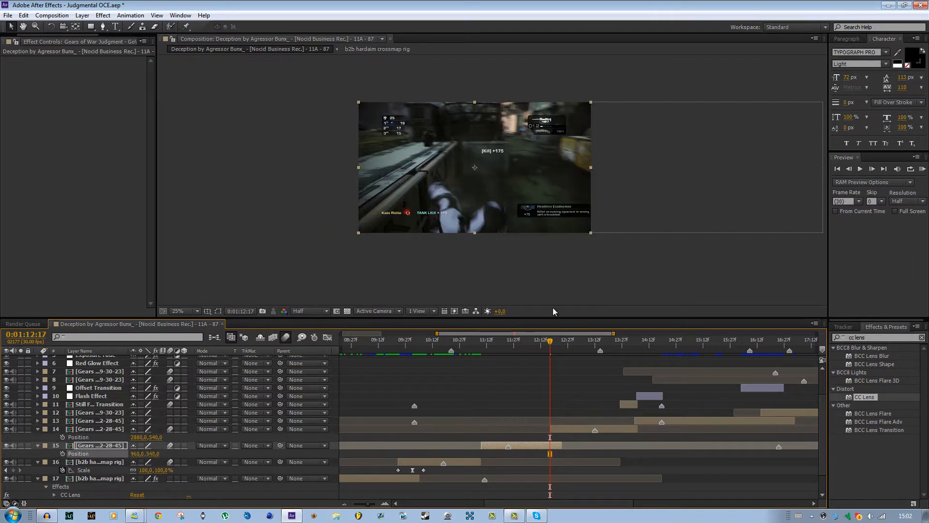
mouse_move(550, 344)
mouse_down()
mouse_move(560, 344)
mouse_move(550, 347)
mouse_up()
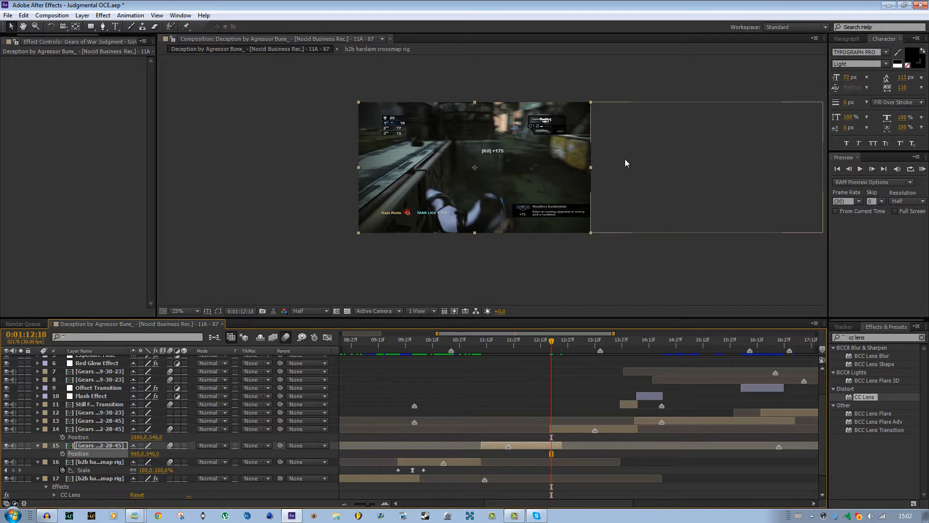
drag(553, 346, 551, 345)
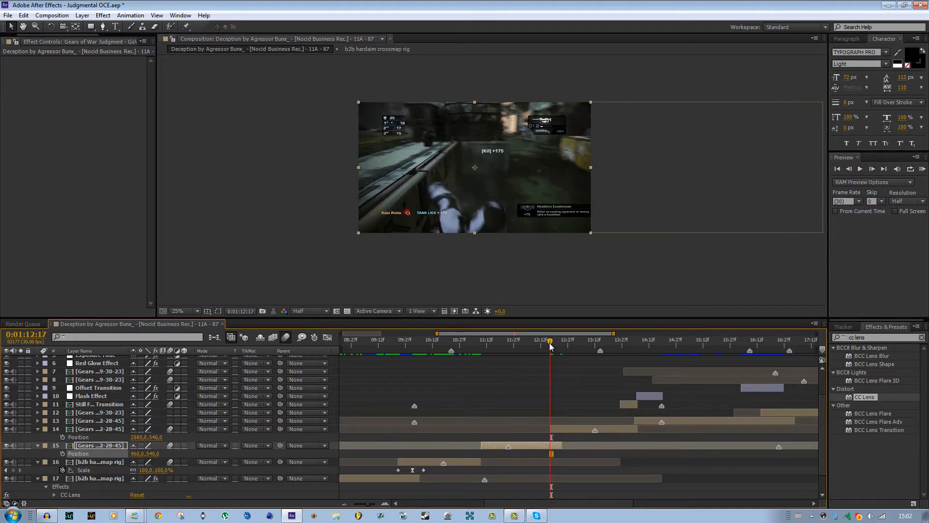
click(565, 429)
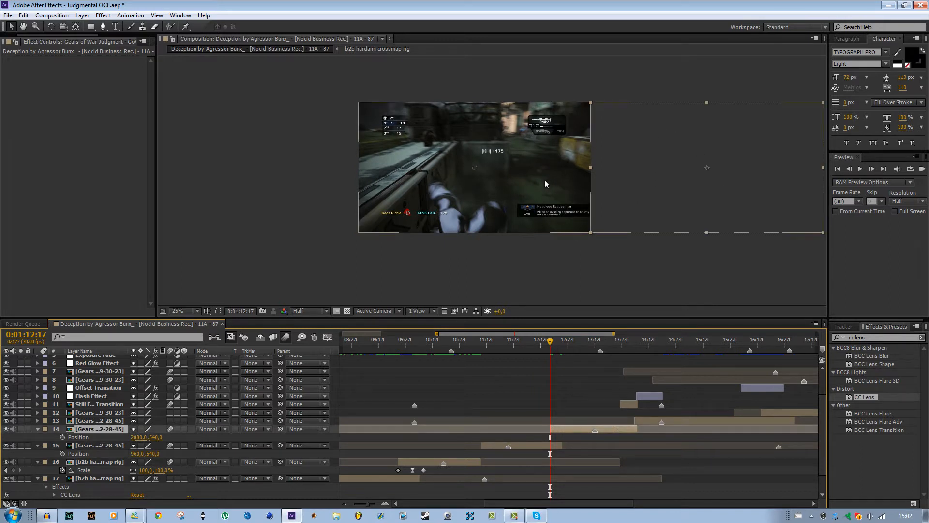
click(557, 447)
click(562, 429)
click(556, 446)
click(562, 430)
Parent layer 15 to layer 14.
click(534, 447)
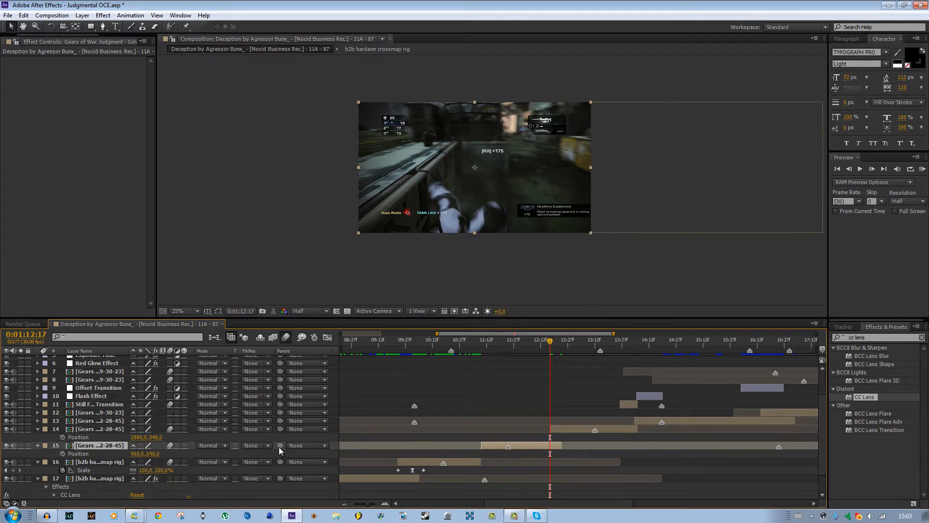
drag(280, 446, 312, 455)
drag(262, 439, 92, 430)
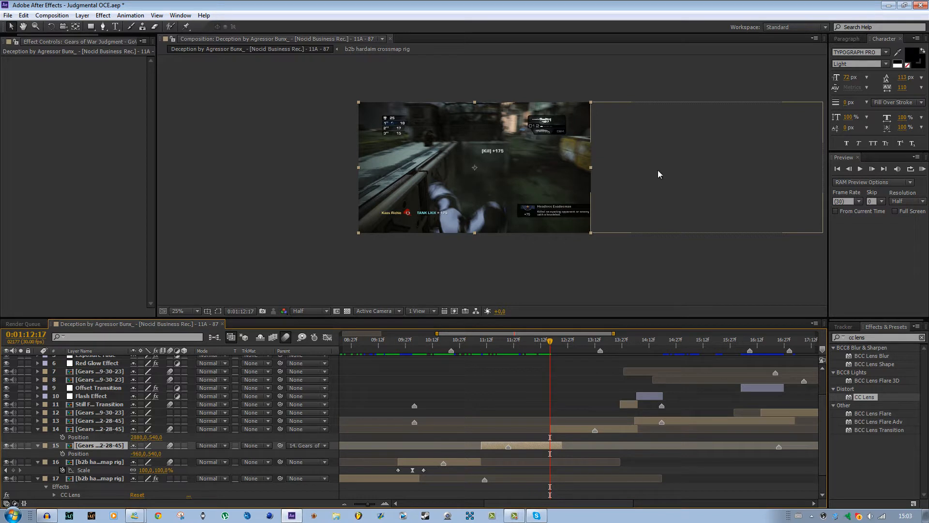
Move layer 14 around in the composition to test the parenting with layer 15, and undo both moves.
drag(657, 170, 621, 127)
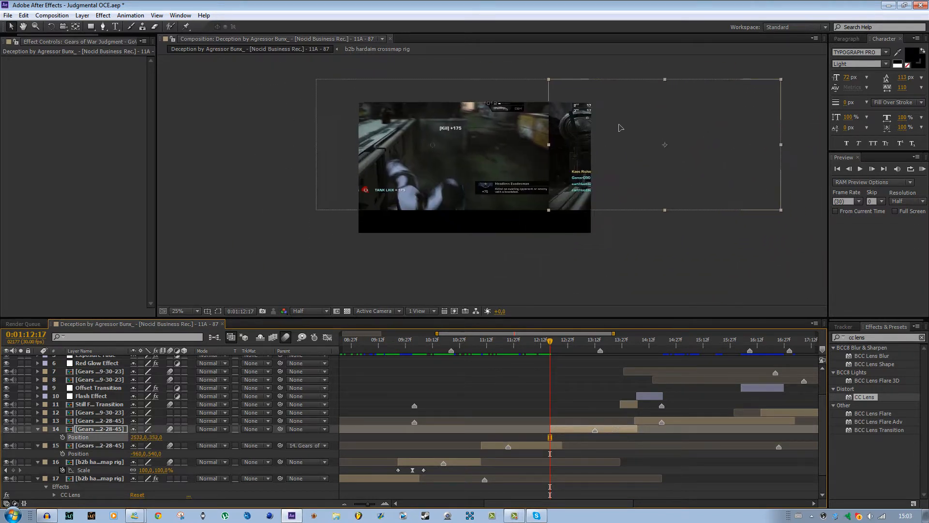
drag(707, 143, 725, 142)
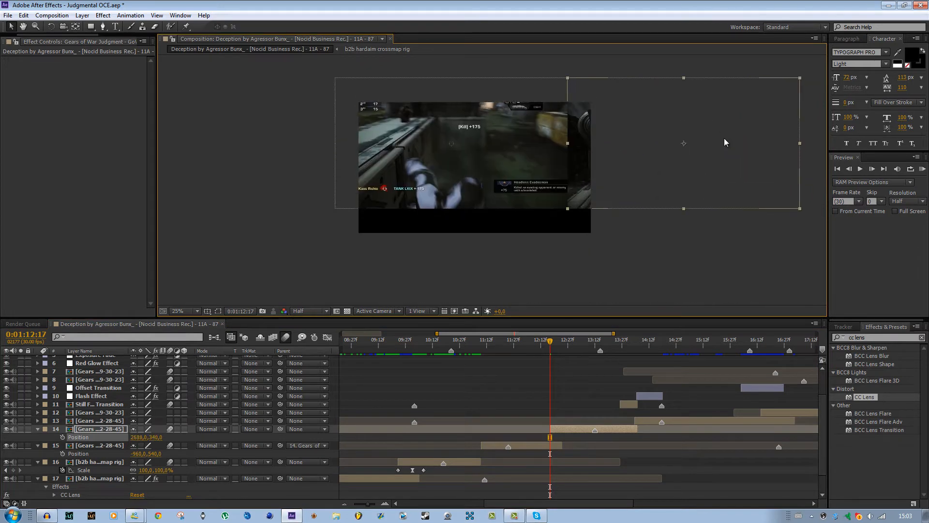
key(ctrl+z)
key(ctrl+z)
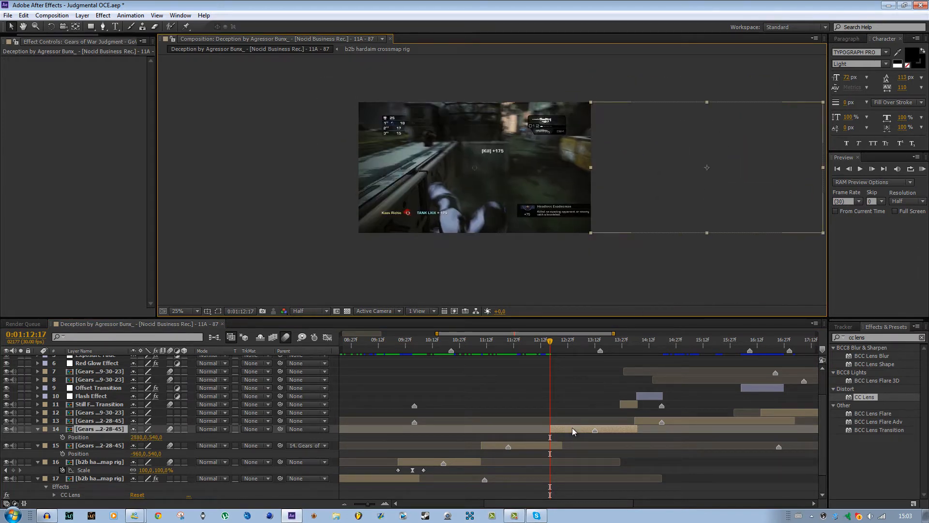
Start Position keyframing on layer 14 with its off-frame position at 0:01:12:17.
key(p)
key(p)
click(63, 438)
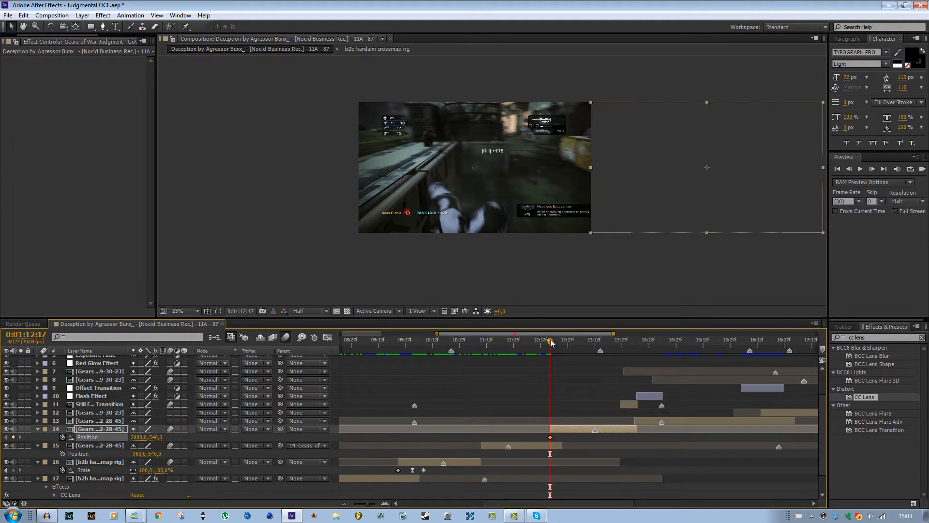
Add a Position keyframe to layer 14 at 0:01:12:23 with an X value of 960.
drag(551, 342, 561, 342)
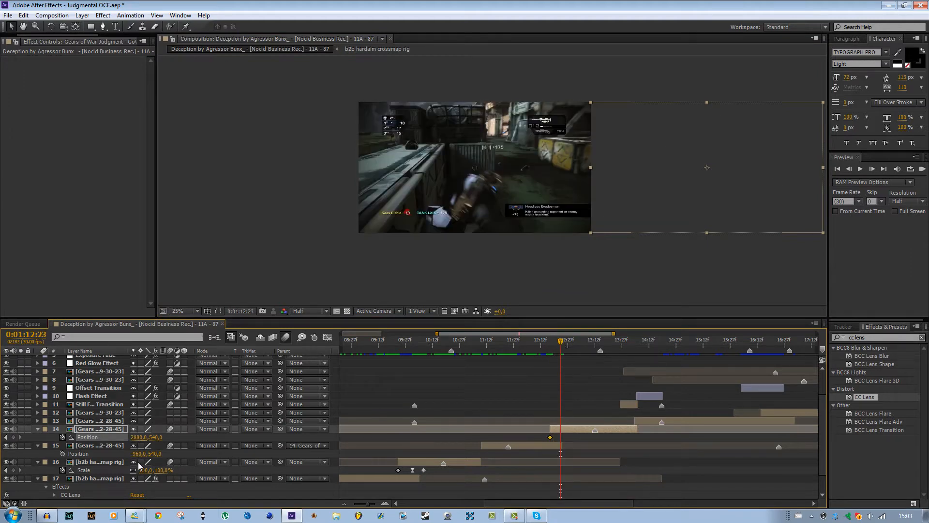
click(142, 437)
text(960)
key(Return)
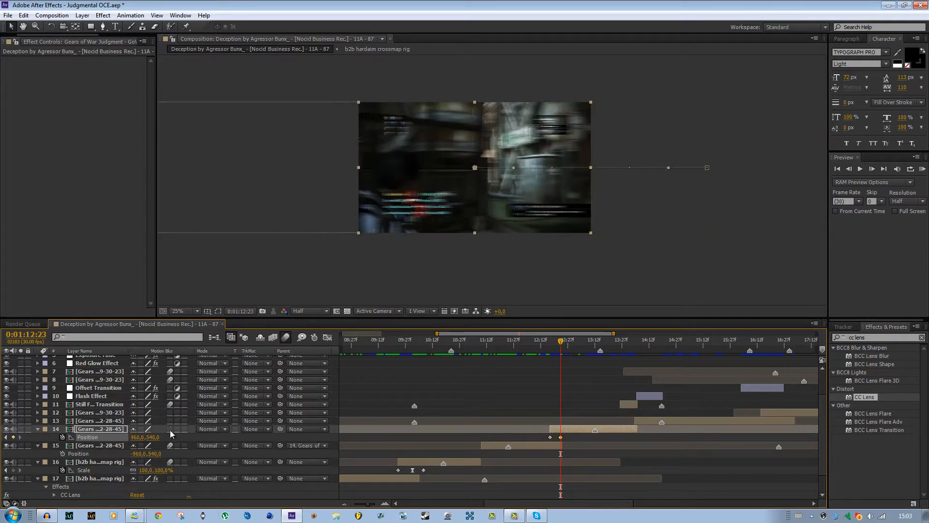
Toggle motion blur on layers 14 and 15 to compare the slide at 0:01:12:18, leaving it enabled on both.
click(169, 445)
click(169, 429)
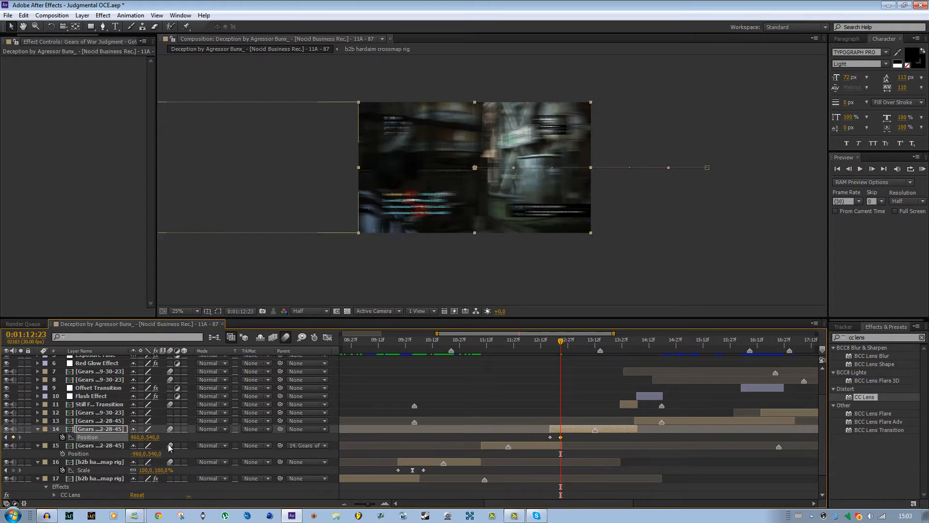
mouse_move(562, 342)
mouse_down()
mouse_move(541, 342)
mouse_move(551, 342)
mouse_up()
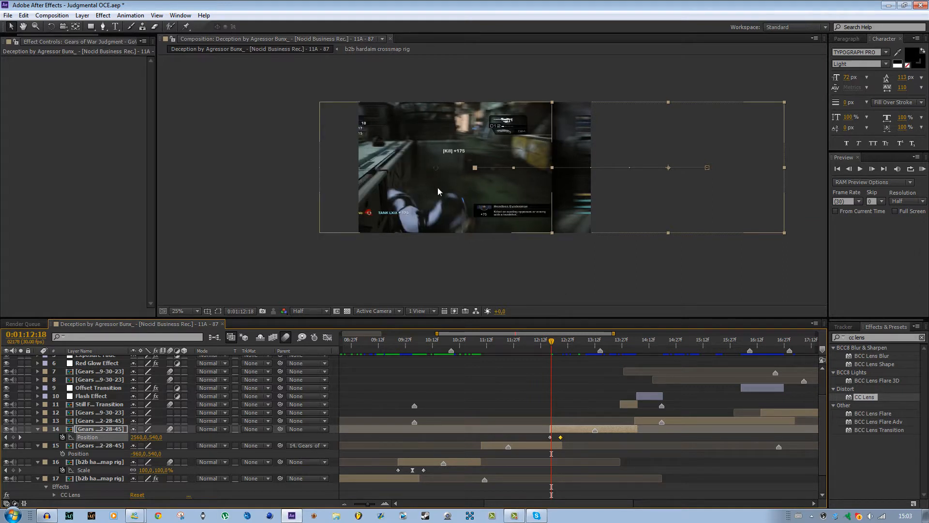
click(169, 446)
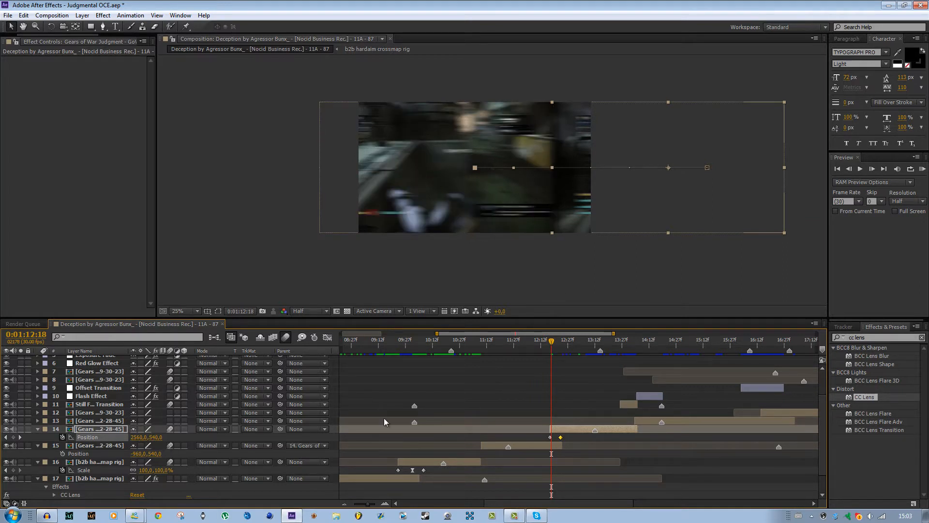
Examine the still-frame transition between 0:01:13:29 and 0:01:14:09 and select the Still Frame Transition layer.
drag(552, 342, 630, 356)
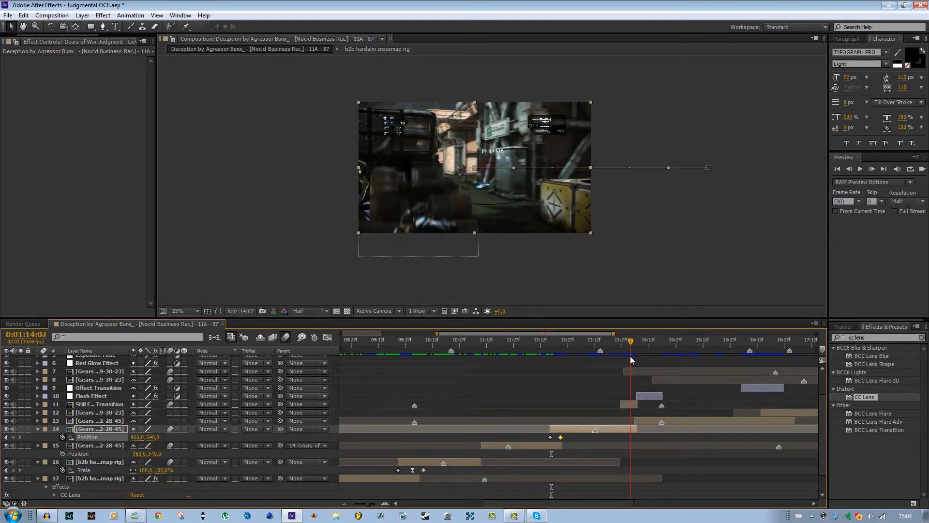
scroll(486, 272, up, 1)
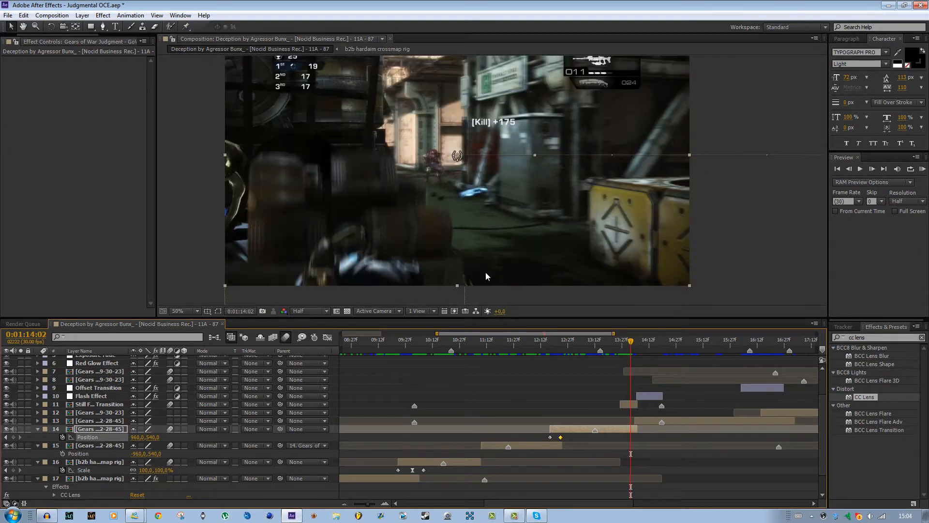
scroll(458, 250, down, 1)
scroll(459, 251, up, 1)
scroll(458, 250, down, 1)
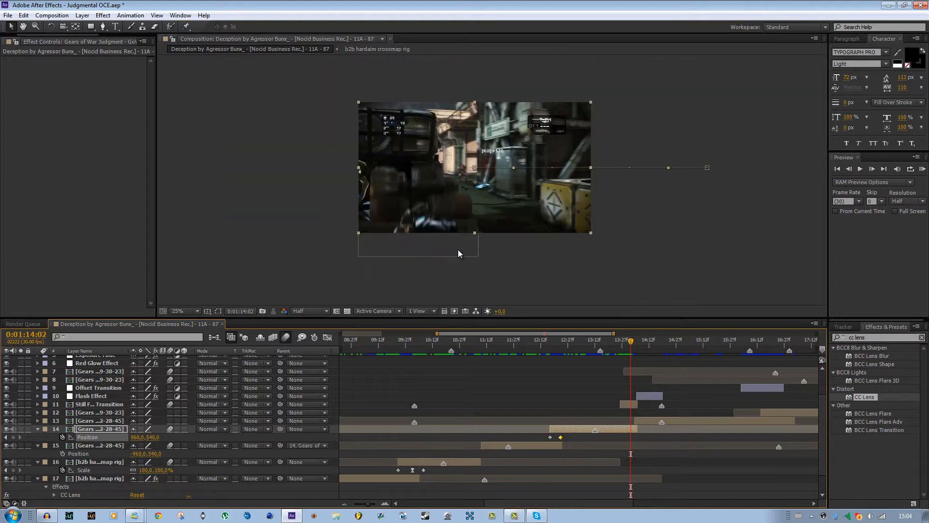
mouse_move(632, 342)
mouse_down()
mouse_move(621, 342)
mouse_move(640, 343)
mouse_move(625, 344)
mouse_up()
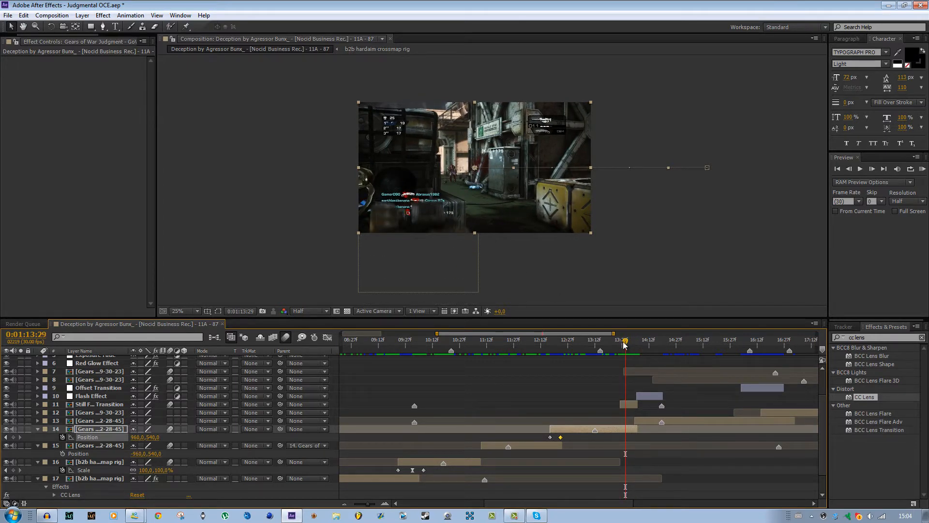
drag(625, 344, 643, 342)
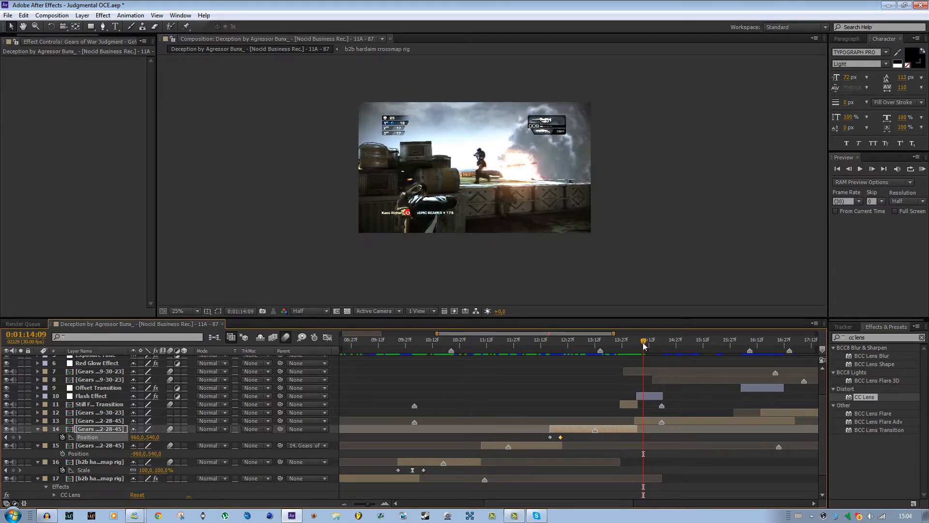
drag(643, 341, 631, 340)
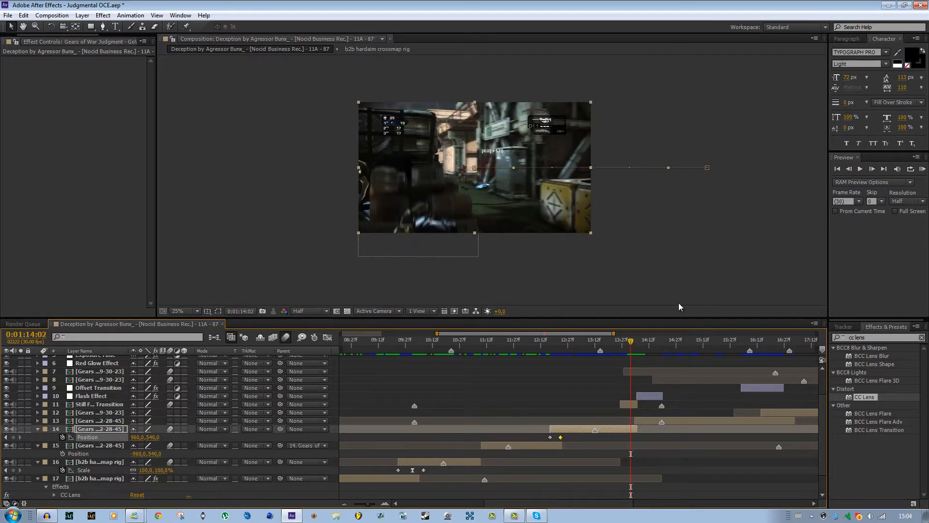
mouse_move(633, 346)
mouse_down()
mouse_move(619, 346)
mouse_move(662, 347)
mouse_move(640, 347)
mouse_move(649, 348)
mouse_move(629, 364)
mouse_up()
click(626, 404)
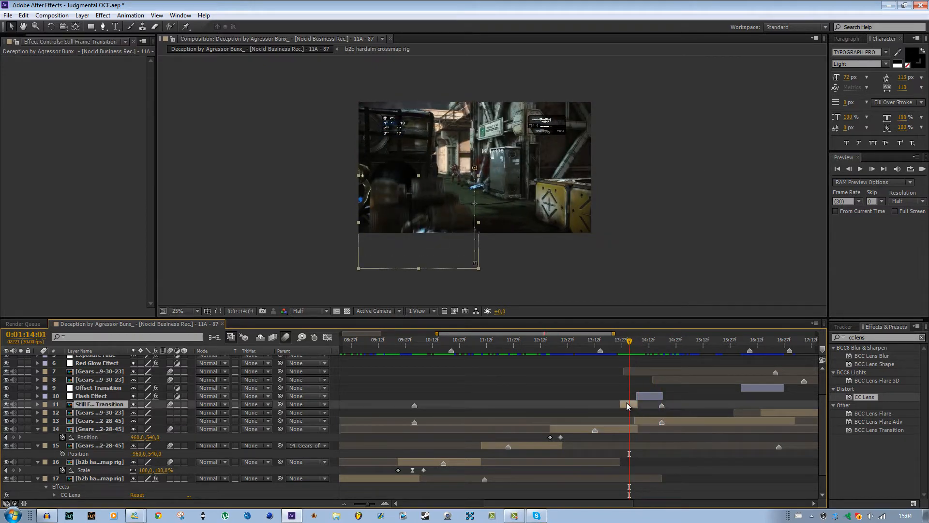
Delete the Still Frame Transition layer and the Flash Effect layer from the timeline.
key(Delete)
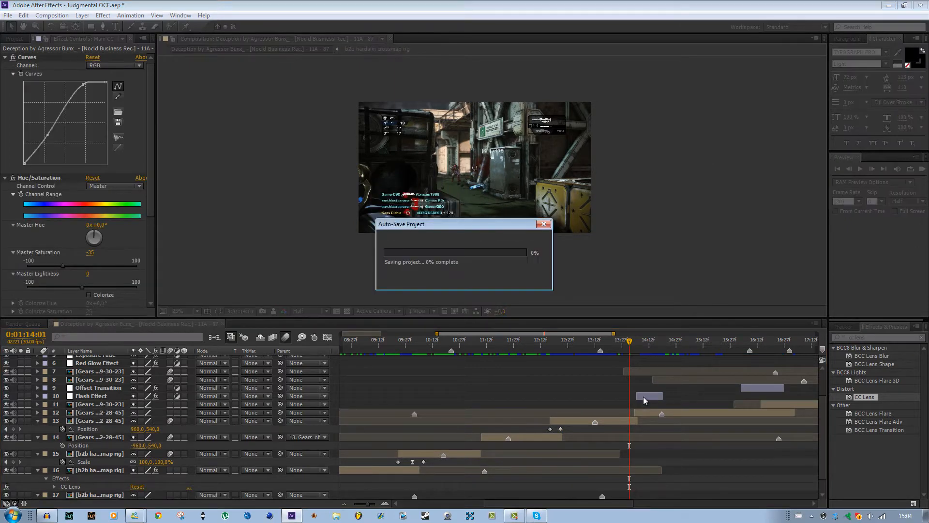
mouse_move(630, 342)
mouse_down()
mouse_move(649, 342)
mouse_move(627, 342)
mouse_move(636, 345)
mouse_up()
click(643, 396)
key(Delete)
Remove the Opacity keyframes from the clip on layer 11 and set its Opacity to 100%.
click(646, 404)
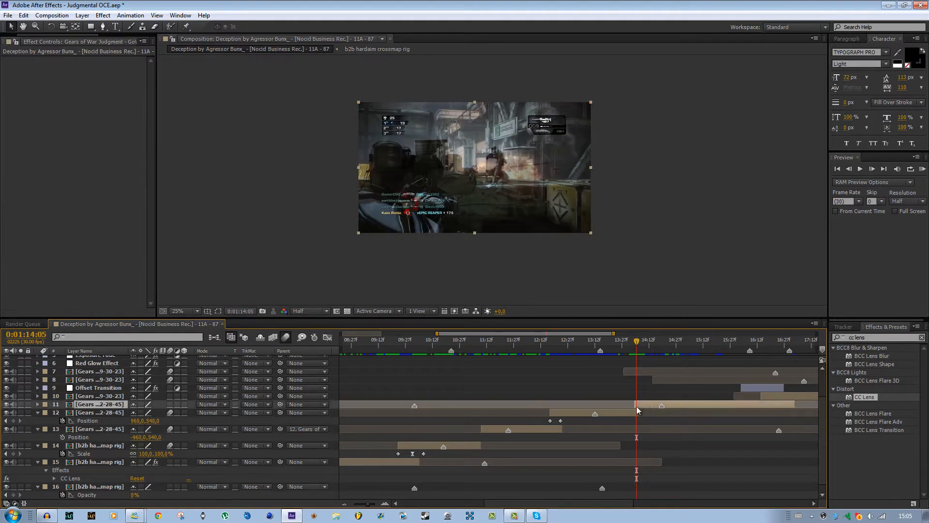
key(t)
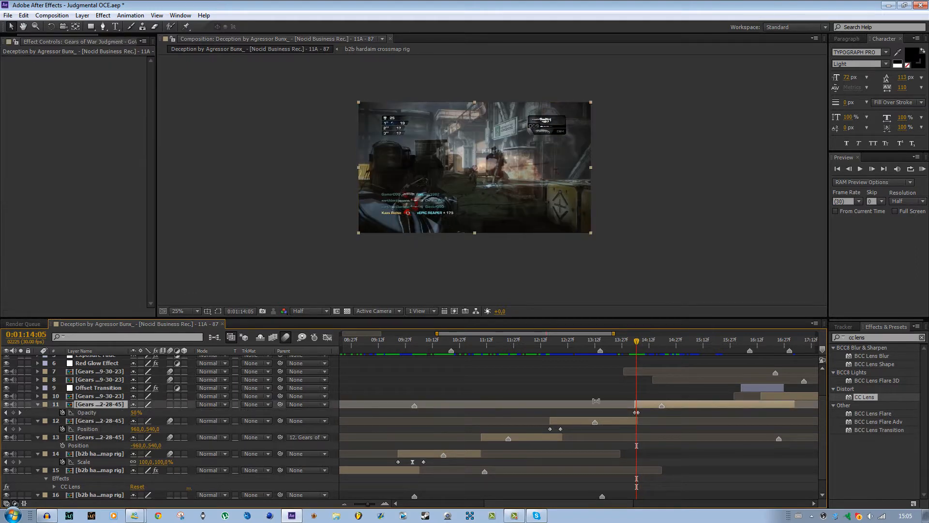
click(74, 413)
drag(137, 415, 150, 414)
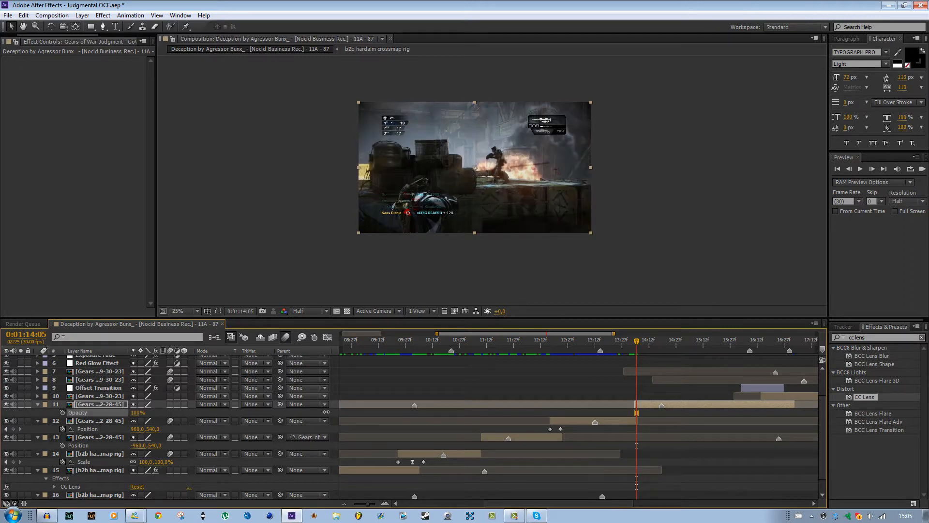
Duplicate layer 11 at 0:01:14:05 and apply Freeze Frame to the upper copy.
drag(637, 345, 662, 350)
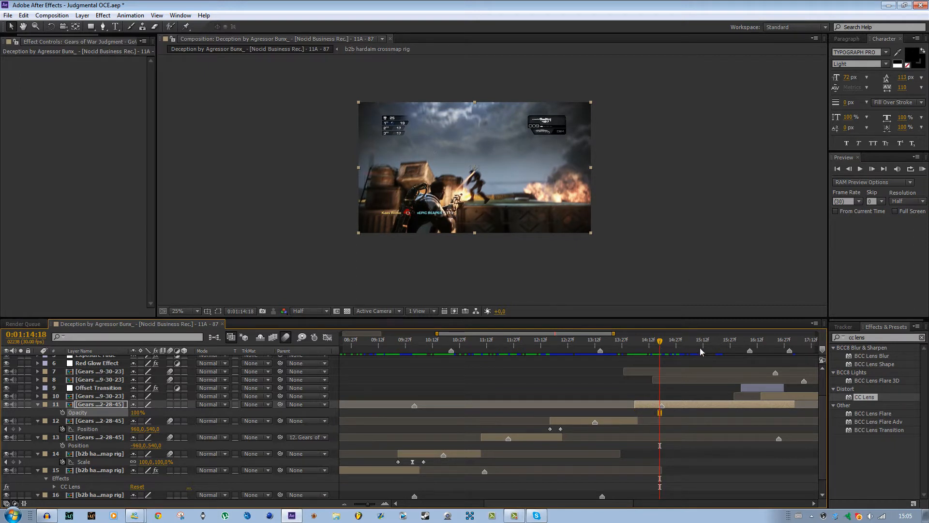
drag(663, 343, 639, 347)
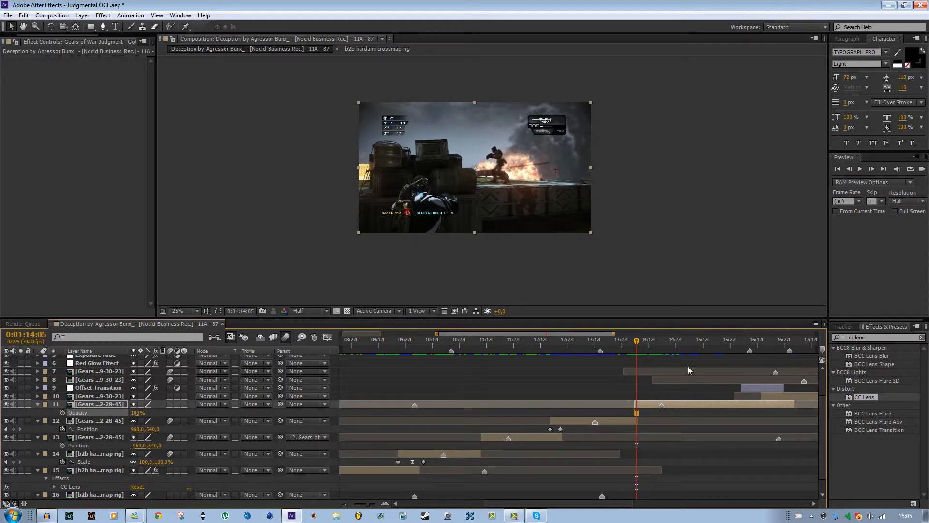
scroll(460, 188, up, 1)
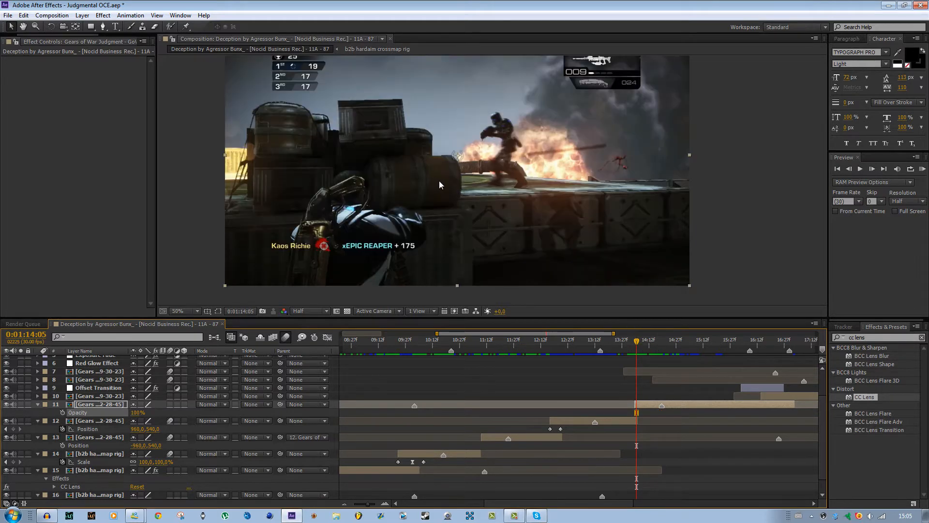
drag(440, 182, 573, 187)
scroll(572, 187, down, 1)
scroll(538, 170, up, 1)
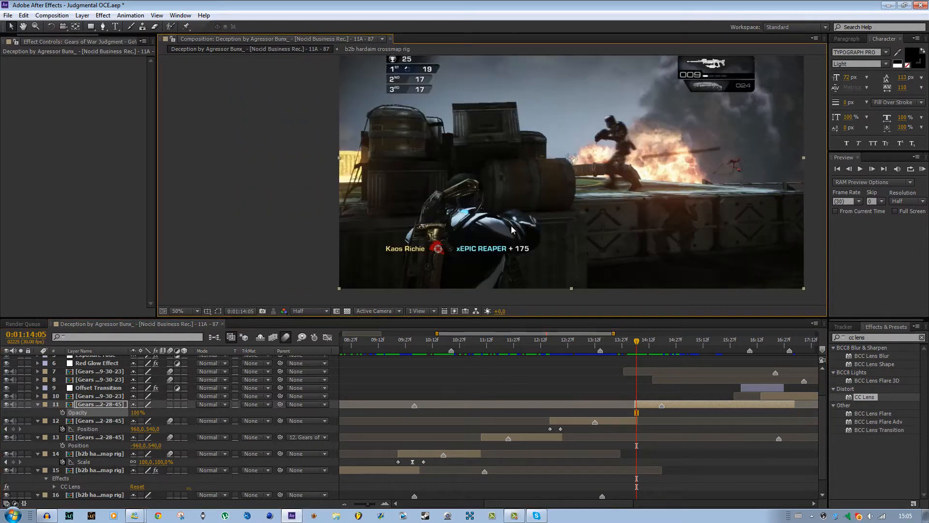
click(650, 403)
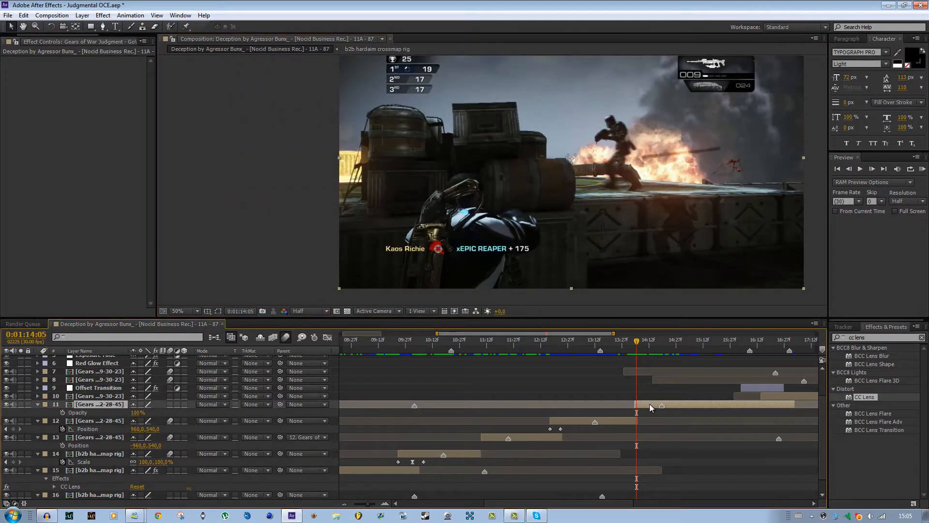
key(ctrl+d)
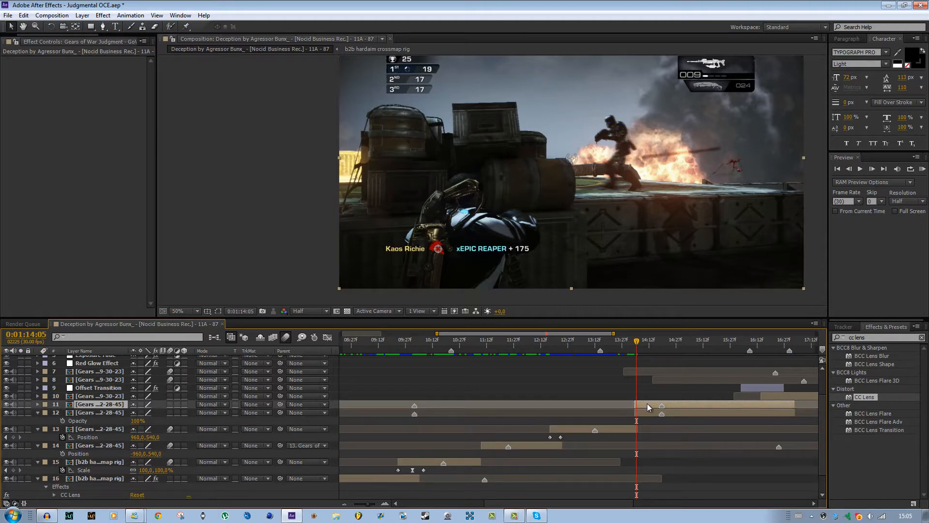
right_click(648, 404)
mouse_move(689, 104)
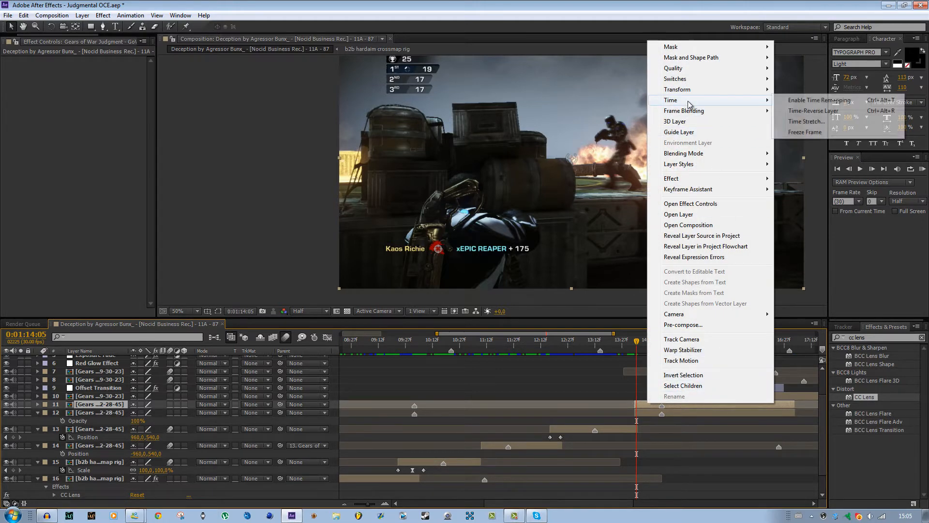
click(804, 132)
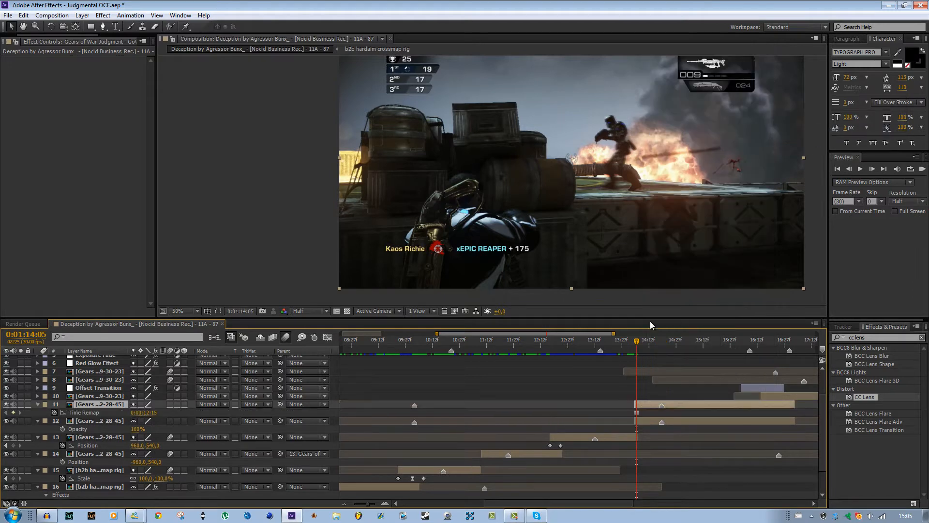
Extend the start of the frozen layer 11 to before the cut and trim its end at about 0:01:14:05.
drag(638, 342, 697, 364)
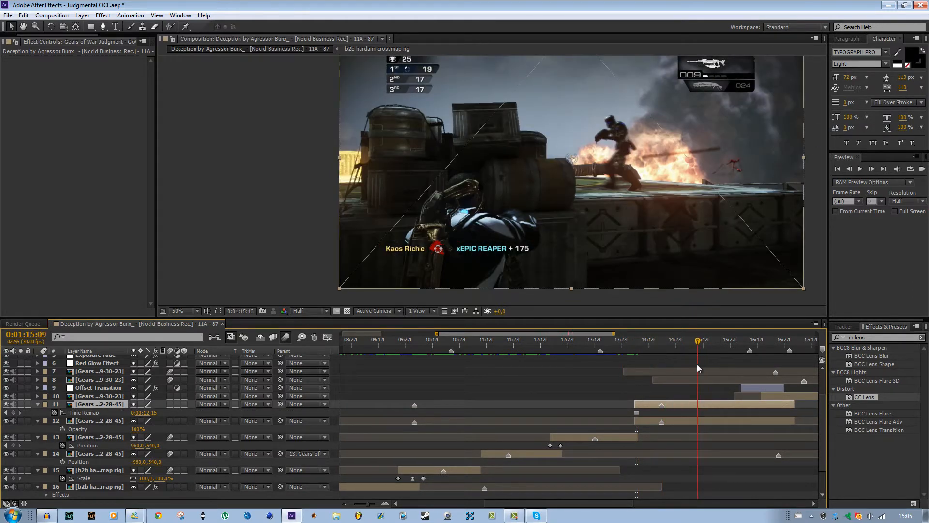
drag(632, 401, 588, 402)
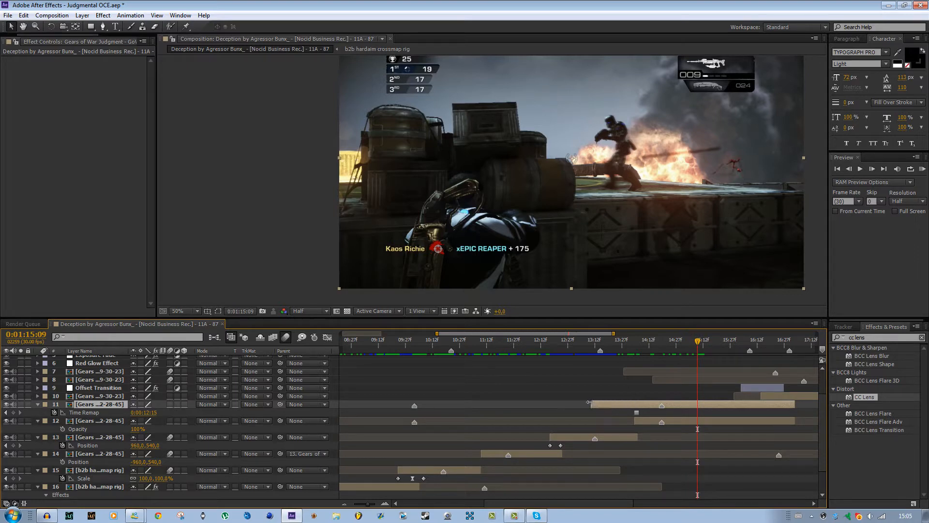
drag(631, 346, 635, 345)
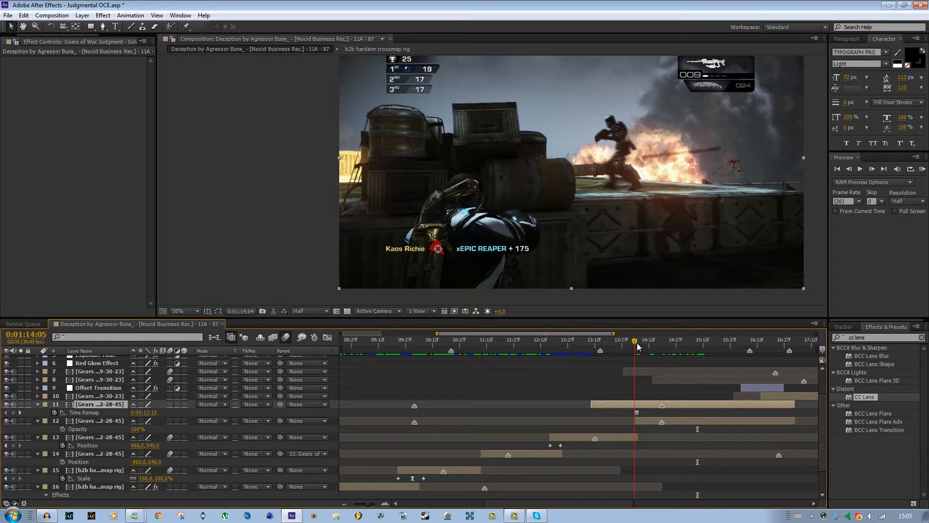
key(alt+bracketright)
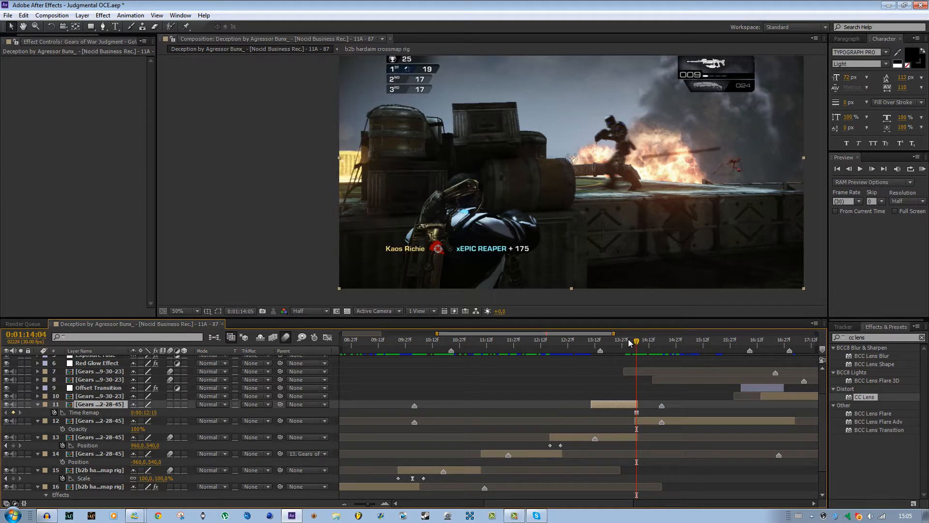
At 0:01:13:29, begin a Pen tool mask on the frozen layer from the image's left edge up the crate stack to the large barrel.
click(103, 26)
drag(560, 239, 716, 229)
scroll(697, 226, up, 1)
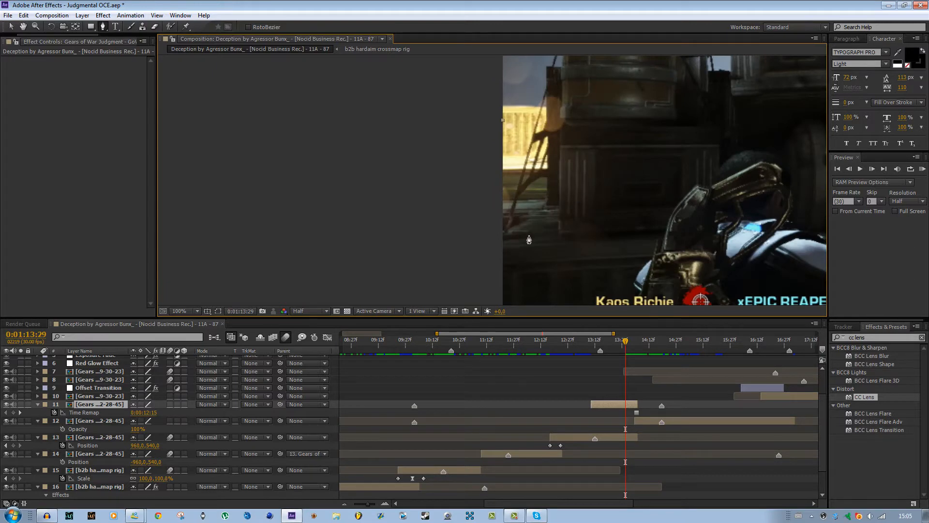
drag(588, 198, 563, 257)
drag(546, 196, 543, 148)
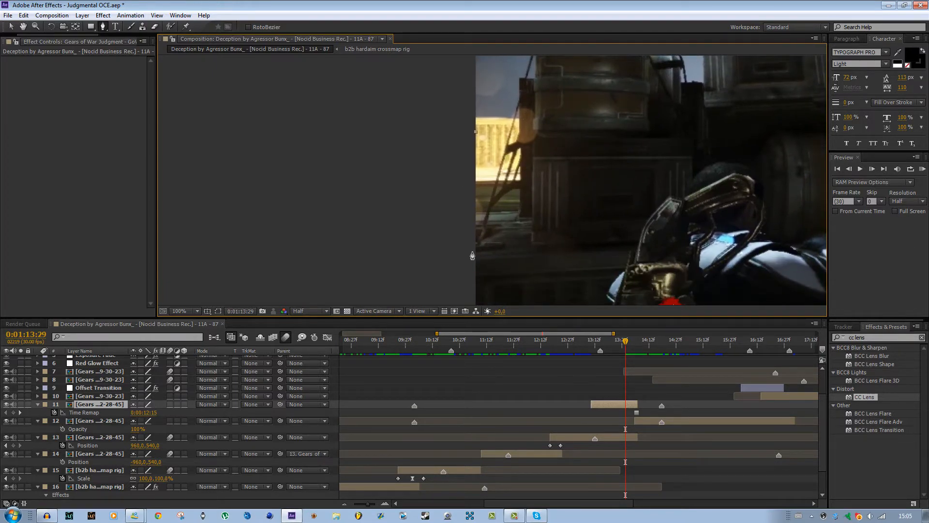
click(472, 256)
click(531, 250)
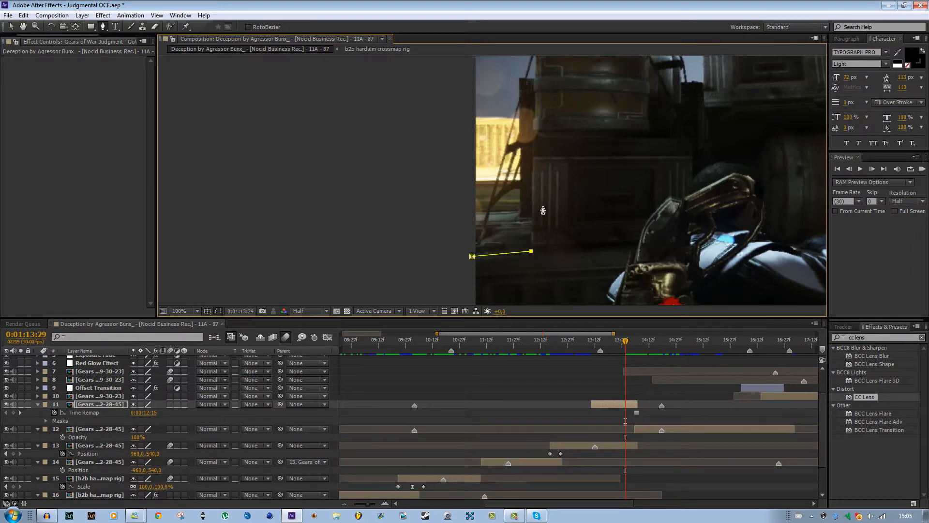
drag(543, 210, 538, 253)
click(530, 99)
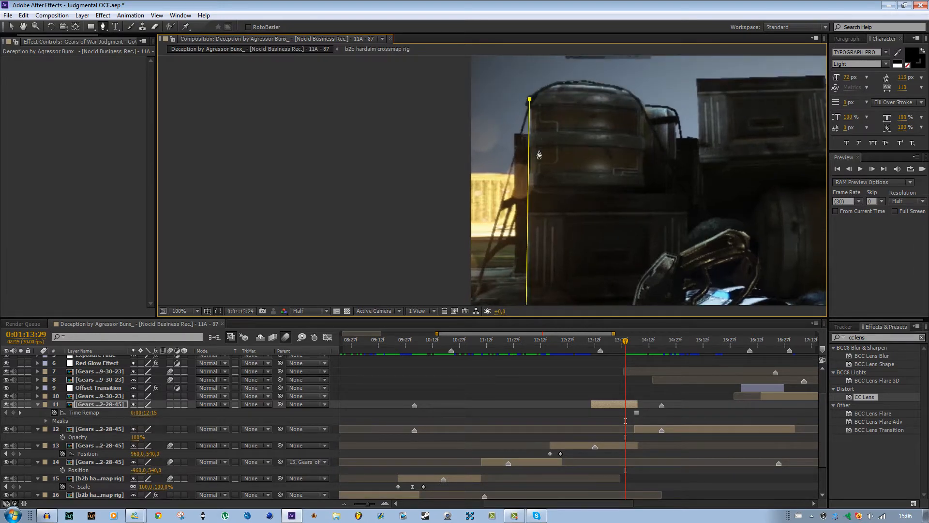
Continue the mask path over the large barrel and the small one beside it to the upper crate's left corner.
drag(539, 155, 517, 240)
click(533, 166)
click(586, 170)
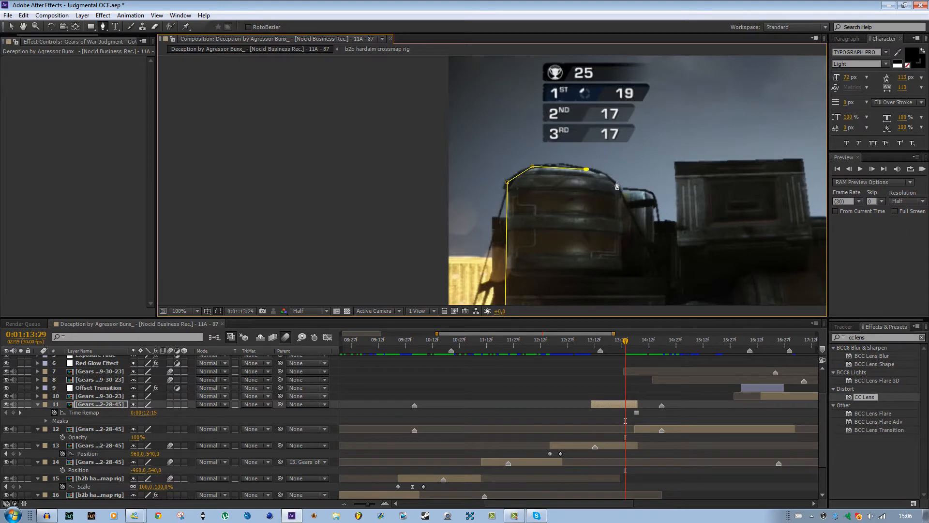
click(616, 181)
click(622, 187)
click(652, 193)
click(656, 219)
click(676, 164)
Trace the mask path along the upper crate's top, down its right side and around the small barrel behind it.
drag(736, 187, 573, 209)
click(640, 182)
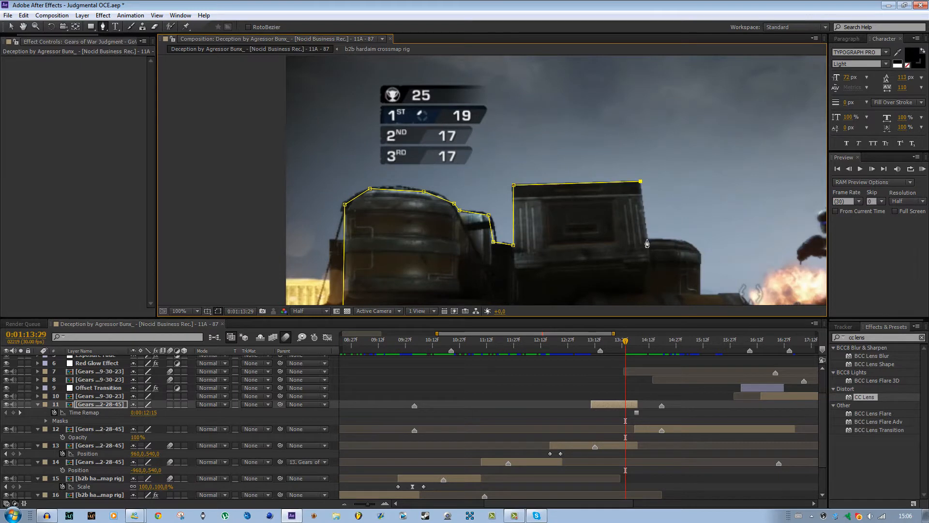
click(647, 240)
drag(648, 242, 488, 189)
click(528, 187)
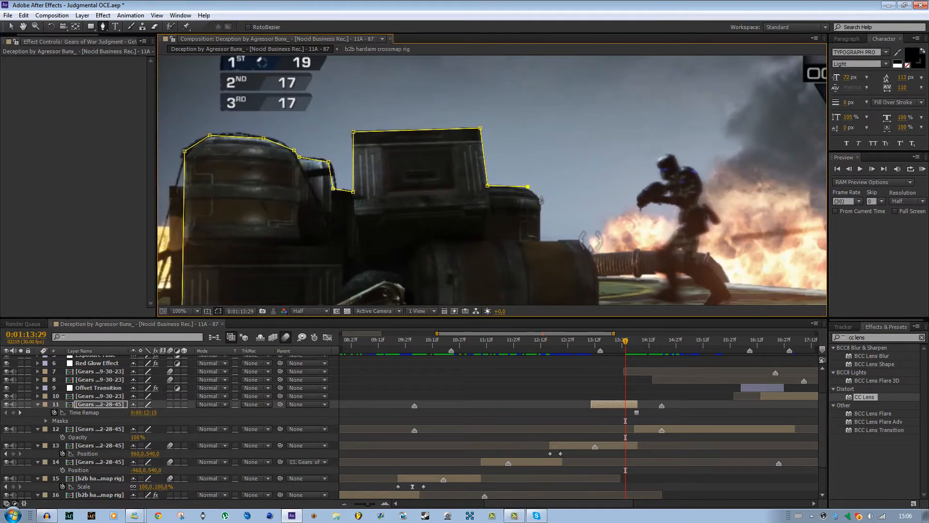
click(540, 240)
Trace the mask path around the lying barrel and down the lower crate's right edge to below the image.
drag(577, 244, 530, 189)
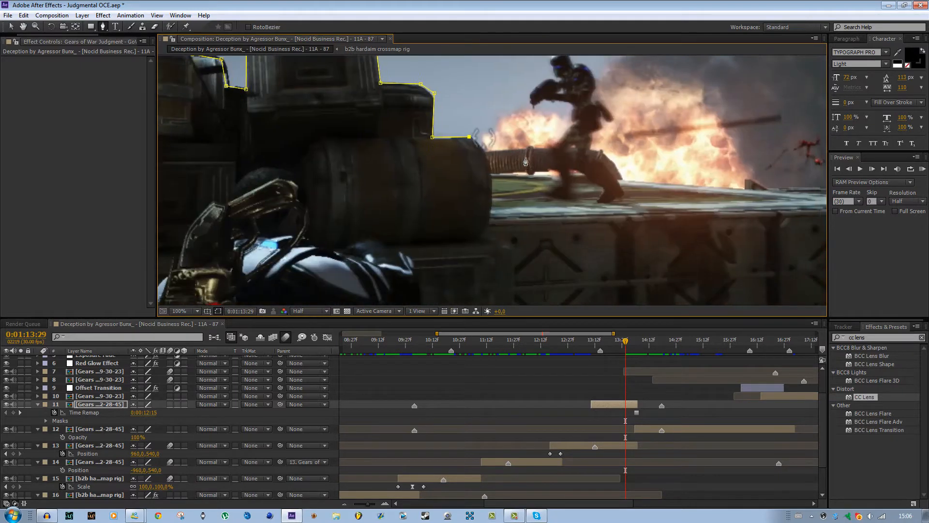
click(491, 219)
click(488, 231)
click(512, 247)
drag(511, 190, 461, 30)
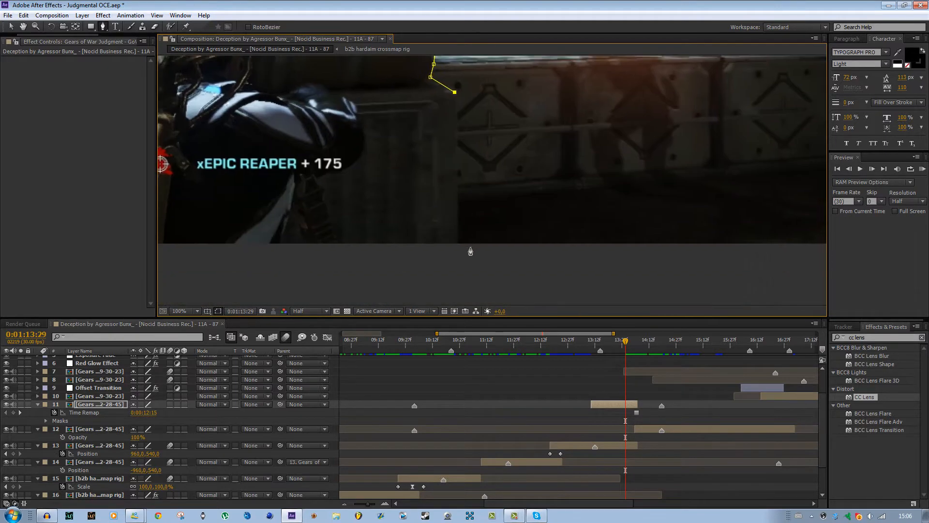
click(459, 261)
Close the mask path with points below the image back to its starting point, and deselect the layer.
key(comma)
click(209, 244)
click(383, 273)
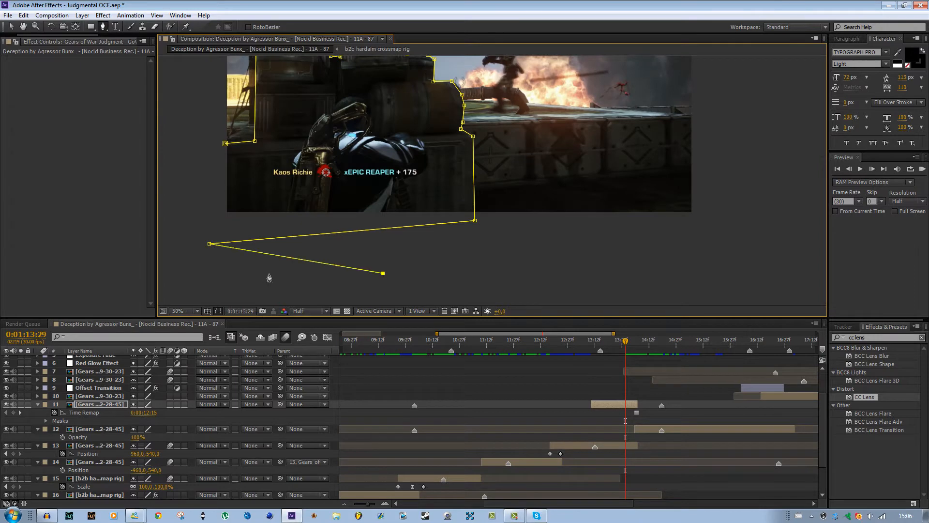
click(266, 274)
click(415, 257)
click(205, 219)
click(225, 144)
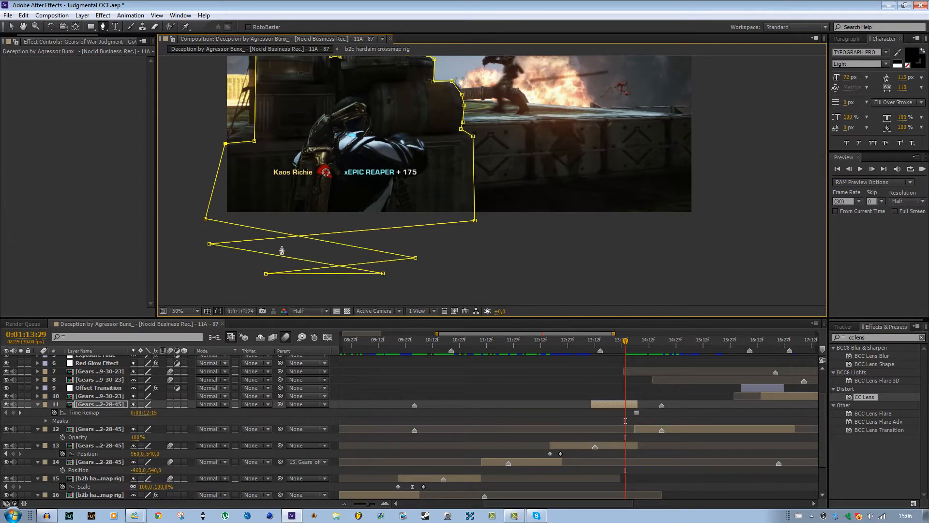
drag(367, 208, 454, 267)
click(11, 26)
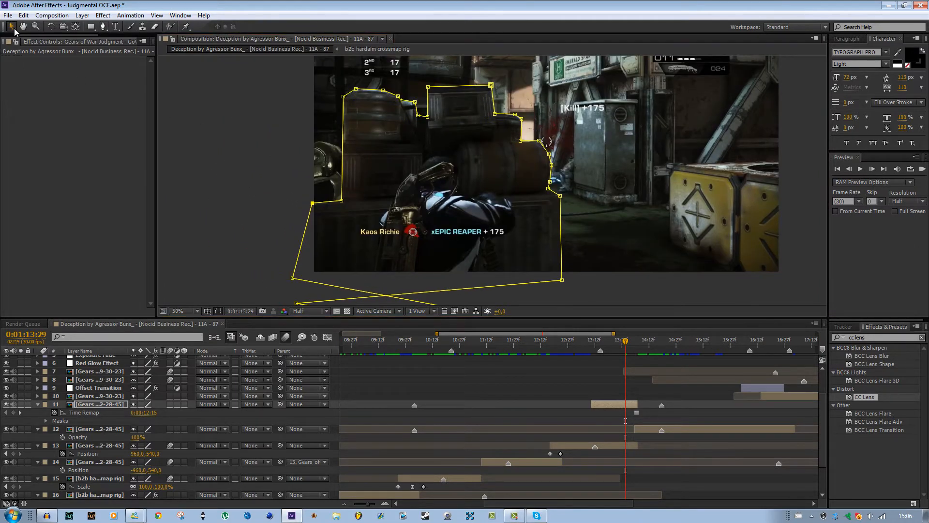
click(631, 388)
scroll(543, 202, down, 1)
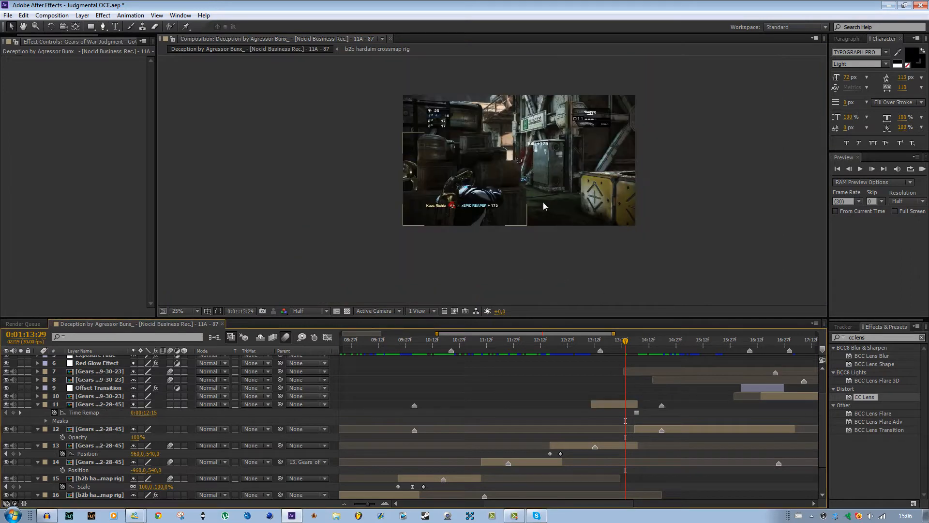
Reveal the mask properties of frozen layer 11 and set Mask 1's Mask Feather to 4 pixels.
click(624, 406)
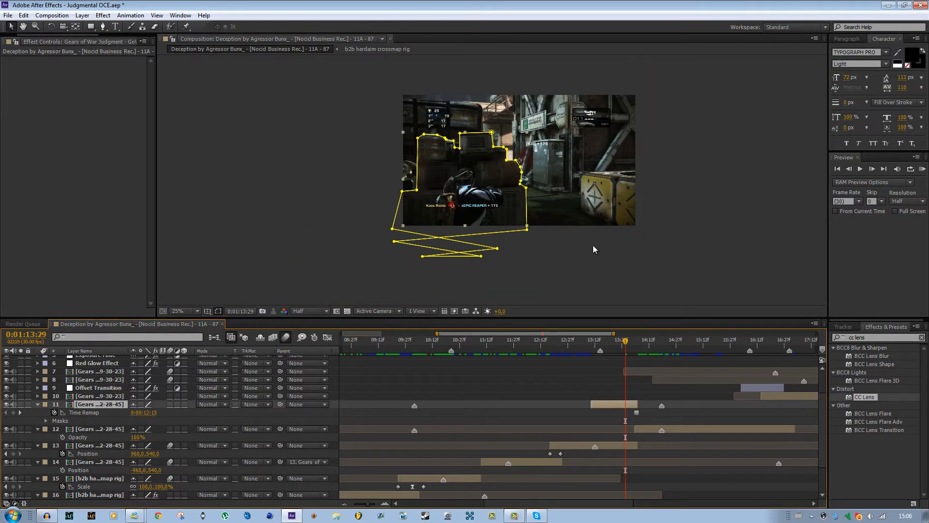
key(u)
key(m)
key(m)
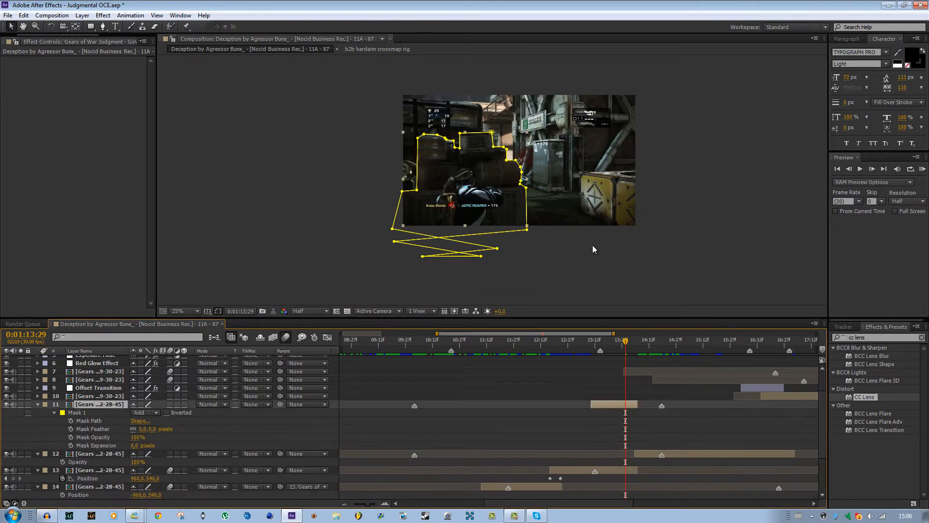
click(143, 434)
click(141, 429)
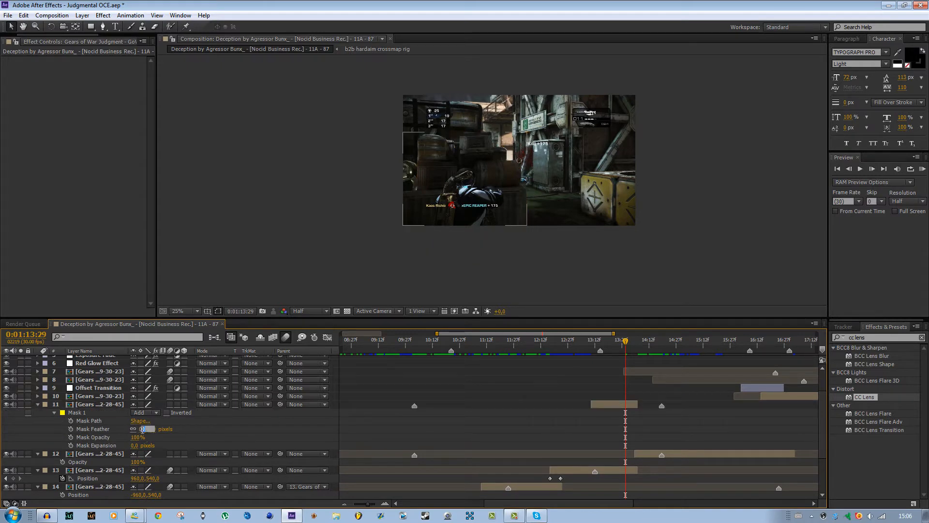
text(4)
key(Return)
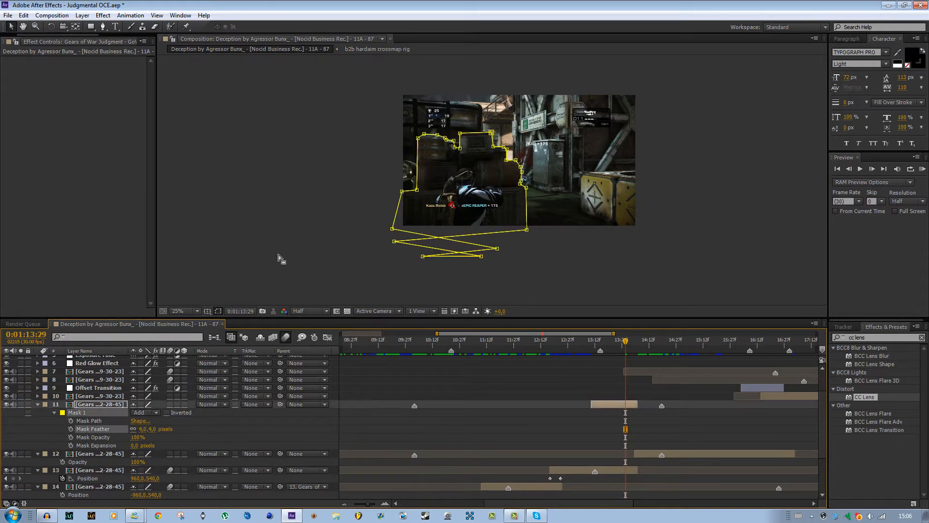
Hide the mask outlines in the viewer and set layer 11's Mask Expansion to -2 pixels.
key(period)
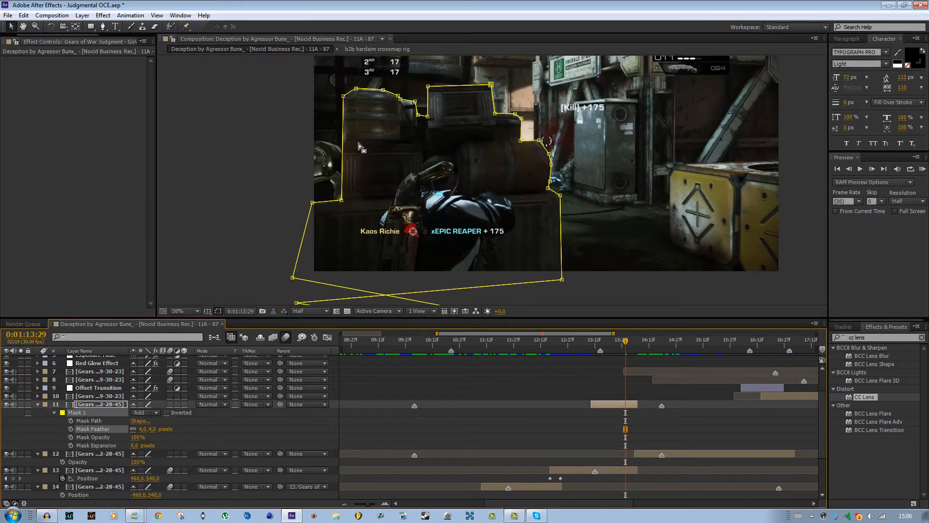
click(218, 312)
drag(374, 147, 452, 233)
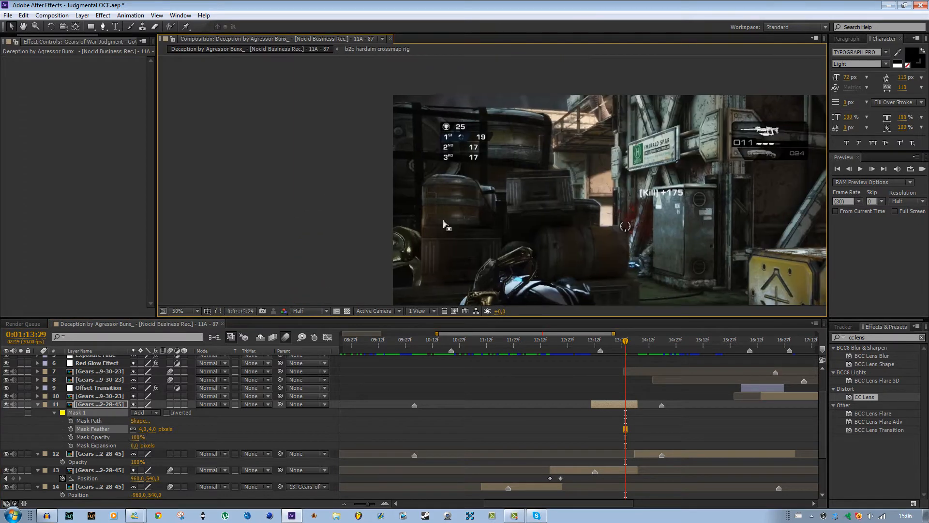
click(135, 446)
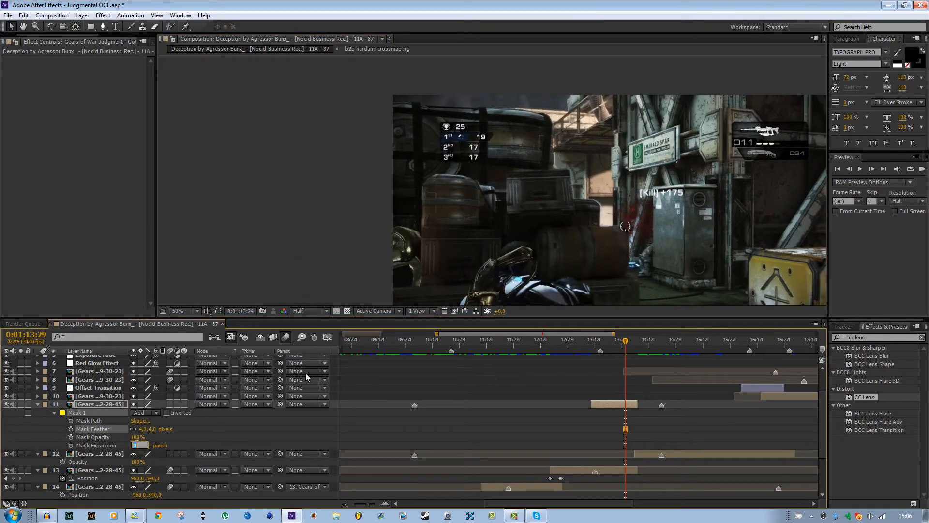
text(-2)
key(Return)
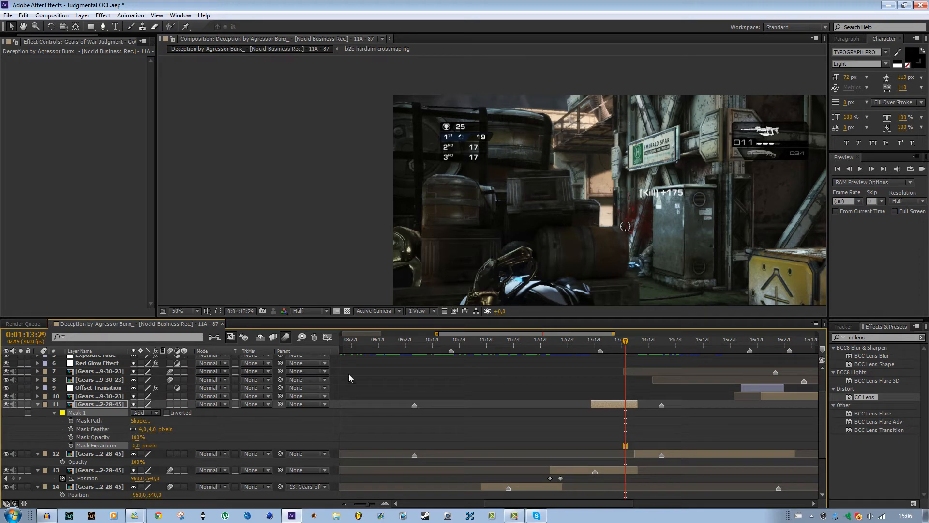
key(comma)
drag(563, 215, 542, 194)
click(673, 423)
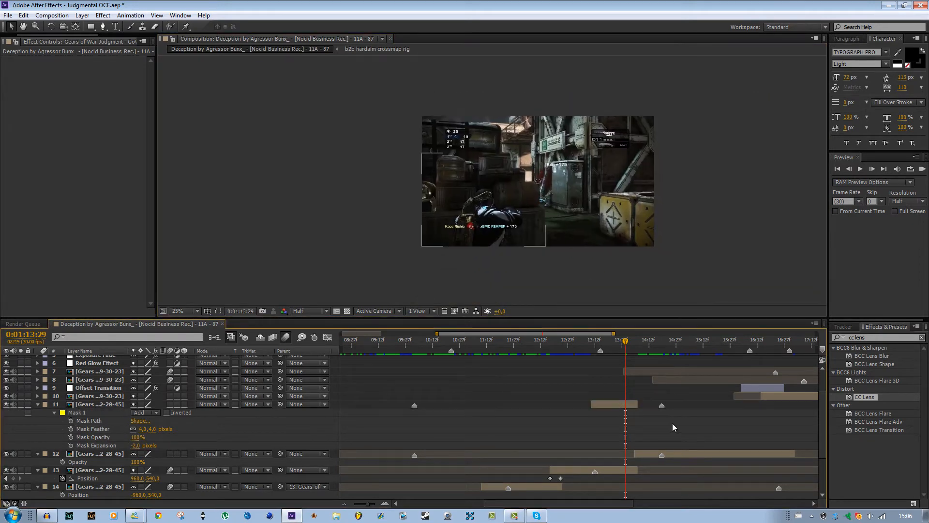
Preview the transition and trim the end of frozen layer 11 back to 0:01:14:05.
key(space)
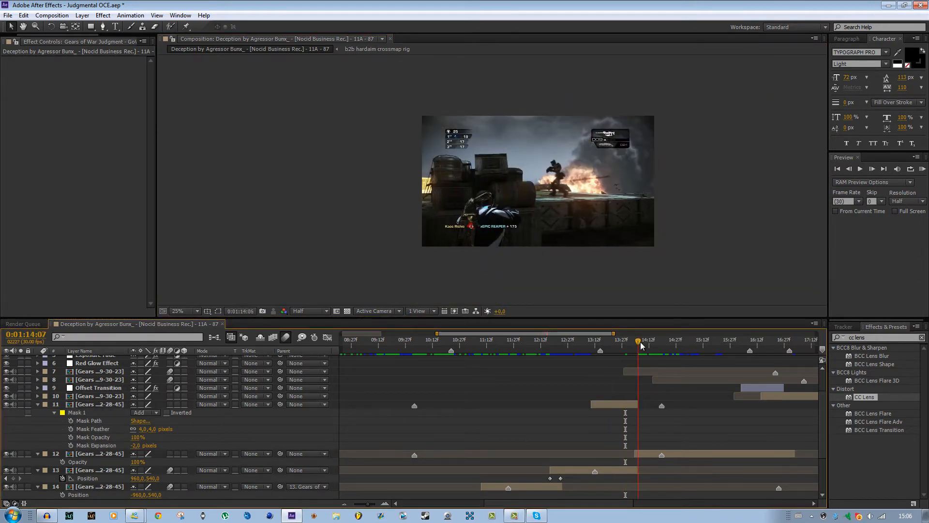
mouse_move(637, 346)
mouse_down()
mouse_move(624, 347)
mouse_move(645, 347)
mouse_move(624, 346)
mouse_move(637, 348)
mouse_up()
click(643, 453)
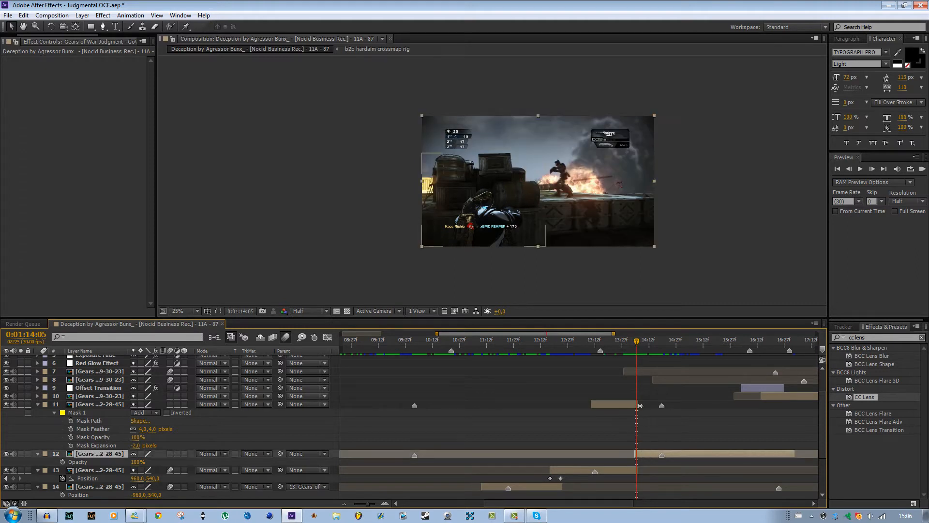
click(630, 405)
drag(600, 252, 540, 233)
scroll(559, 221, up, 2)
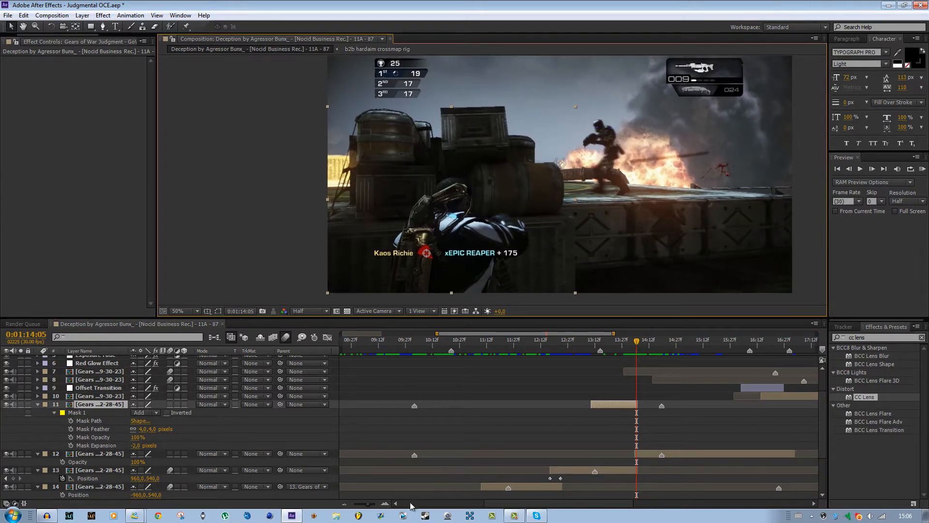
drag(371, 506, 375, 508)
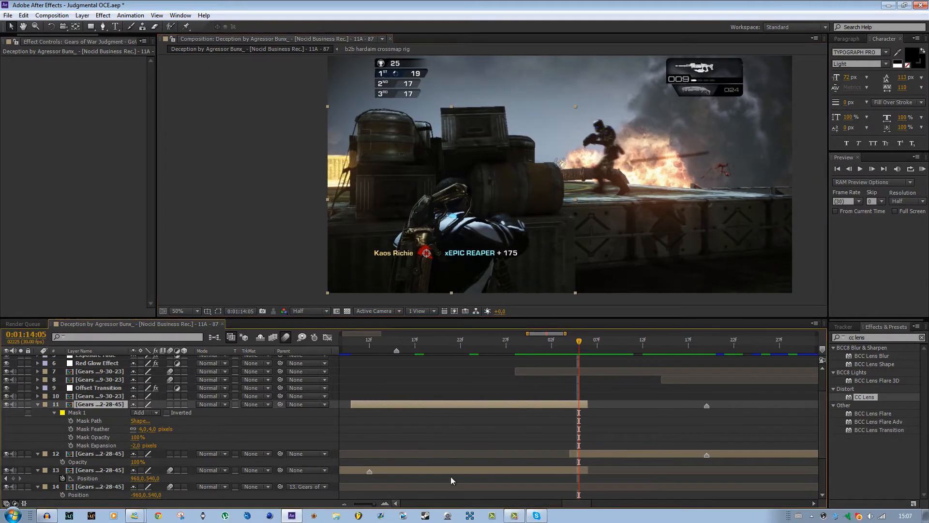
drag(587, 404, 579, 405)
Start layer 12 at 0:01:14:03 and keyframe its Opacity from 0% there to 100% at 0:01:14:05.
drag(573, 338, 572, 342)
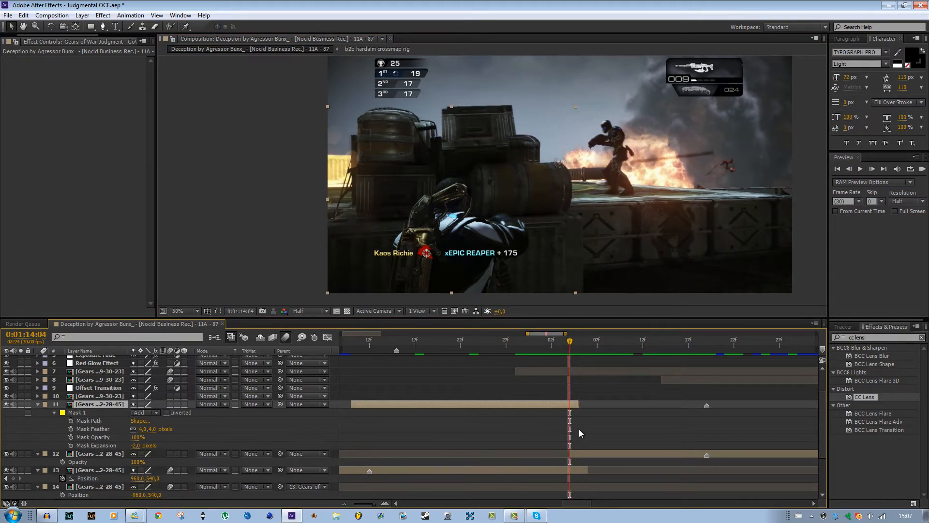
click(589, 454)
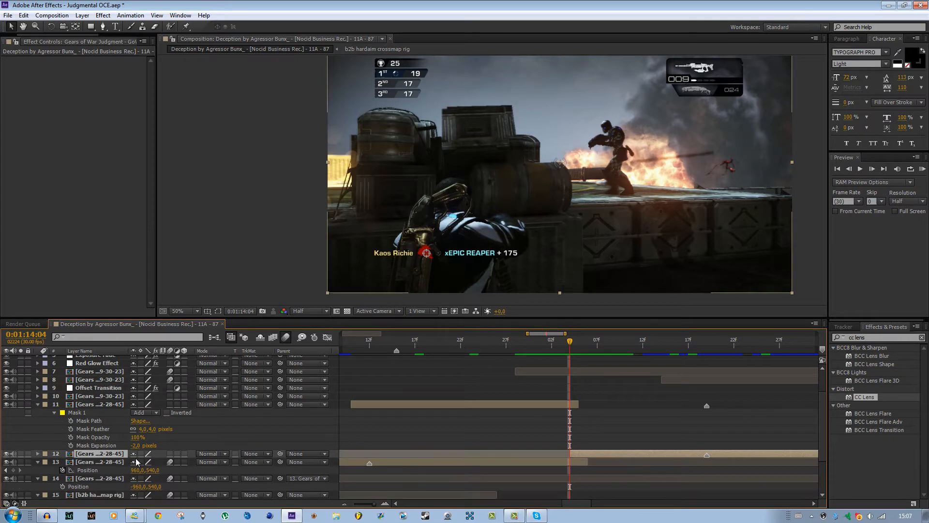
click(63, 461)
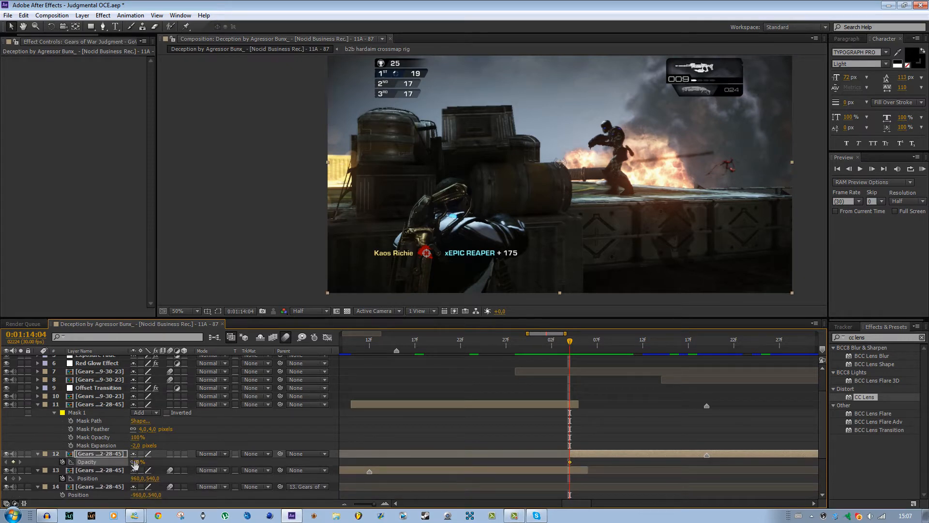
drag(135, 463, 44, 465)
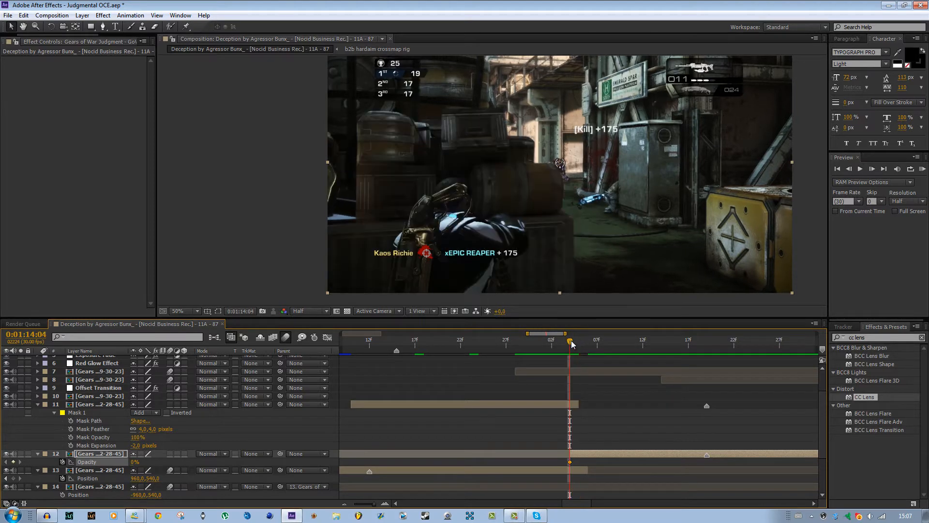
click(569, 462)
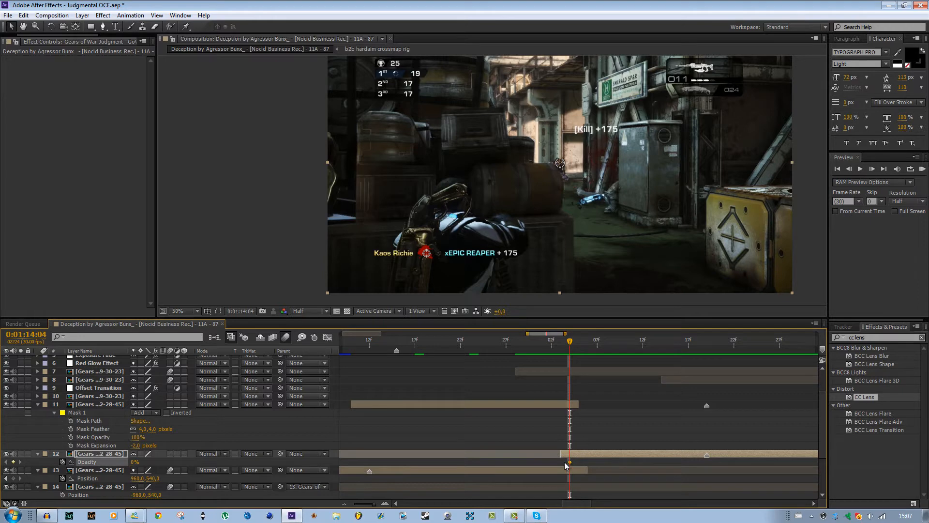
click(578, 345)
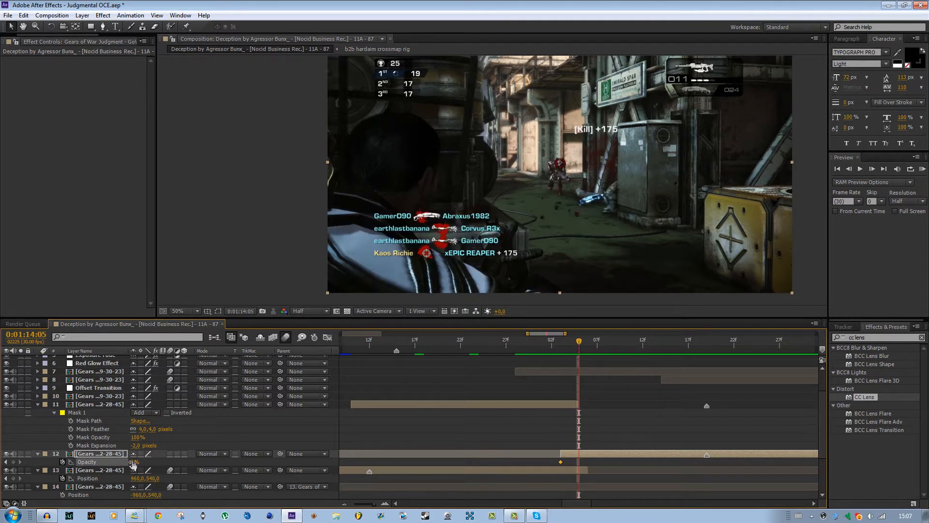
drag(133, 466, 605, 453)
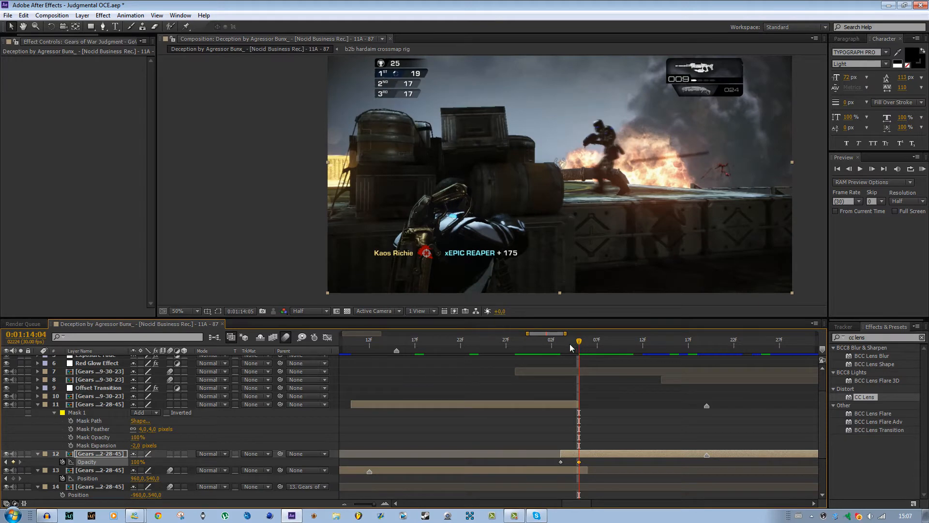
mouse_move(571, 343)
mouse_down()
mouse_move(557, 349)
mouse_move(579, 354)
mouse_move(560, 356)
mouse_move(569, 355)
mouse_up()
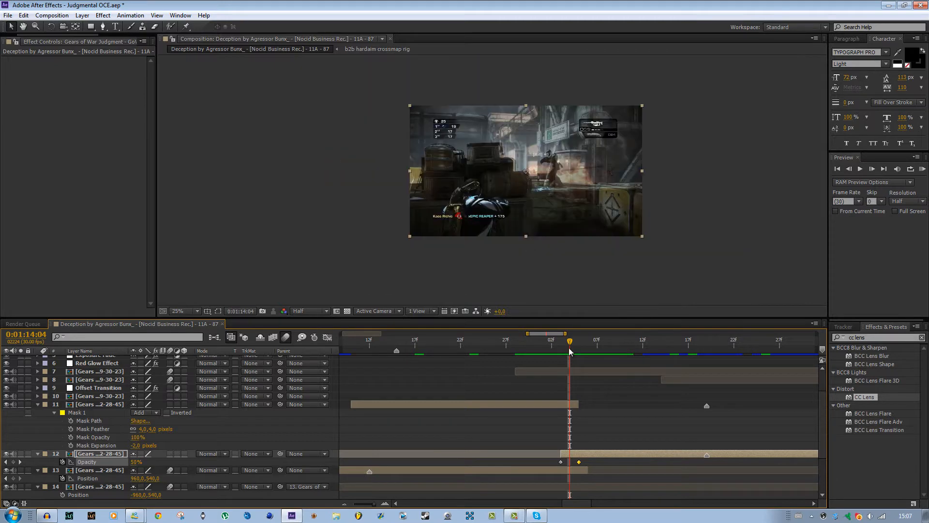
Trim frozen layer 11's start to the marker at 0:01:13:15 and keyframe its Position there at 960, 1309, below the frame.
drag(535, 347, 397, 341)
click(409, 405)
key(alt+bracketleft)
key(.)
key(.)
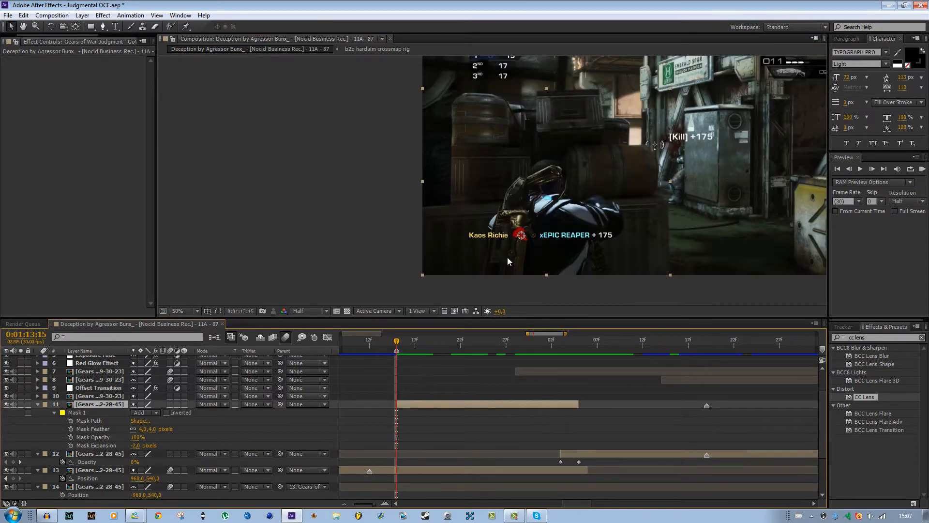
key(p)
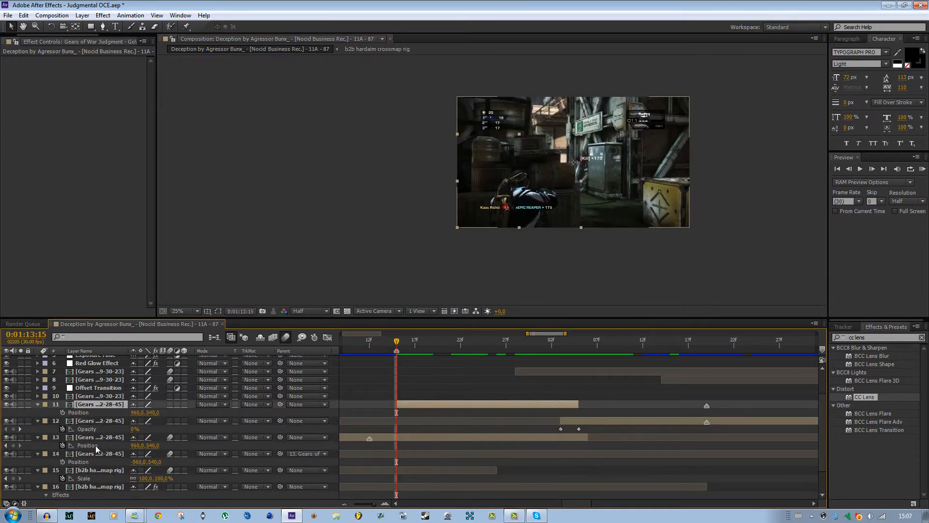
click(63, 412)
drag(158, 415, 518, 423)
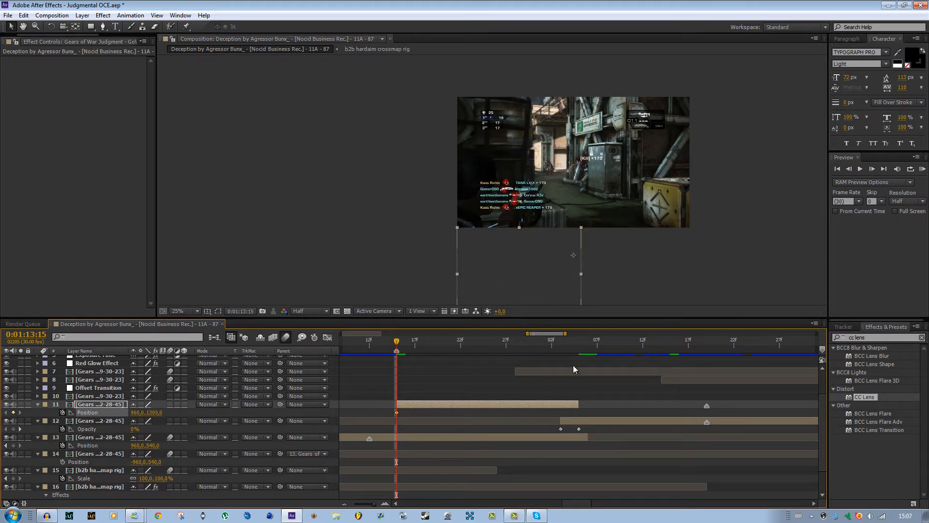
Extend layer 11's end by one frame and keyframe its vertical Position to 540 at 0:01:14:05.
mouse_move(566, 344)
mouse_down()
mouse_move(576, 344)
mouse_move(568, 344)
mouse_up()
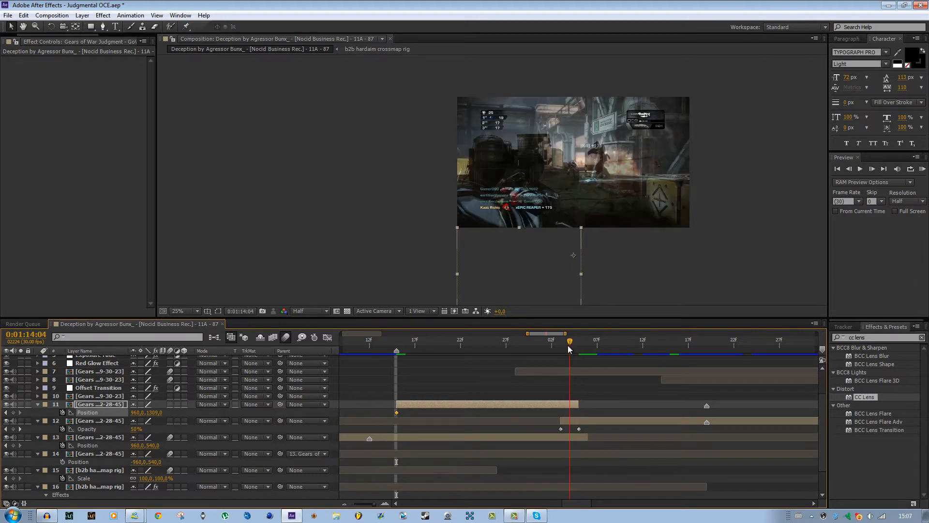
drag(579, 405, 587, 404)
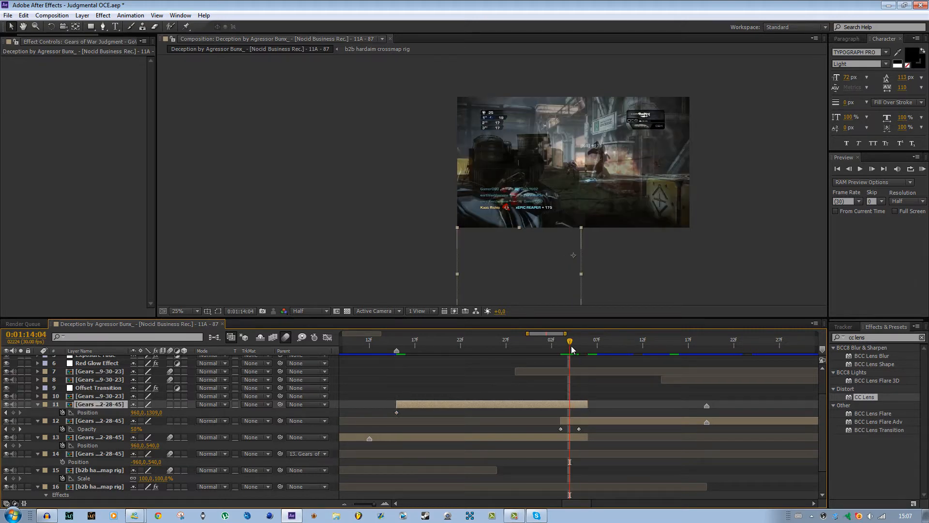
drag(571, 348, 579, 345)
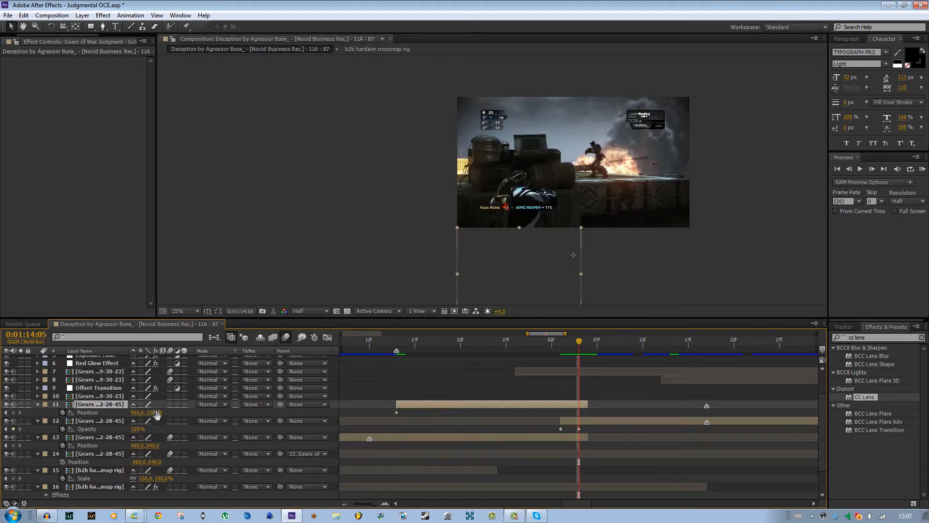
click(155, 412)
text(540)
key(Return)
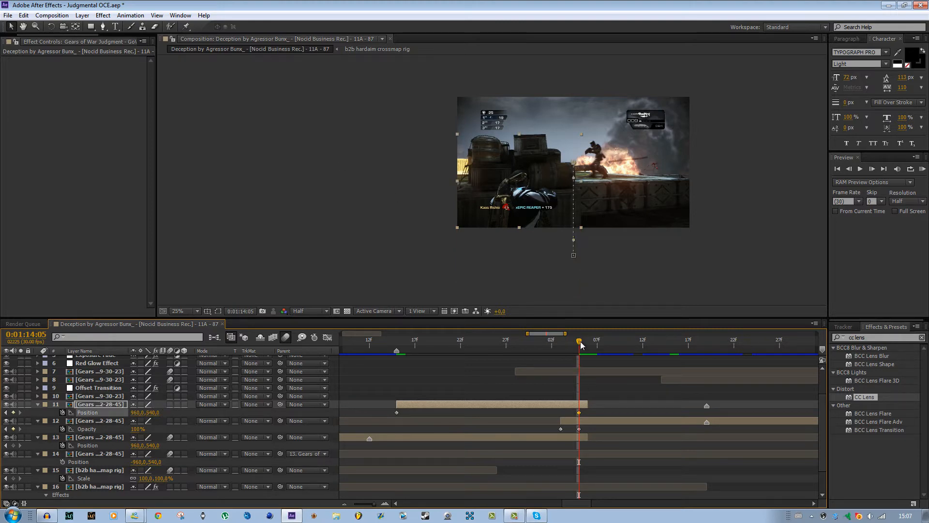
Shift layer 11's first Position keyframe and its start to 0:01:13:22, and enable motion blur on the layer.
drag(580, 341, 479, 357)
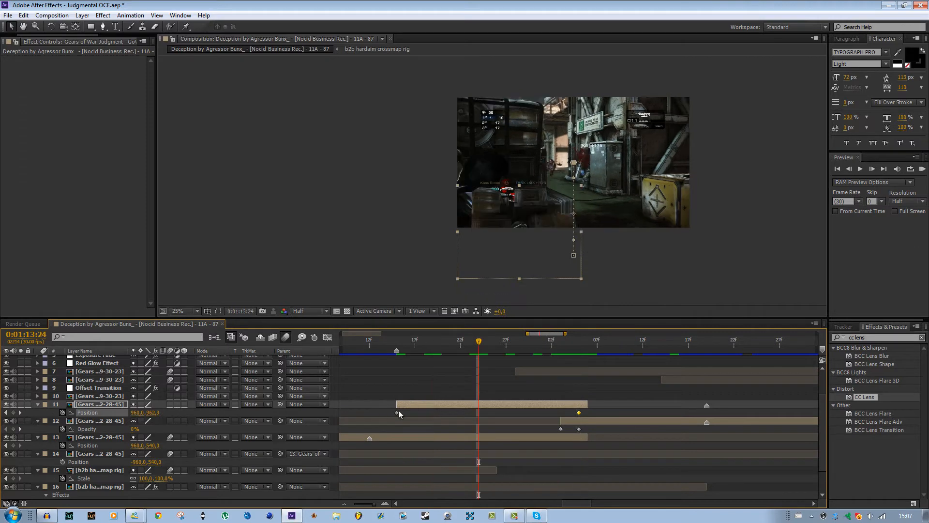
drag(397, 413, 458, 411)
click(457, 344)
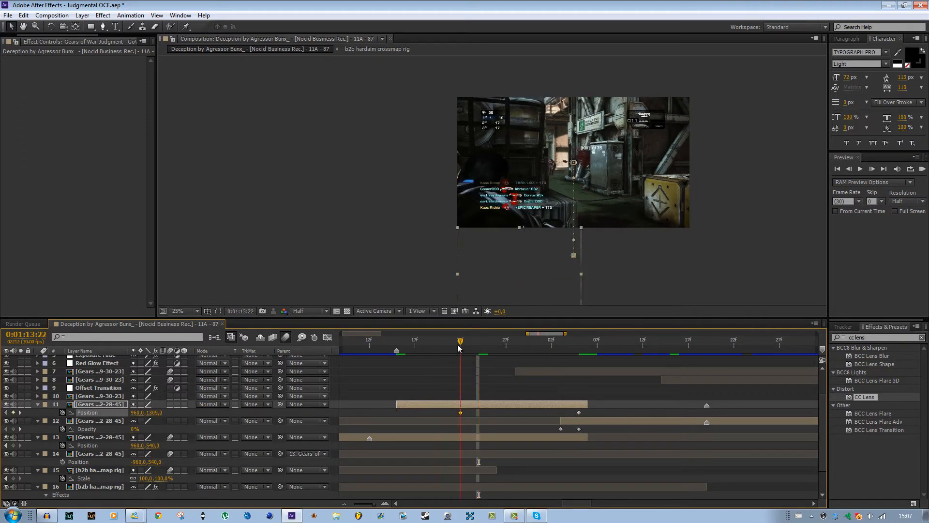
key(alt+bracketleft)
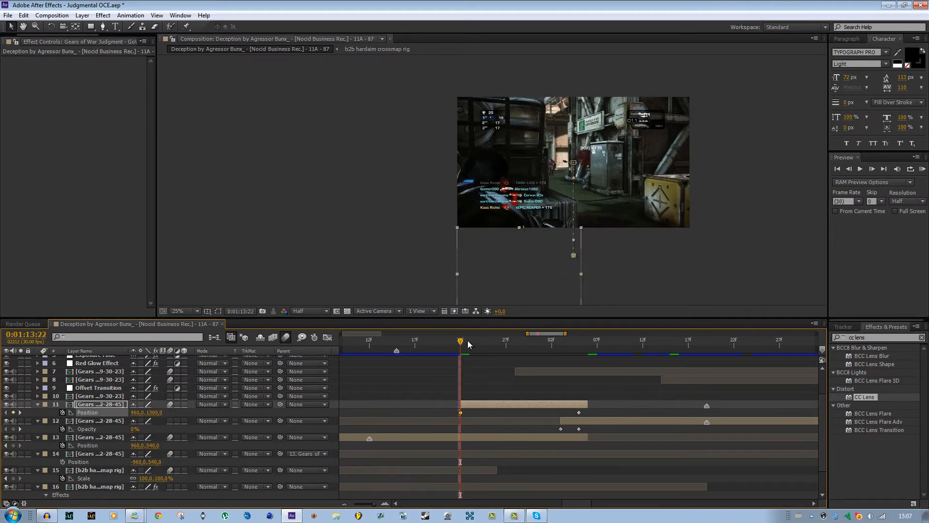
drag(460, 342, 582, 354)
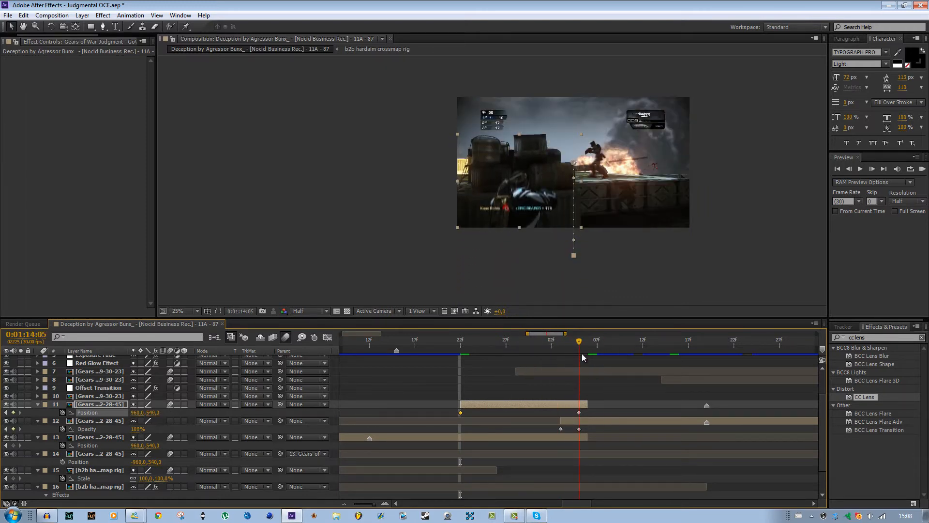
Create an adjustment layer directly above the masked still layer and trim its start to 0:01:14:05.
click(178, 116)
click(82, 15)
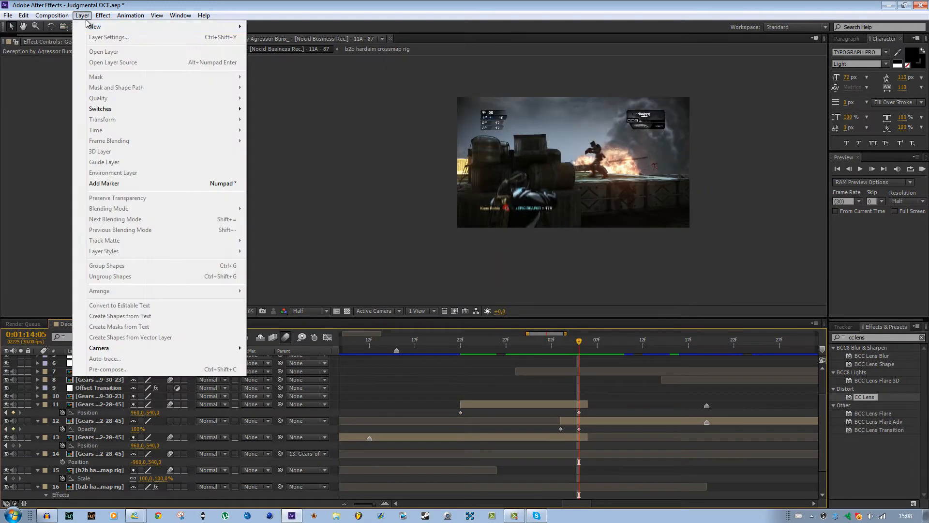
mouse_move(112, 26)
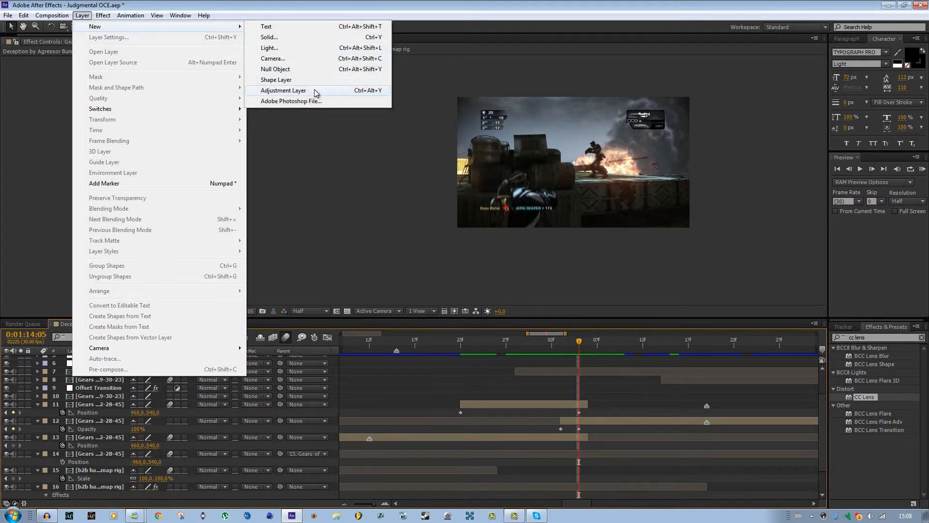
click(312, 91)
drag(108, 359, 110, 445)
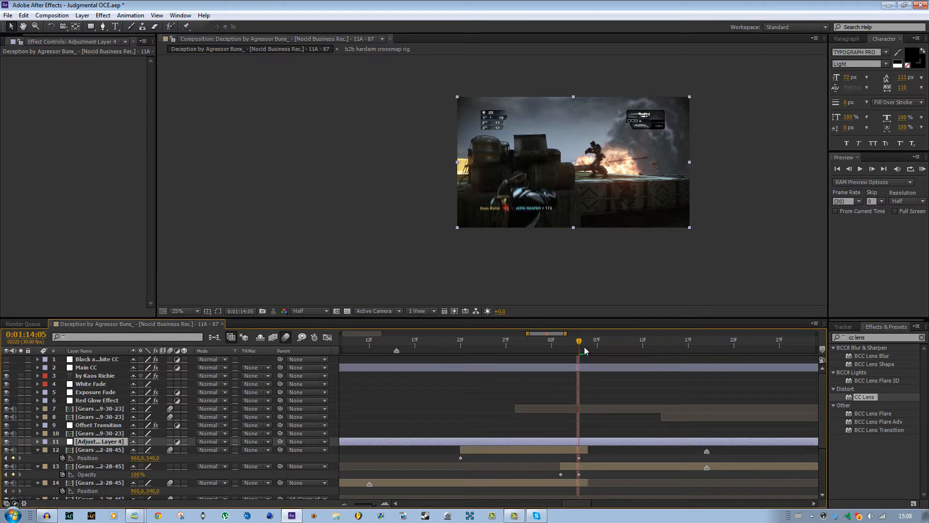
key(alt+bracketleft)
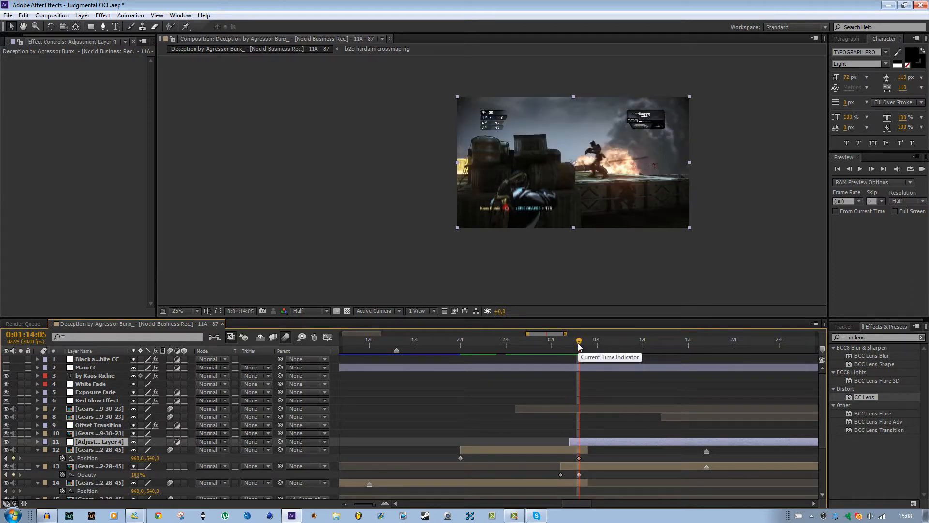
key(alt+bracketleft)
Find the Exposure effect under Color Correction and apply it to the new adjustment layer.
drag(873, 336, 783, 330)
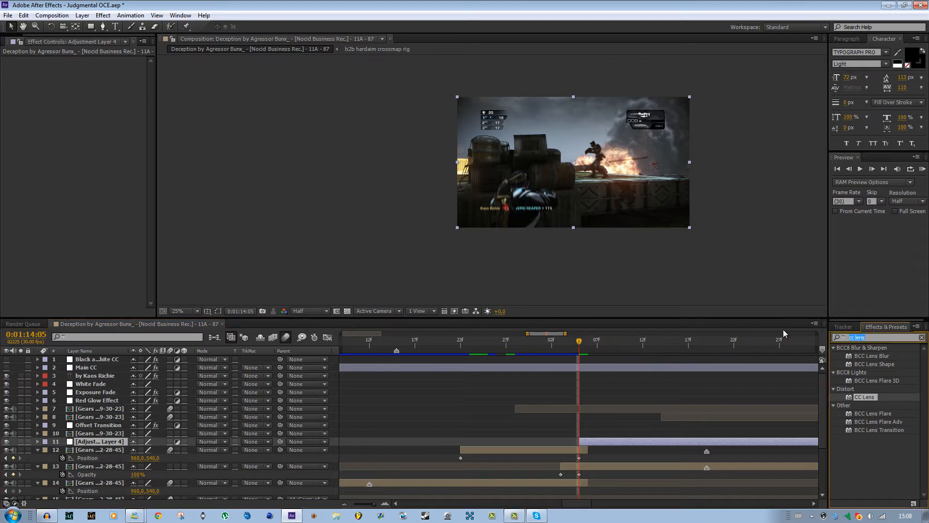
text(exposure)
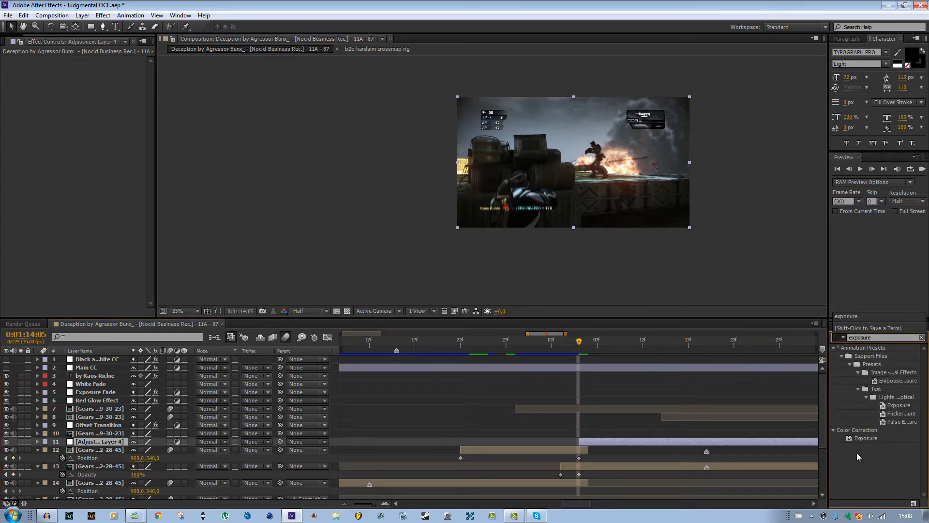
drag(863, 437, 593, 440)
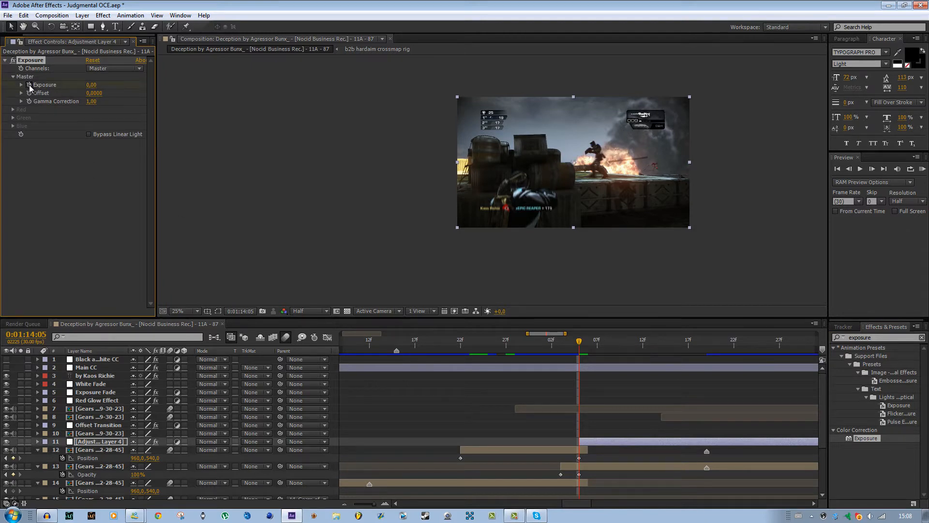
Keyframe the adjustment layer's Exposure at 4.44 at 0:01:14:05 and at 0 at 0:01:14:17, and ease the first keyframe.
drag(91, 85, 321, 103)
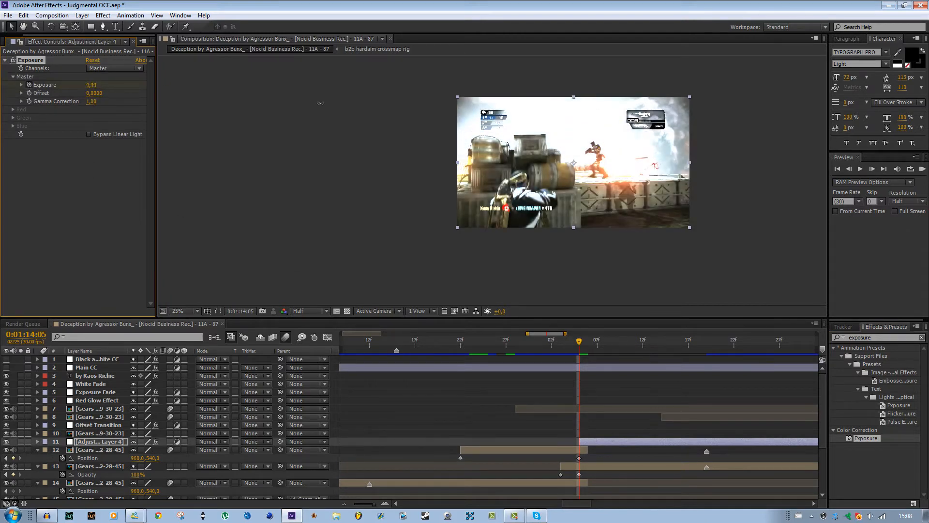
drag(663, 343, 686, 350)
click(90, 86)
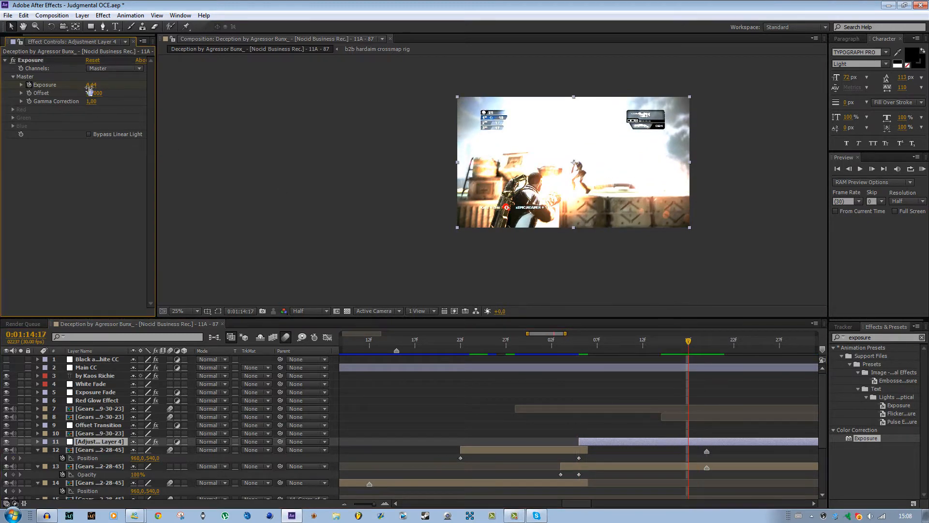
text(0)
key(Return)
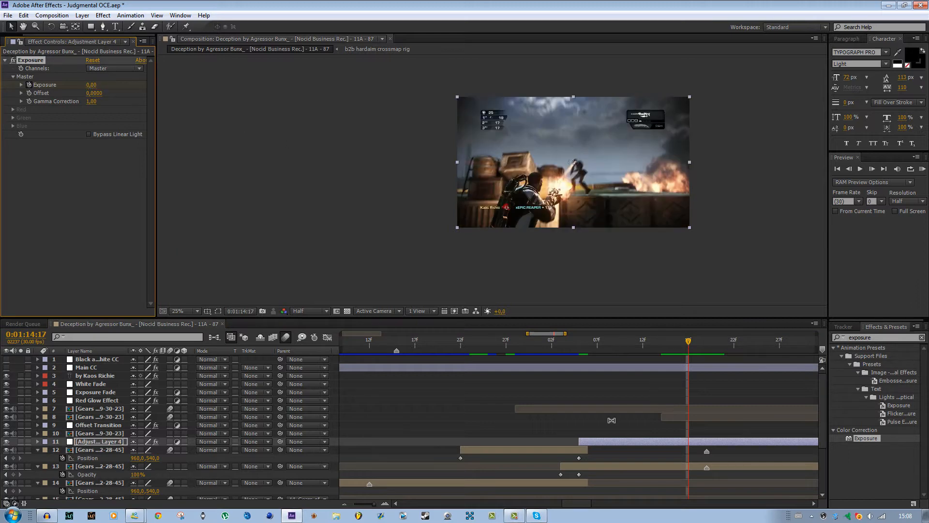
key(u)
click(579, 457)
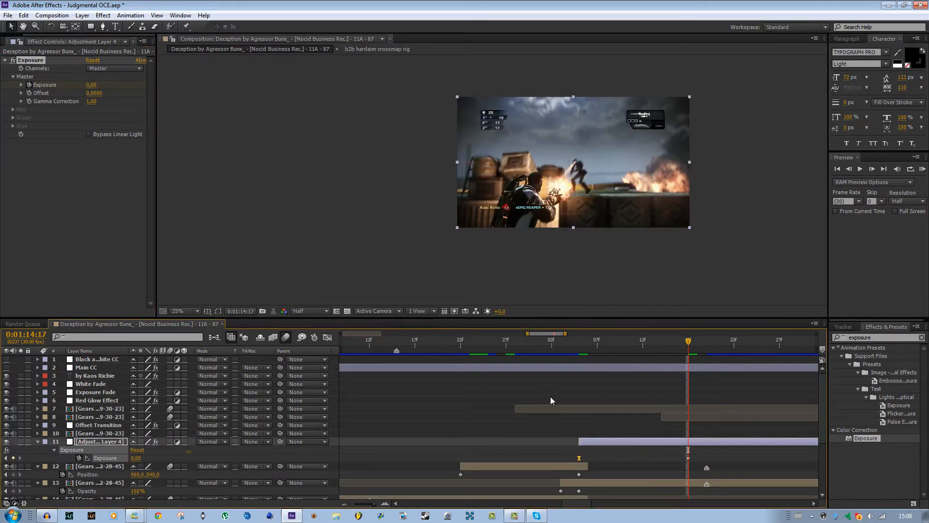
Set the work area around the exposure transition, starting shortly before the masked still layer and ending at 0:01:14:26, and RAM preview it.
drag(374, 504, 372, 504)
scroll(539, 434, down, 1)
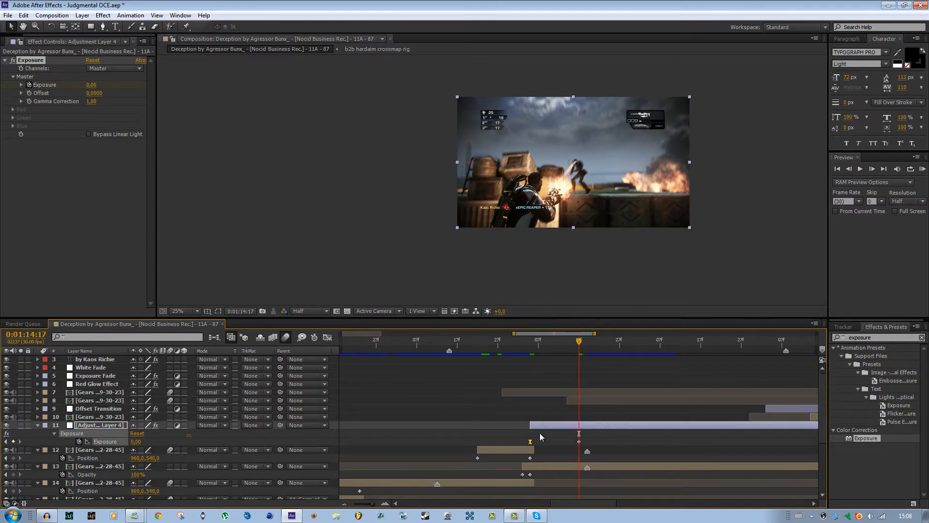
scroll(540, 436, down, 2)
mouse_move(452, 342)
mouse_down()
mouse_move(425, 340)
mouse_move(454, 348)
mouse_up()
click(615, 341)
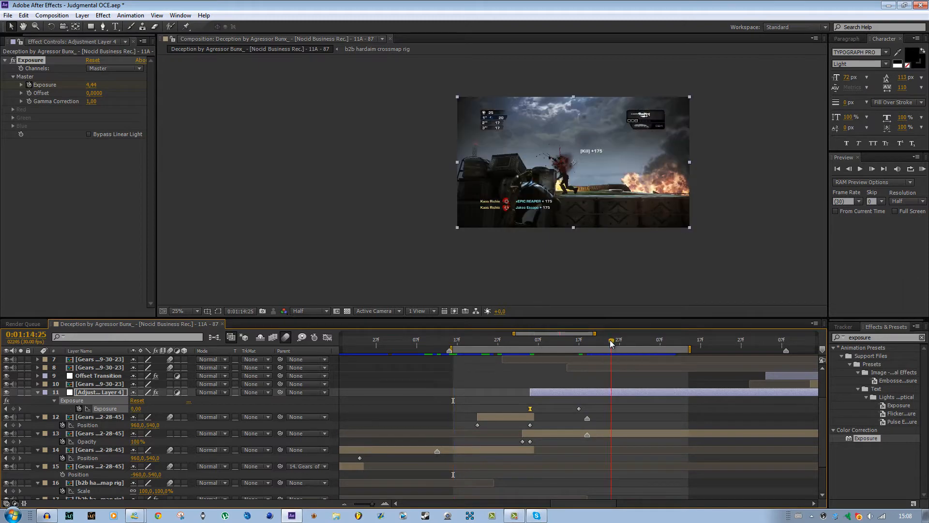
key(n)
click(922, 169)
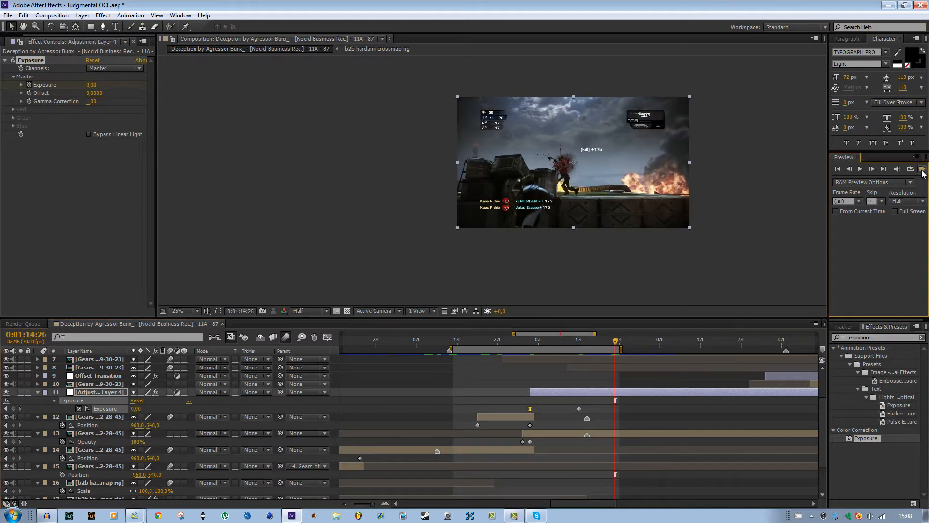
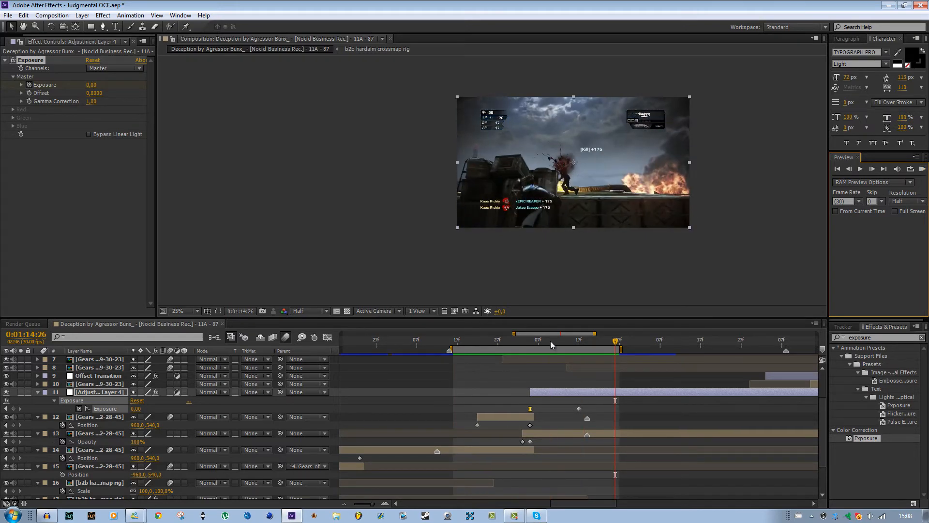
Trim the exposure adjustment layer's end to its last Exposure keyframe at 0:01:14:17.
drag(563, 345, 684, 343)
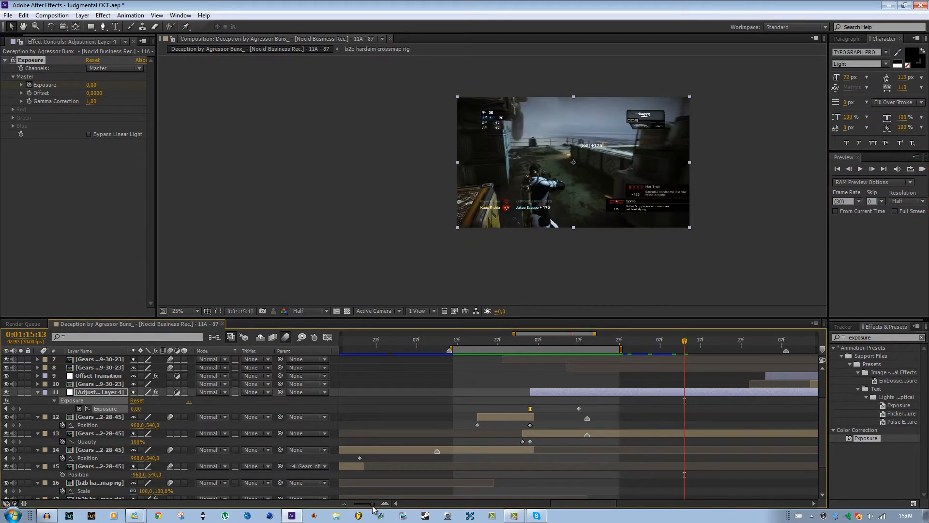
drag(373, 504, 371, 505)
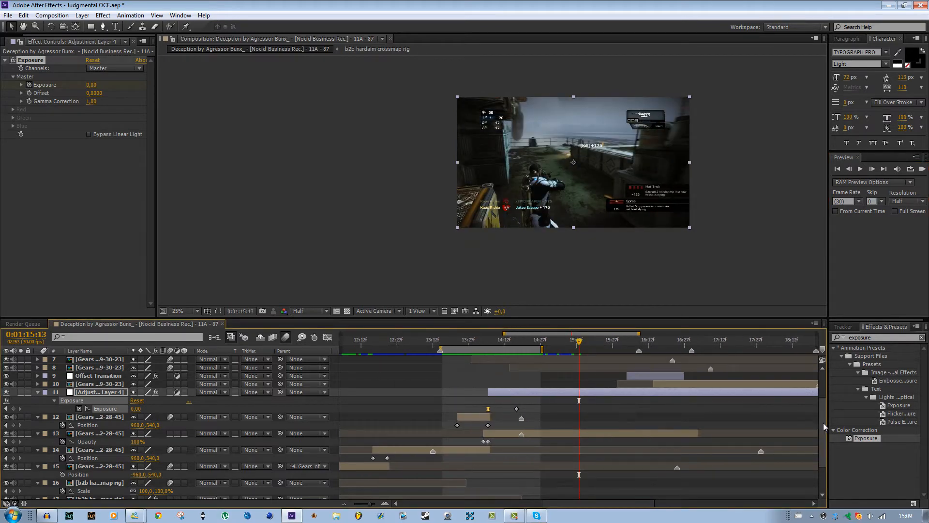
drag(823, 423, 832, 385)
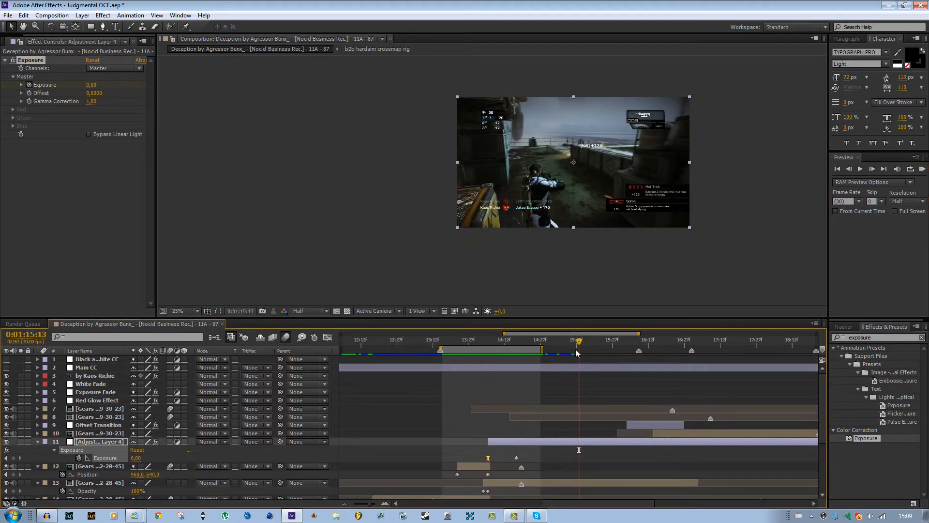
click(518, 338)
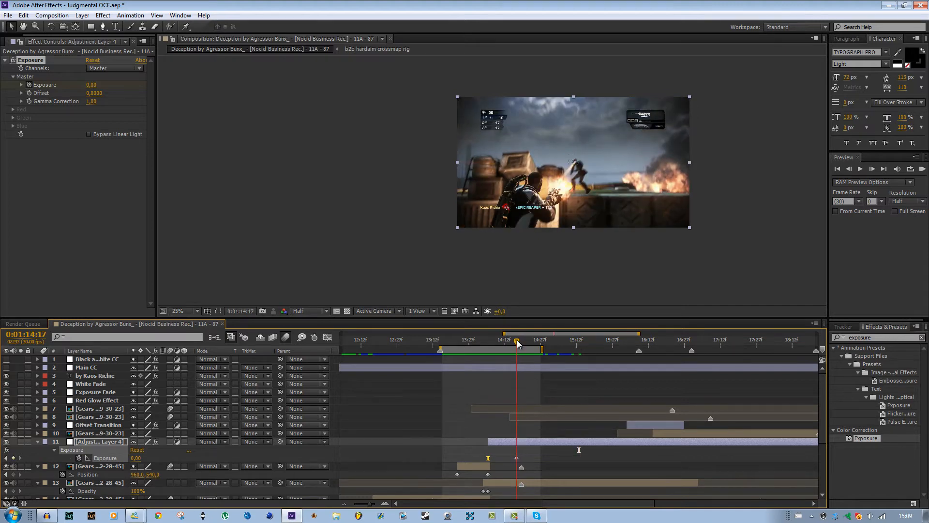
key(alt+])
key(space)
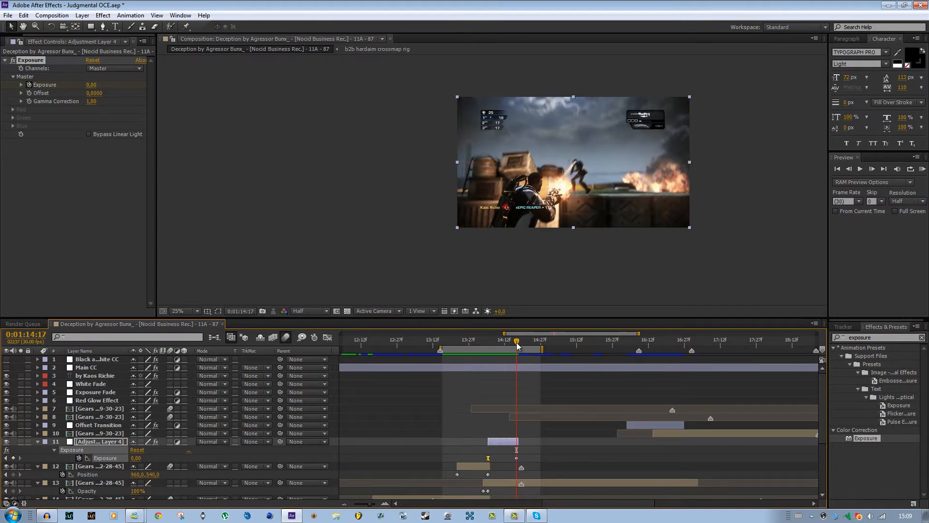
Set the work area around the existing offset transition, from 0:01:15:23 to 0:01:17:09, and RAM preview it.
drag(585, 347, 585, 347)
scroll(622, 428, down, 3)
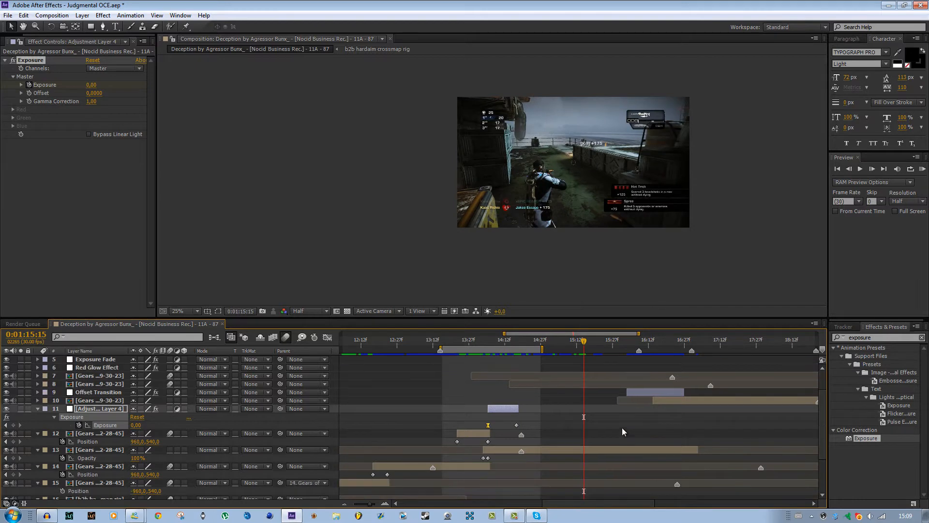
scroll(619, 423, up, 3)
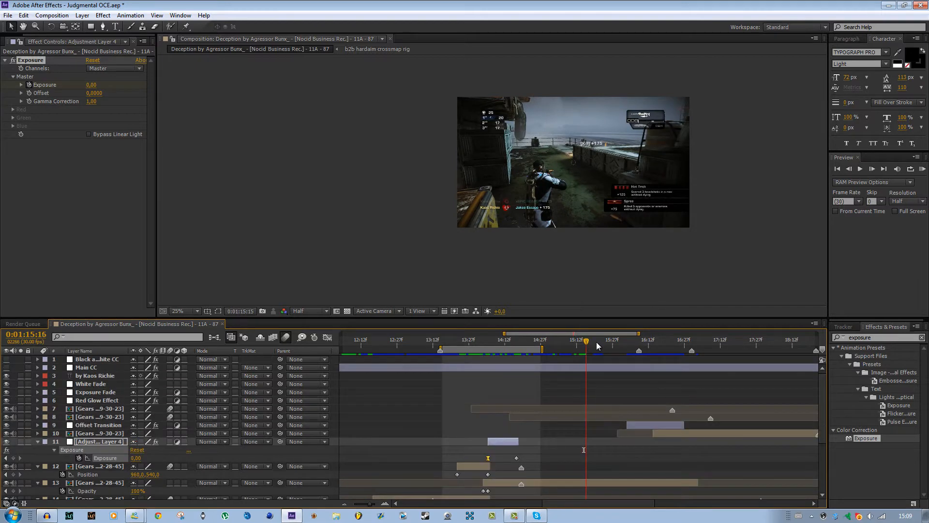
drag(596, 342, 603, 407)
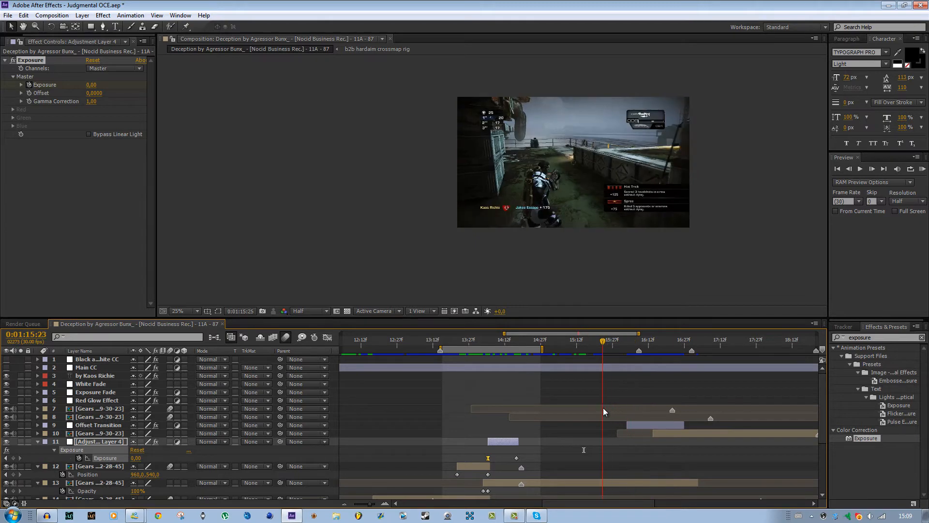
key(b)
click(712, 336)
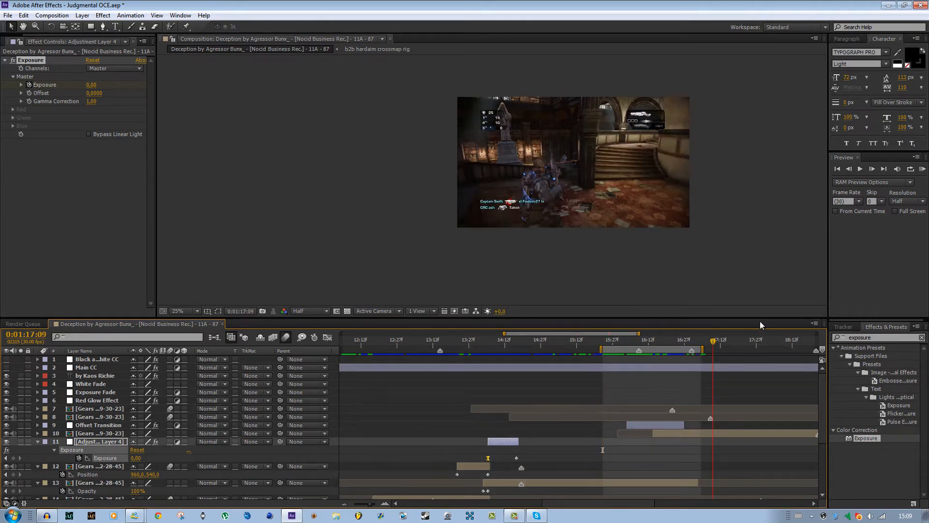
key(n)
click(923, 169)
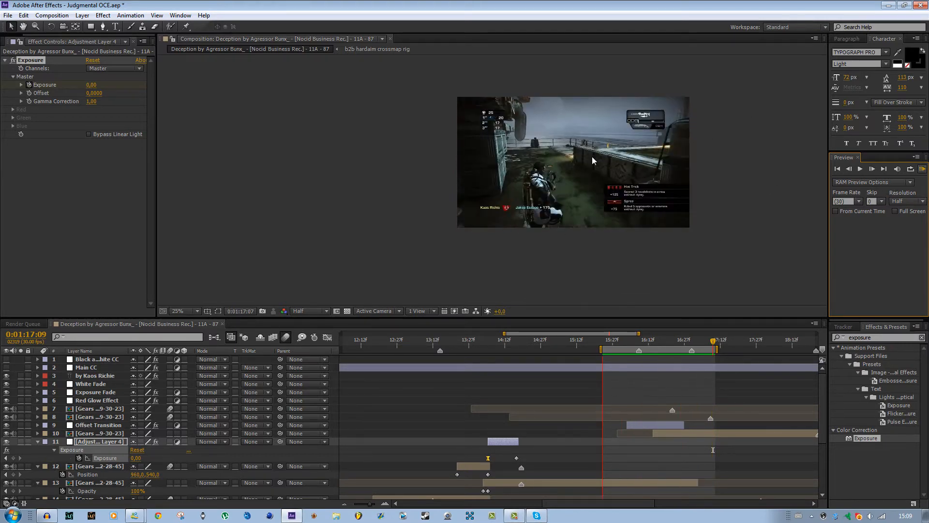
Delete the existing Offset Transition adjustment layer.
click(634, 340)
drag(638, 341, 663, 428)
click(661, 425)
key(Delete)
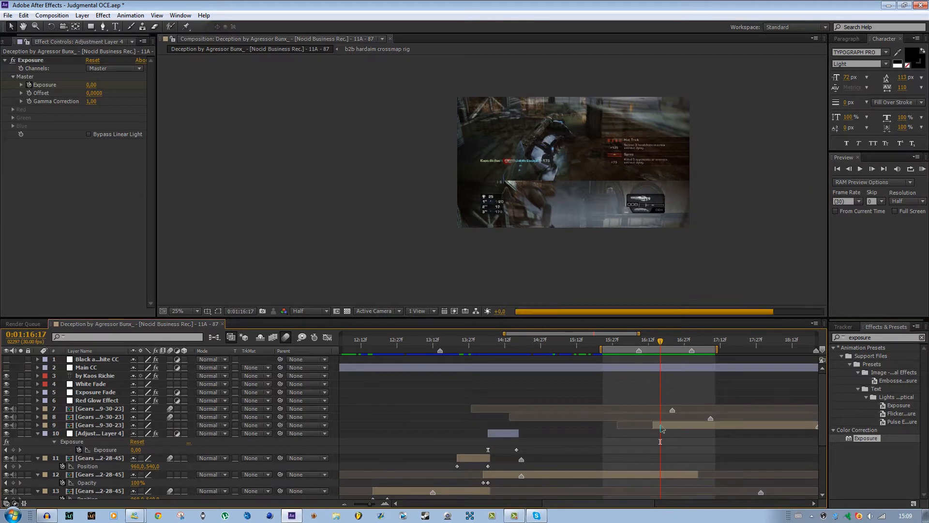
Remove the Opacity keyframes from the incoming clip above Adjustment Layer 4 and set its Opacity to 100%.
click(661, 425)
key(t)
click(62, 434)
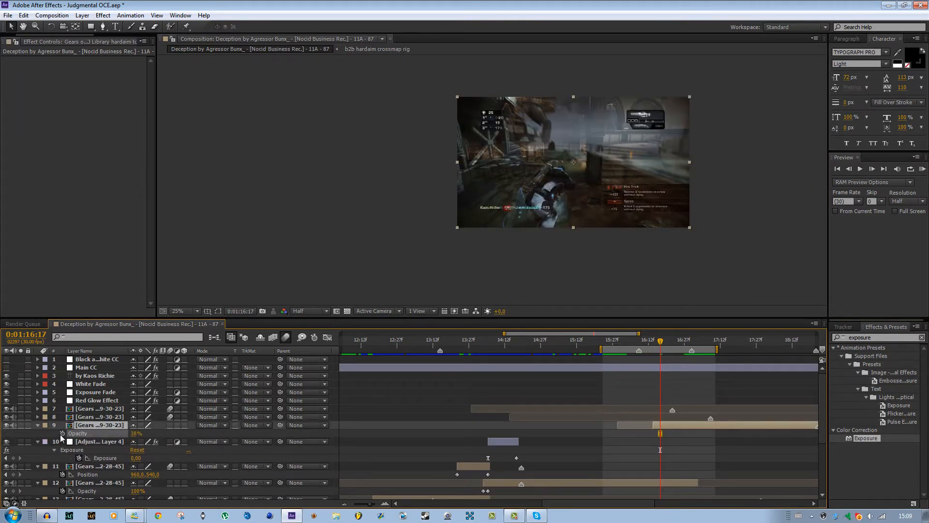
drag(133, 434, 552, 429)
Examine where the outgoing clip and the incoming clip overlap around the music markers, up to 0:01:16:25.
scroll(502, 485, down, 1)
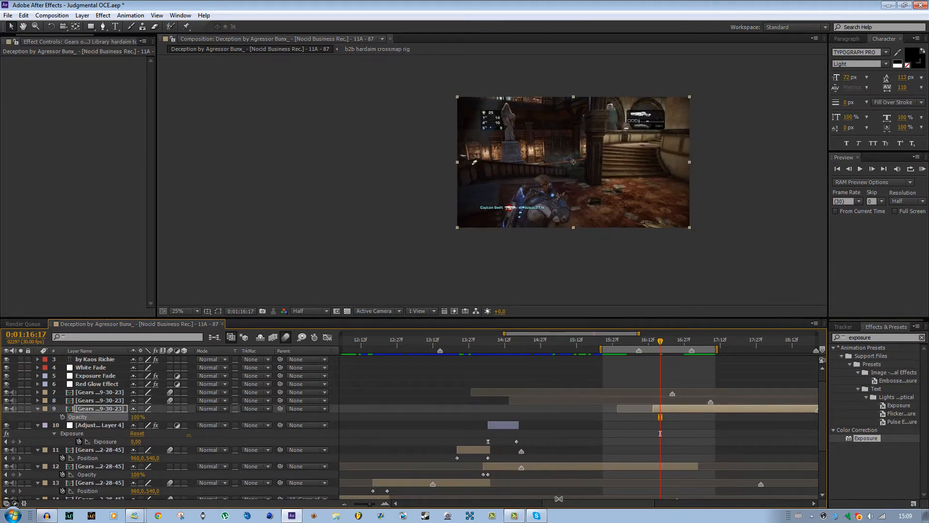
drag(566, 505, 591, 504)
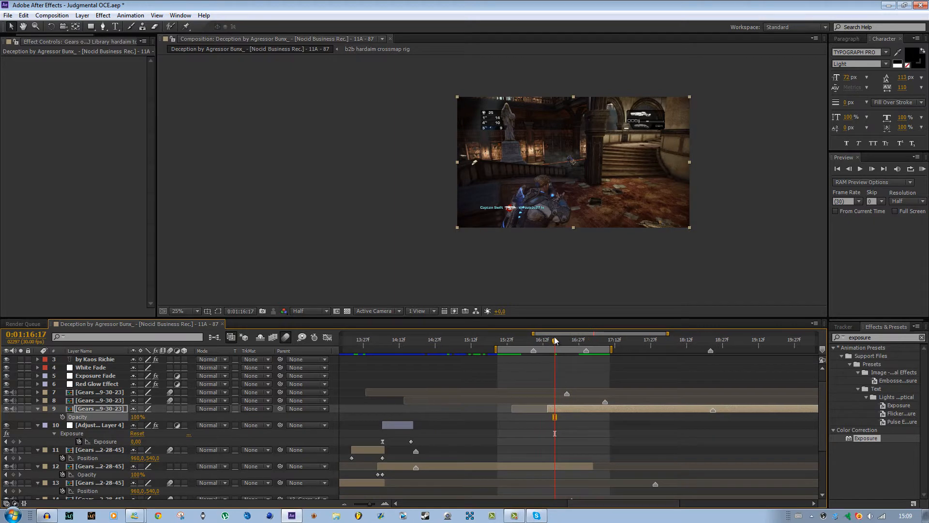
drag(554, 338, 598, 408)
click(614, 408)
click(557, 463)
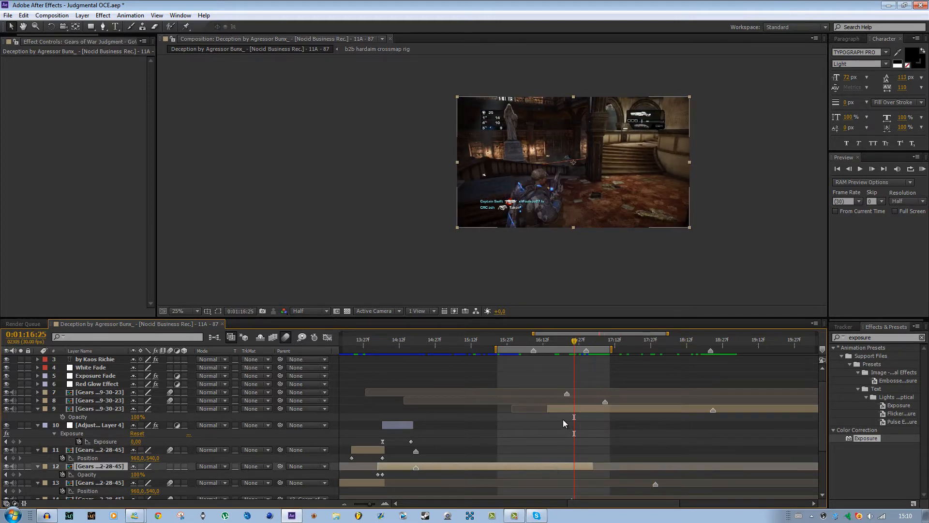
click(563, 412)
click(567, 464)
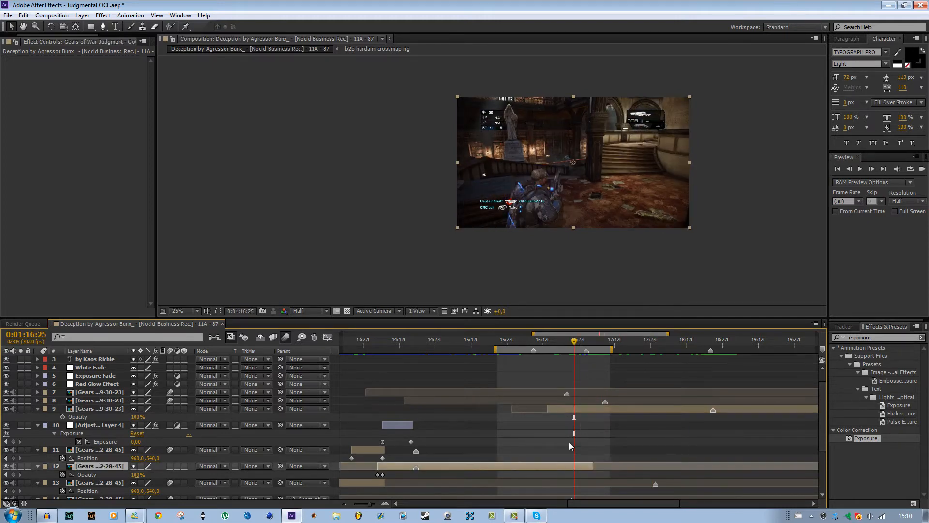
click(565, 409)
Create a new adjustment layer and place it directly above the incoming clip.
drag(574, 341, 529, 358)
click(82, 15)
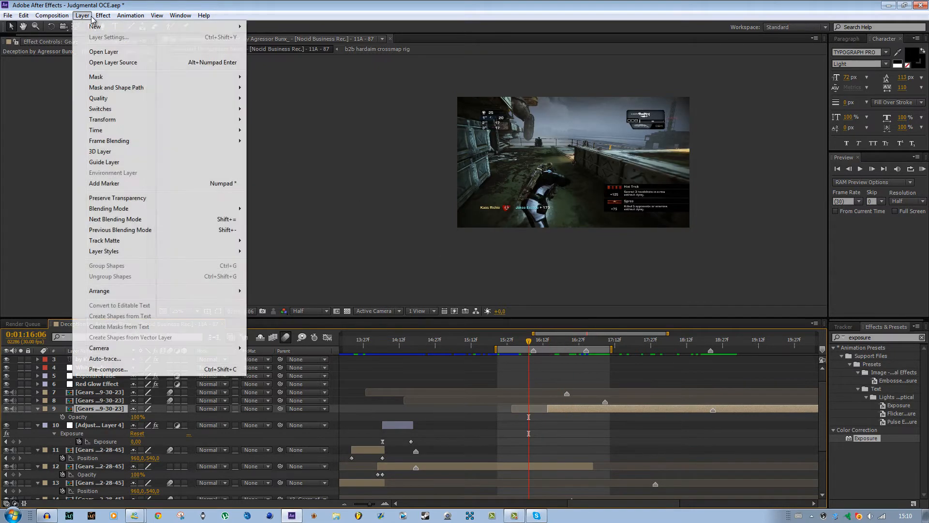
mouse_move(92, 30)
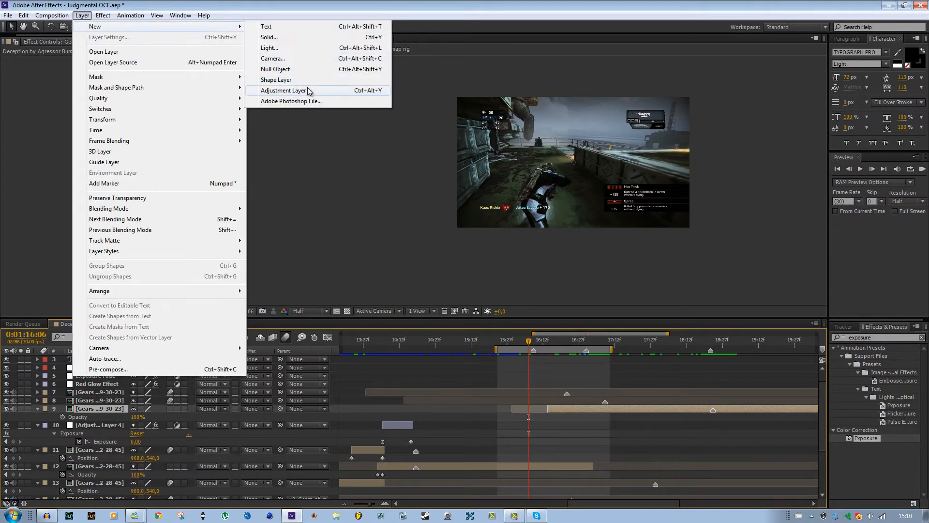
click(306, 88)
drag(109, 362, 111, 433)
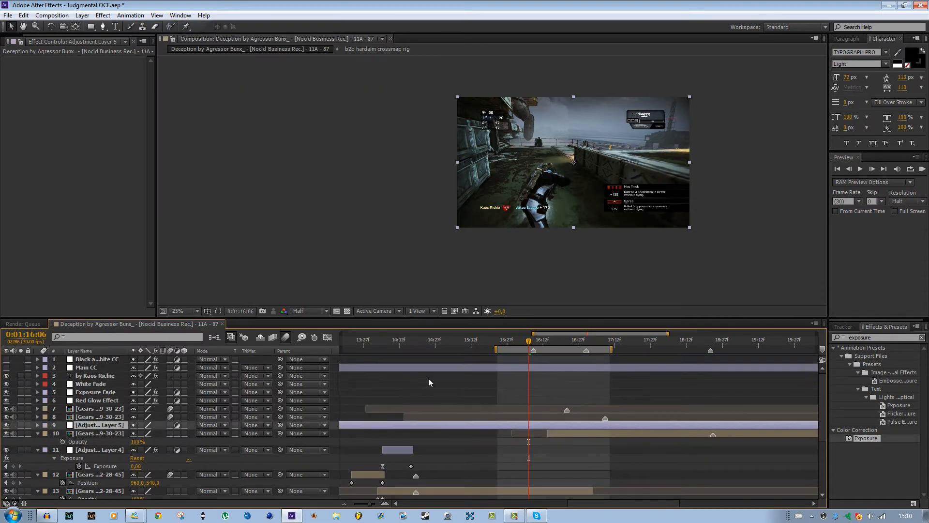
Trim the new adjustment layer to the two music markers, starting at 0:01:16:08 and ending at 0:01:17:00.
click(536, 341)
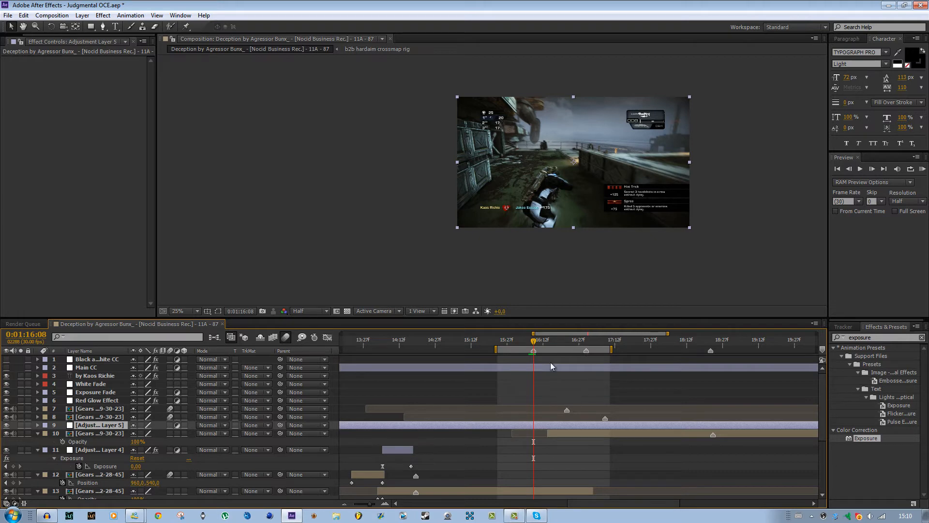
key(alt+bracketleft)
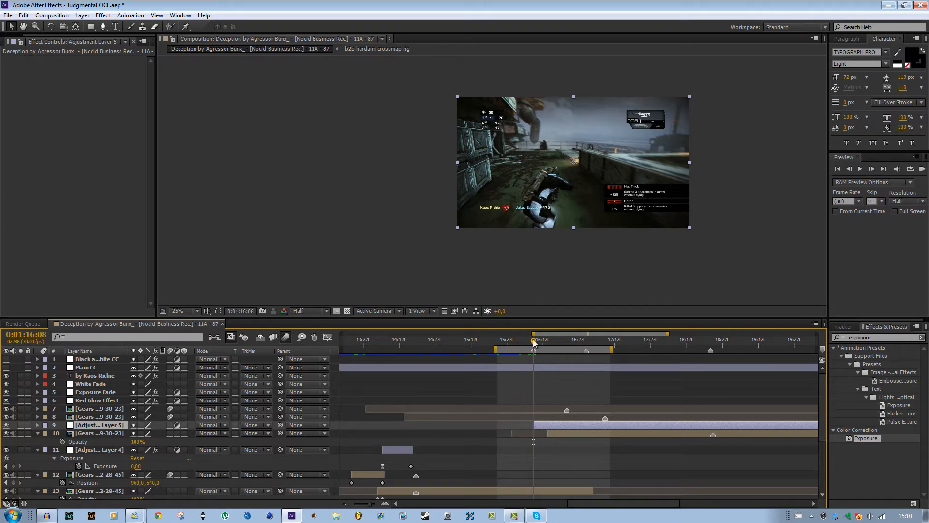
click(586, 346)
key(alt+bracketright)
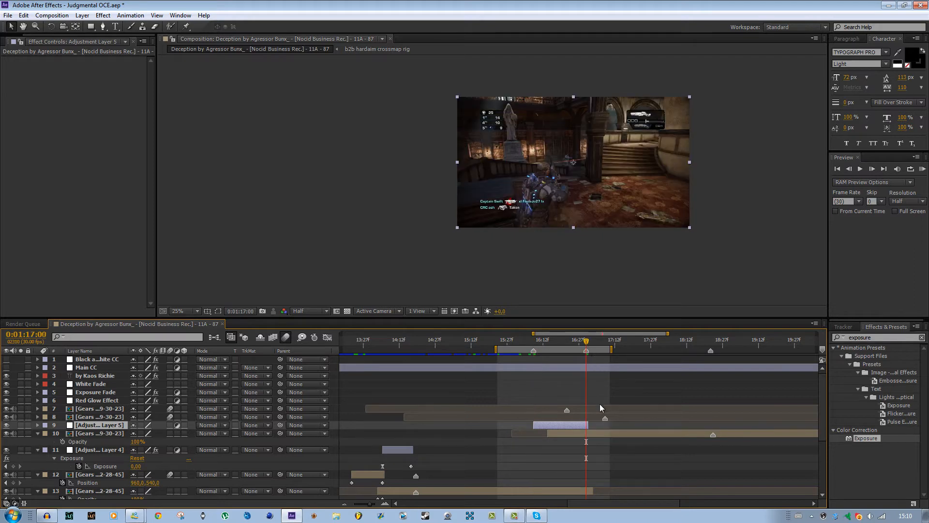
Search the effects for "offset" and apply the Distort effect Offset to the new adjustment layer.
click(539, 346)
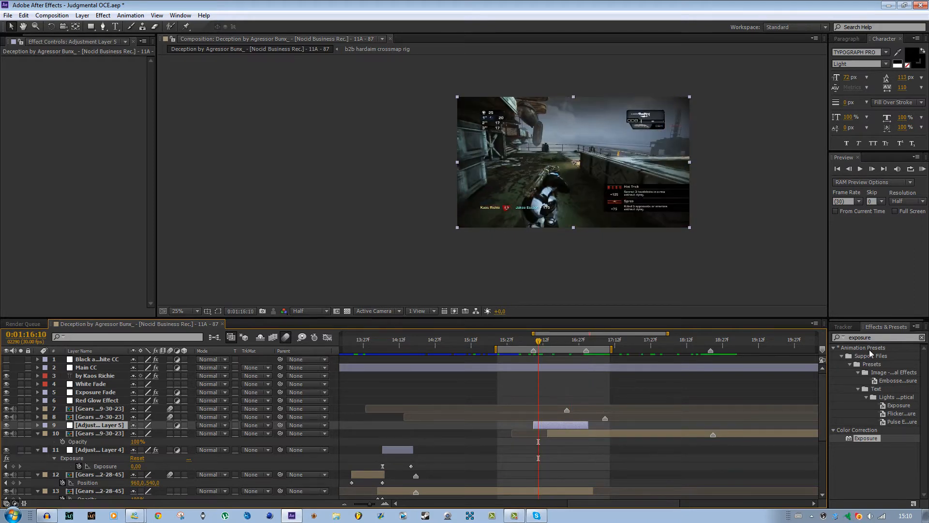
double_click(877, 338)
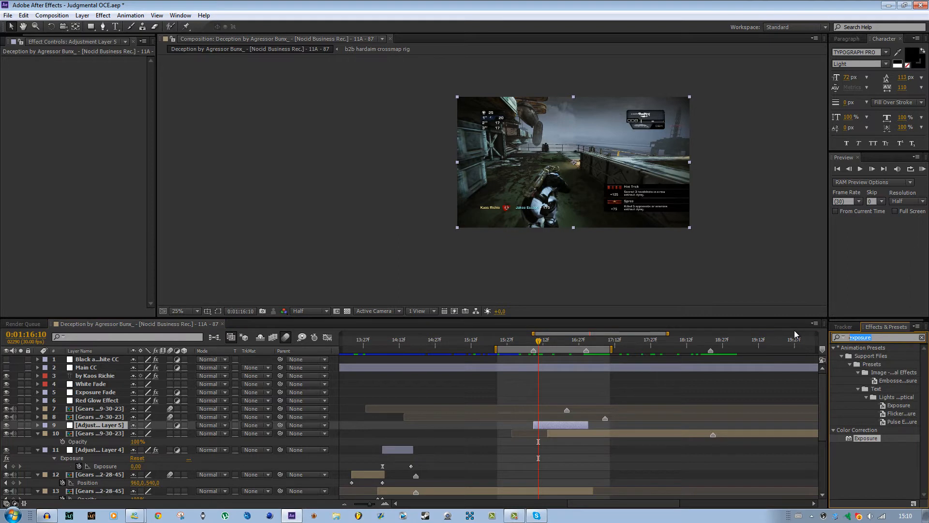
text(offset)
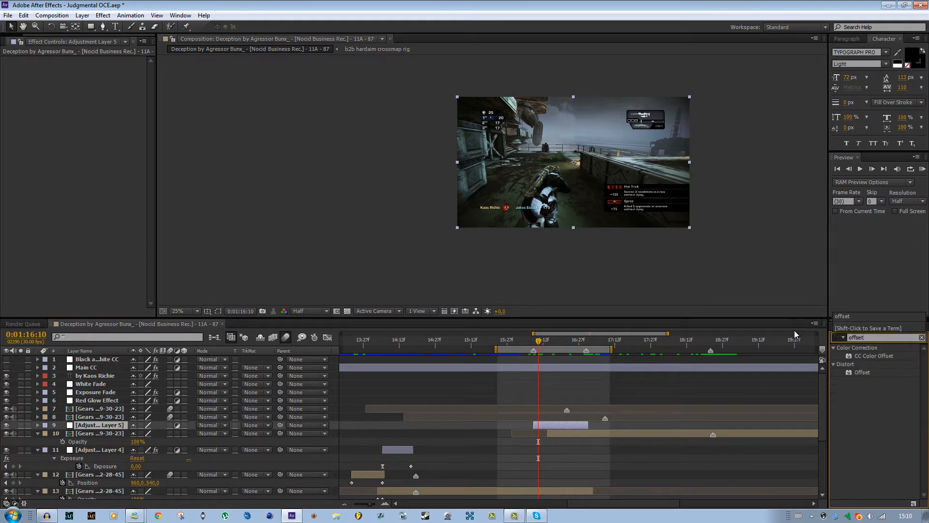
drag(859, 374, 563, 426)
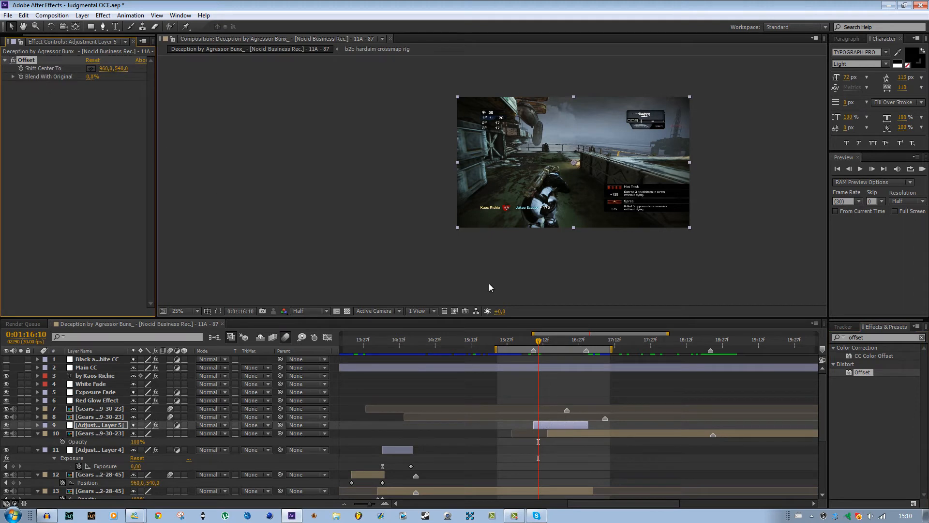
Keyframe the Offset effect's Shift Center To at 960, 540 at 0:01:16:08 and at 960, 4860 at 0:01:17:00.
click(534, 341)
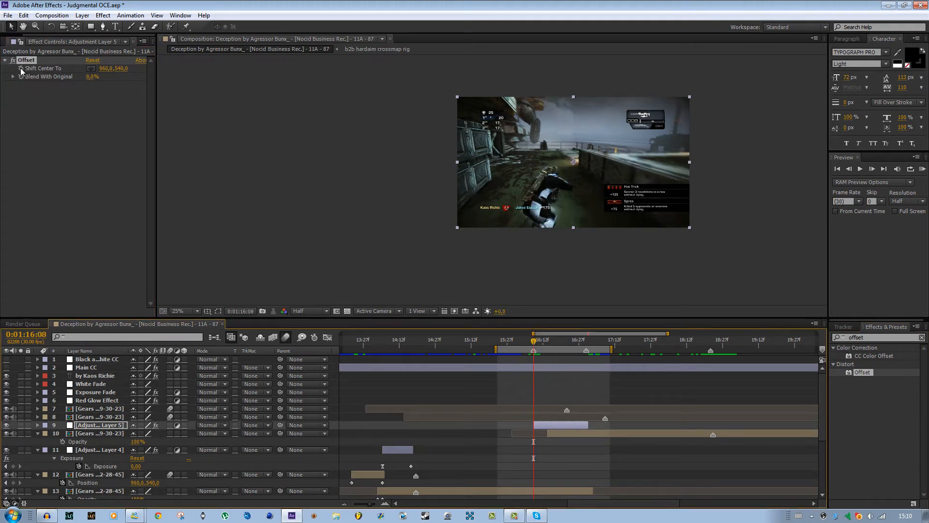
click(21, 70)
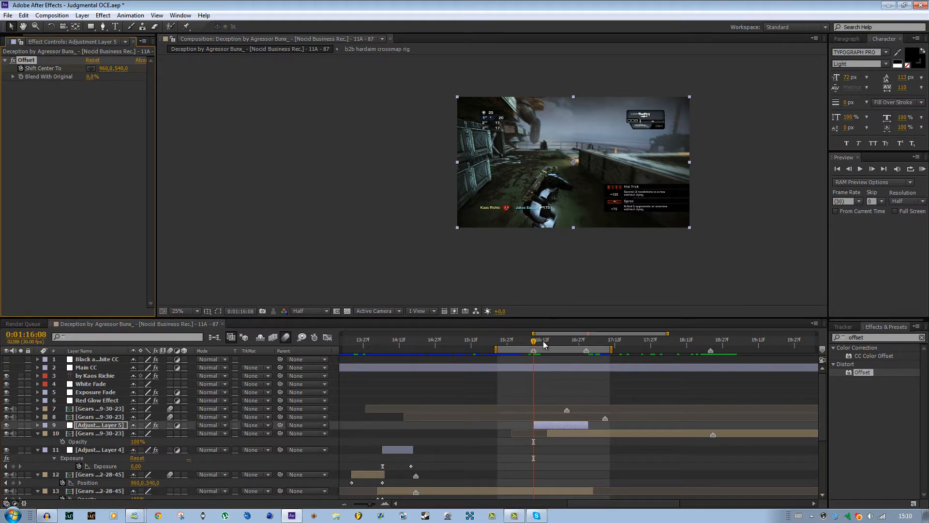
drag(544, 345, 585, 351)
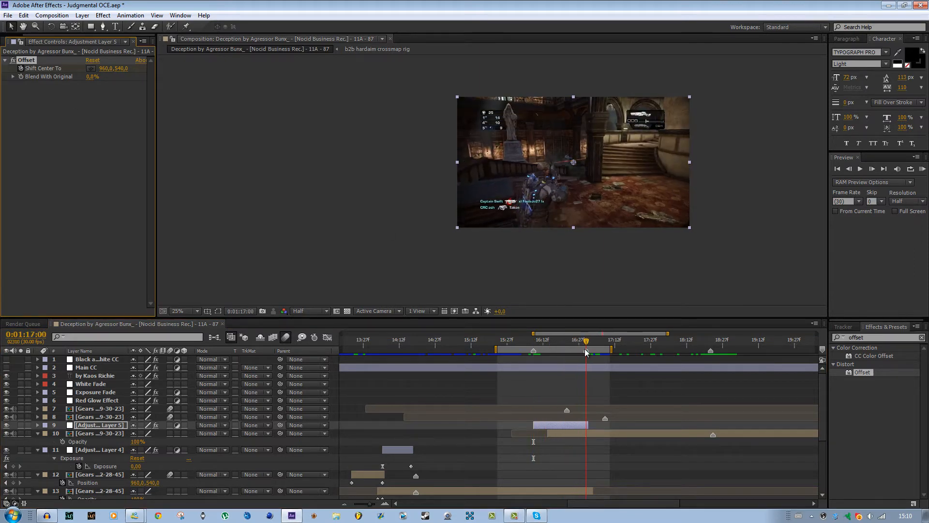
click(586, 350)
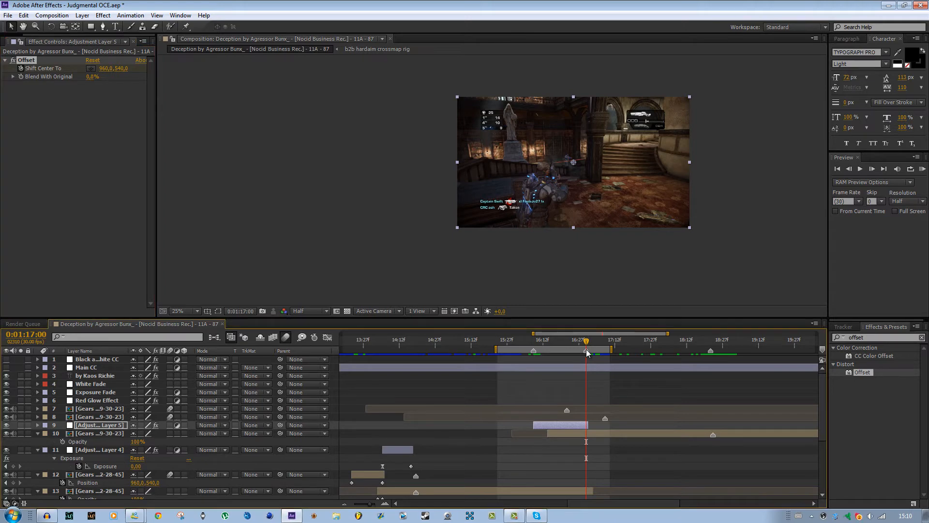
drag(121, 73, 619, 143)
drag(116, 70, 863, 128)
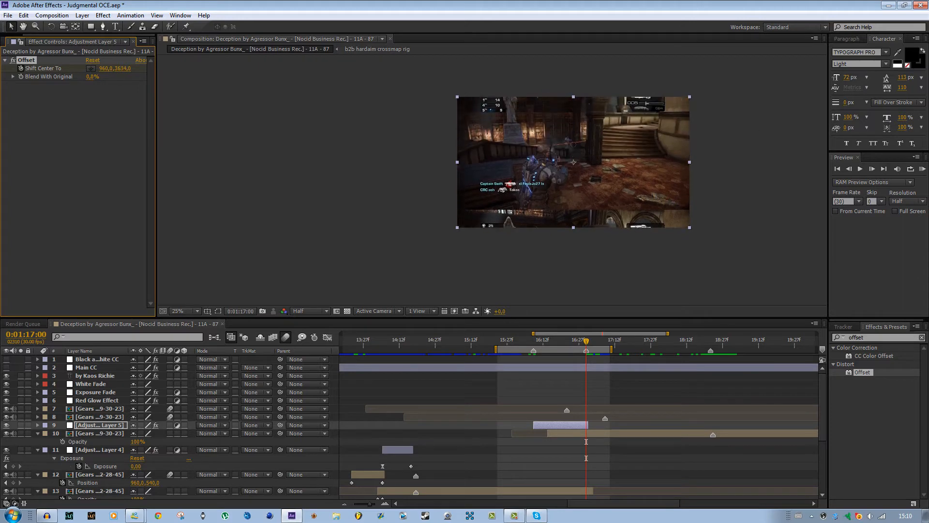
drag(142, 68, 663, 100)
scroll(509, 233, up, 1)
scroll(509, 232, up, 1)
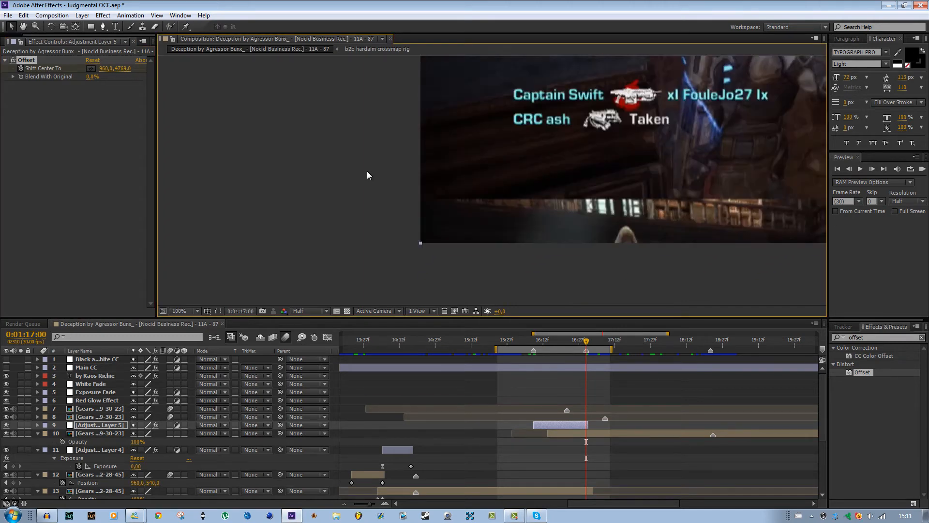
drag(119, 69, 161, 71)
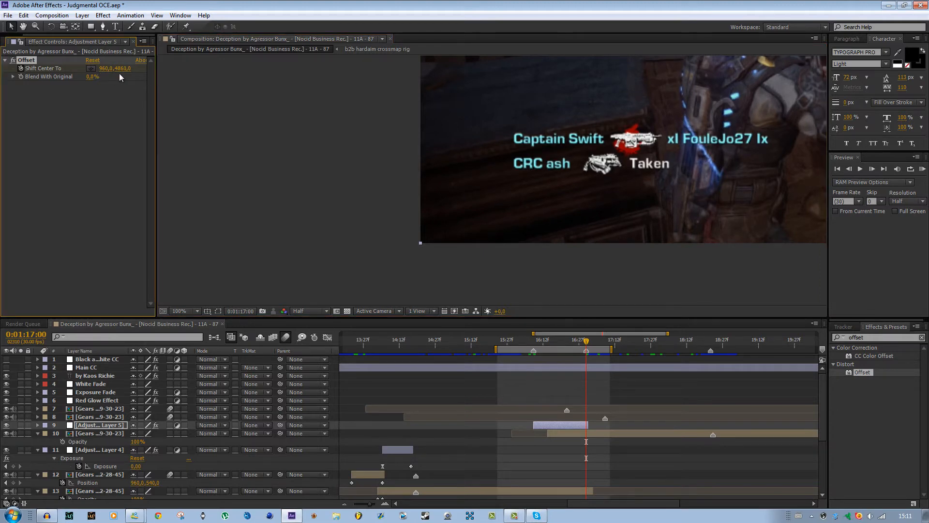
scroll(482, 218, down, 4)
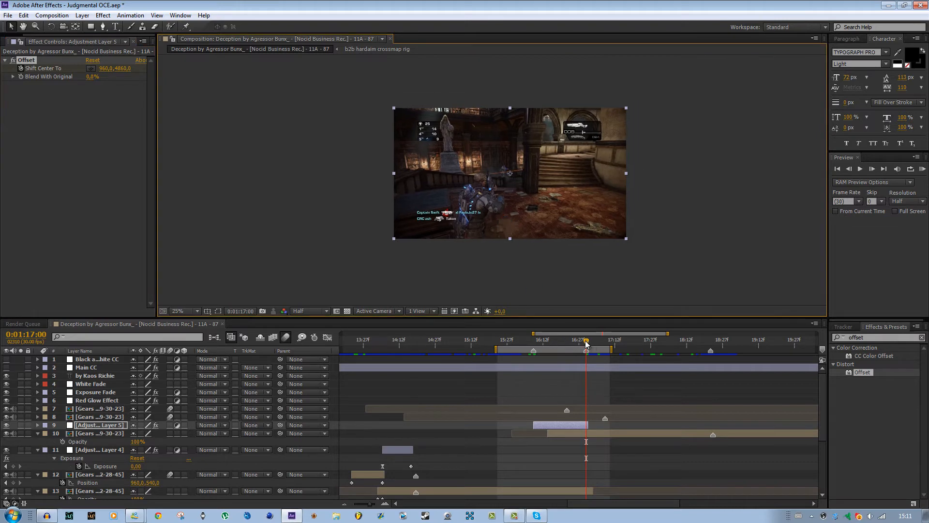
Keyframe the incoming clip's Opacity, directly below the Offset adjustment layer, at 0% at 0:01:16:18 and 100% at 0:01:16:22.
drag(586, 344, 557, 341)
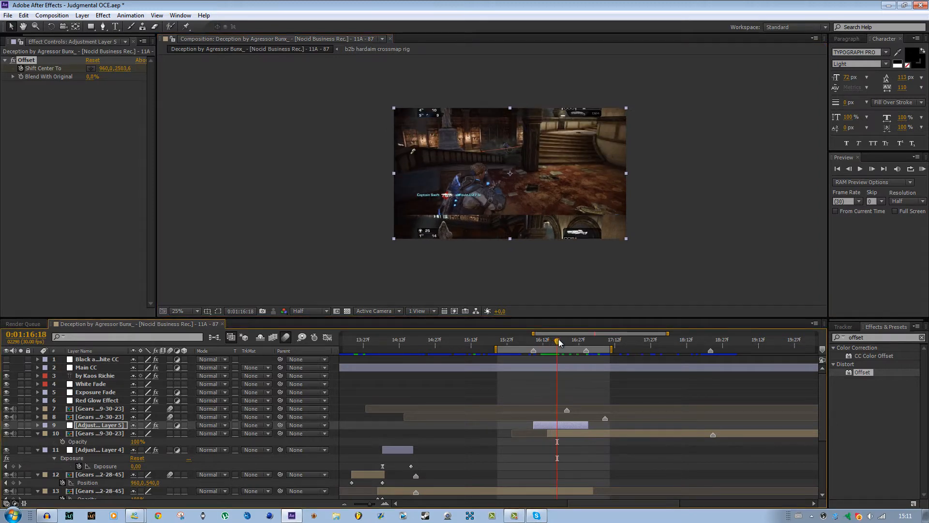
click(568, 435)
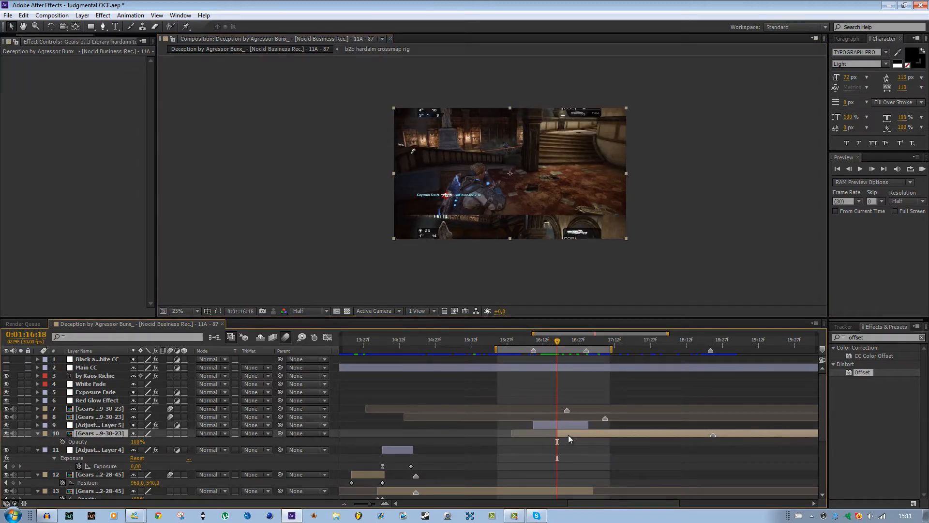
click(62, 442)
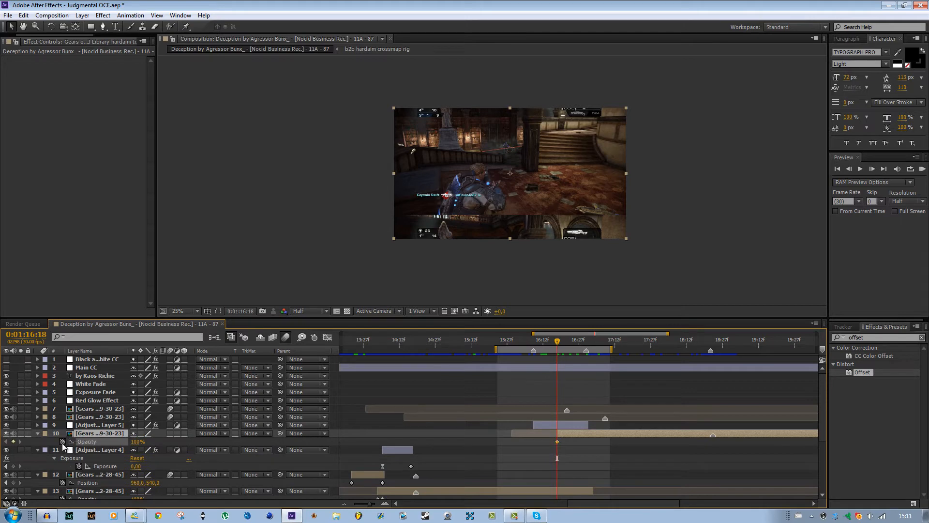
click(137, 441)
text(0)
key(Return)
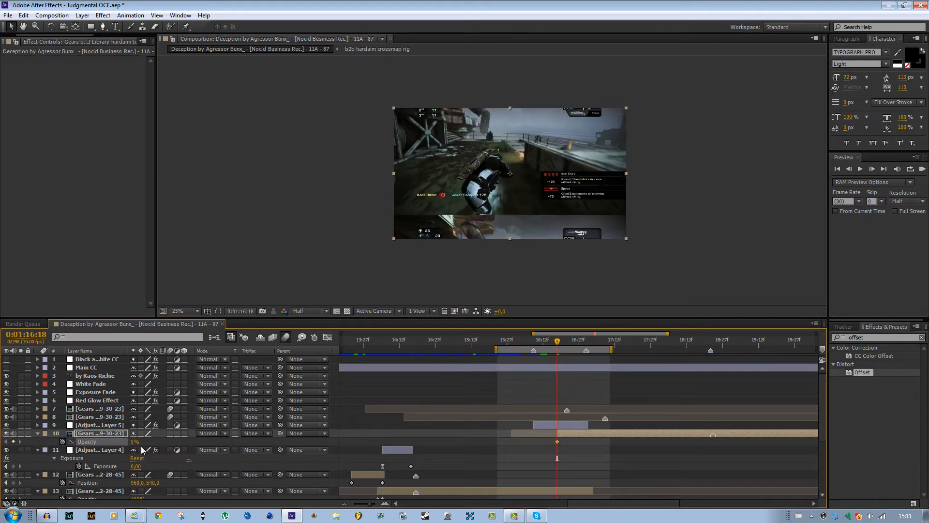
click(562, 343)
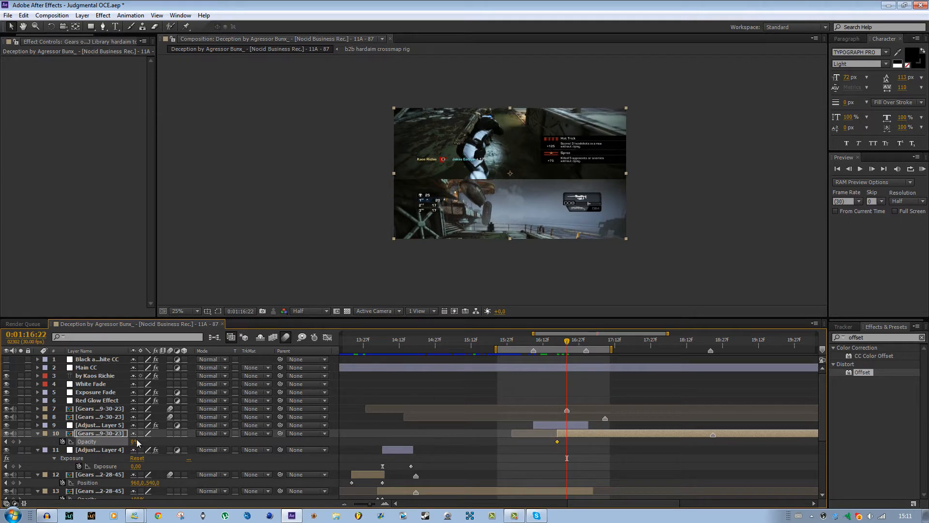
drag(137, 442, 439, 441)
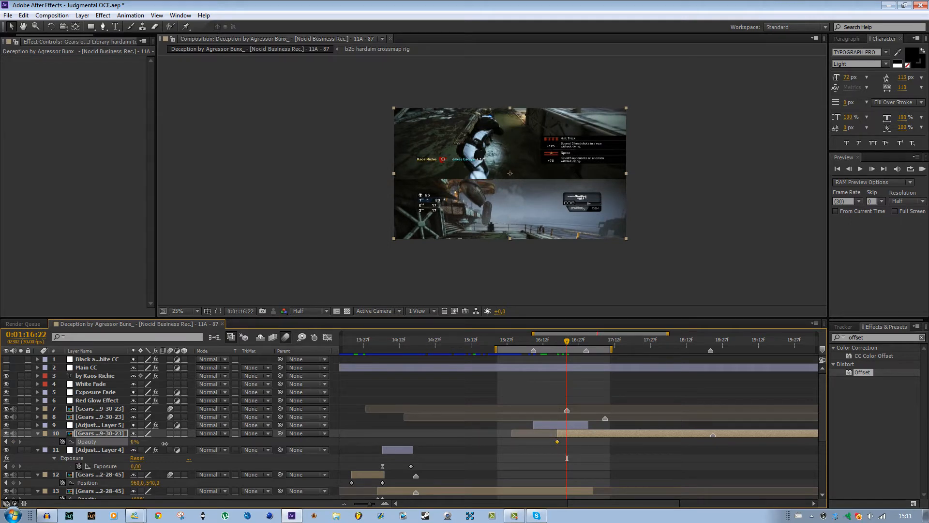
Play a RAM preview of the offset transition over the work area.
click(600, 342)
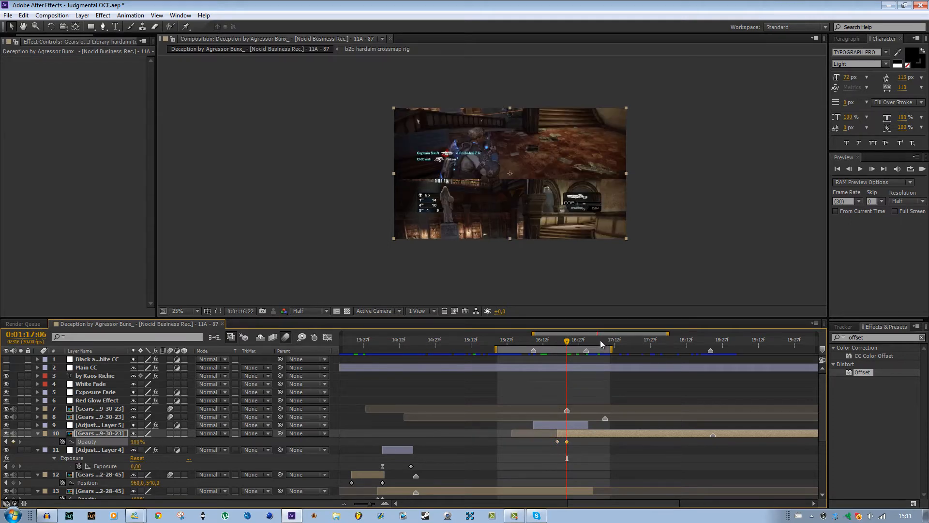
click(921, 170)
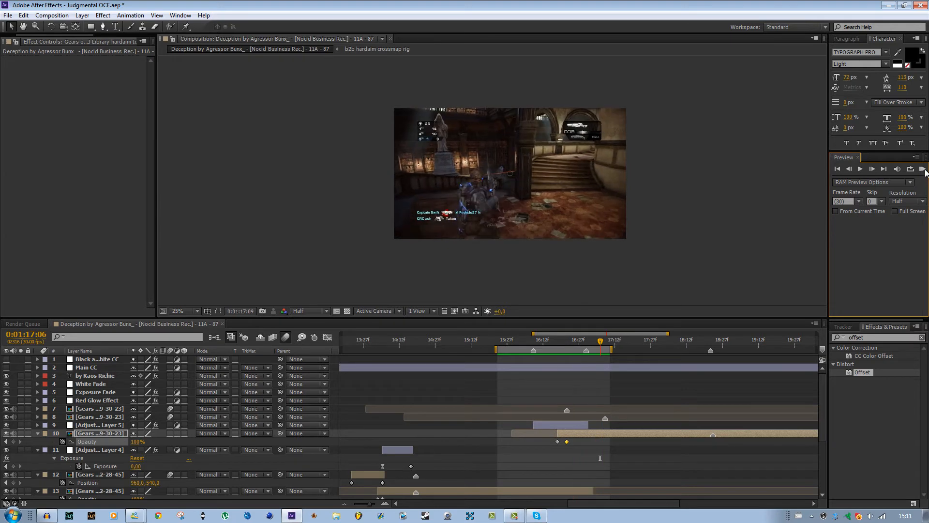
click(926, 170)
Apply Easy Ease to both Shift Center To keyframes of the Offset adjustment layer and preview the result.
click(561, 425)
key(u)
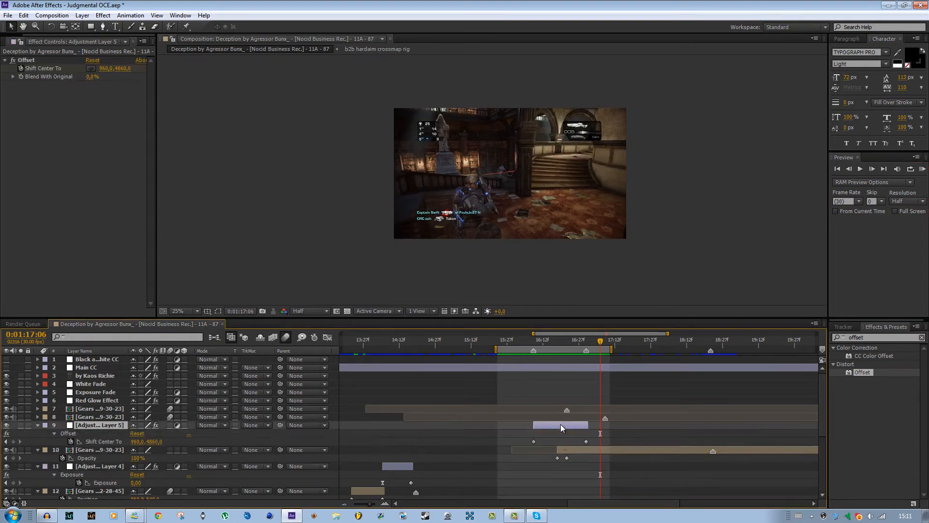
drag(612, 435, 510, 445)
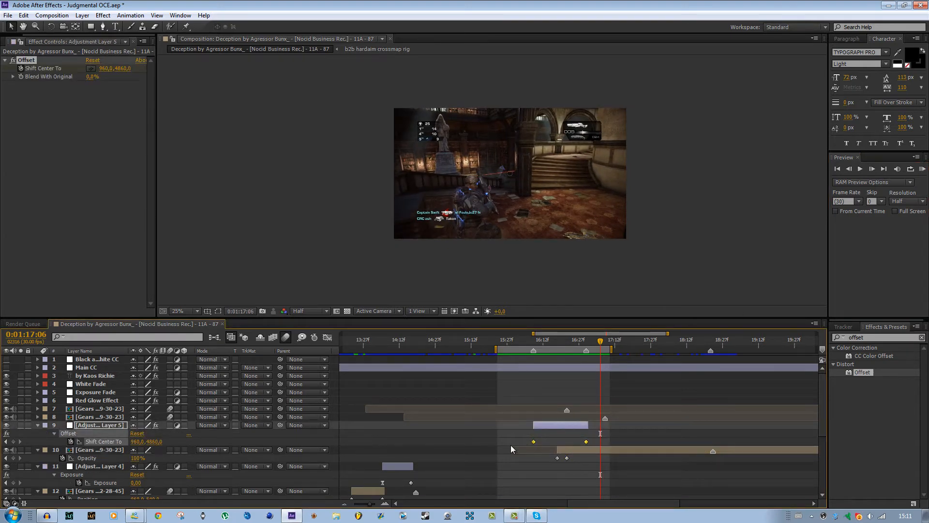
key(F9)
click(923, 168)
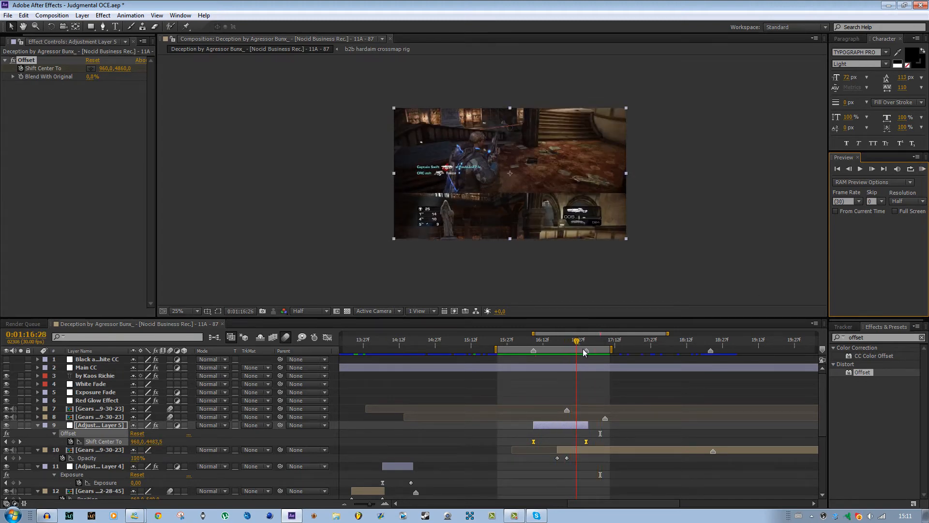
Scrub ahead to the circular scope overlay between about 0:01:20:28 and 0:01:21:16 and examine how it lines up with the clip markers.
drag(593, 348, 654, 373)
drag(629, 501, 661, 502)
click(525, 341)
drag(527, 341, 666, 349)
drag(671, 350, 725, 349)
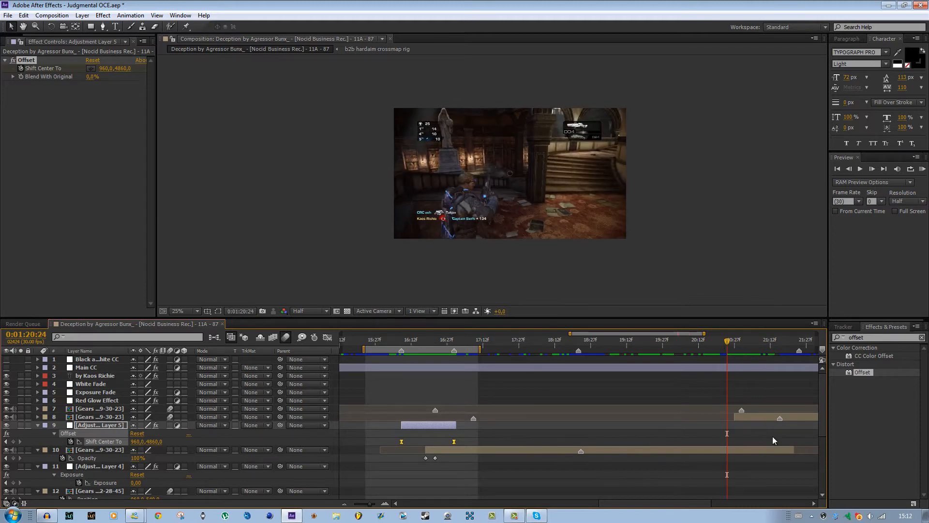
drag(644, 503, 682, 504)
scroll(603, 400, down, 1)
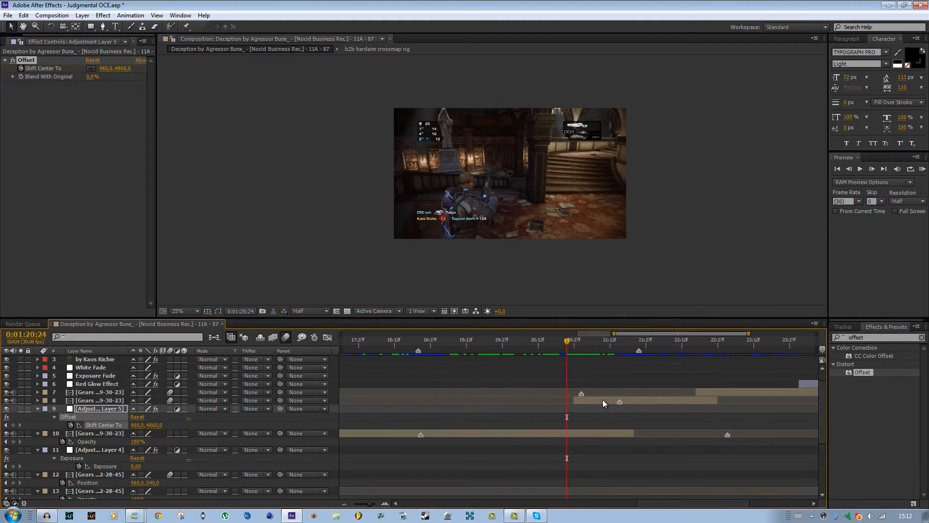
drag(569, 337, 588, 342)
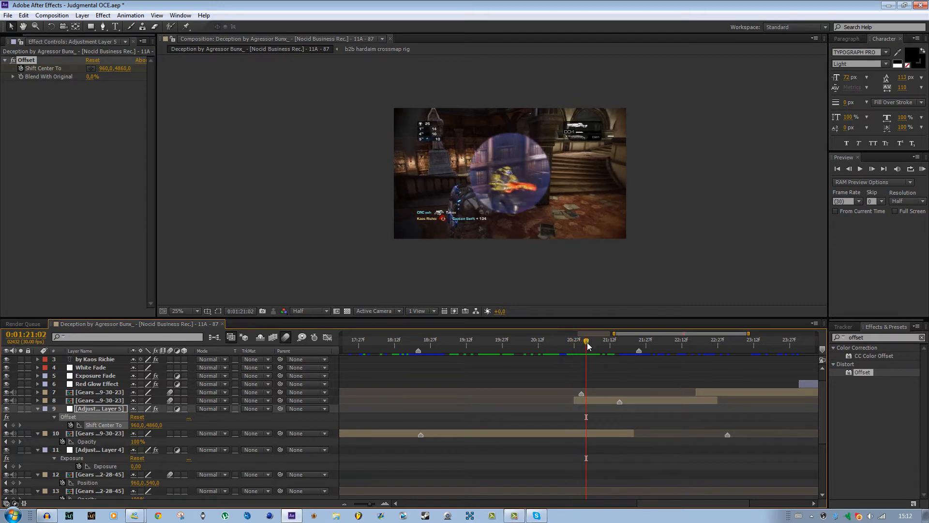
scroll(449, 421, down, 1)
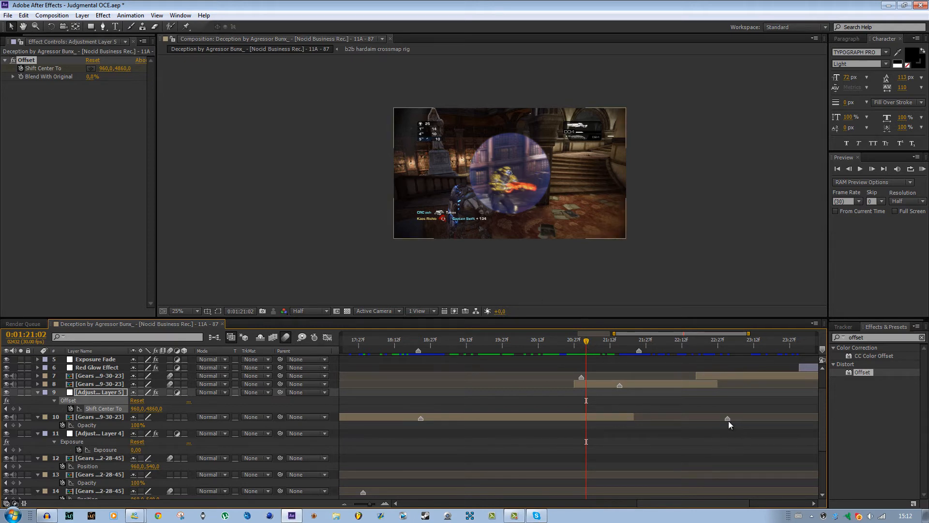
drag(586, 343, 621, 356)
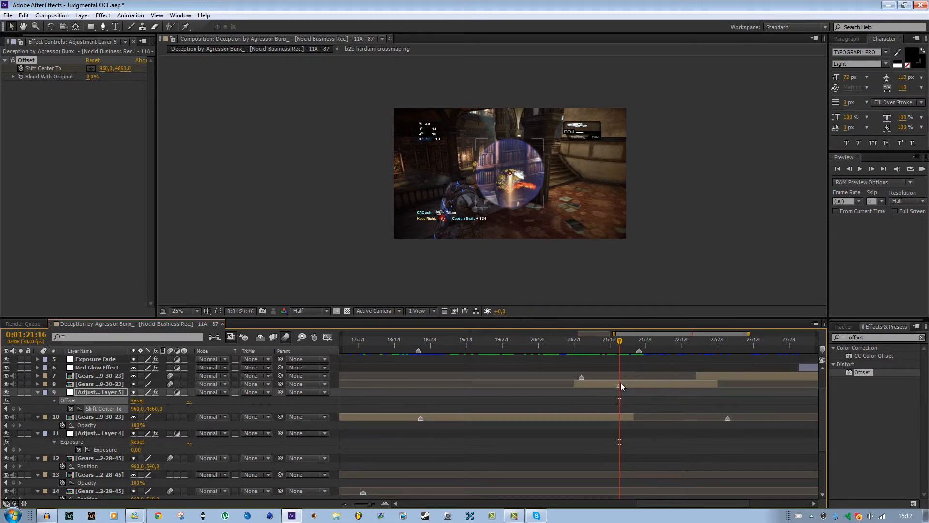
drag(614, 339, 576, 347)
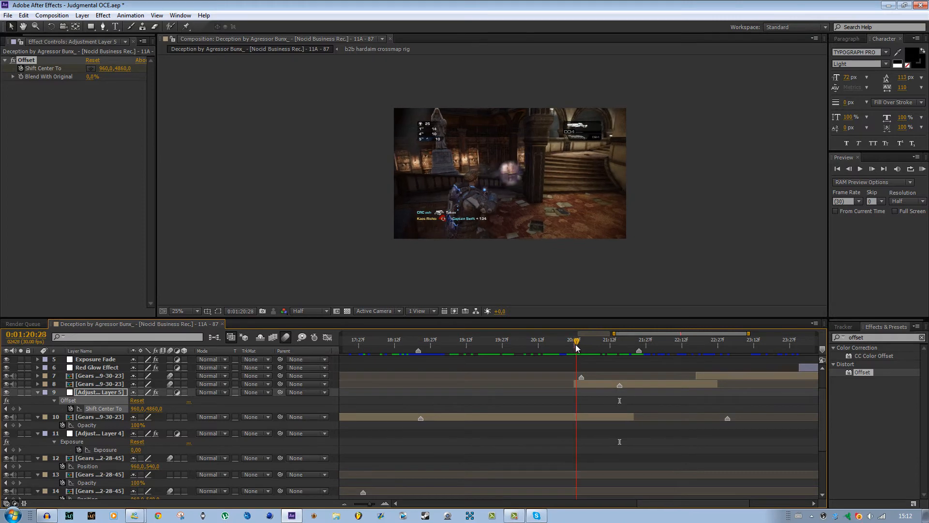
Delete the existing mask from the scope overlay clip on layer 8.
click(593, 383)
key(m)
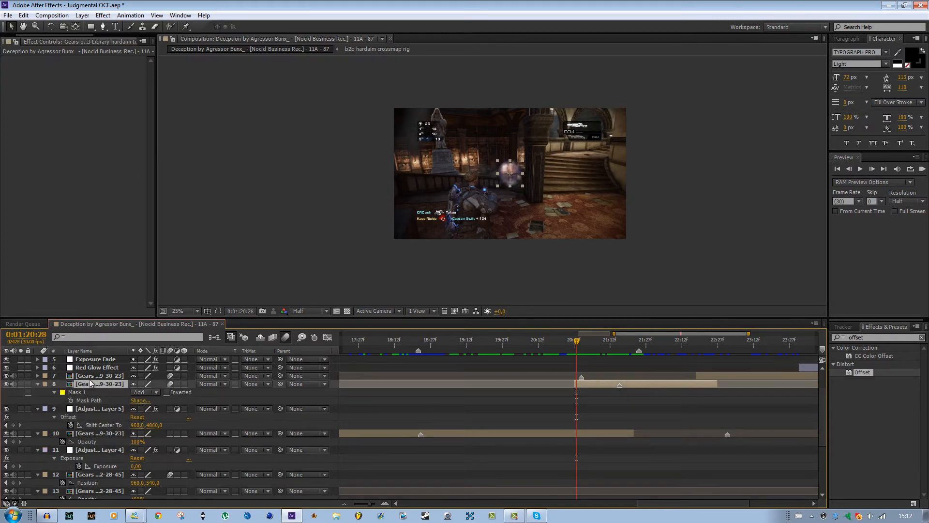
click(76, 393)
key(Delete)
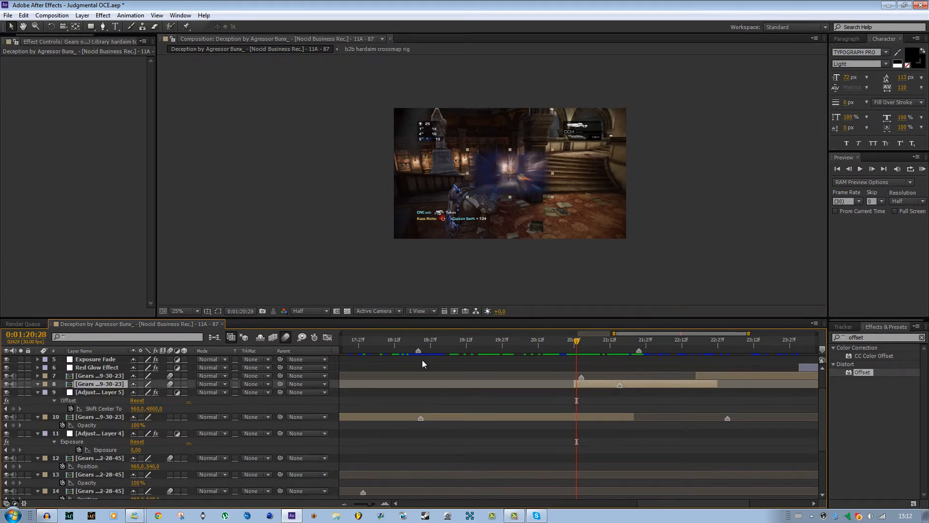
Remove the Scale keyframes from the scope overlay clip and set its Scale to 100%.
key(s)
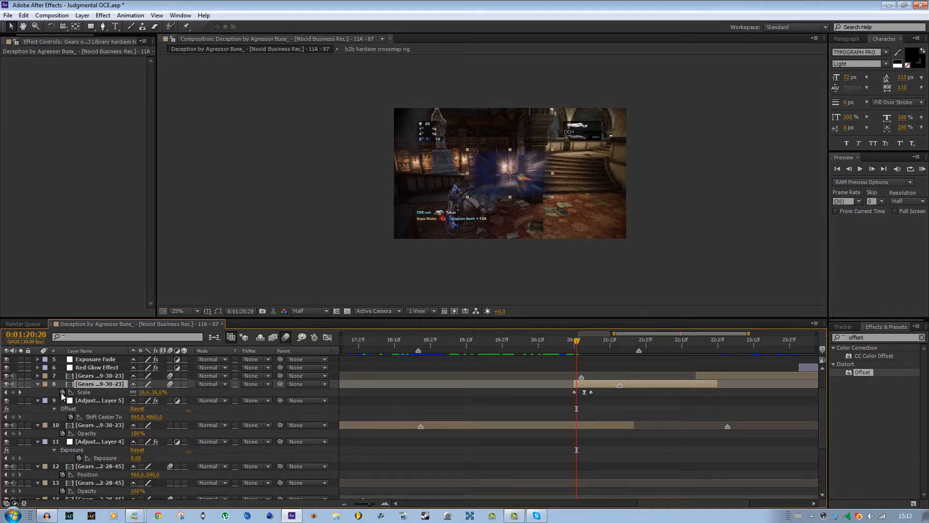
click(62, 392)
click(139, 392)
text(10)
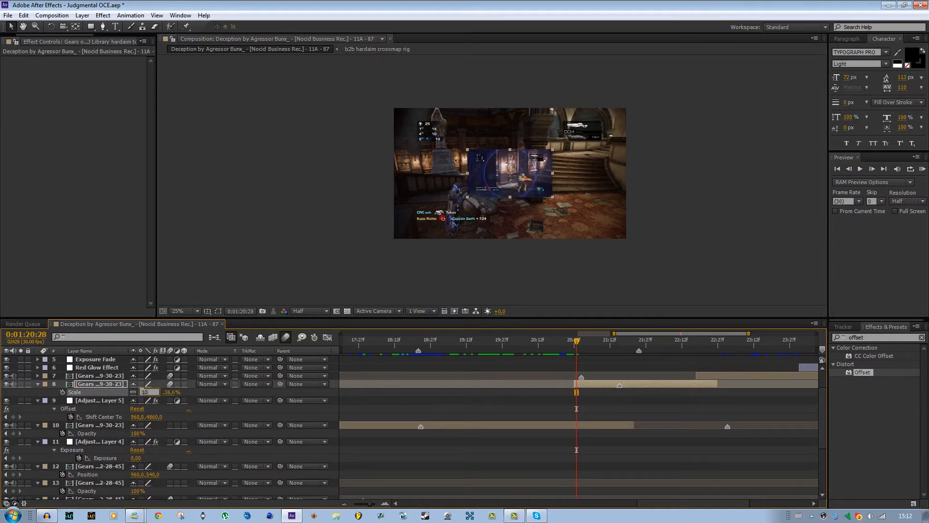
text(0)
key(Return)
At 0:01:21:01, draw a circular Ellipse Tool mask on the scope clip, centred on the frame and matching the inner blue scope ring.
drag(568, 343, 583, 376)
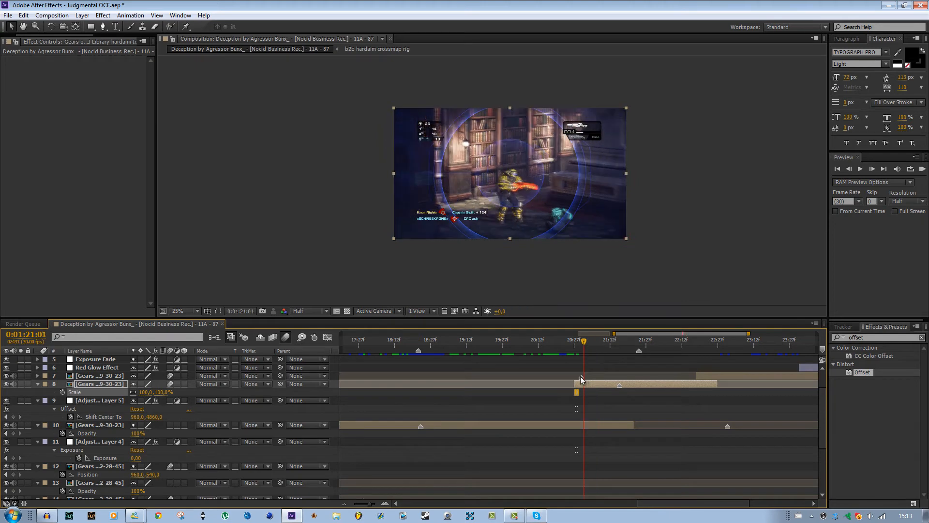
click(92, 29)
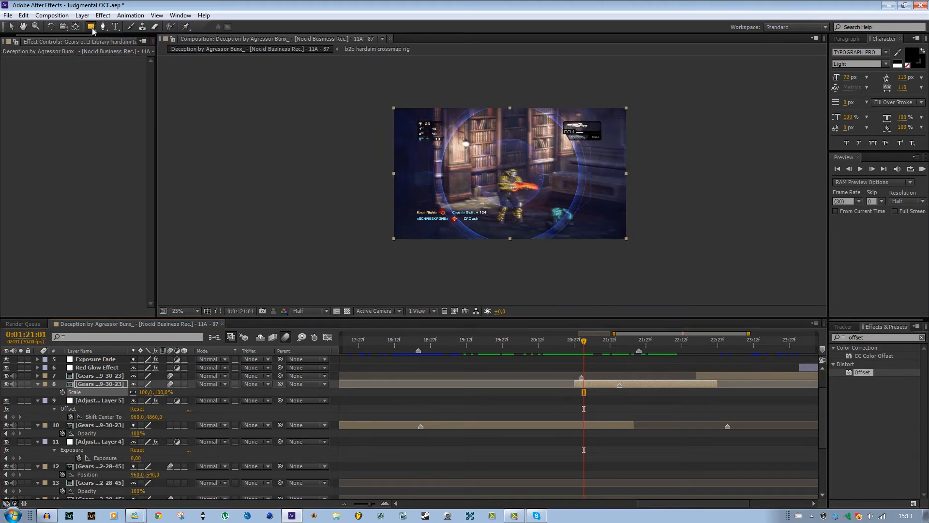
click(92, 29)
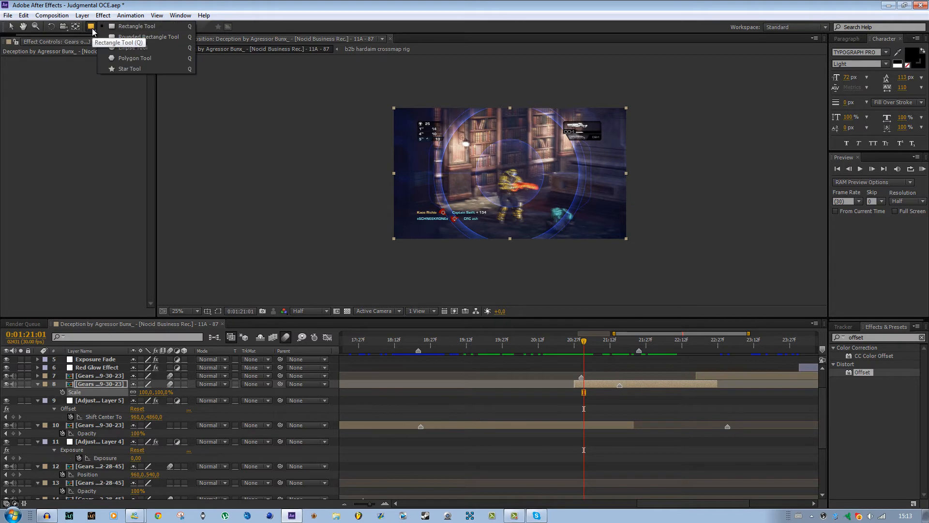
click(145, 48)
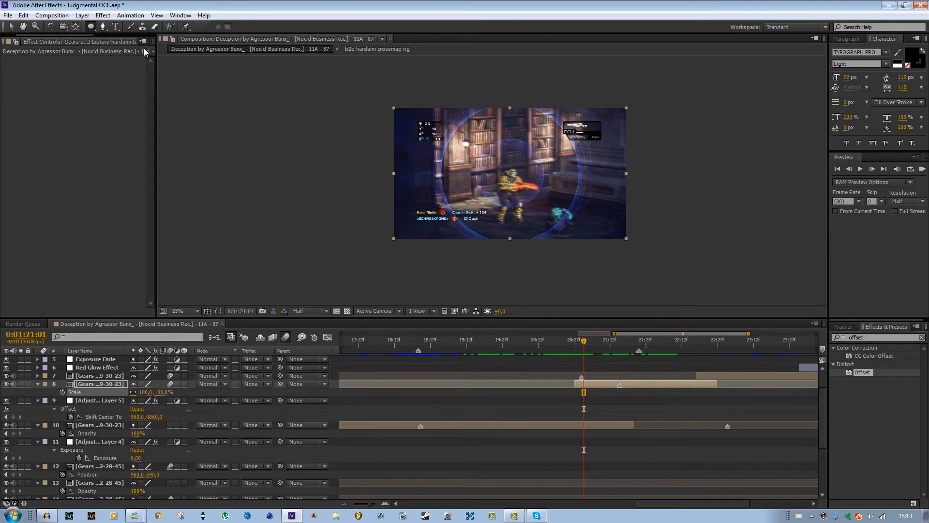
scroll(476, 187, up, 4)
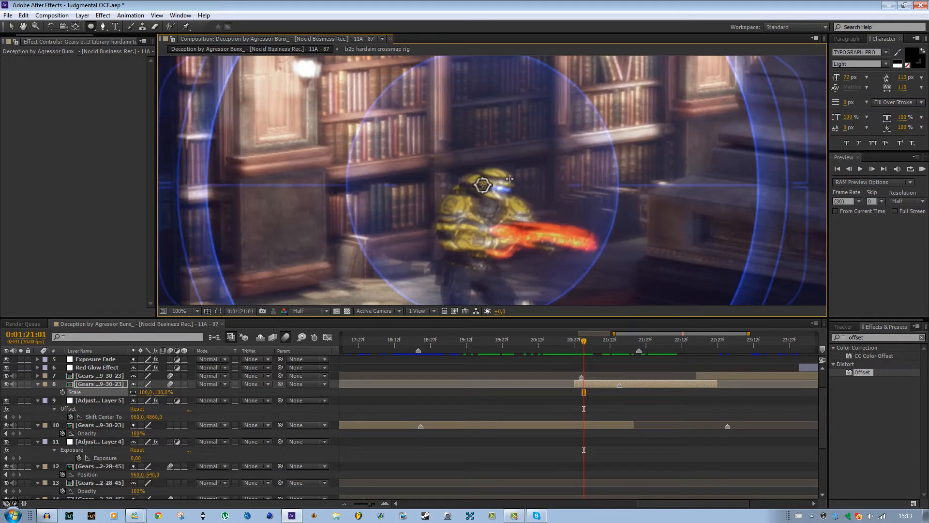
scroll(510, 179, down, 4)
scroll(510, 149, up, 2)
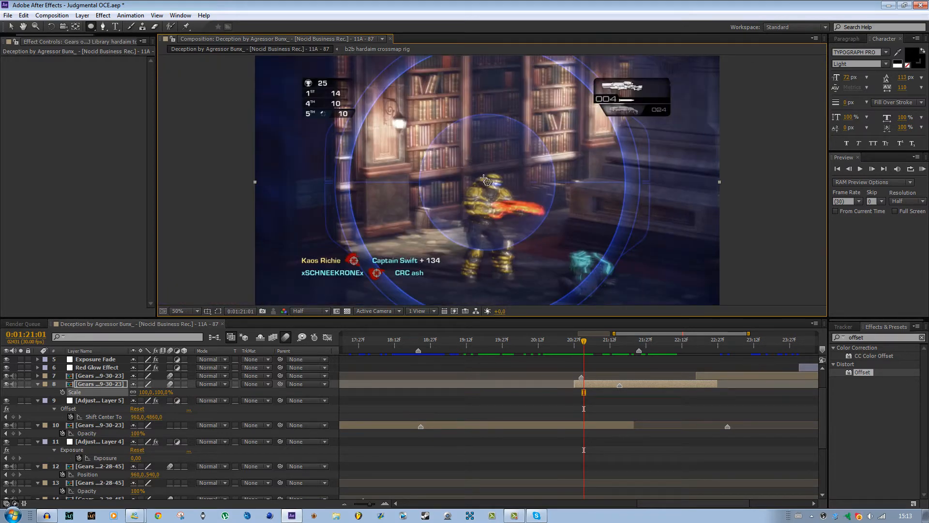
scroll(488, 182, up, 1)
scroll(486, 179, up, 1)
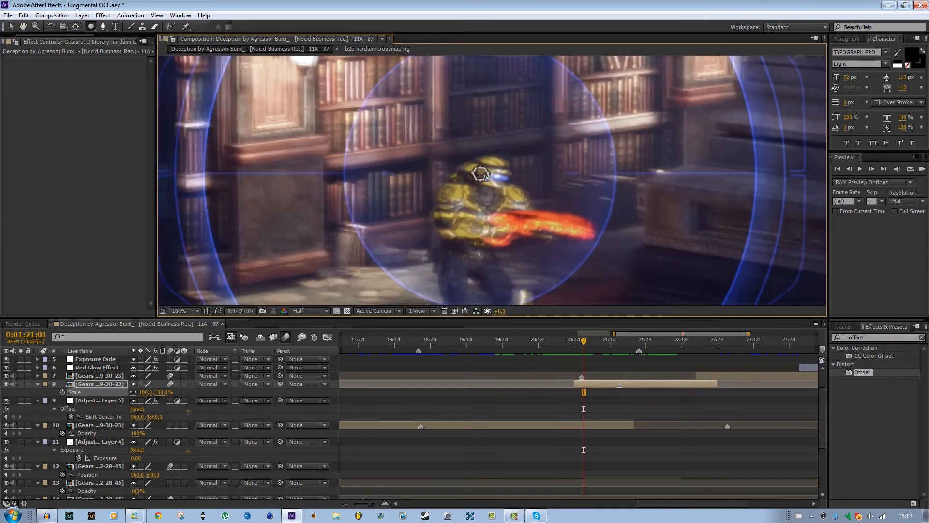
scroll(485, 176, down, 2)
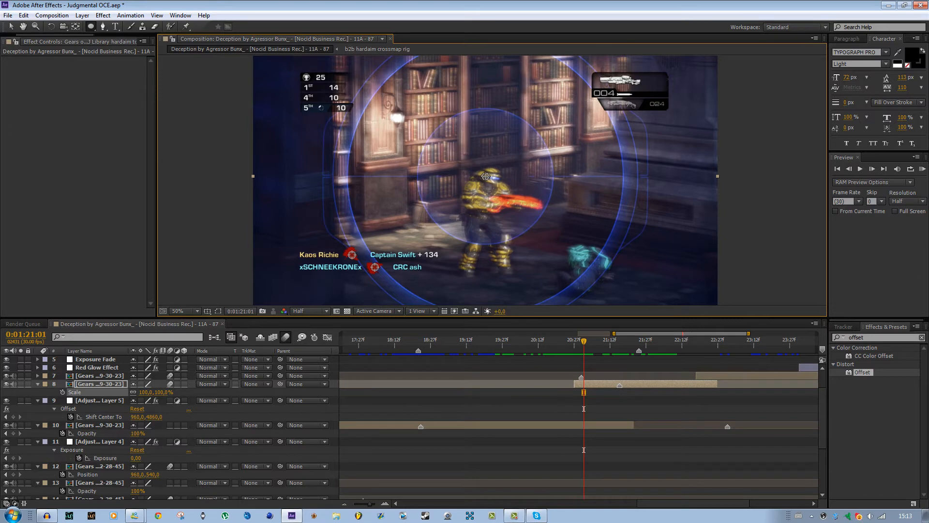
drag(486, 177, 453, 244)
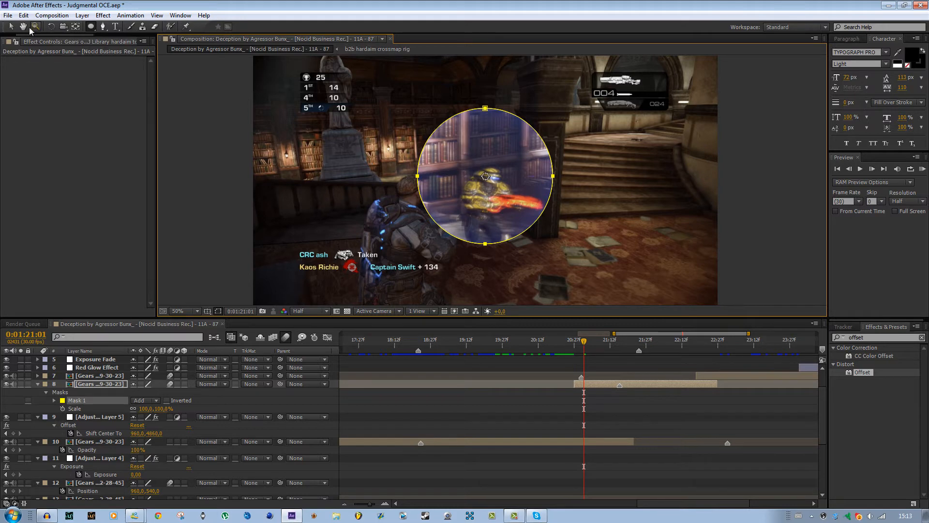
Set the circular mask's Mask Feather to 6 pixels and deselect the layer.
click(11, 27)
key(m)
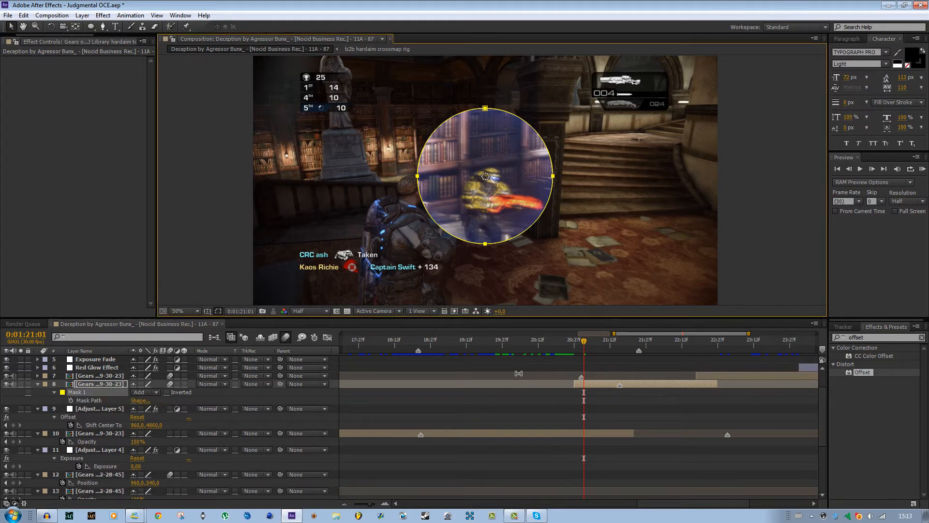
key(m)
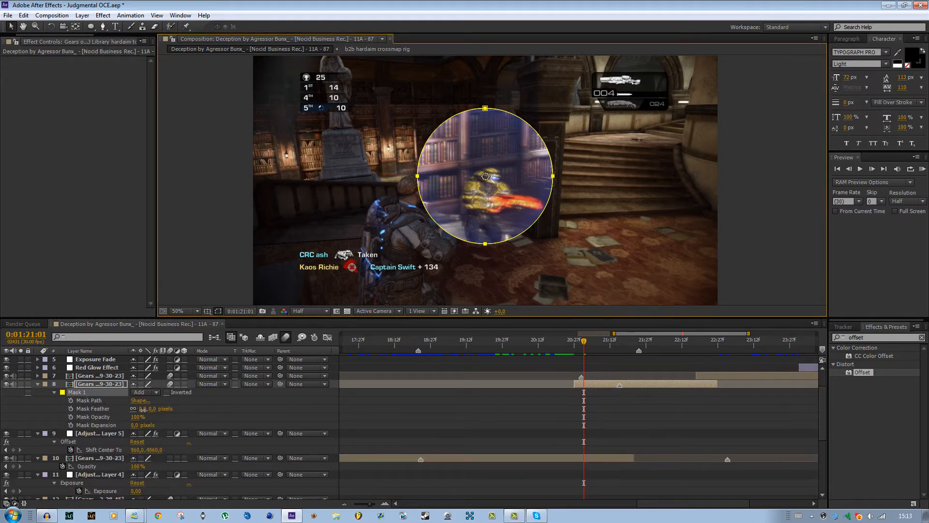
click(141, 409)
text(6)
key(Return)
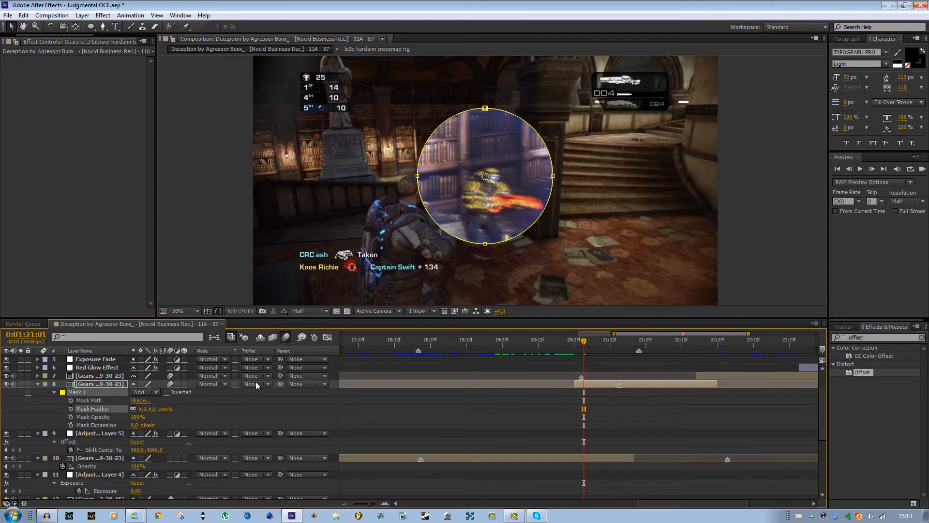
click(379, 399)
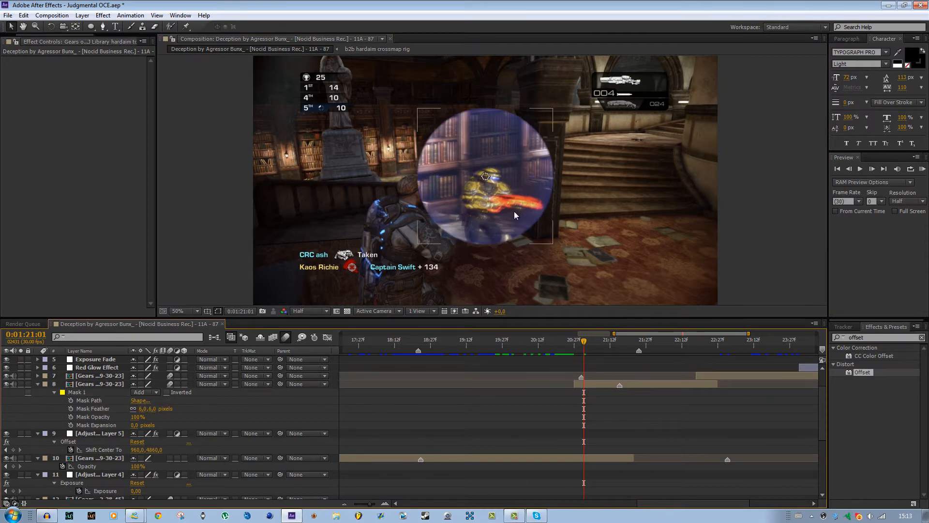
At 0:01:20:27, enable Scale keyframing on the layer 8 scope clip and set its Scale to 0%.
click(574, 345)
click(592, 386)
key(s)
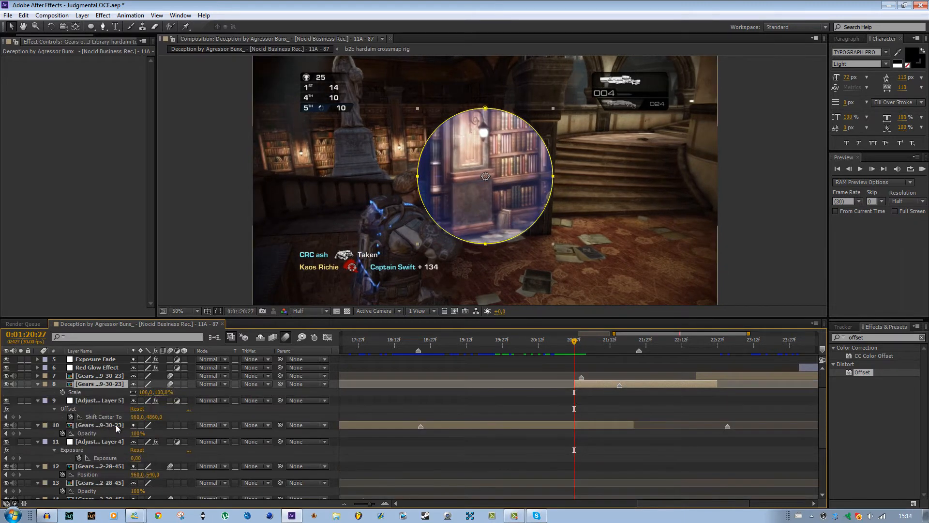
click(62, 392)
click(143, 392)
text(-100)
key(Return)
drag(54, 396, 130, 396)
click(143, 394)
text(0)
click(462, 396)
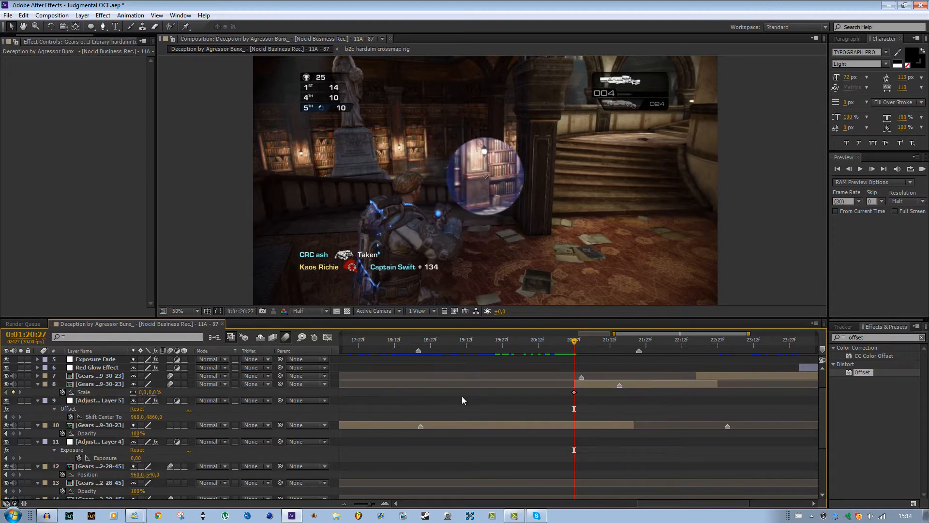
Add Scale keyframes to the scope clip of 120% at 0:01:21:02 and 100% at 0:01:21:05.
drag(576, 343, 586, 344)
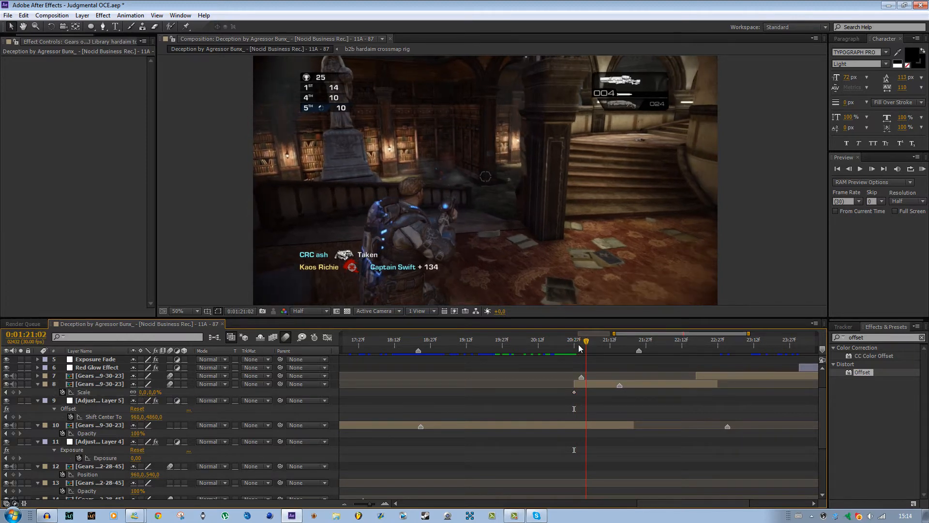
click(143, 393)
text(120)
key(Return)
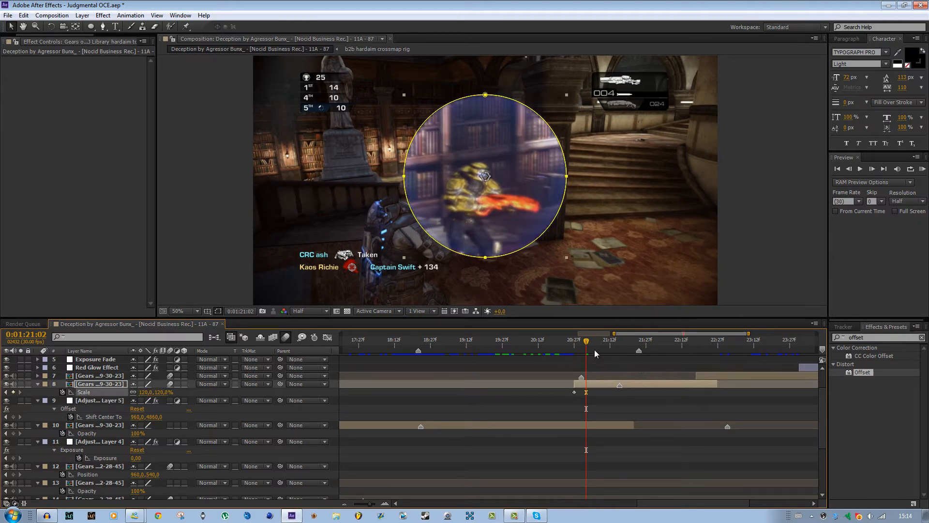
drag(586, 341, 594, 343)
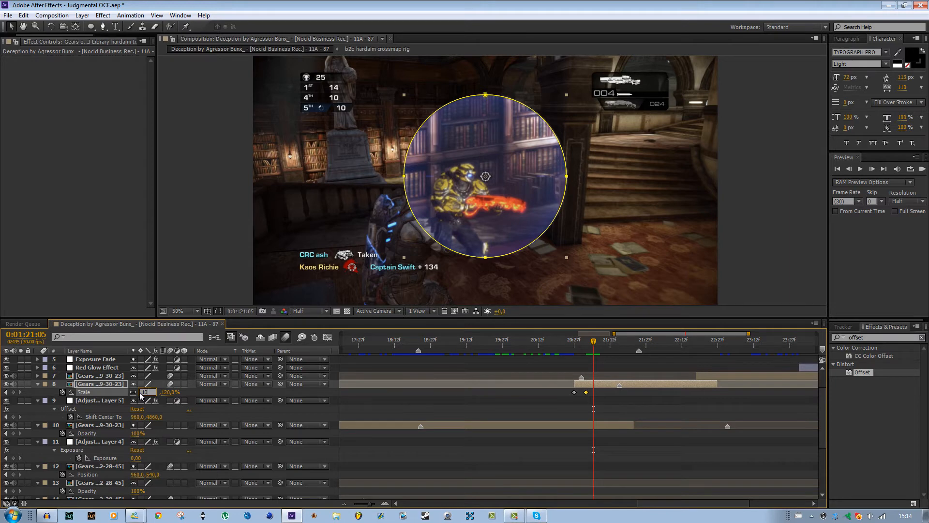
text(100)
key(Return)
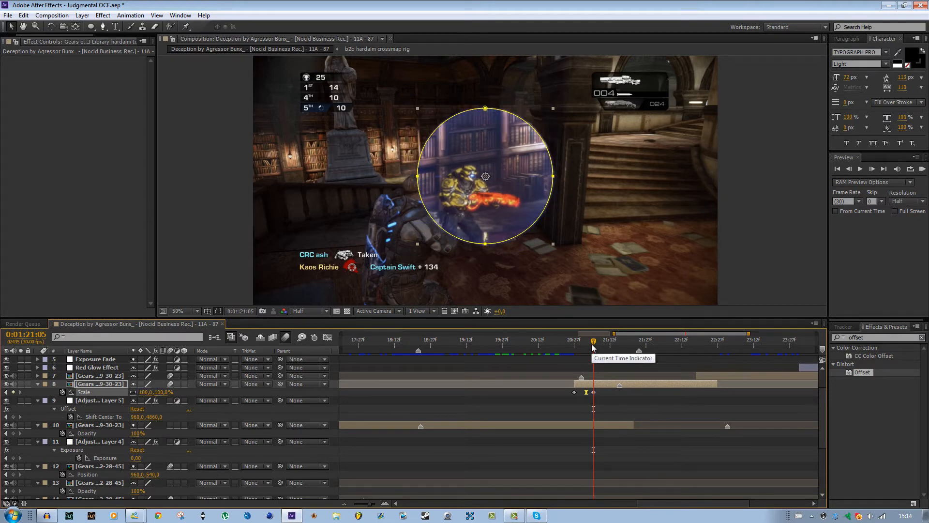
Shift the scope clip's three Scale keyframes to begin at 0:01:21:02 and trim the clip's in point to that frame.
drag(592, 344, 615, 355)
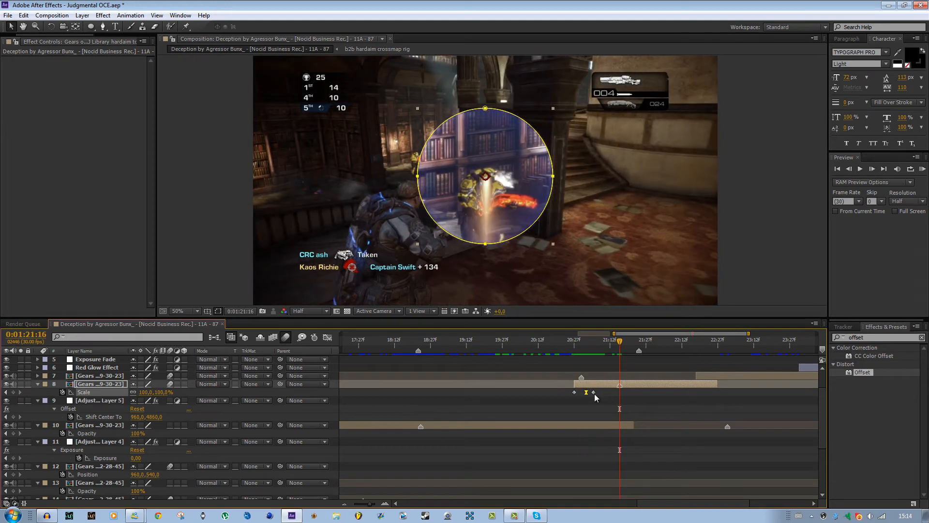
mouse_move(595, 394)
mouse_down()
mouse_move(565, 394)
mouse_move(586, 396)
mouse_up()
click(587, 342)
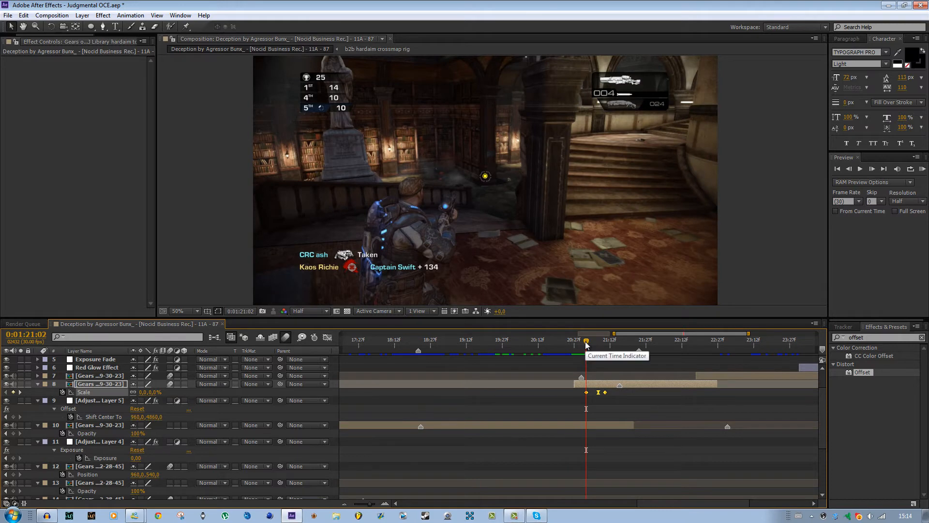
click(592, 387)
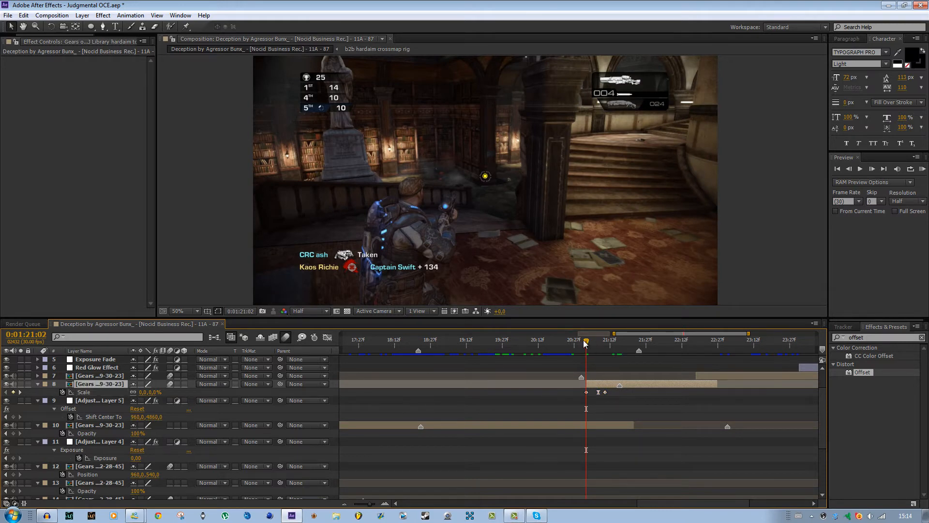
Set the preview work area to run from 0:01:20:10 to 0:01:22:07, around the scope overlay clip.
drag(585, 340, 529, 342)
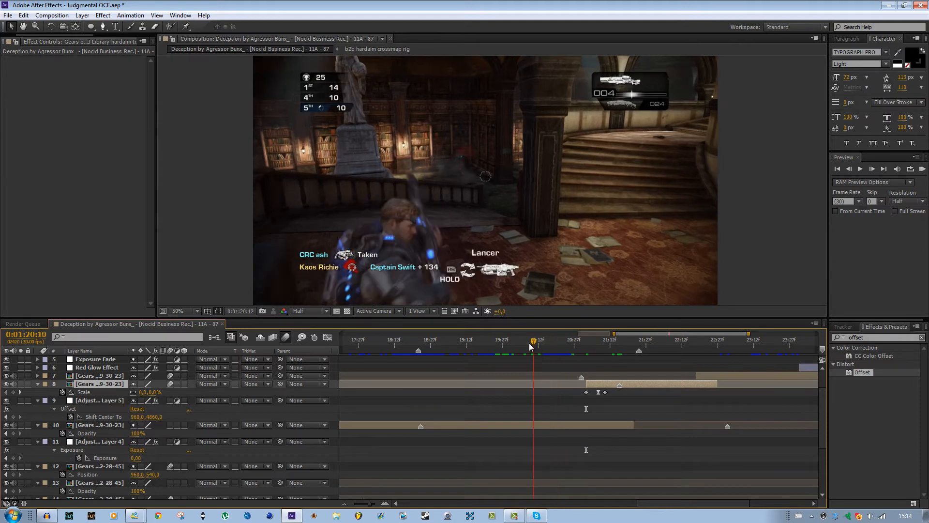
key(b)
click(655, 346)
drag(655, 346, 670, 345)
key(n)
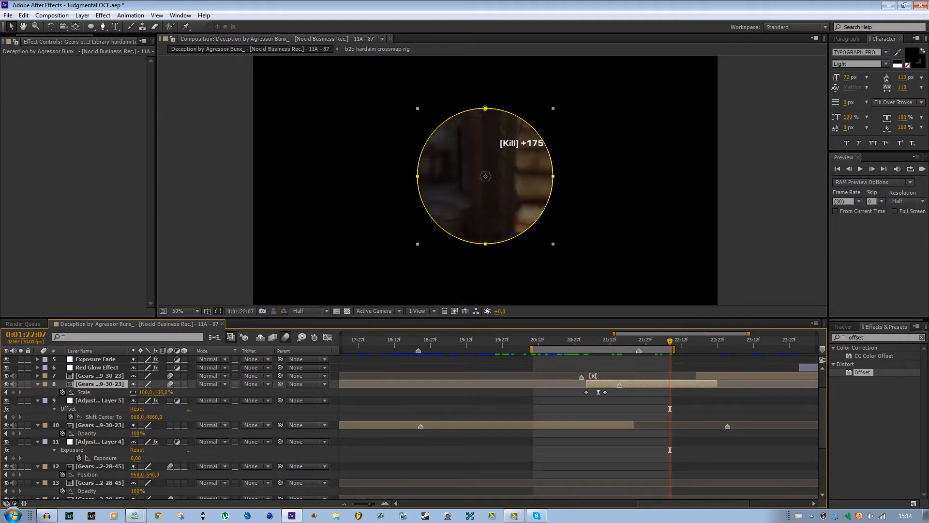
click(533, 426)
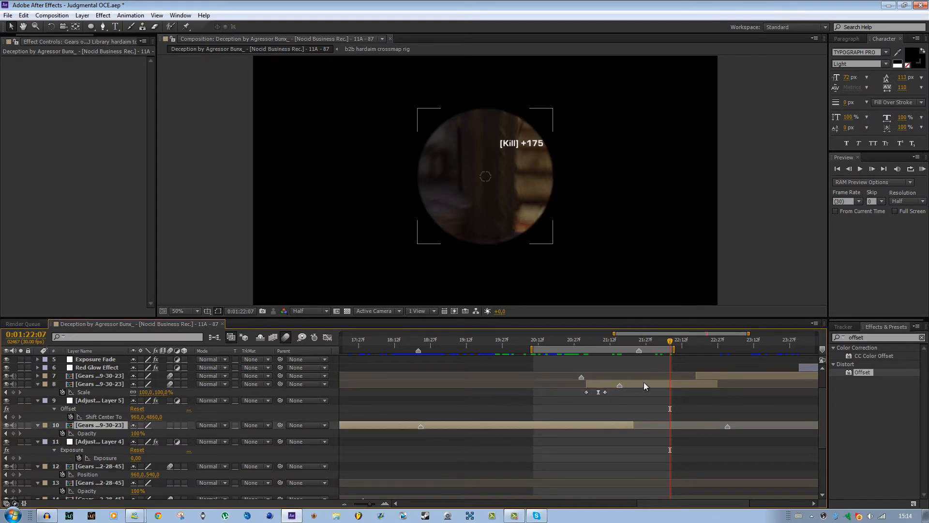
Add a Mask Expansion keyframe of 0 pixels to the layer 8 scope mask at 0:01:21:17.
mouse_move(620, 343)
mouse_down()
mouse_move(599, 343)
mouse_move(632, 343)
mouse_move(625, 340)
mouse_up()
click(631, 387)
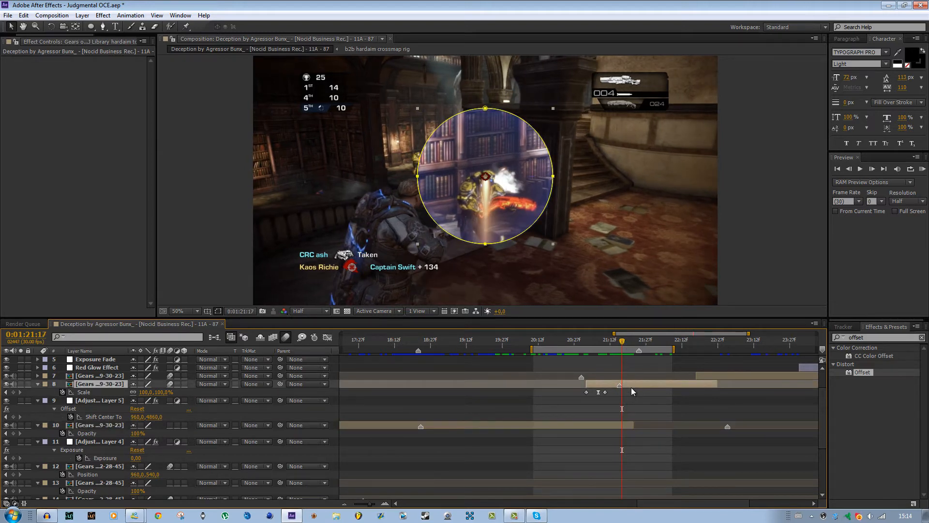
key(m)
key(m)
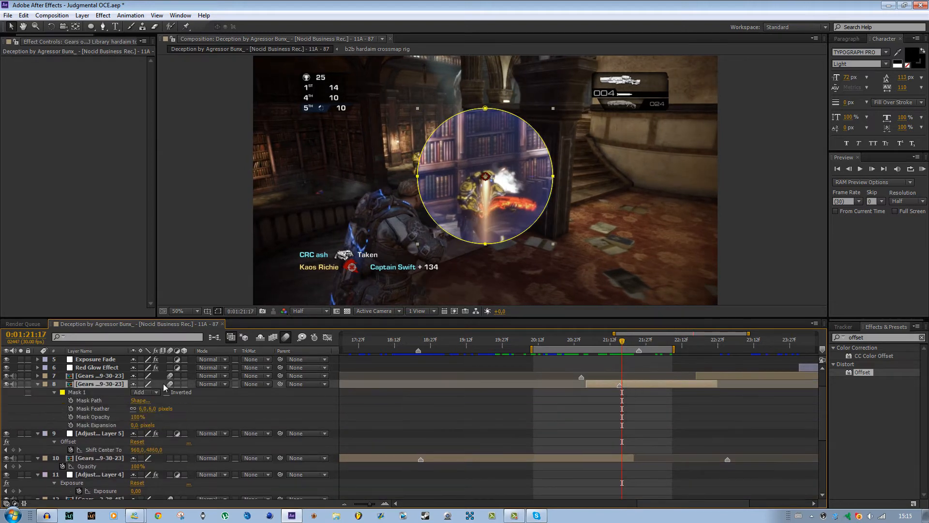
click(71, 425)
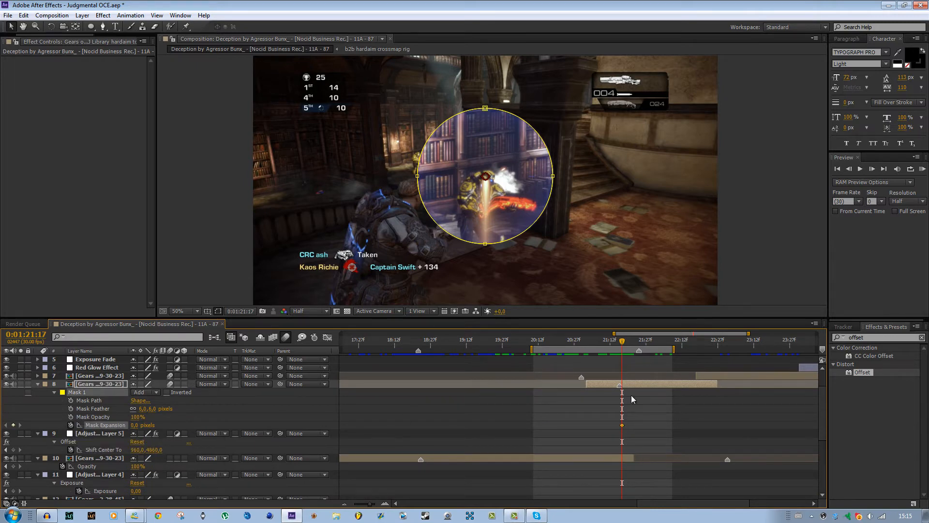
At 0:01:21:21, set the scope mask's Mask Expansion to 902 pixels, with the composition's fast preview switched to Adaptive Resolution.
drag(623, 343, 632, 344)
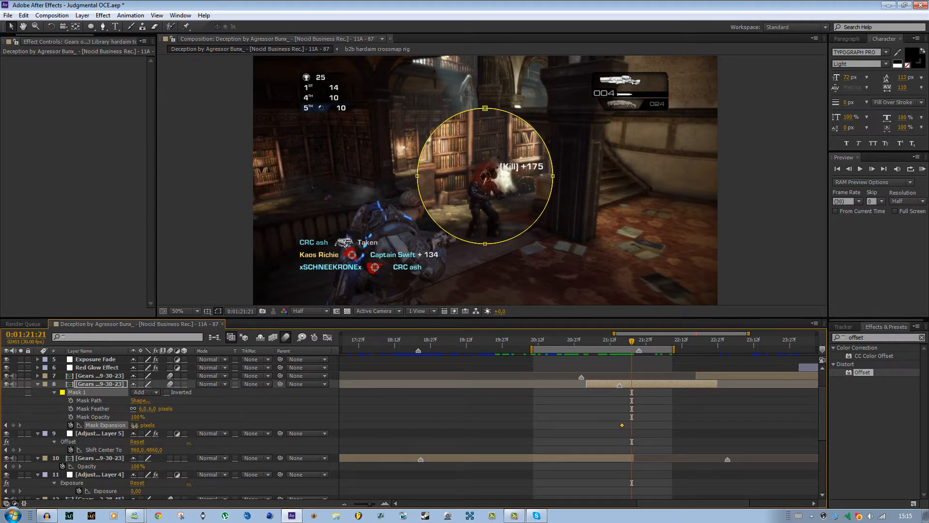
drag(136, 425, 263, 423)
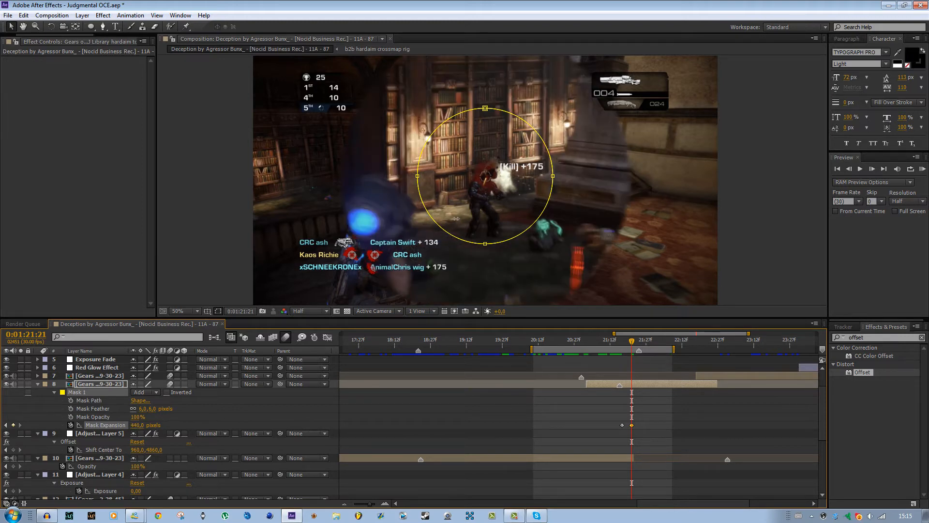
scroll(456, 218, down, 2)
drag(140, 425, 255, 425)
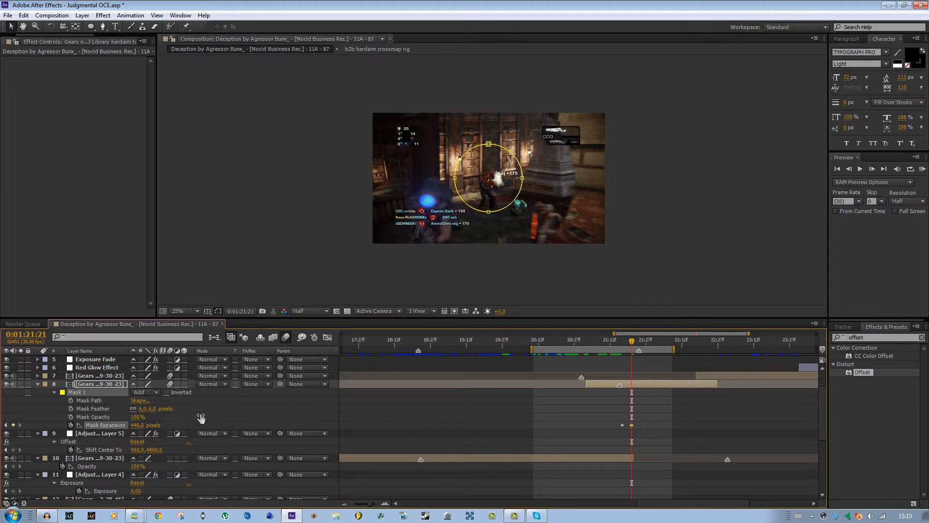
click(455, 312)
click(499, 334)
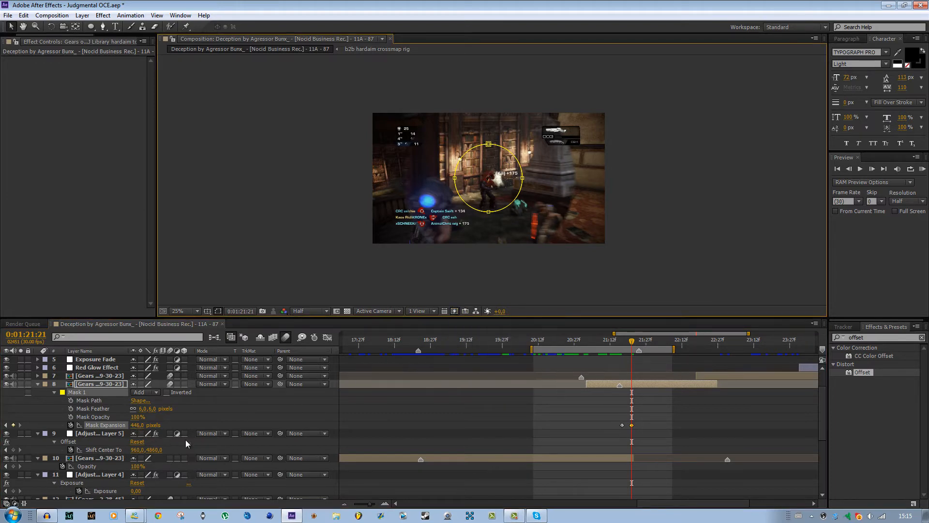
drag(139, 425, 178, 433)
drag(235, 429, 323, 418)
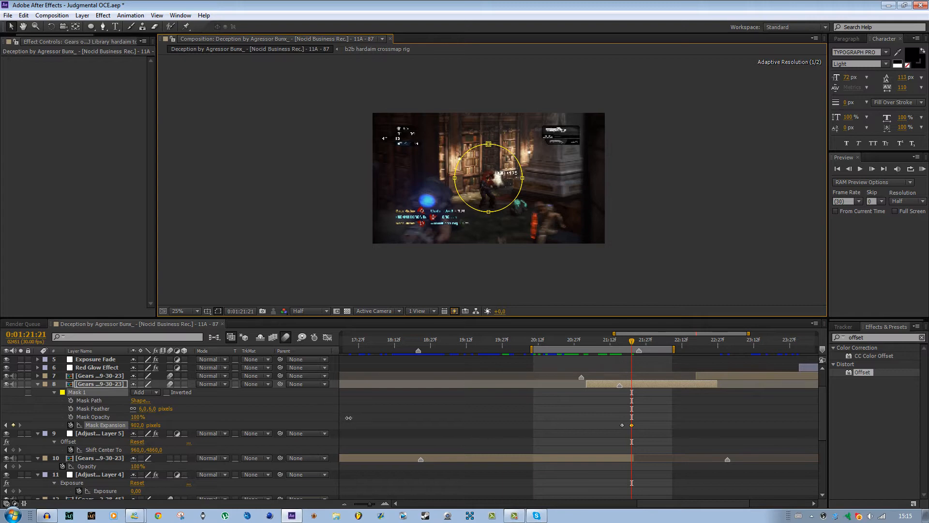
Run a RAM preview of the work area to check the scope overlay's scale-in and mask expansion.
drag(633, 343, 622, 343)
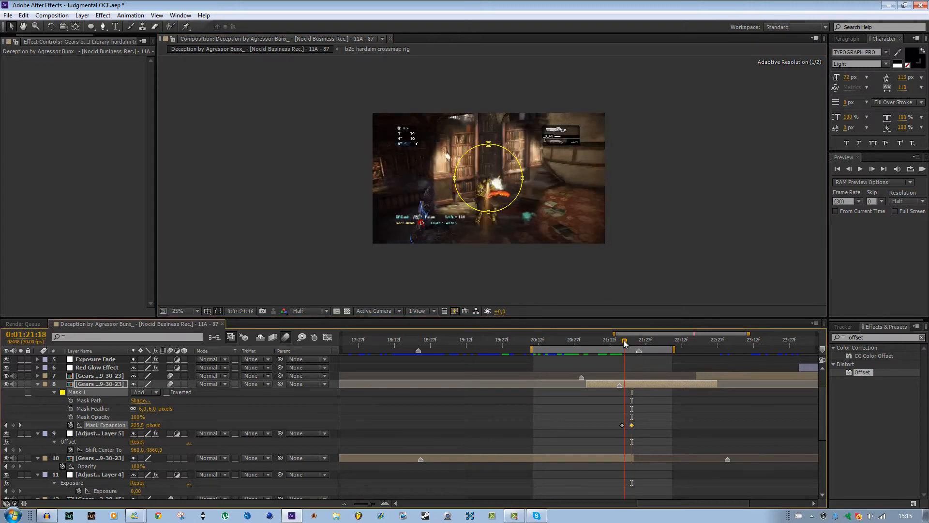
click(922, 169)
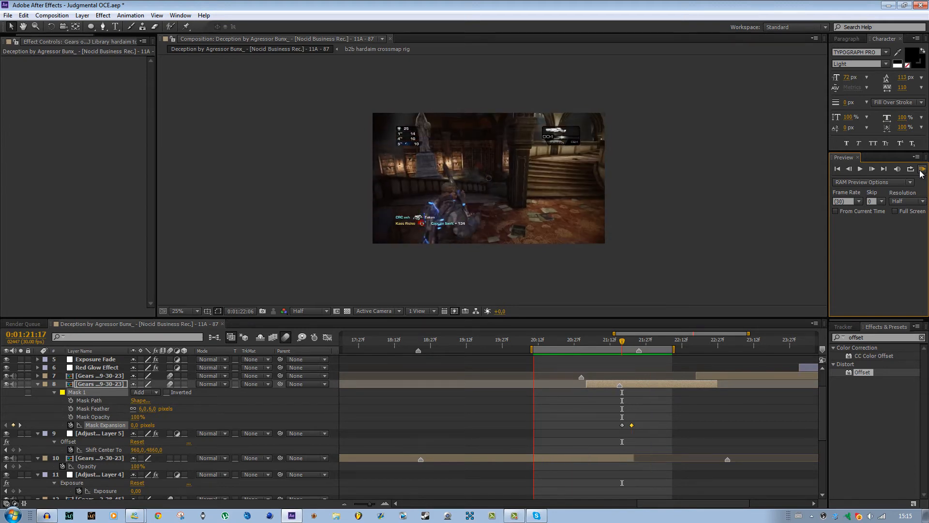
click(921, 173)
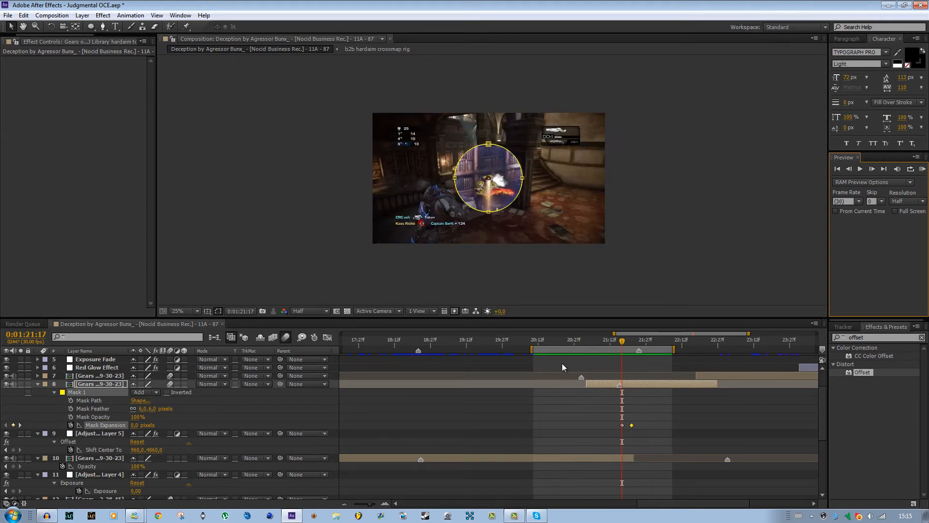
Examine the layer 7 clip's slide-in transition and its Position keyframes at 0:01:22:18 and 0:01:22:25.
drag(623, 342, 710, 348)
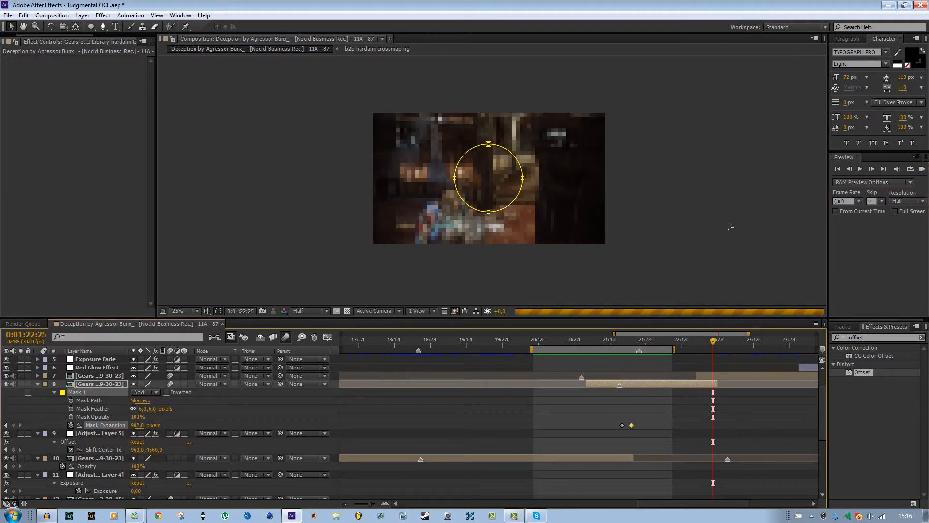
drag(712, 343, 699, 344)
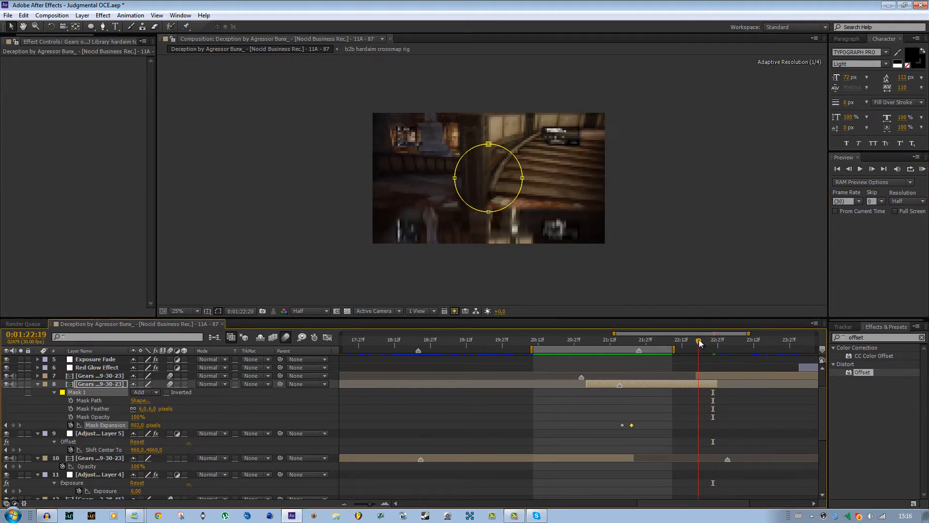
click(721, 378)
key(p)
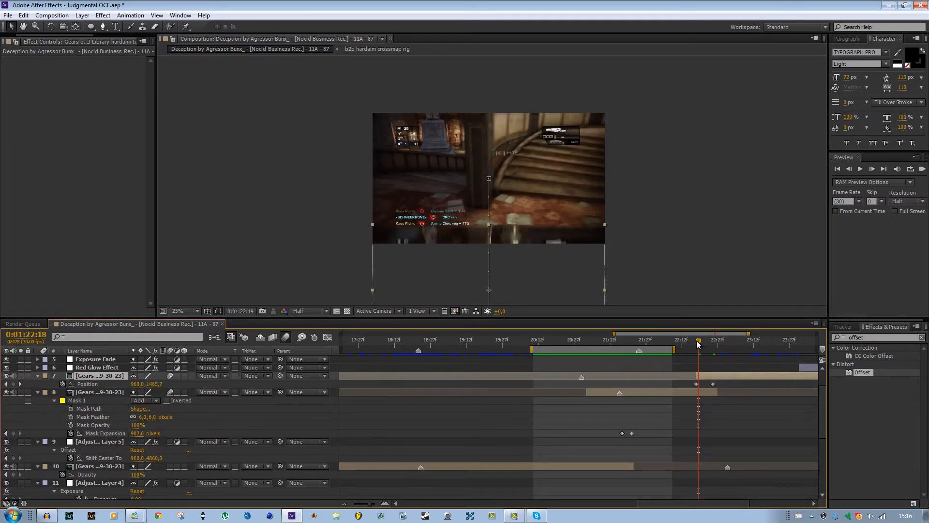
drag(699, 343, 696, 342)
drag(423, 257, 428, 193)
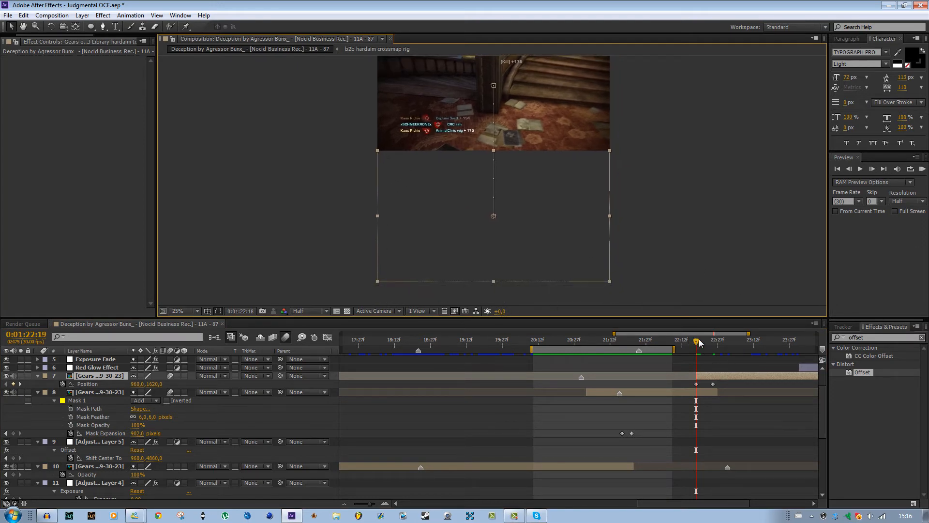
drag(699, 343, 714, 343)
drag(572, 123, 568, 198)
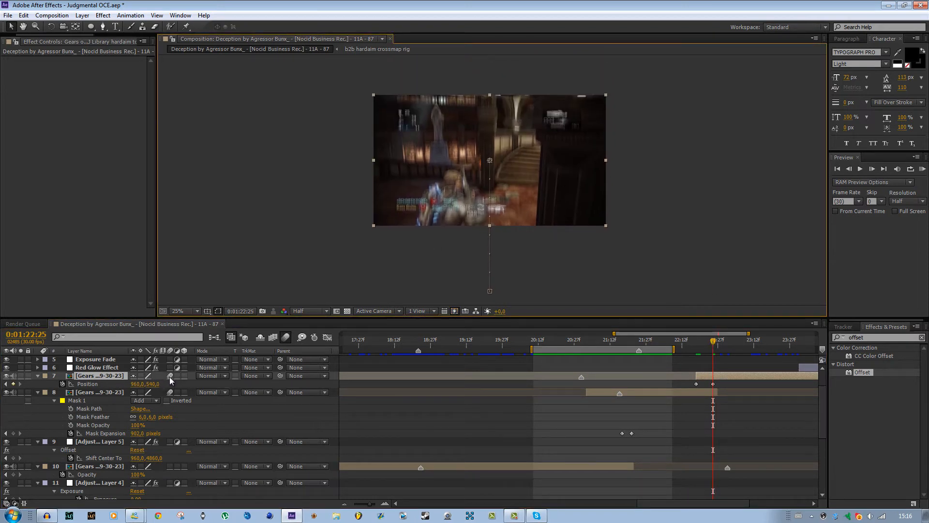
Delete the Red Glow Effect adjustment layer near 0:01:24:03.
drag(715, 340, 747, 356)
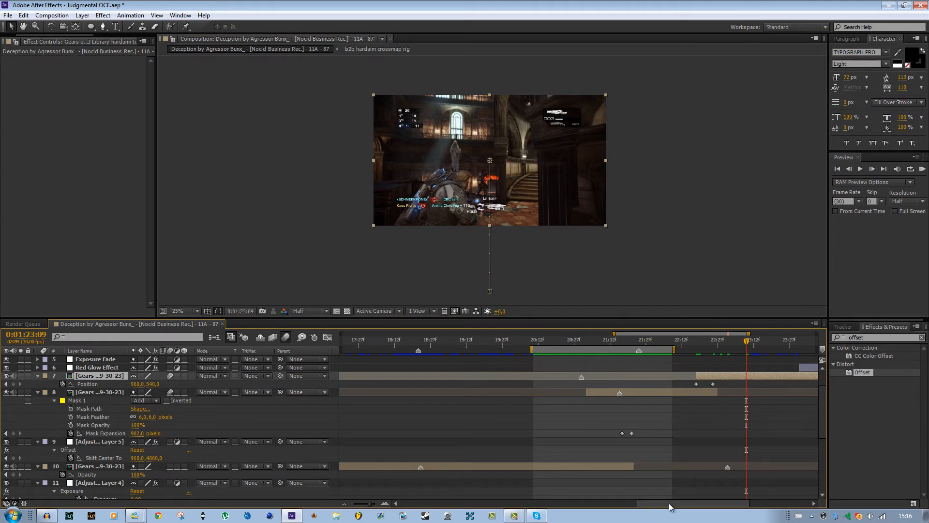
drag(665, 503, 715, 503)
click(638, 343)
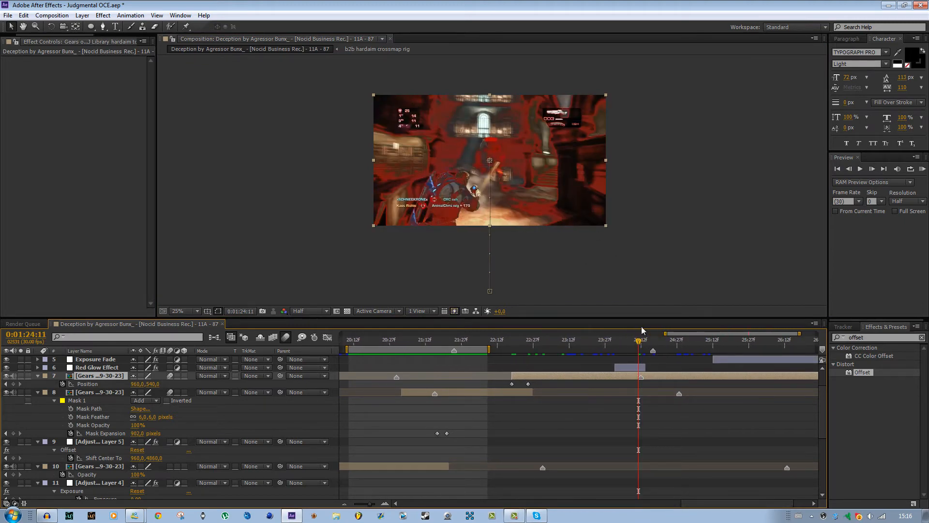
drag(639, 344, 619, 343)
click(631, 369)
key(Delete)
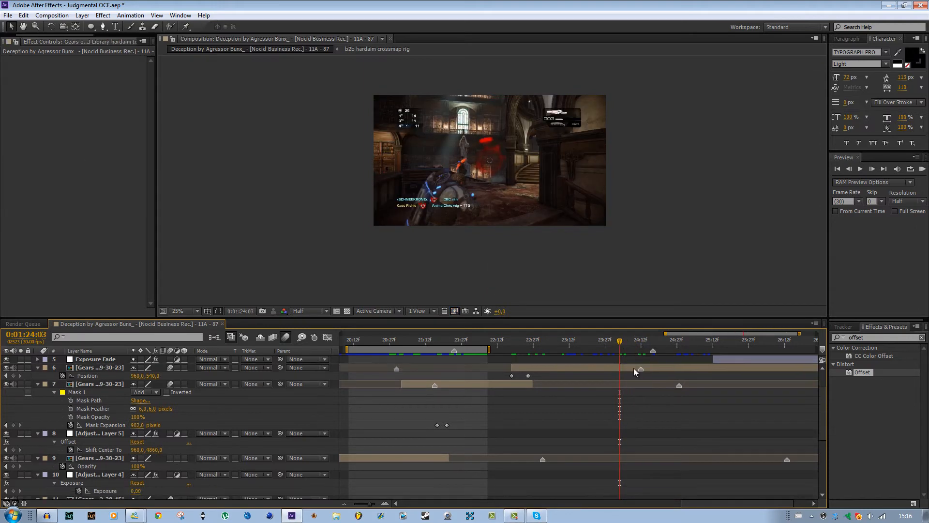
Create a new adjustment layer and place it directly below the Exposure Fade layer.
mouse_move(625, 342)
mouse_down()
mouse_move(643, 343)
mouse_move(622, 344)
mouse_up()
scroll(642, 431, up, 2)
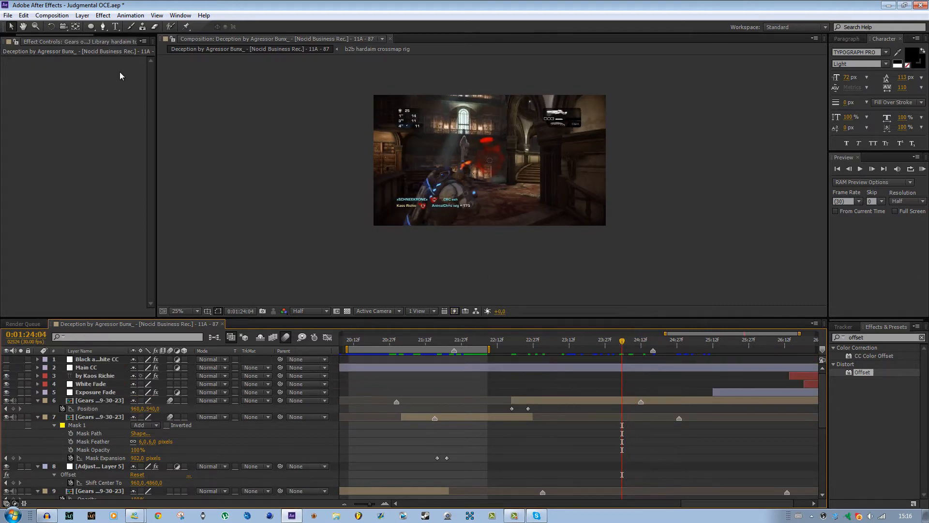
click(82, 15)
mouse_move(103, 28)
click(283, 91)
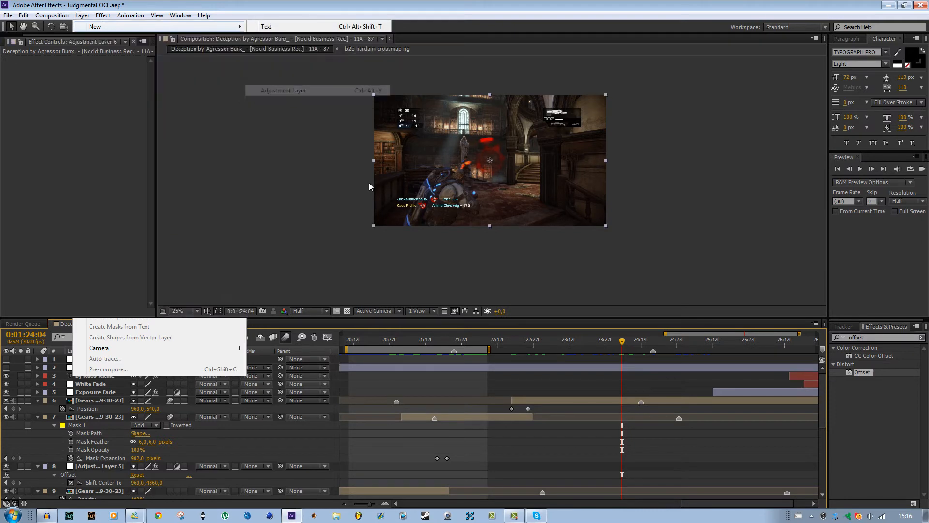
drag(115, 354, 101, 408)
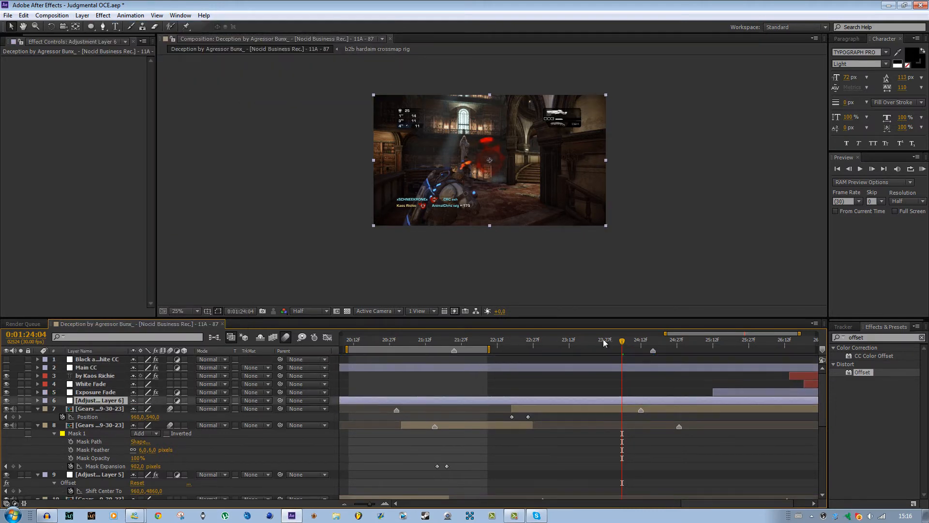
Trim the new adjustment layer to span from 0:01:24:01 to 0:01:24:12.
drag(623, 344, 642, 349)
key(alt+bracketleft)
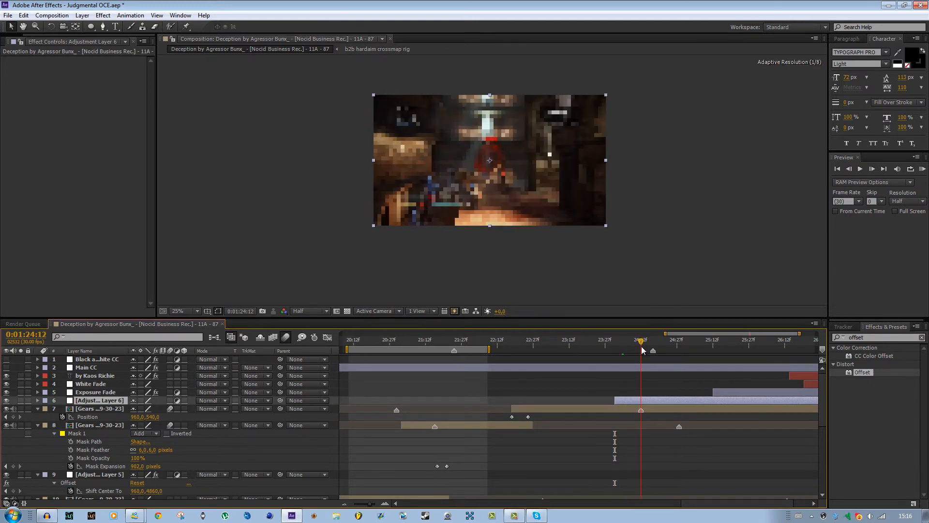
key(alt+bracketright)
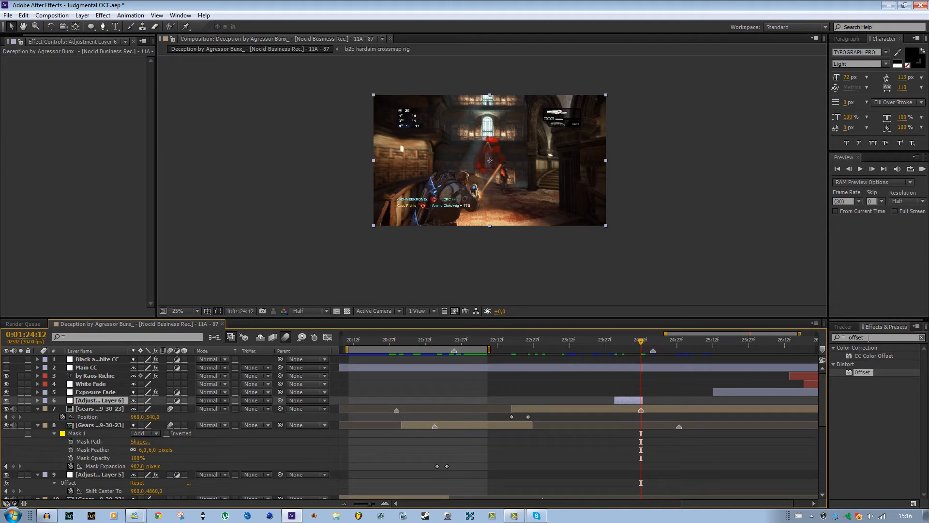
Find the Stylize Glow effect and apply it to the trimmed adjustment layer.
double_click(857, 337)
text(glow)
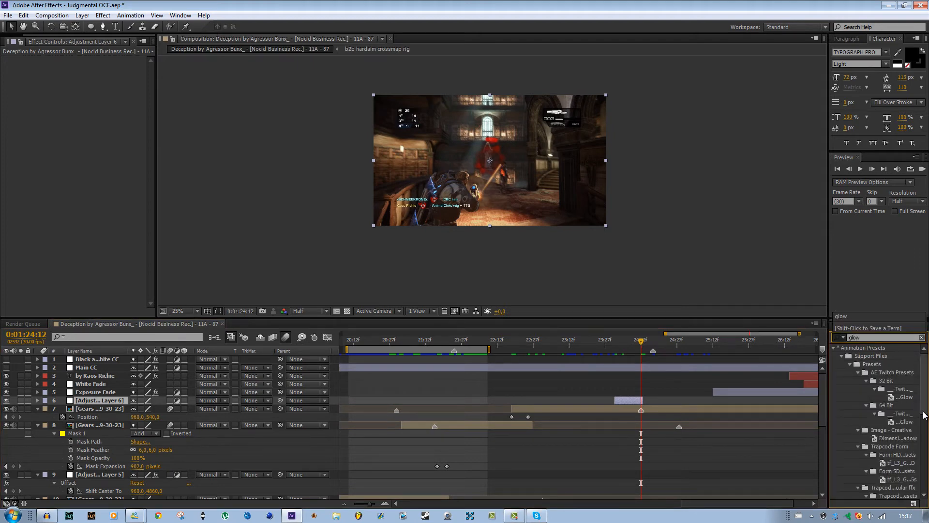
drag(924, 412, 923, 488)
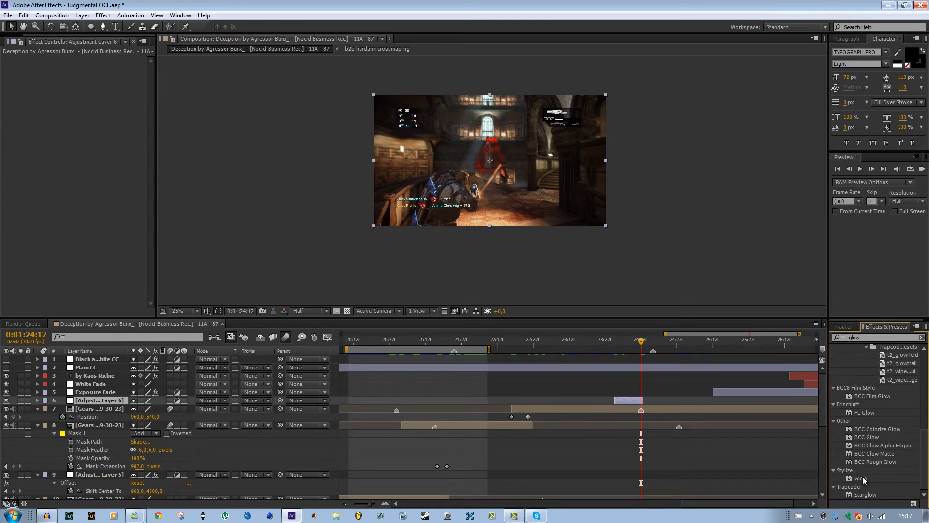
drag(862, 477, 626, 400)
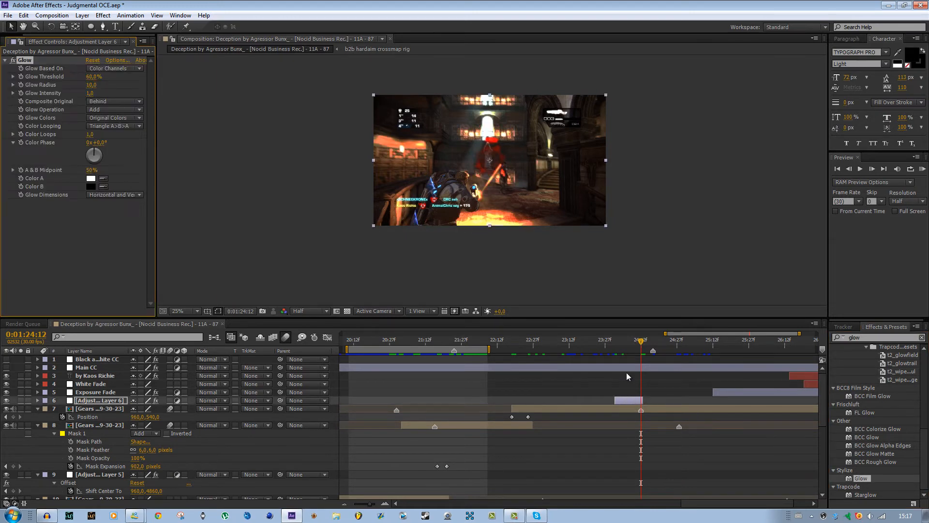
Set the Glow Colors to A & B Colors and make Color A pure red (FF0000).
drag(640, 343, 636, 344)
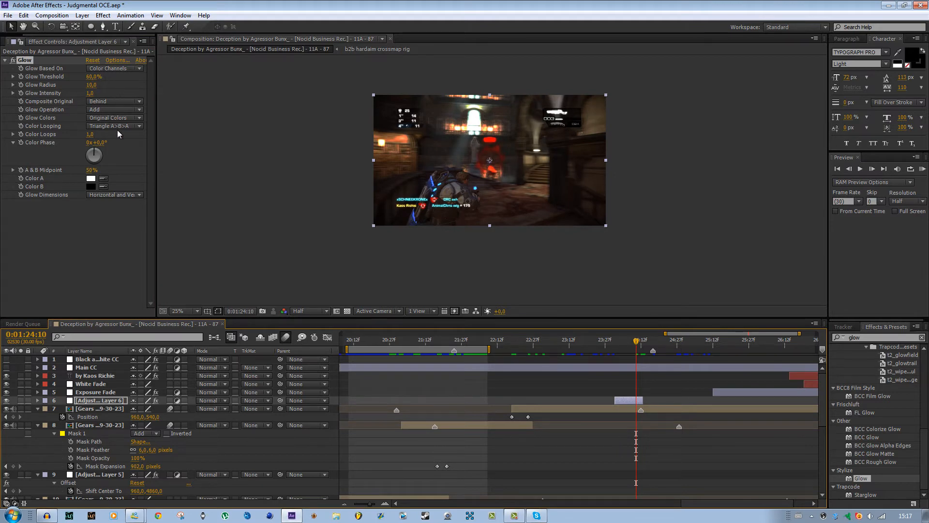
click(110, 118)
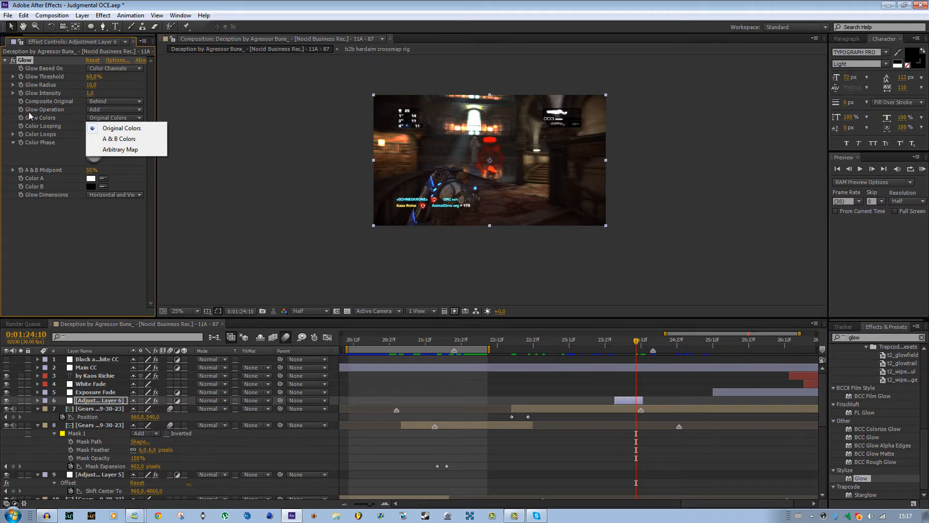
click(121, 139)
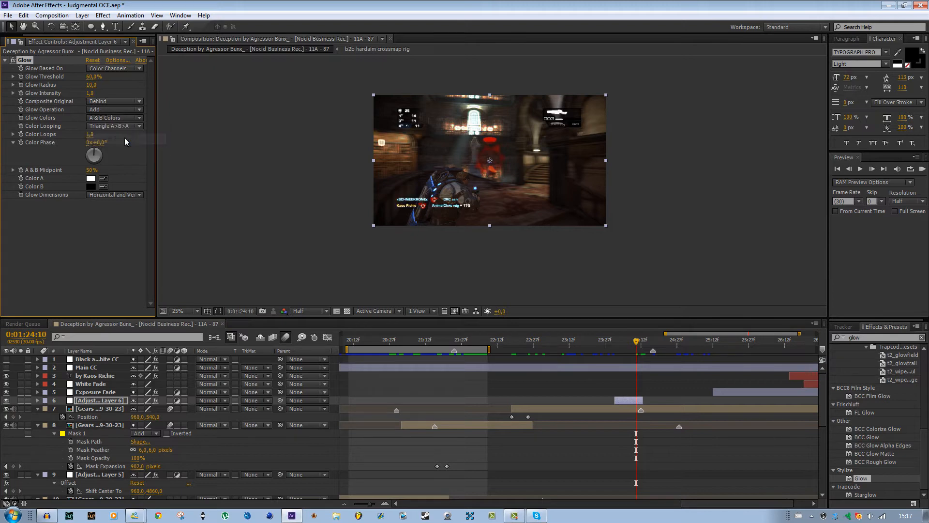
click(90, 178)
drag(473, 289, 646, 189)
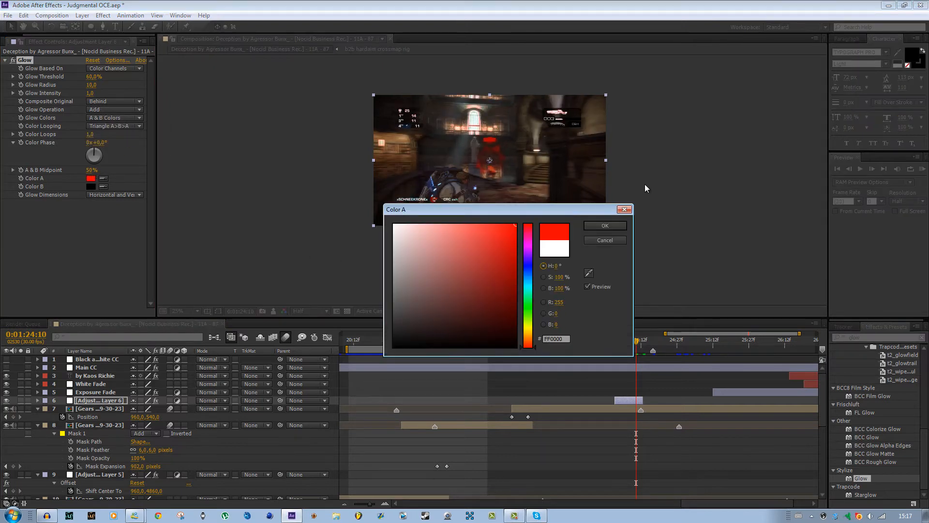
click(605, 225)
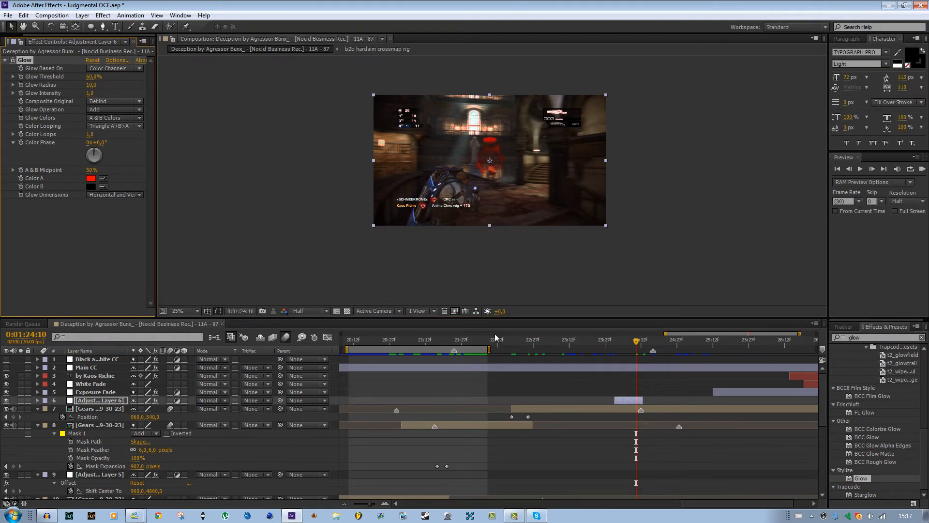
Keyframe the Glow Threshold from 100% at 0:01:24:01 to 0% at 0:01:24:12.
click(633, 341)
drag(633, 340, 616, 343)
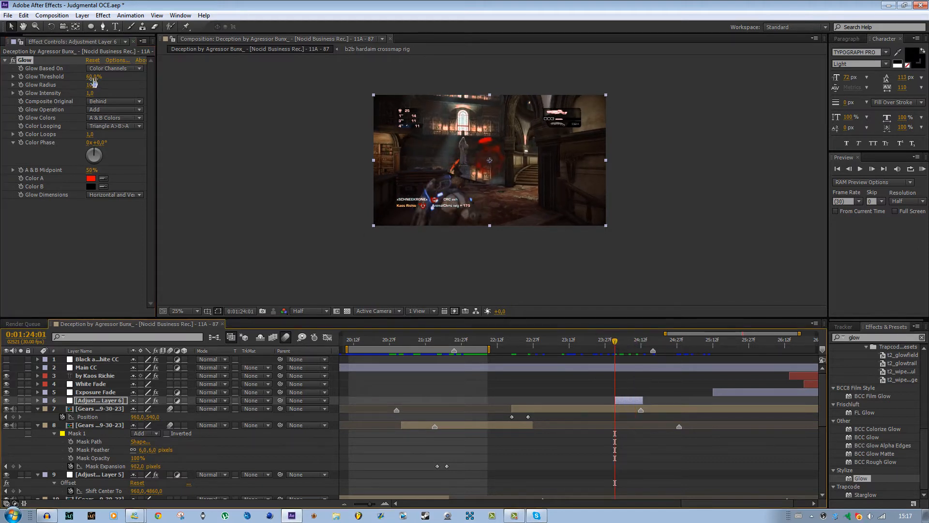
drag(93, 78, 246, 117)
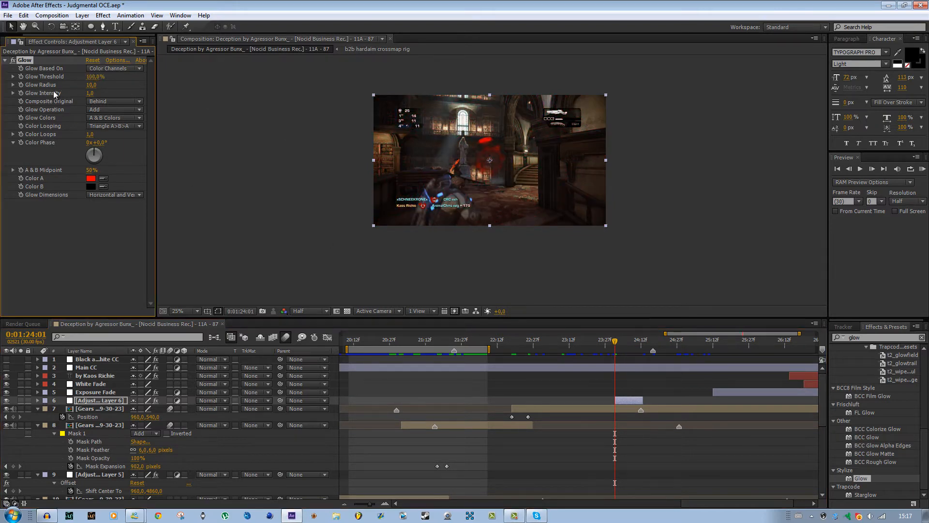
drag(612, 345, 642, 344)
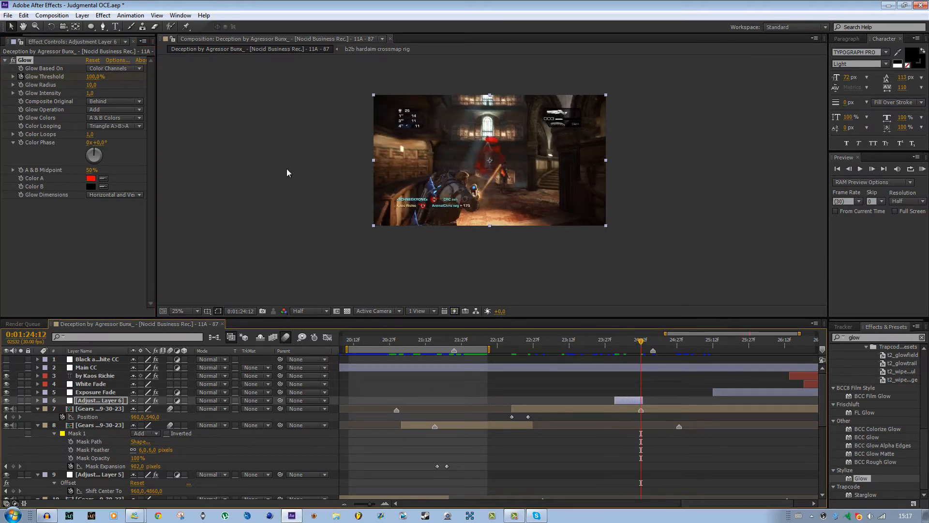
click(94, 76)
text(0)
key(Return)
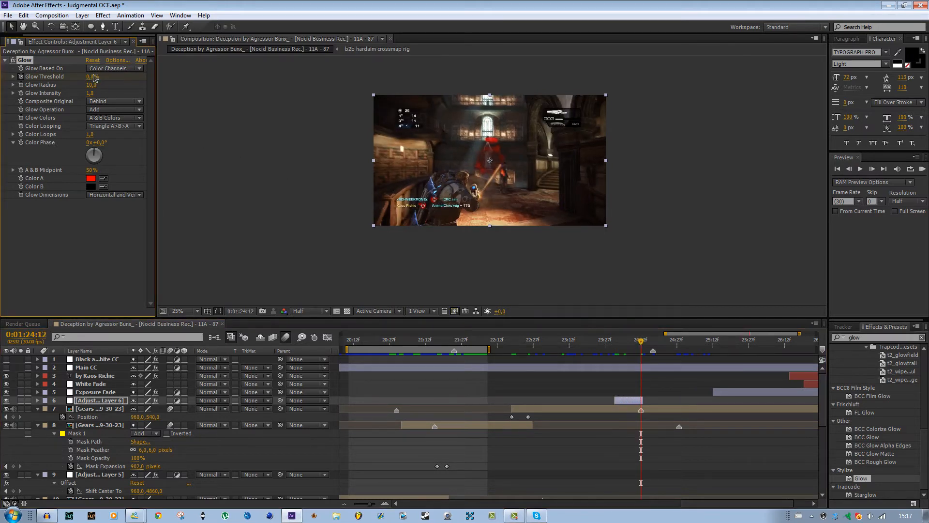
Keyframe the glow layer's Opacity from 100% at 0:01:24:08 to 5% at 0:01:24:12, then shift the last keyframe slightly later.
drag(641, 344, 631, 345)
key(t)
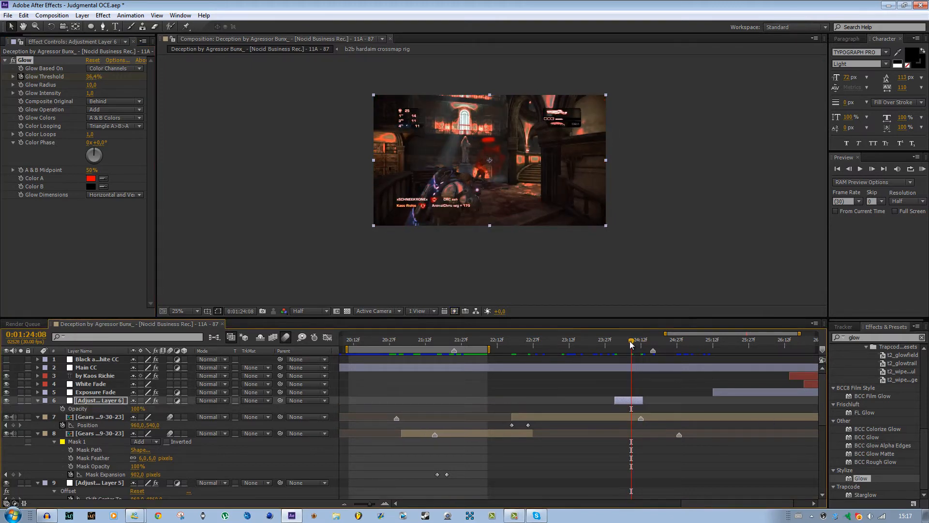
click(62, 409)
drag(633, 340, 641, 341)
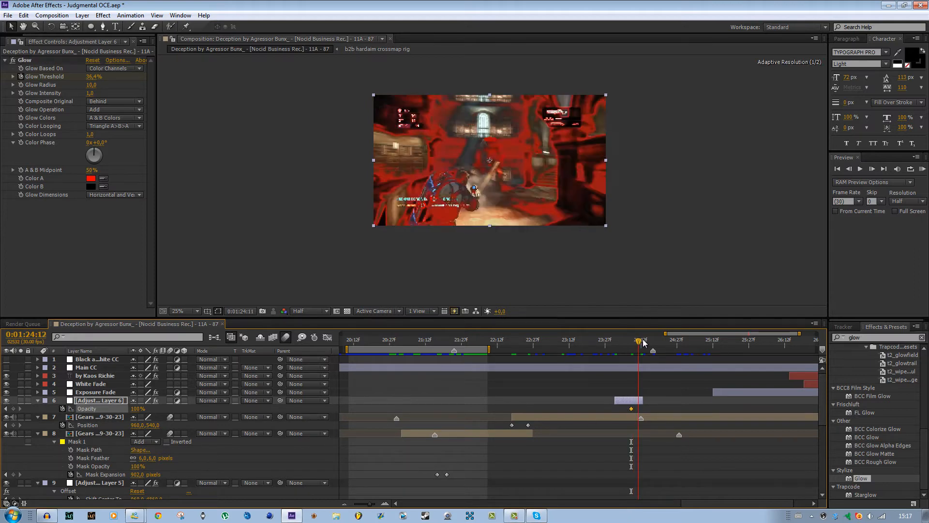
click(137, 409)
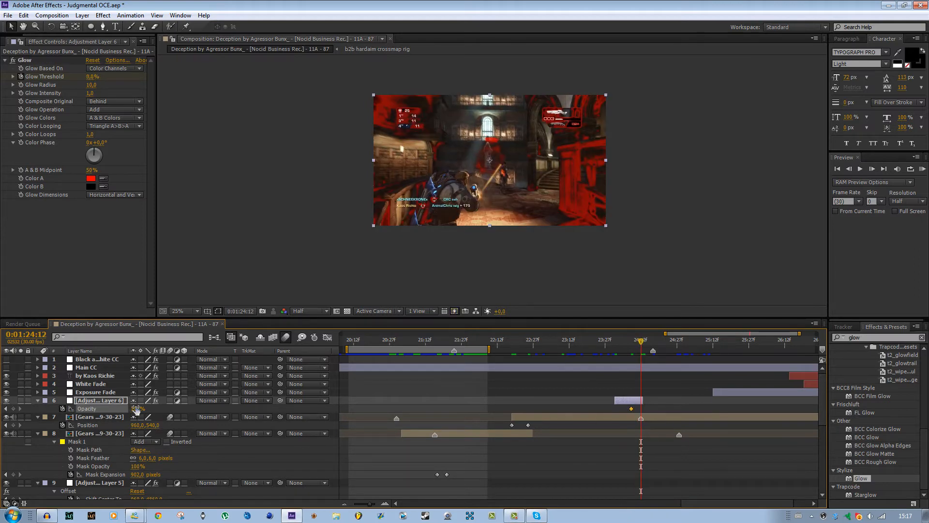
text(5)
key(Return)
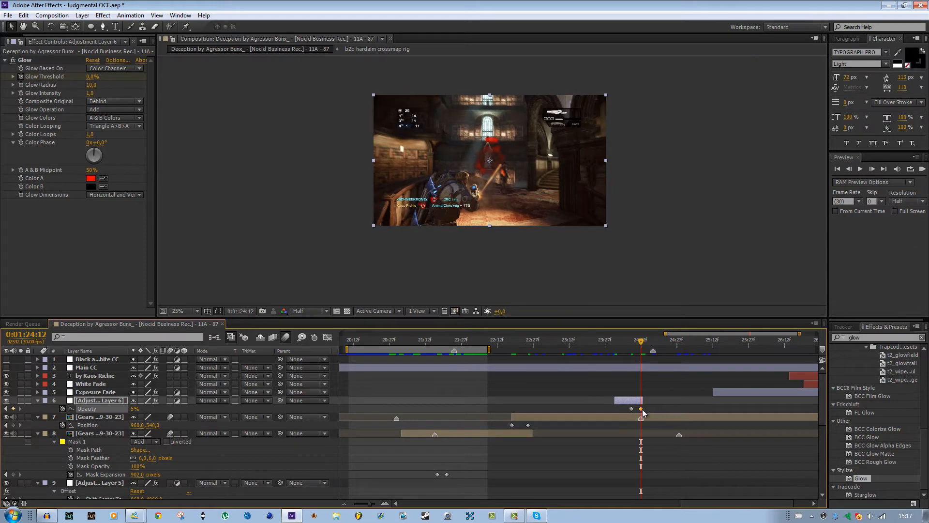
drag(643, 408, 645, 409)
Extend the glow layer's start earlier and move its first Glow Threshold and Opacity keyframes earlier.
mouse_move(644, 340)
mouse_down()
mouse_move(621, 340)
mouse_move(646, 343)
mouse_move(630, 347)
mouse_up()
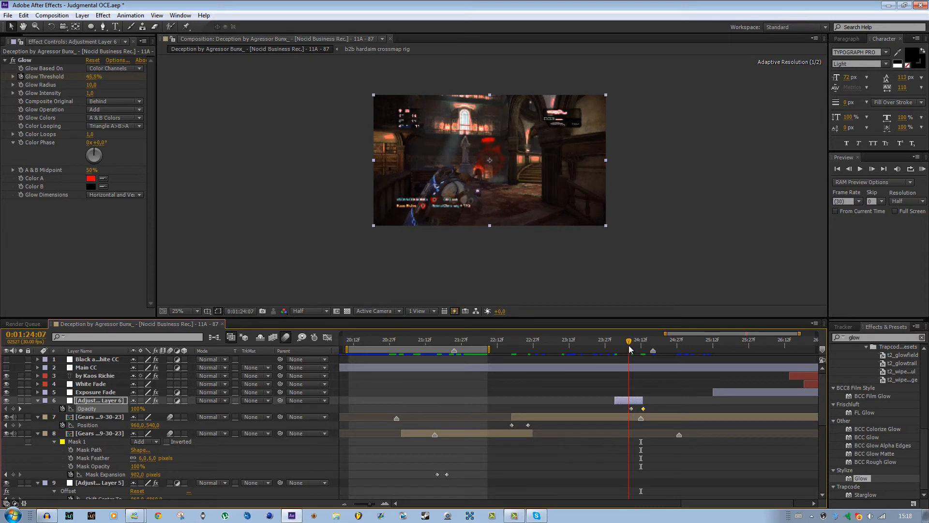
click(615, 396)
drag(613, 399, 624, 425)
key(u)
key(i)
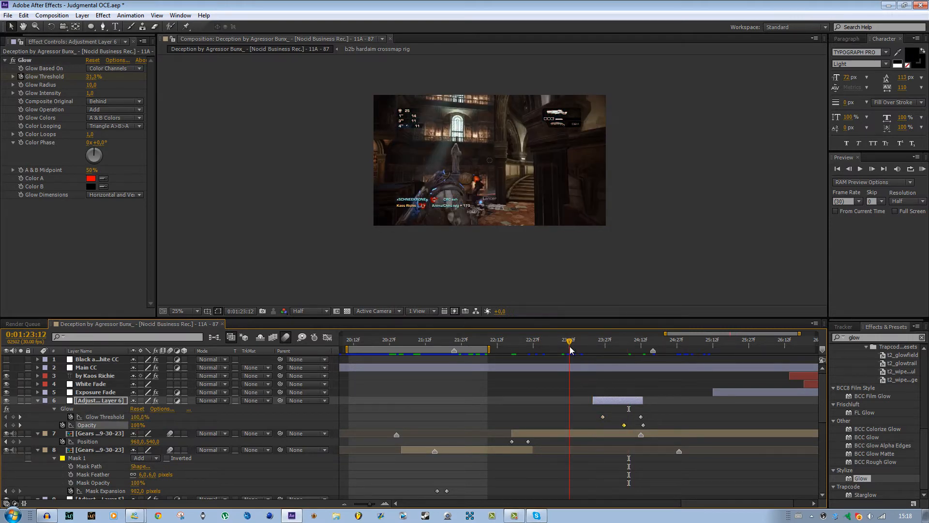
Set the work area from 0:01:23:12 to 0:01:24:27 and run a RAM preview of the red glow.
key(b)
click(676, 343)
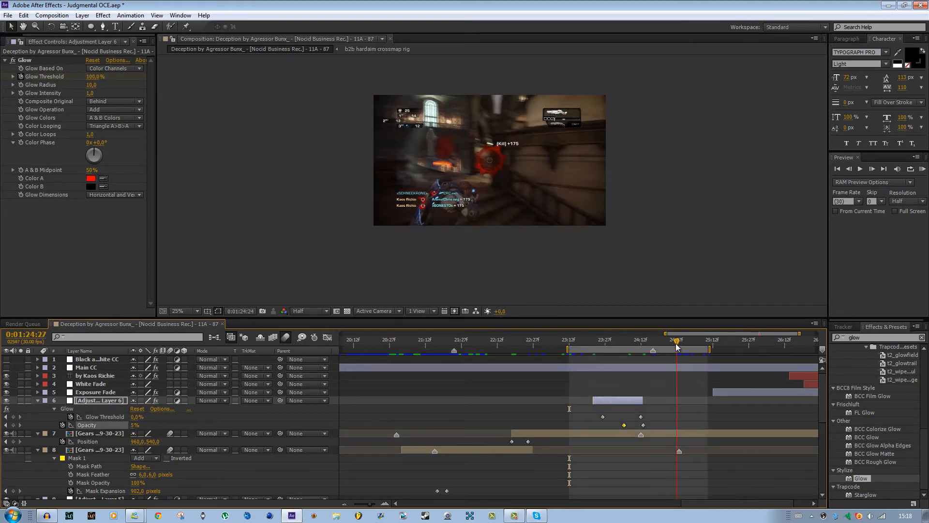
key(n)
click(923, 169)
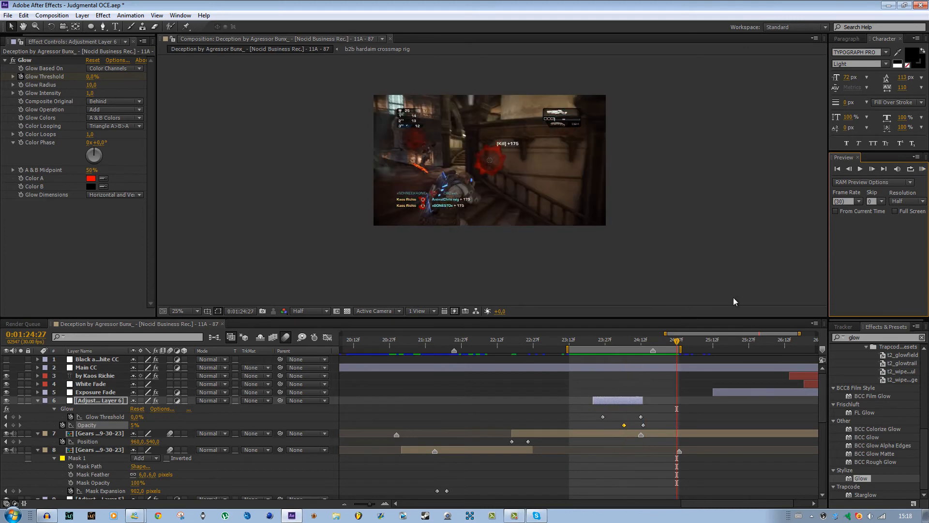
Delete the Exposure Fade, White Fade and credit text layers at the end of the edit.
drag(676, 341, 662, 356)
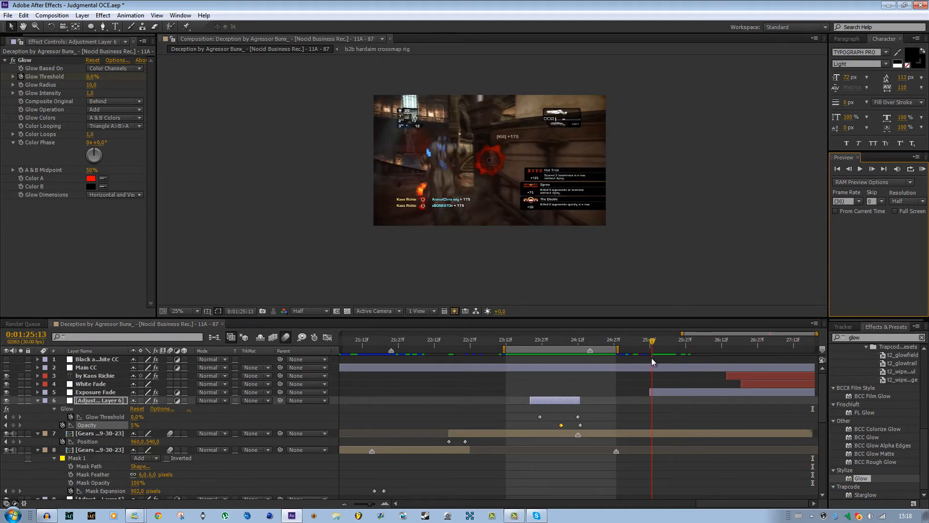
drag(652, 358, 651, 358)
click(734, 393)
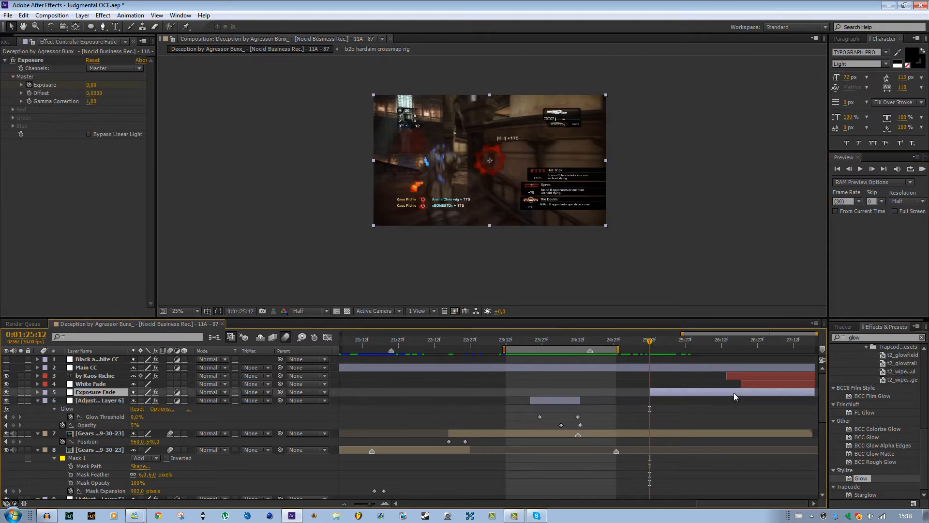
key(Delete)
click(756, 385)
key(Delete)
click(758, 375)
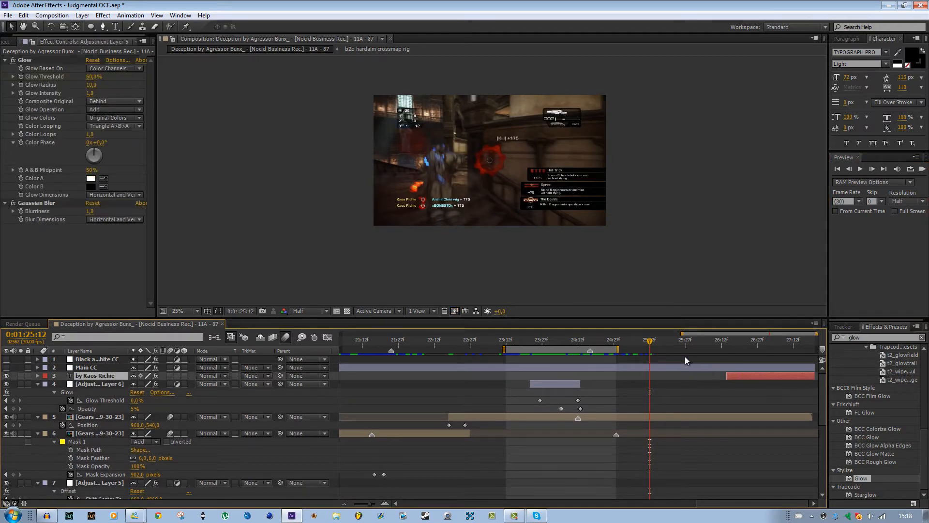
key(Delete)
Create a new adjustment layer, place it directly below Main CC and trim its start to 0:01:25:19.
mouse_move(650, 341)
mouse_down()
mouse_move(823, 347)
mouse_move(665, 352)
mouse_up()
click(656, 367)
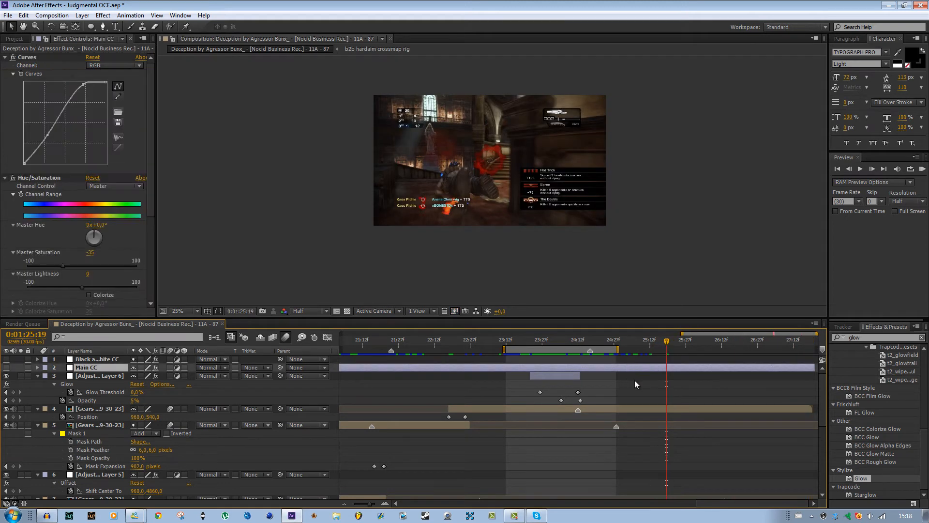
click(80, 15)
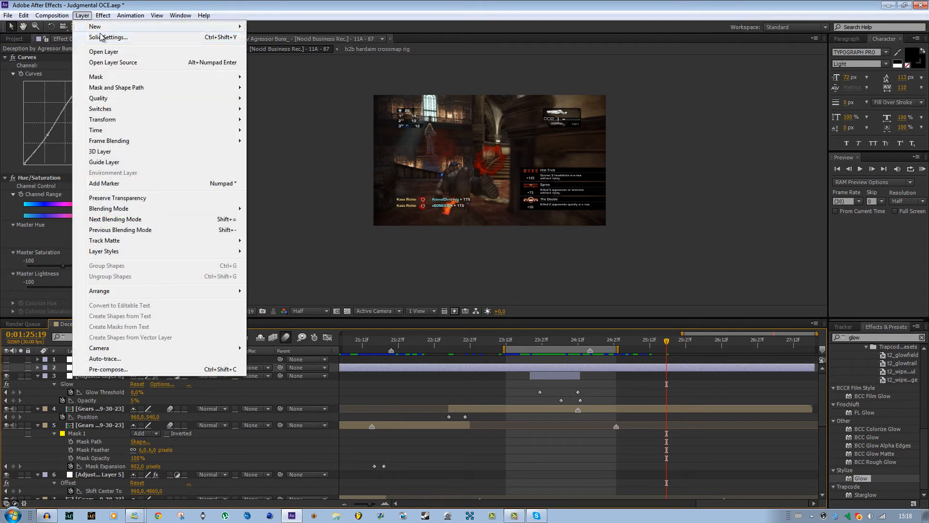
mouse_move(145, 26)
click(283, 91)
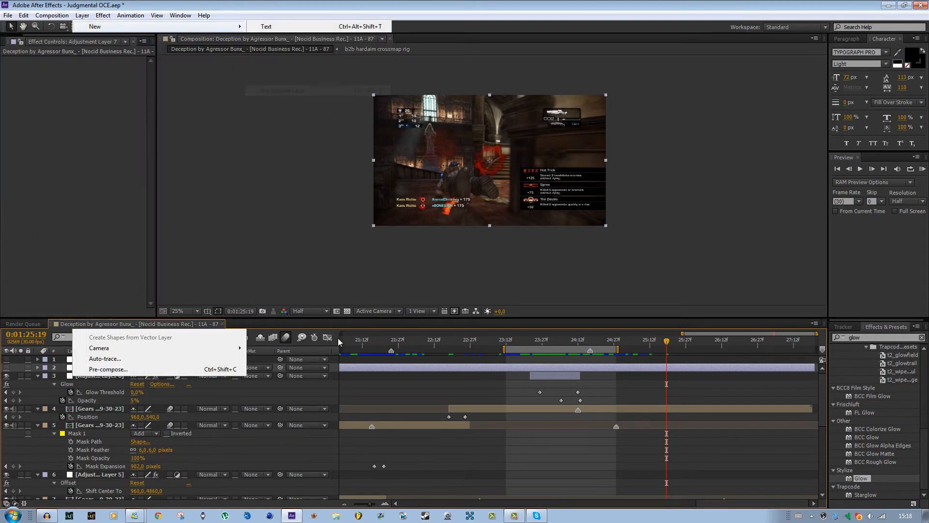
drag(92, 358, 118, 383)
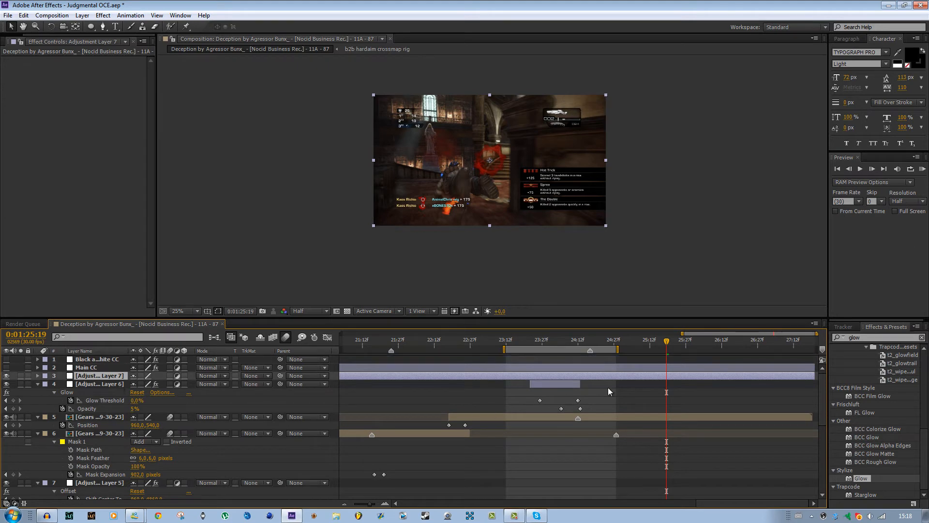
key(alt+bracketleft)
Find the Color Correction Exposure effect and apply it to the new adjustment layer.
click(846, 338)
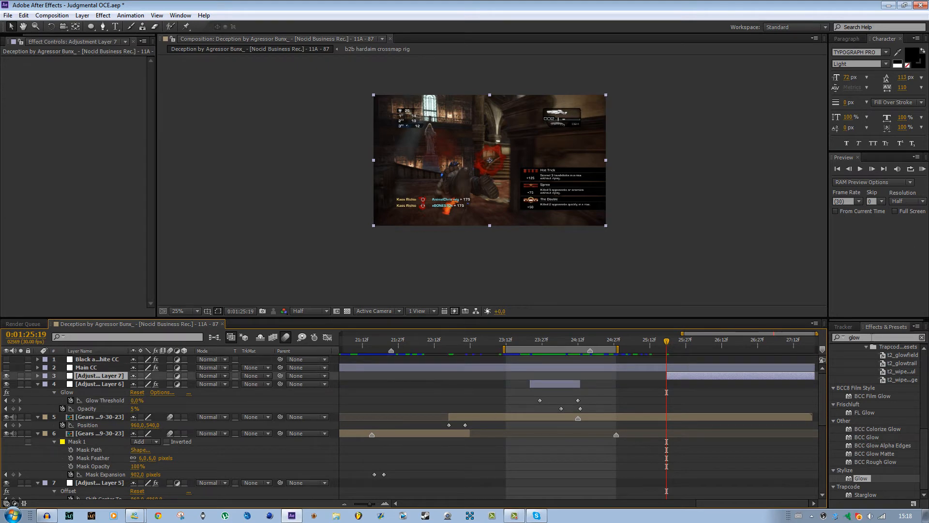
text(exop)
key(BackSpace)
key(BackSpace)
text(posure)
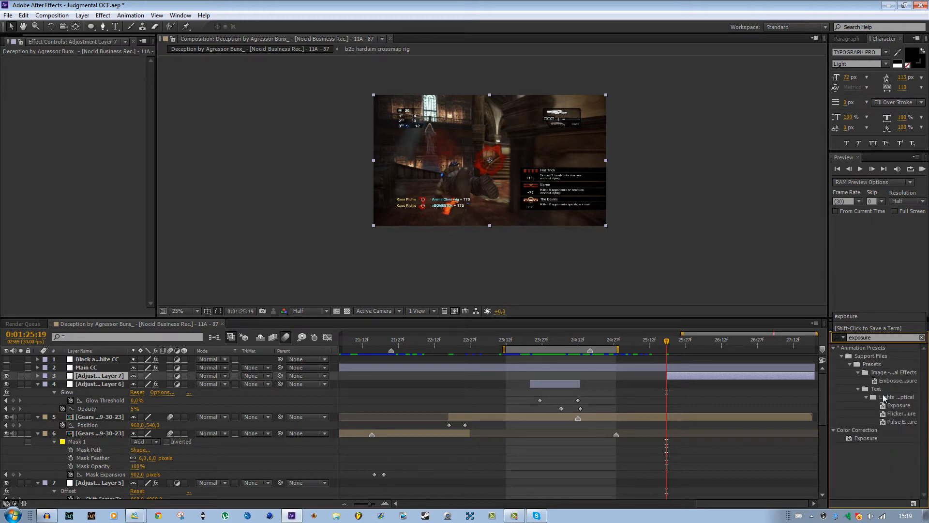
drag(857, 438, 693, 375)
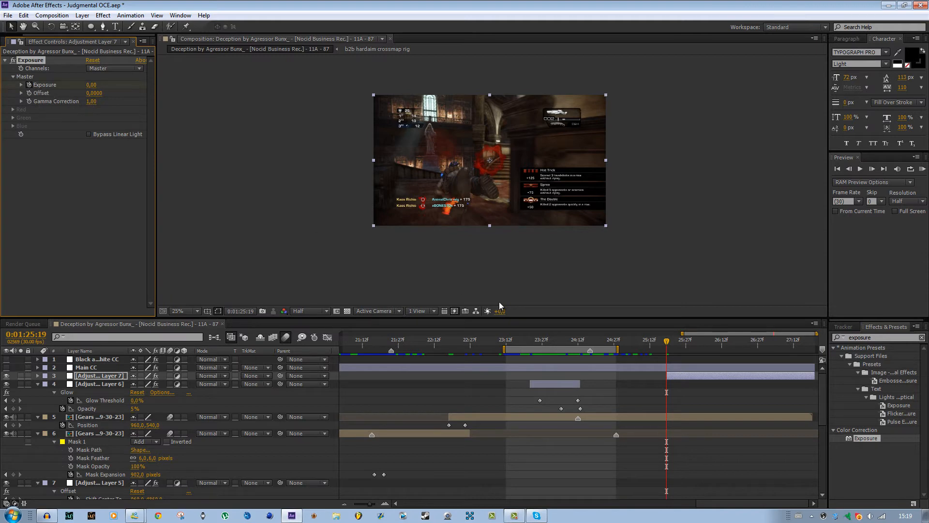
Keyframe the Exposure from 0 at 0:01:25:19 to 11.07 at 0:01:27:19 and inspect the blown-out frame up close.
key(u)
drag(670, 346, 809, 356)
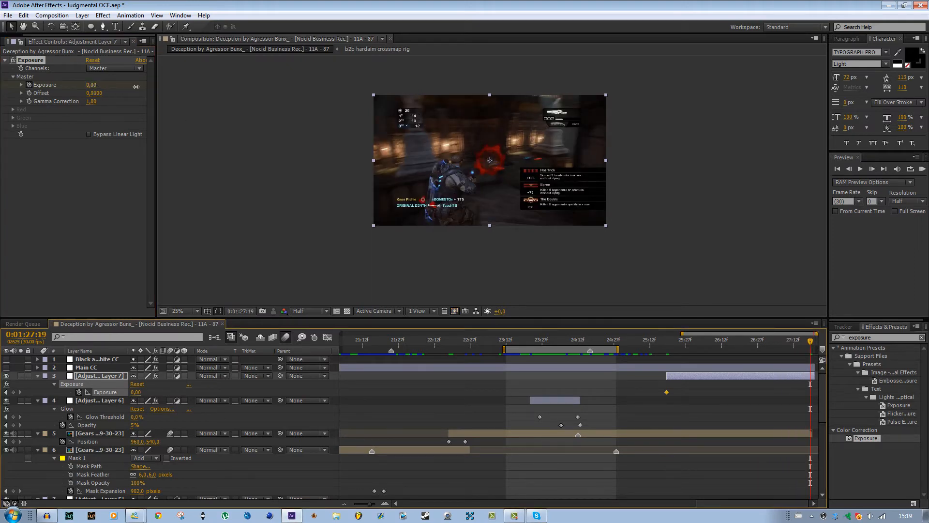
mouse_move(136, 87)
mouse_down()
mouse_move(145, 87)
mouse_move(120, 112)
mouse_move(121, 89)
mouse_up()
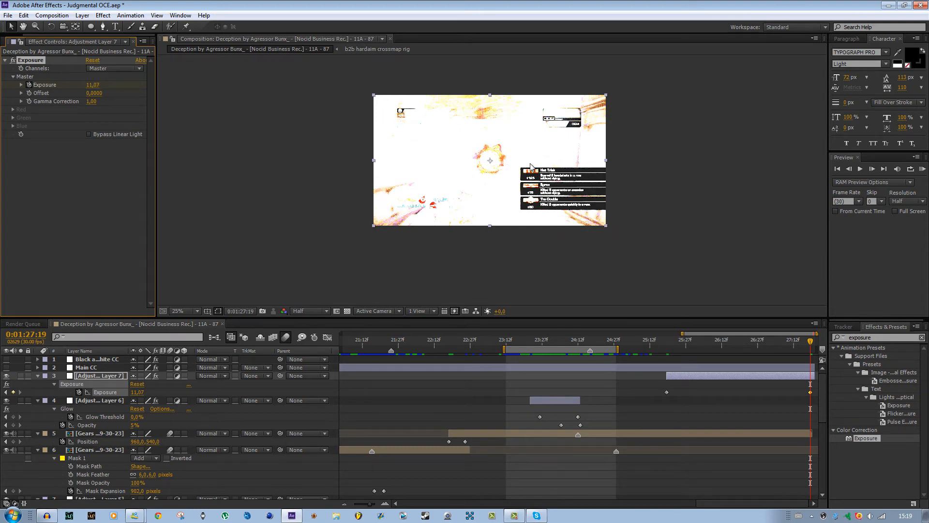
scroll(485, 182, up, 2)
scroll(518, 128, down, 1)
scroll(518, 129, up, 1)
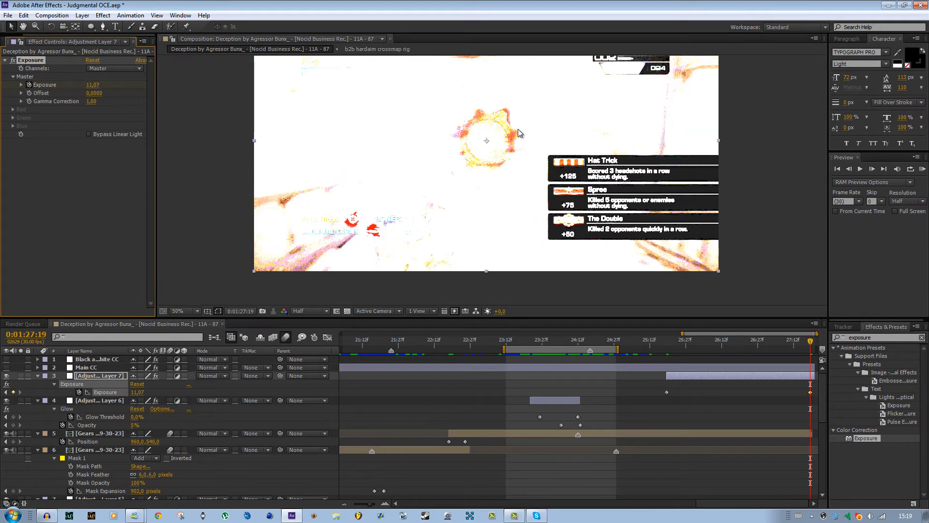
Try an Exposure of 22 on the adjustment layer at 0:01:27:19, and undo that change.
scroll(479, 187, down, 1)
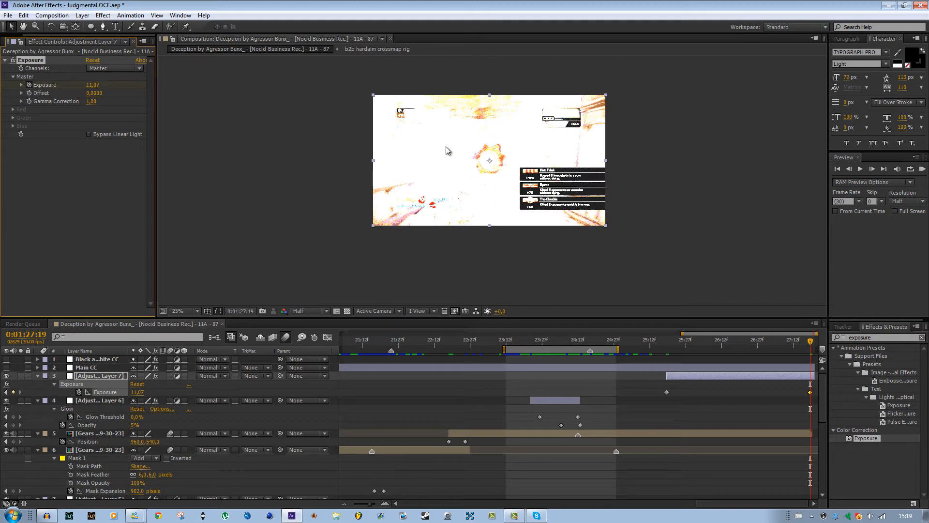
drag(136, 85, 548, 122)
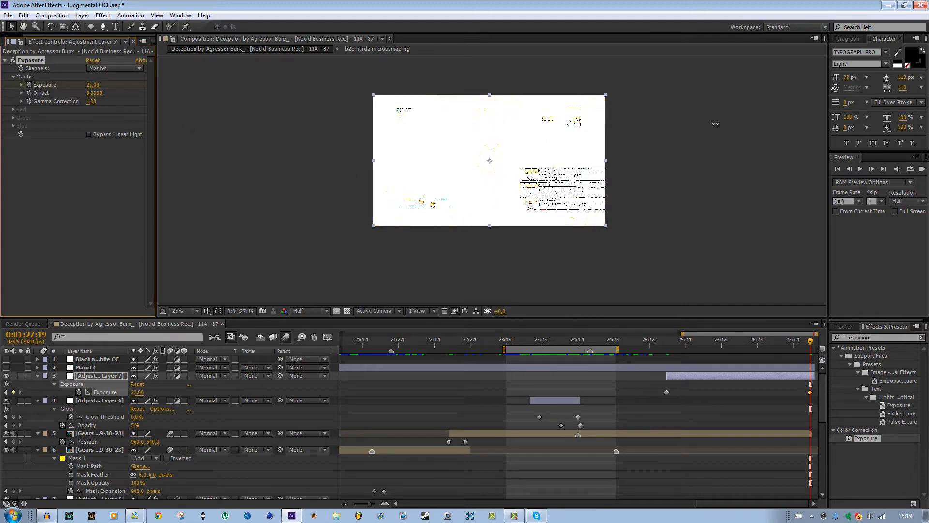
scroll(492, 180, up, 4)
scroll(629, 163, down, 4)
key(ctrl+z)
scroll(526, 182, up, 1)
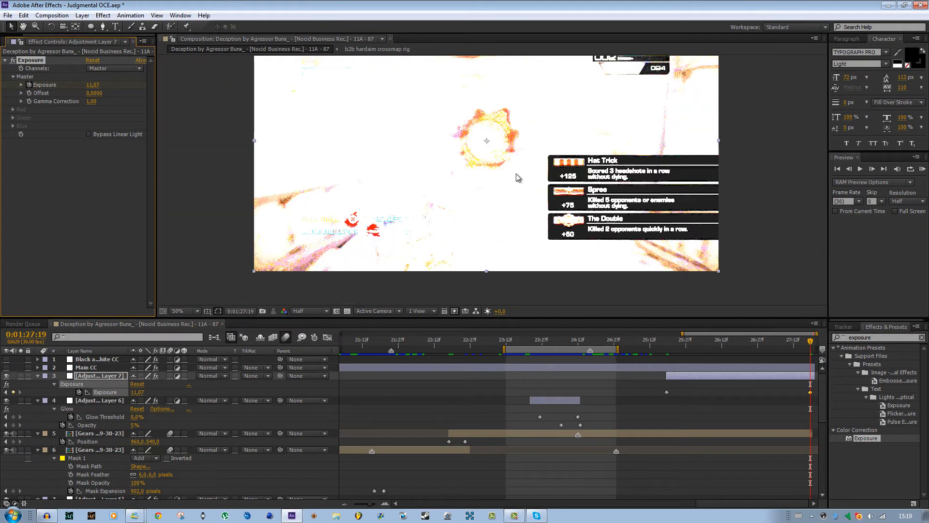
Create a new solid layer in pure white (FFFFFF).
click(82, 15)
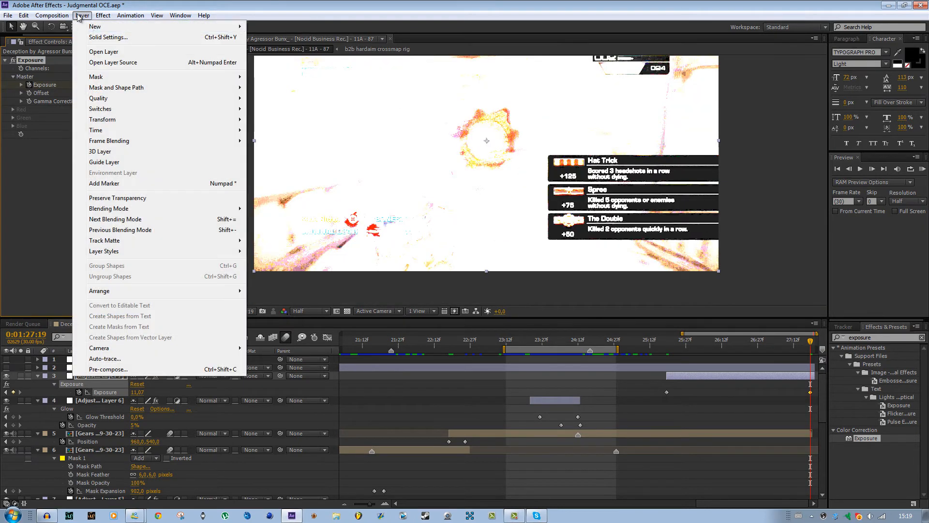
click(85, 15)
click(84, 15)
mouse_move(222, 26)
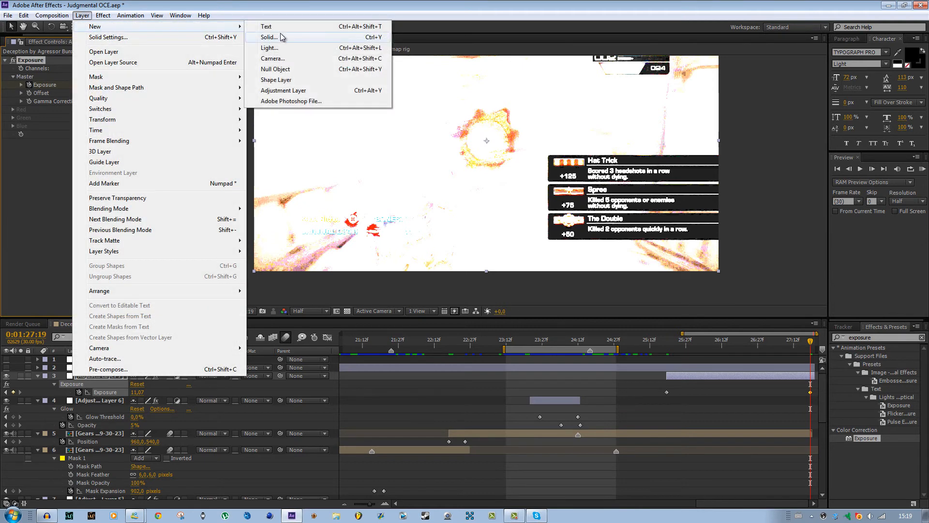
click(281, 38)
click(242, 227)
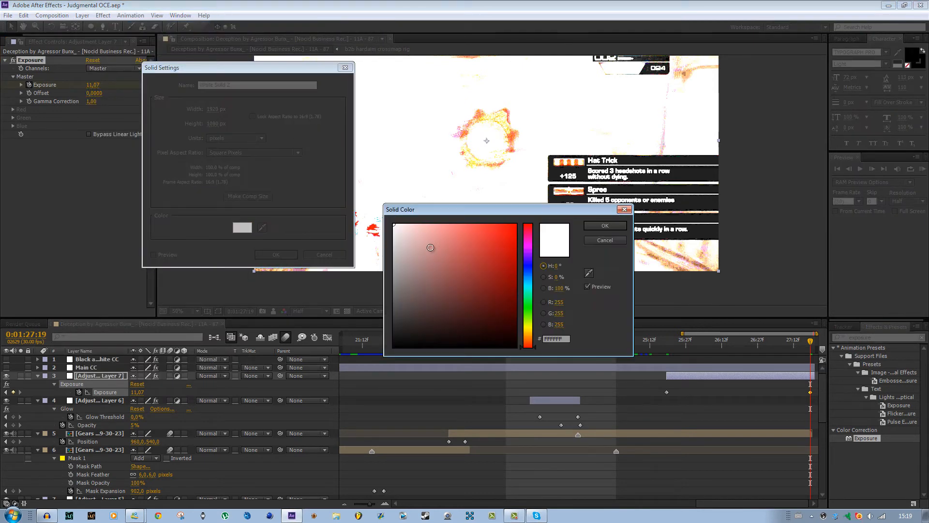
click(604, 229)
click(290, 255)
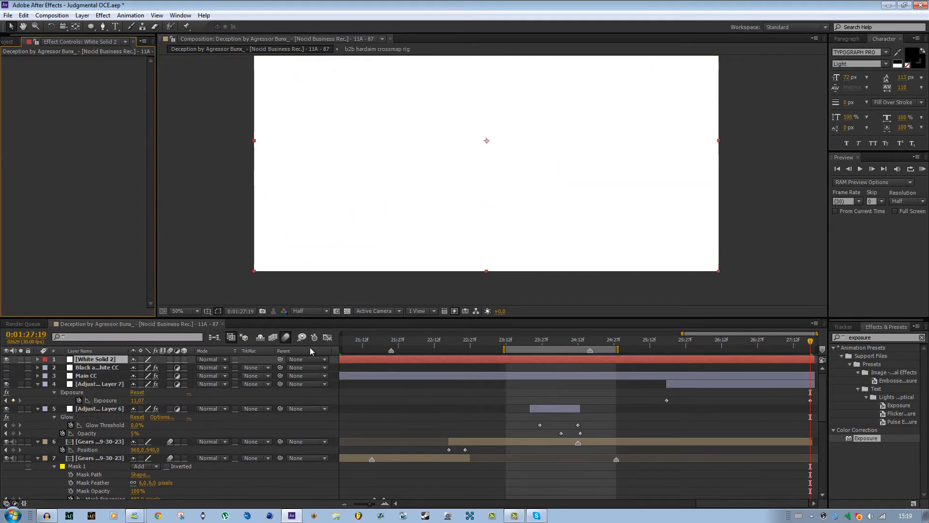
Place the white solid directly below Main CC and trim its start to 0:01:26:19.
drag(95, 359, 115, 376)
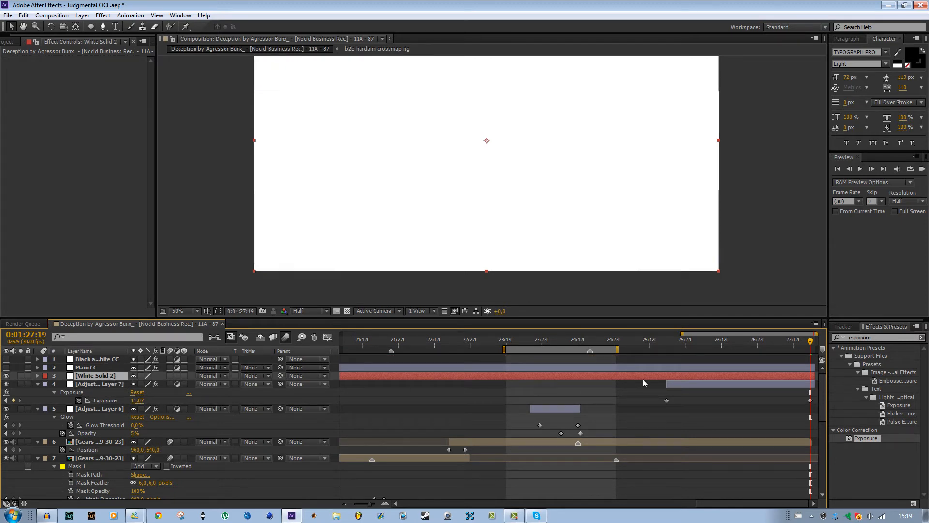
drag(752, 346, 739, 347)
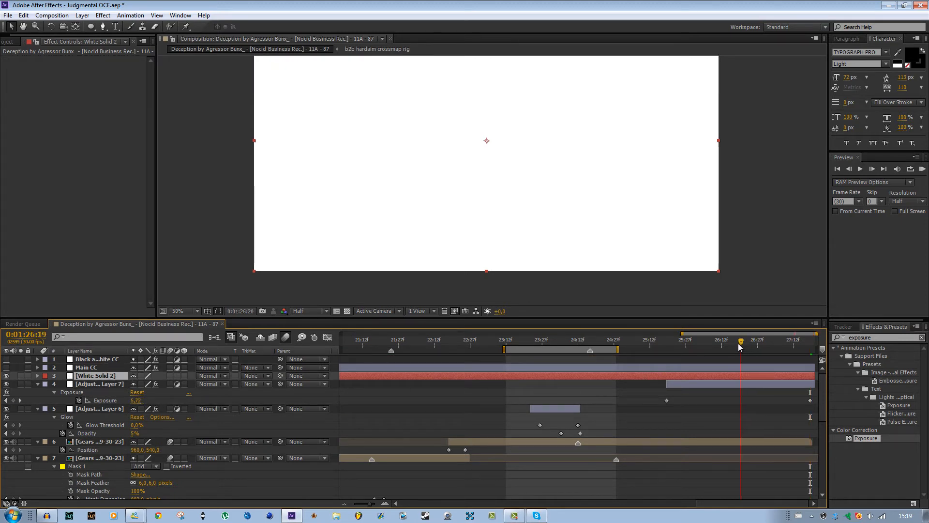
key(alt+bracketleft)
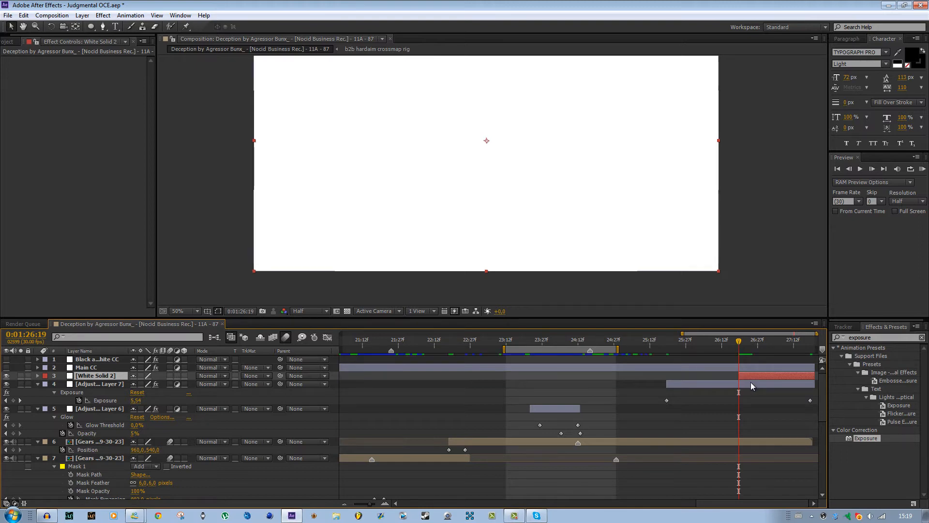
Keyframe the white solid's Opacity from 0% at 0:01:26:19 to 100% at 0:01:27:13.
key(t)
click(63, 383)
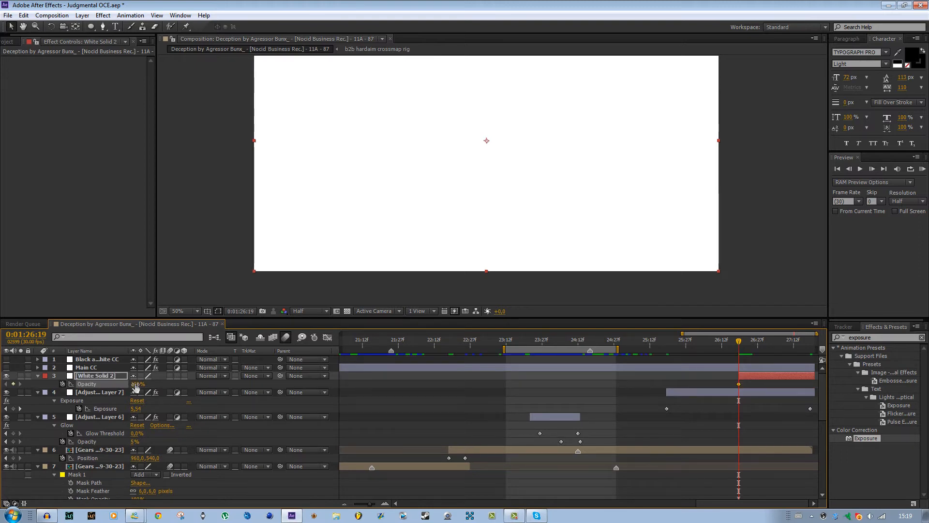
drag(136, 384, 794, 346)
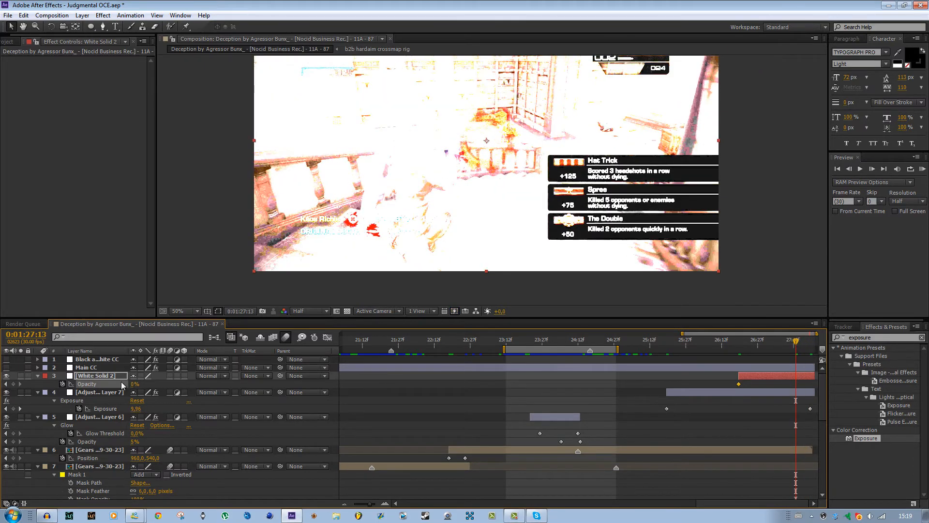
drag(134, 385, 643, 382)
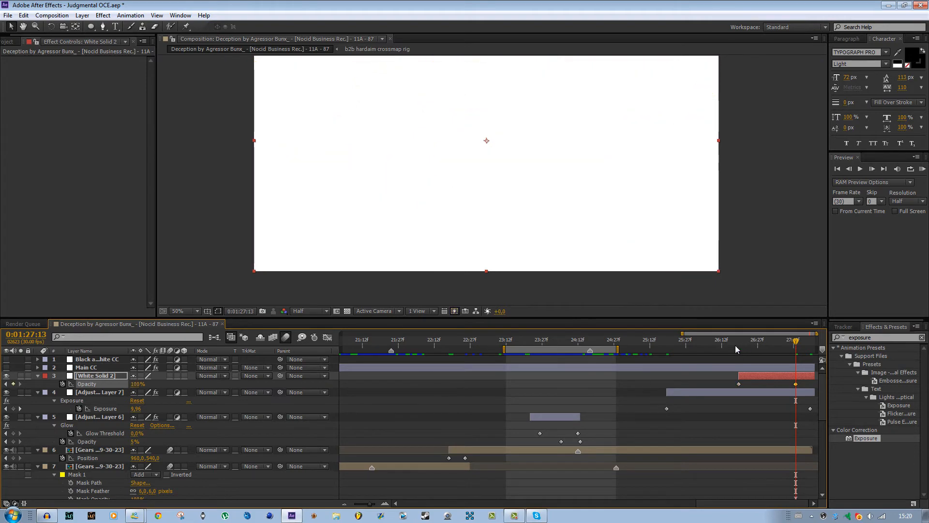
Scrub through the closing seconds to check how the exposure and white solid fade the footage out.
drag(736, 345, 794, 357)
scroll(616, 264, down, 4)
scroll(616, 264, up, 1)
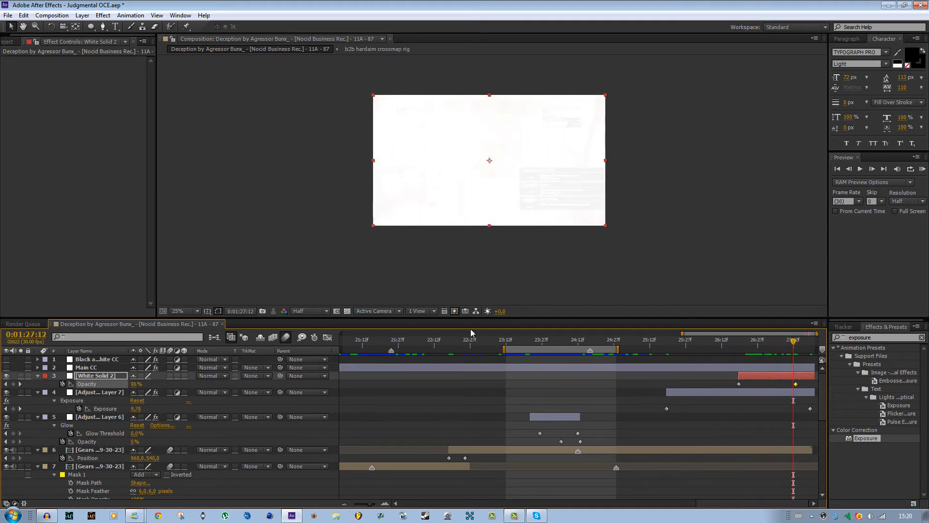
click(456, 312)
click(484, 322)
click(724, 347)
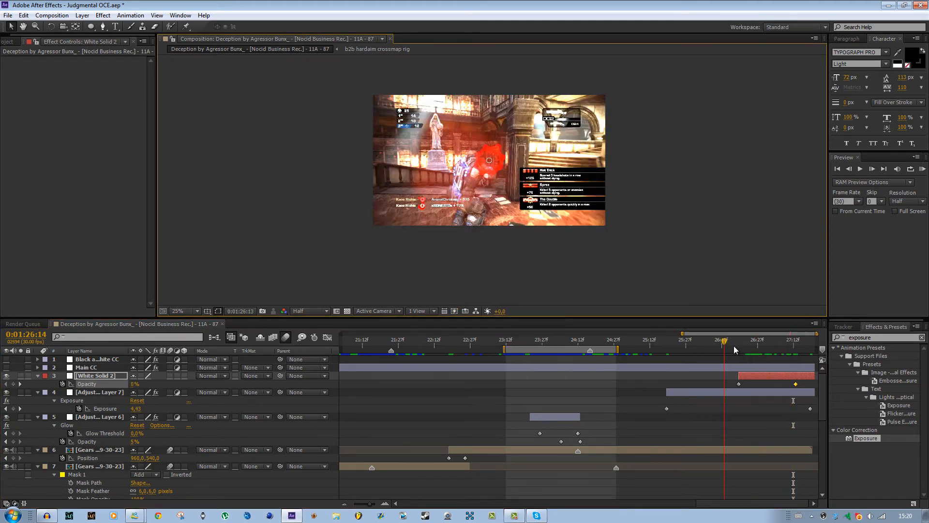
drag(734, 346, 756, 345)
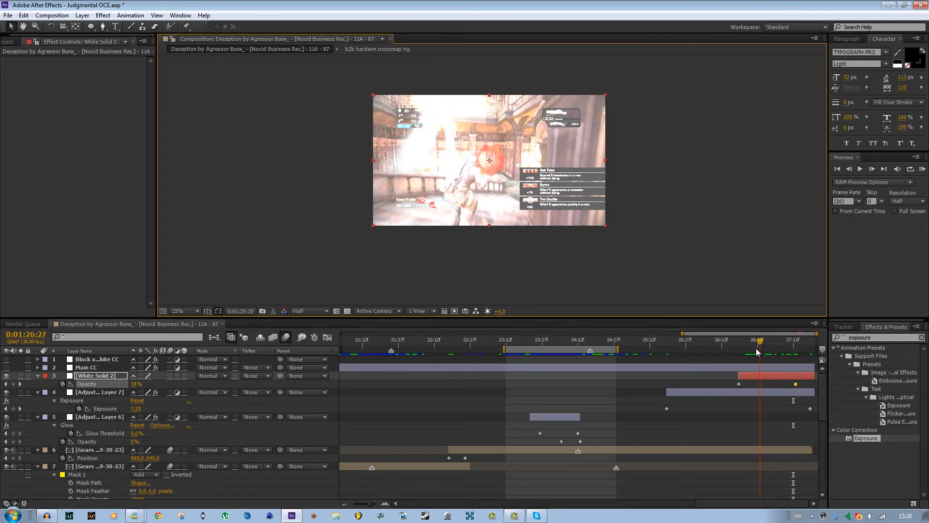
Add a text layer reading "by" plus the creator's name and position it in the frame's lower-left corner.
click(116, 26)
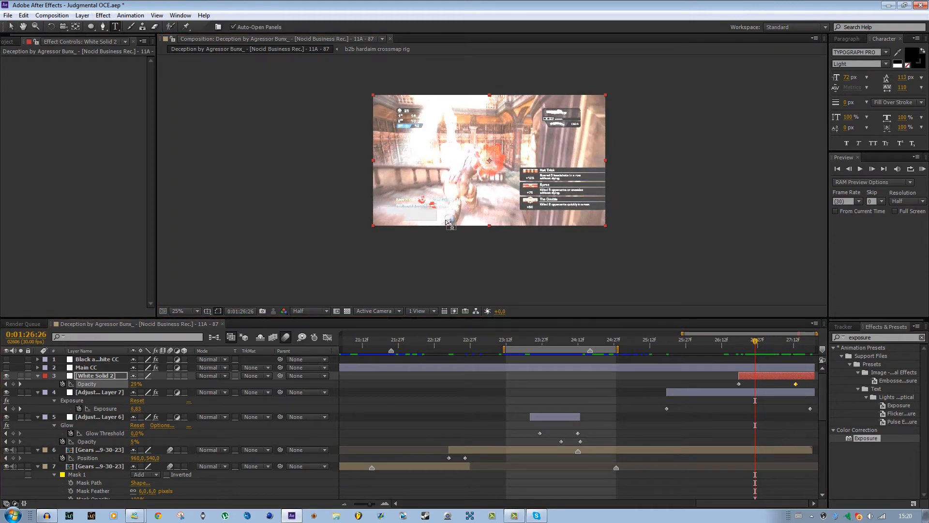
drag(378, 207, 478, 222)
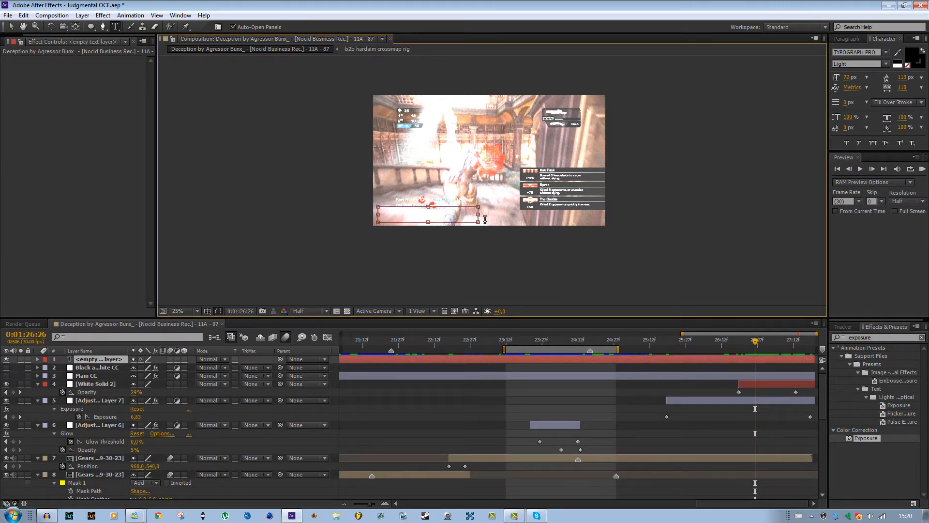
text(by Kaos Richie)
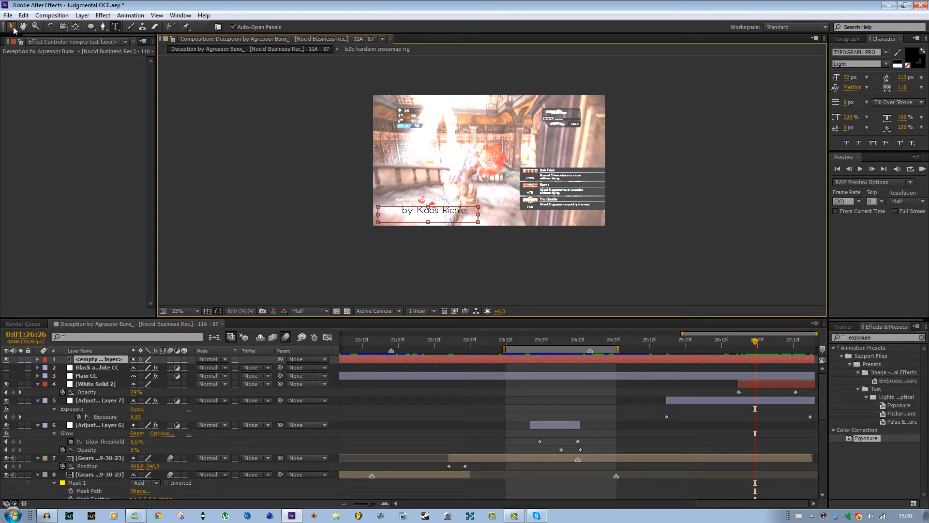
click(11, 26)
drag(418, 215, 396, 219)
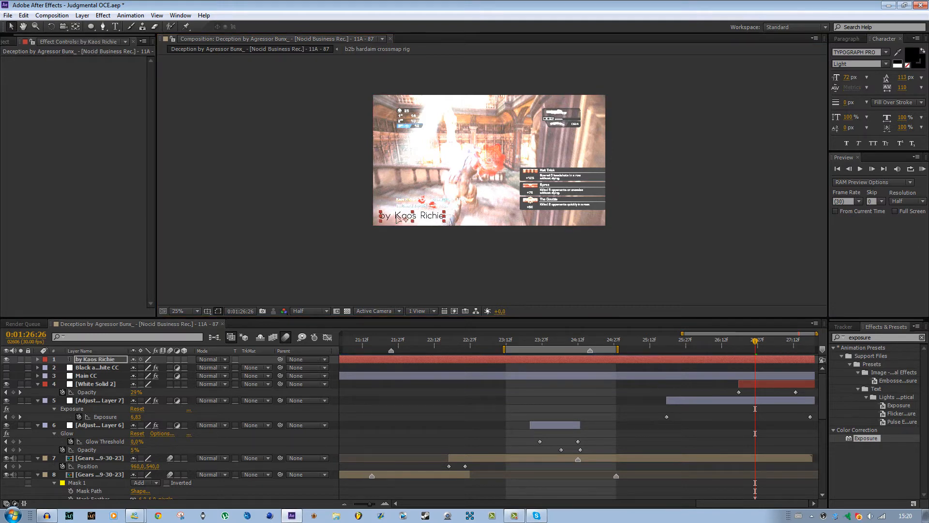
Place the credit text layer directly below Main CC and trim its start to 0:01:26:25.
drag(100, 360, 120, 378)
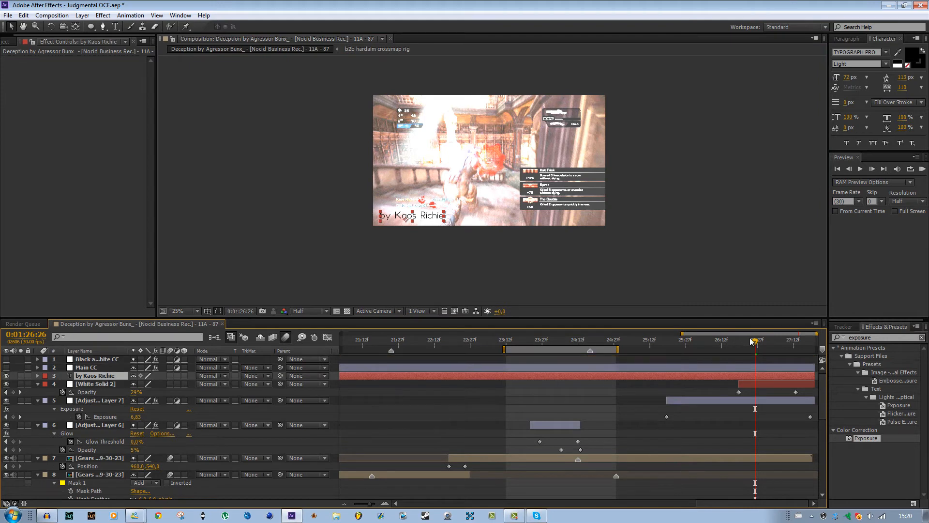
drag(752, 341, 741, 342)
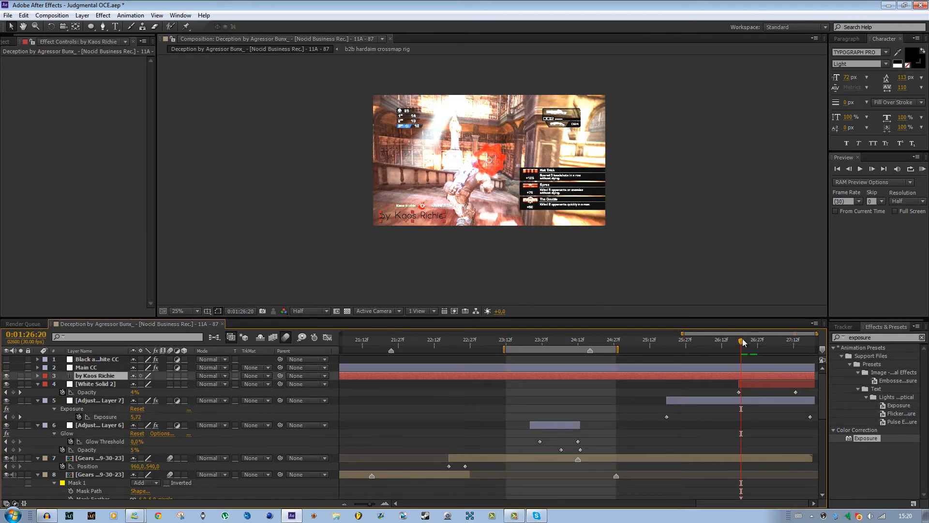
drag(742, 343, 755, 344)
key(alt+bracketleft)
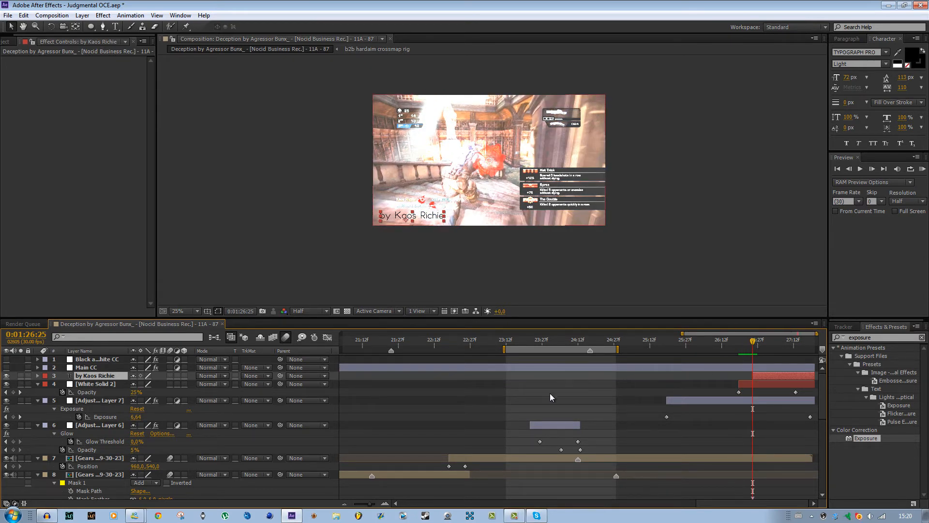
Keyframe the credit text's Opacity from 0% at 0:01:26:25 to 100% at 0:01:27:05 and apply Easy Ease to both keyframes.
key(t)
click(62, 384)
drag(138, 384, 24, 384)
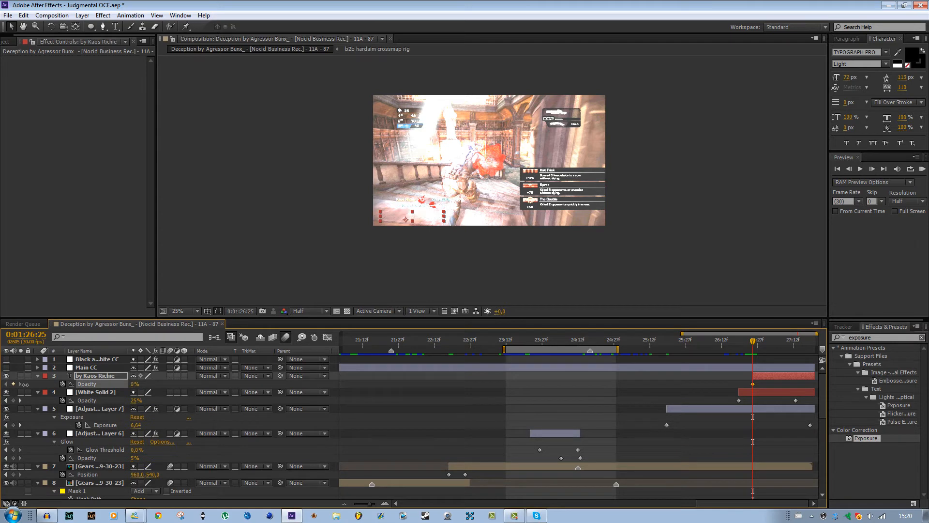
drag(756, 339, 780, 340)
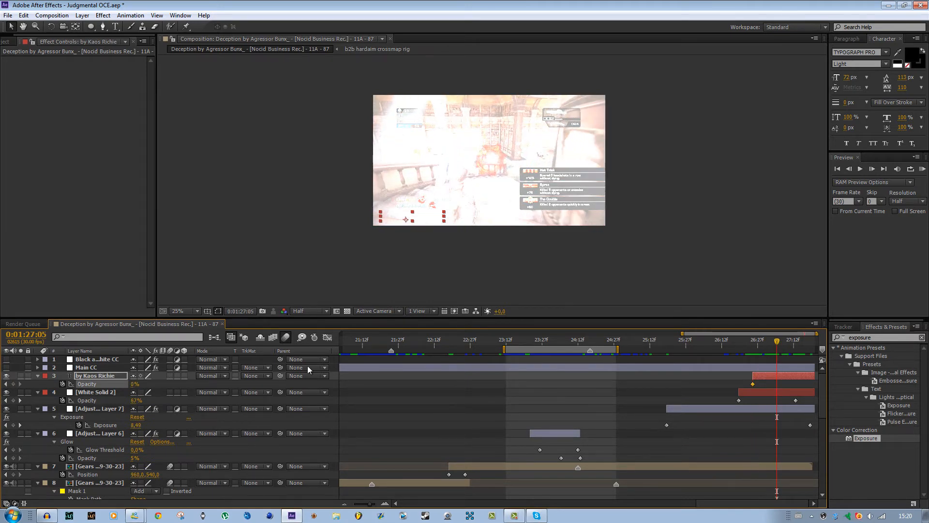
drag(131, 384, 305, 386)
drag(794, 386, 680, 391)
key(F9)
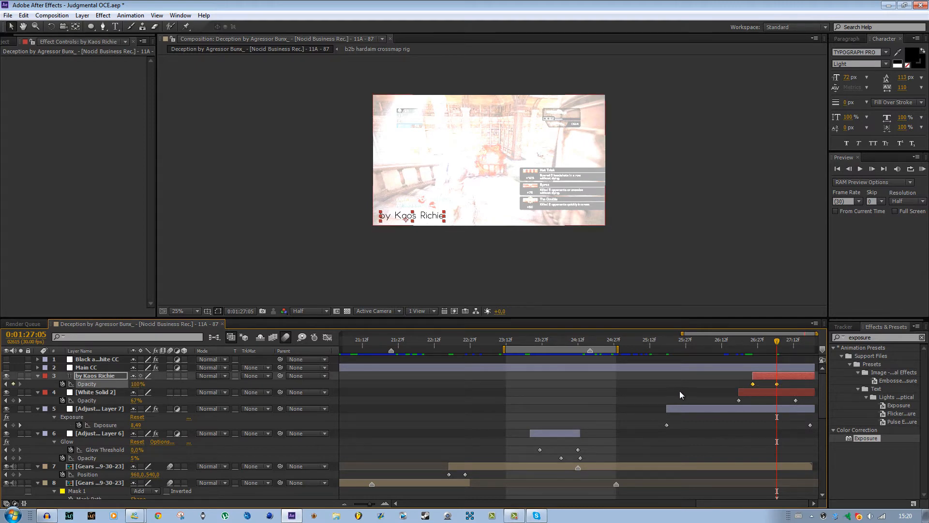
Set the work area over the closing fades and play a RAM preview of the ending.
click(655, 350)
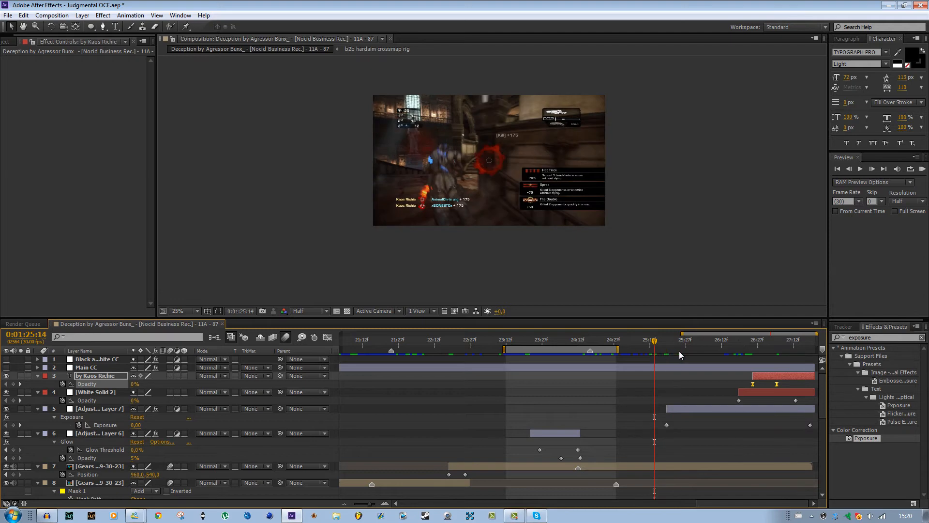
key(b)
key(space)
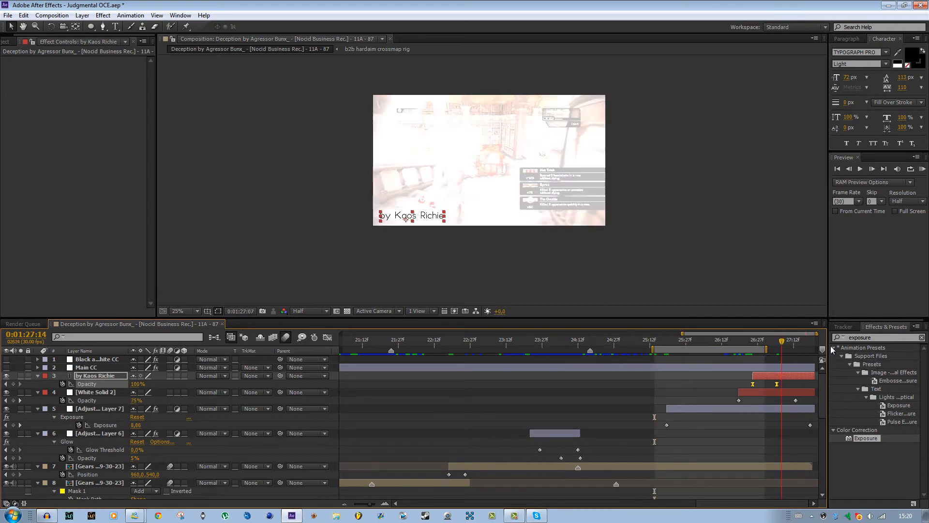
click(921, 169)
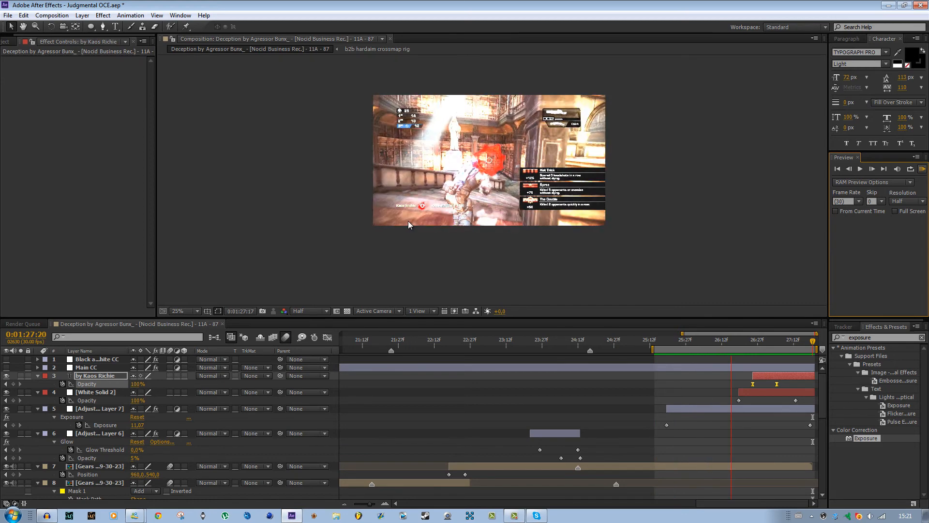
key(space)
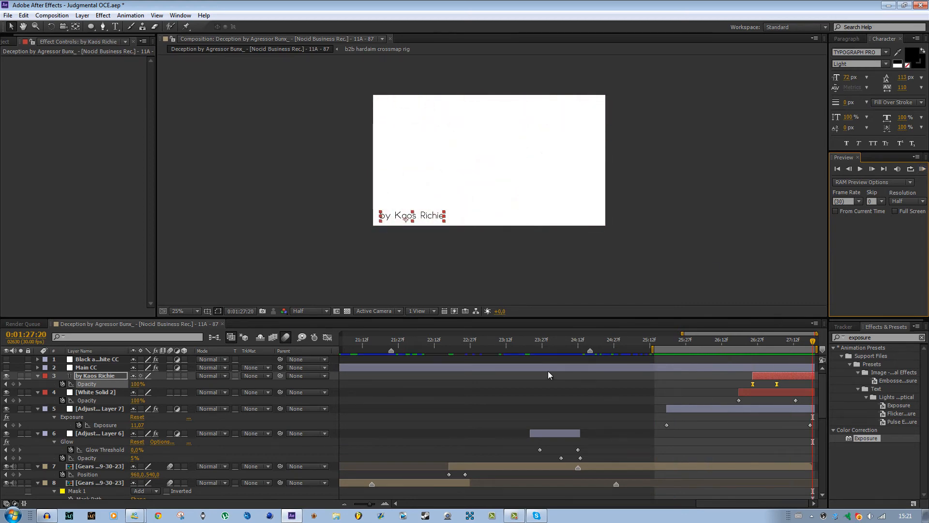
Deselect the credit layer, review the full layer stack across the edit, and return the playhead to 0:01:03:27.
click(638, 373)
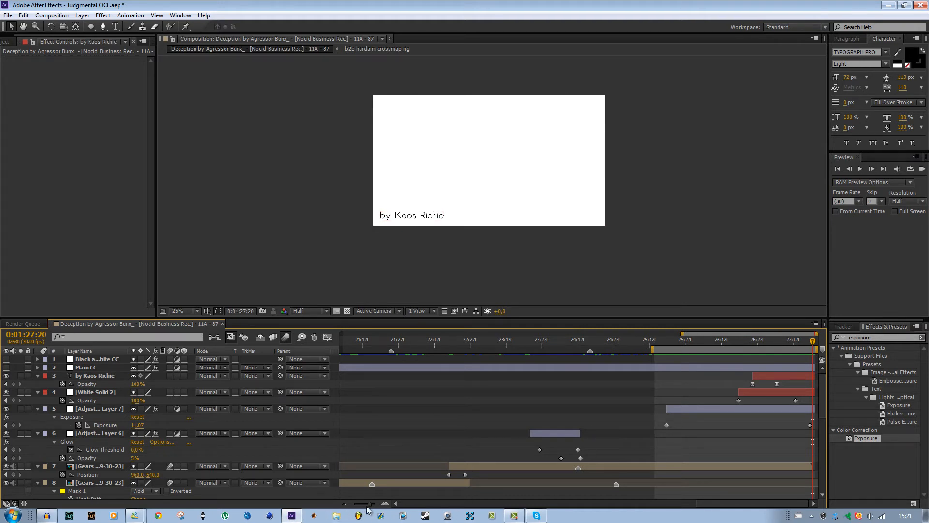
drag(367, 505, 355, 504)
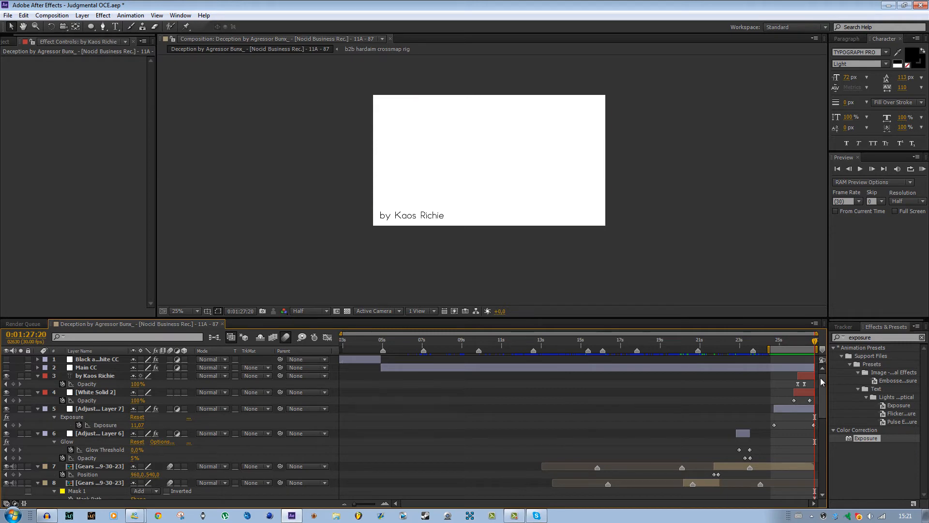
drag(822, 379, 820, 482)
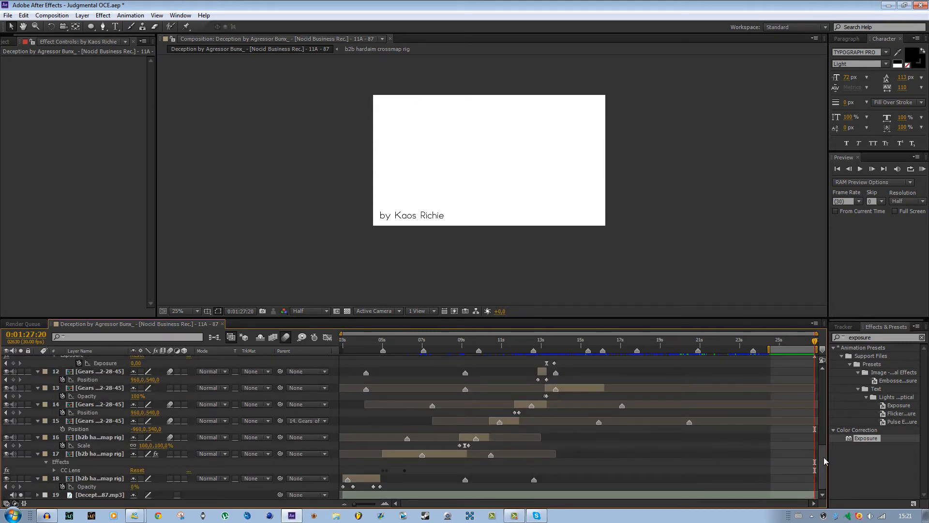
drag(827, 409, 822, 358)
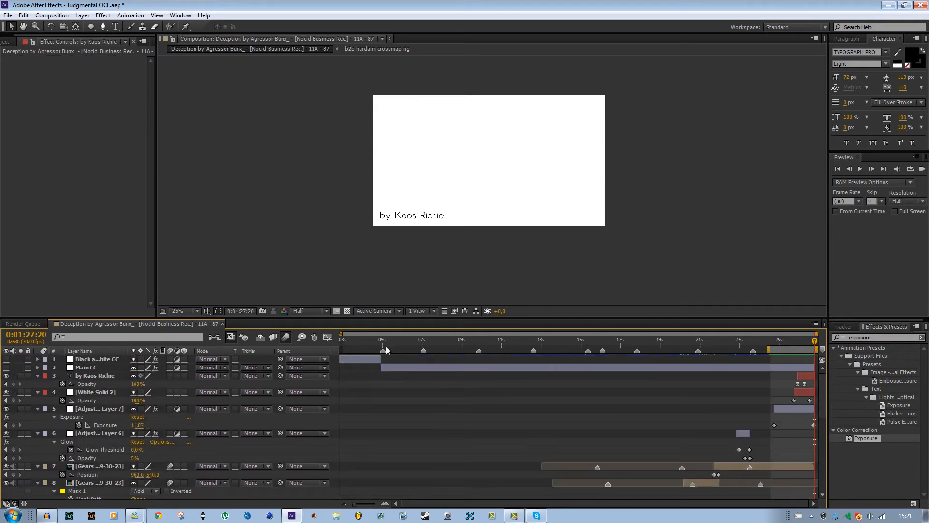
drag(385, 347, 322, 342)
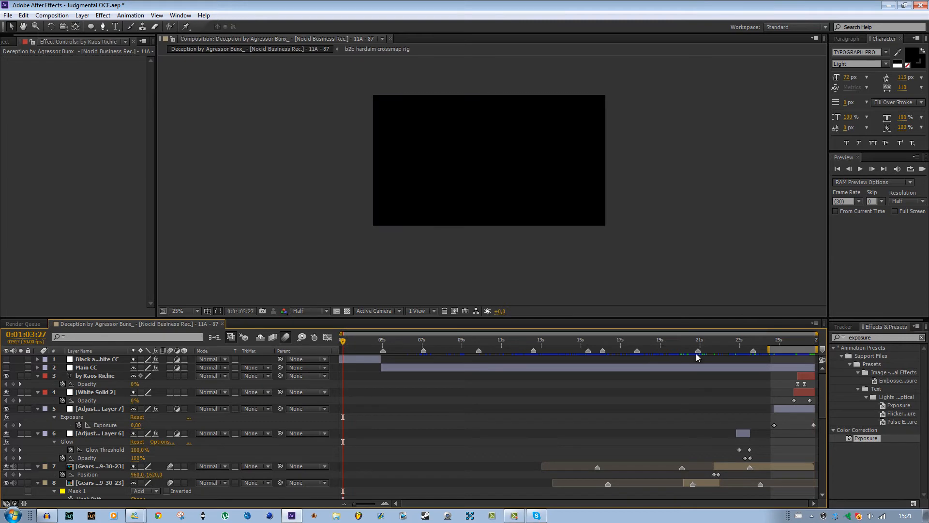
Scrub through the opening clip from 0:01:03:27 to 0:01:05:02.
mouse_move(822, 376)
mouse_down()
mouse_move(842, 486)
mouse_move(833, 340)
mouse_move(814, 510)
mouse_move(834, 408)
mouse_move(825, 380)
mouse_up()
click(353, 341)
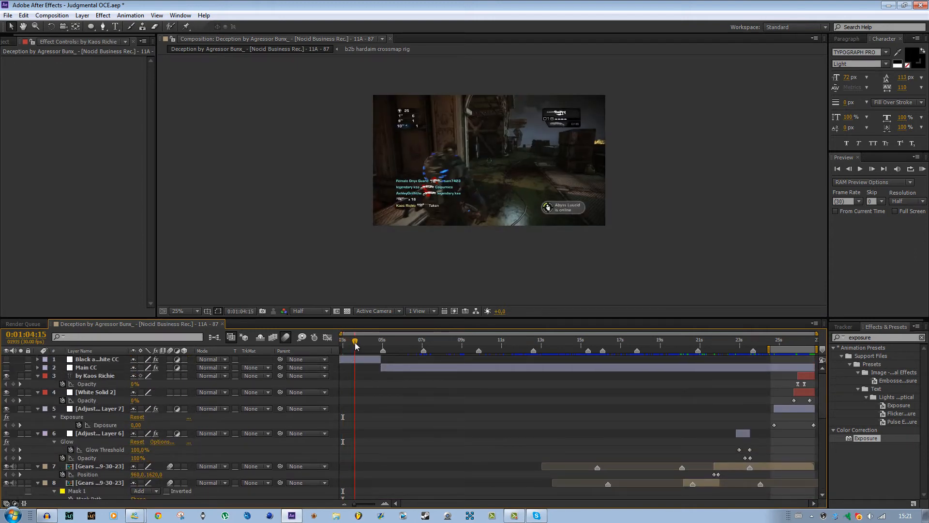
click(359, 346)
drag(359, 345, 365, 345)
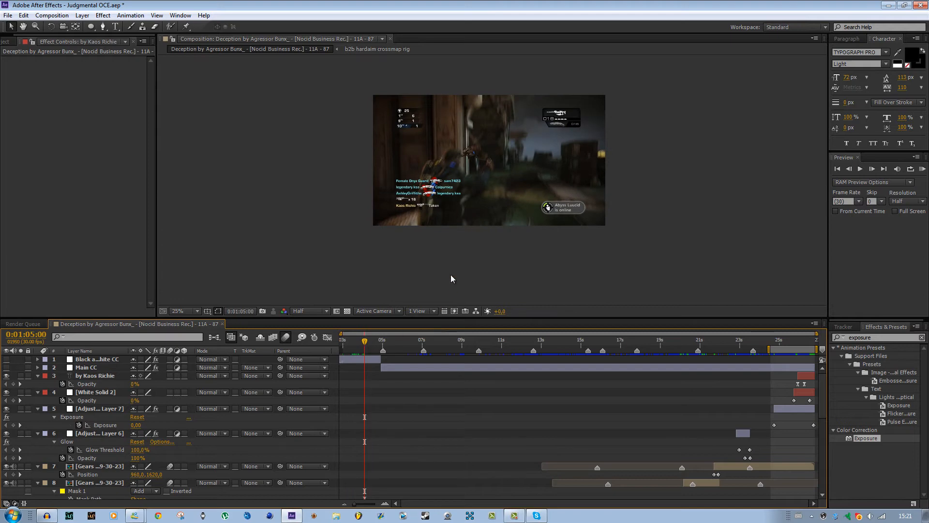
scroll(451, 275, up, 2)
scroll(455, 286, down, 2)
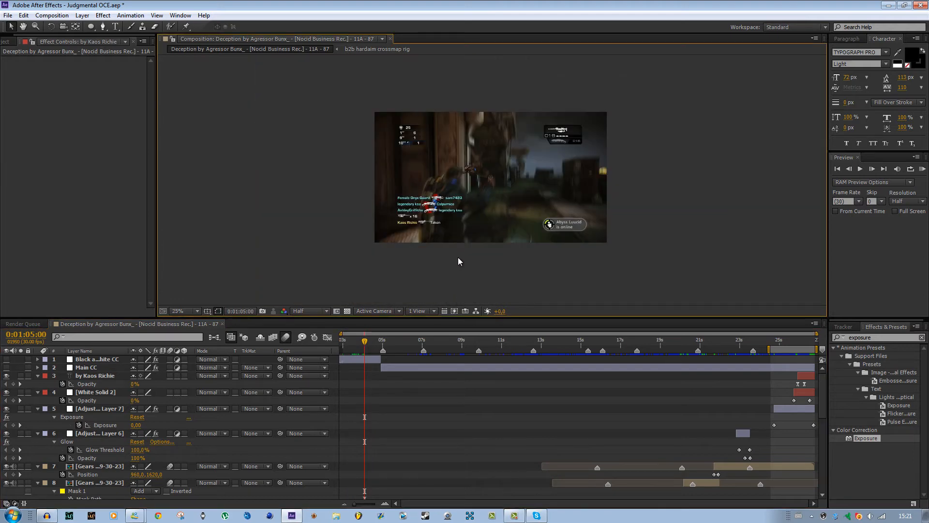
mouse_move(365, 346)
mouse_down()
mouse_move(353, 345)
mouse_move(378, 347)
mouse_move(349, 346)
mouse_move(377, 345)
mouse_move(353, 343)
mouse_move(366, 345)
mouse_up()
Collapse the effects on the Black and White CC layer, make the layer visible, and move the playhead to 0:01:04:23.
click(374, 360)
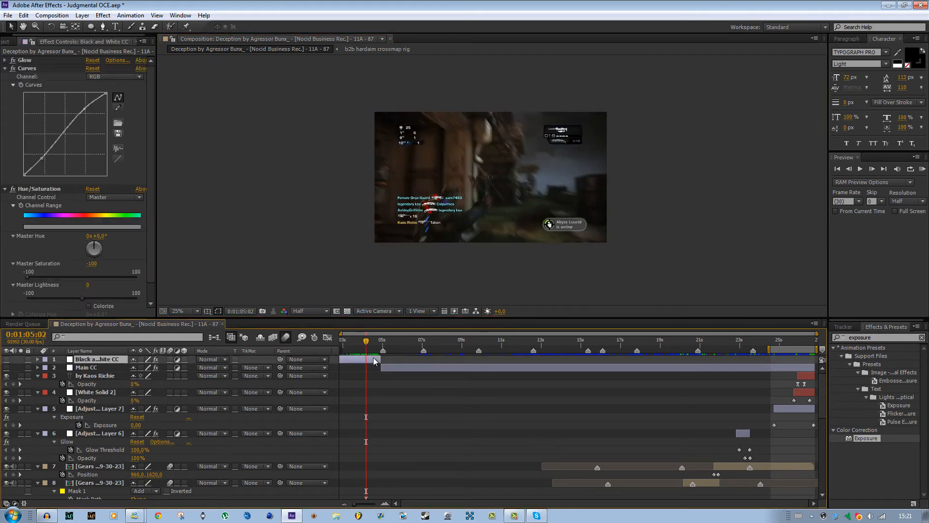
click(5, 70)
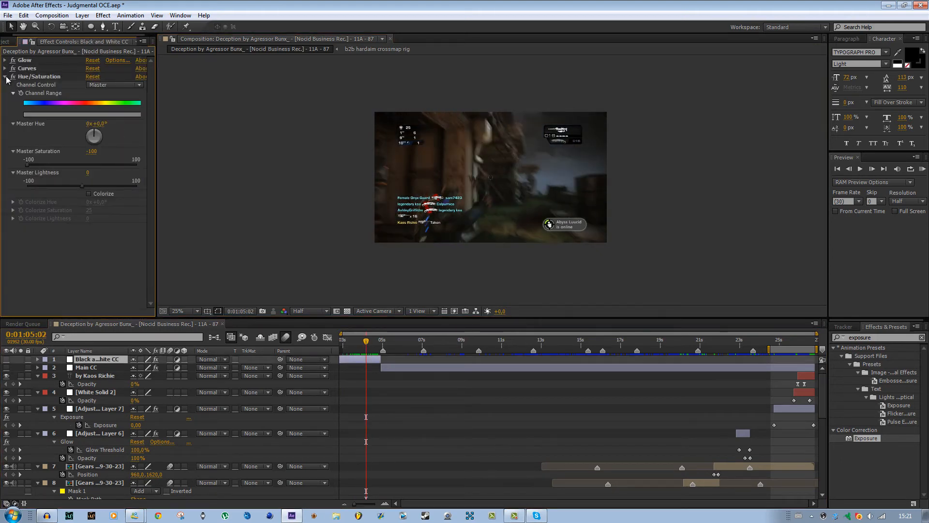
click(5, 76)
click(20, 61)
click(13, 60)
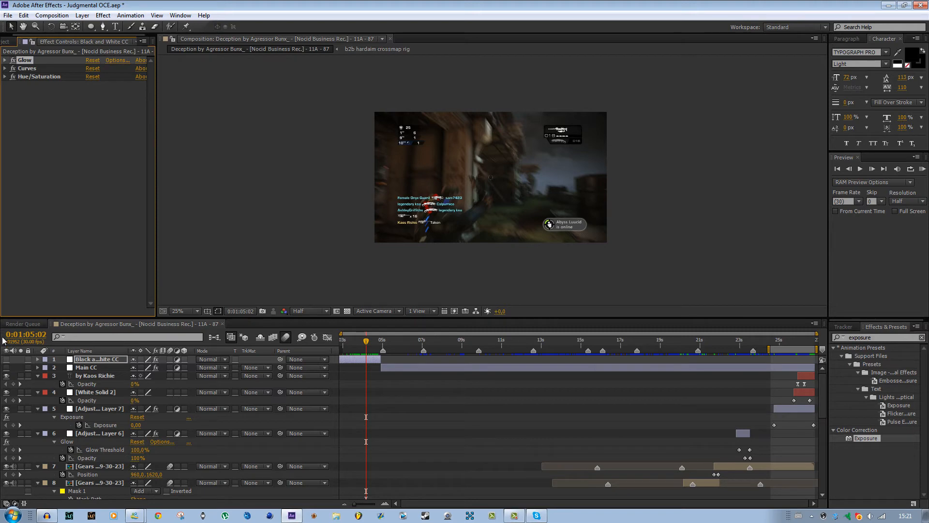
click(7, 359)
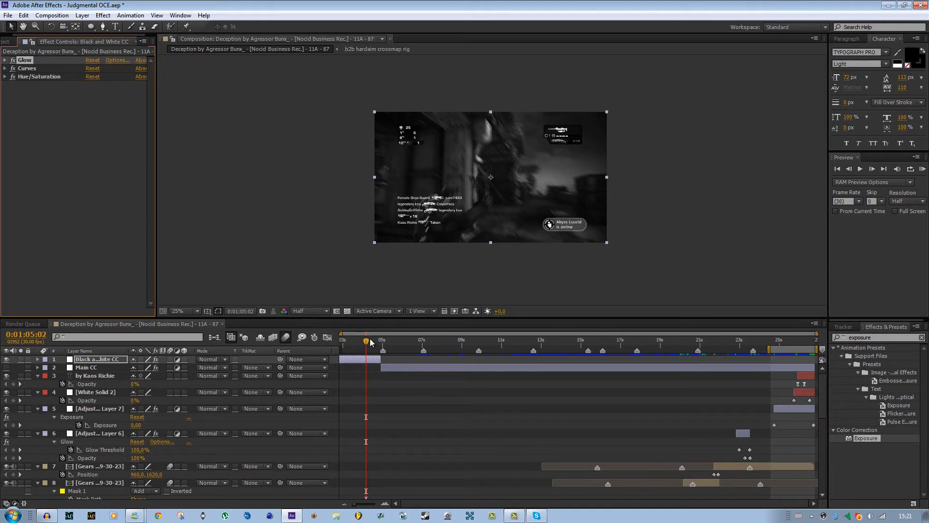
mouse_move(370, 342)
mouse_down()
mouse_move(341, 342)
mouse_move(360, 342)
mouse_up()
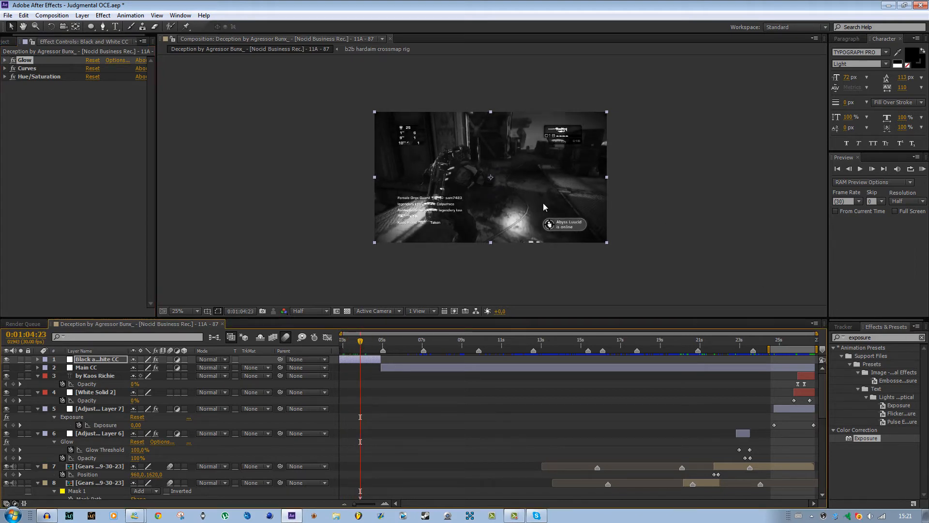
Delete the Glow, Hue/Saturation and Curves effects from the Black and White CC layer.
drag(822, 397, 797, 360)
click(57, 143)
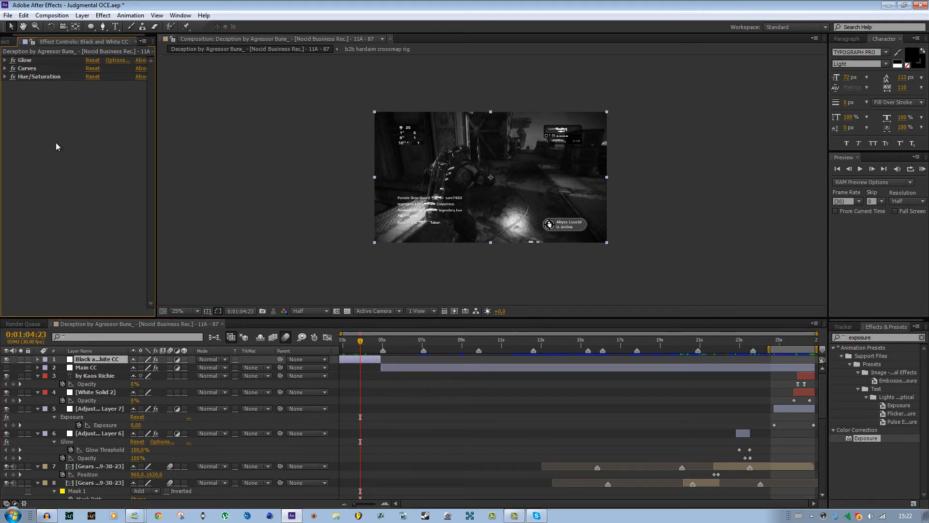
click(13, 60)
key(Delete)
click(31, 69)
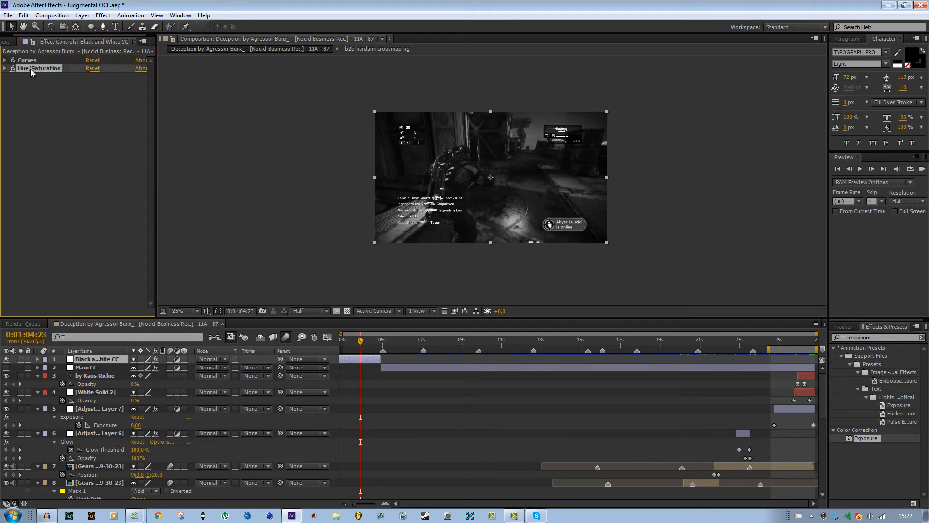
key(Delete)
click(27, 58)
key(Delete)
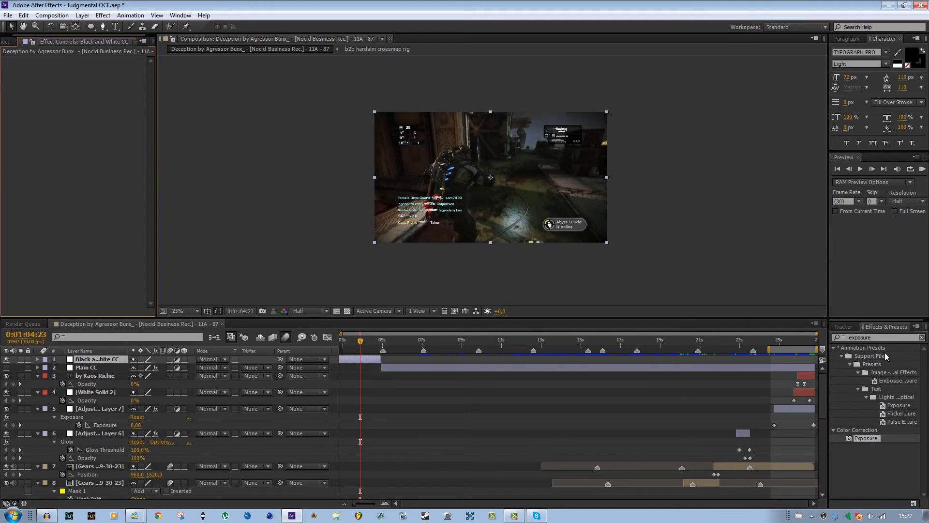
Find the Curves effect and apply it to the Black and White CC layer.
drag(889, 338, 792, 331)
text(curves)
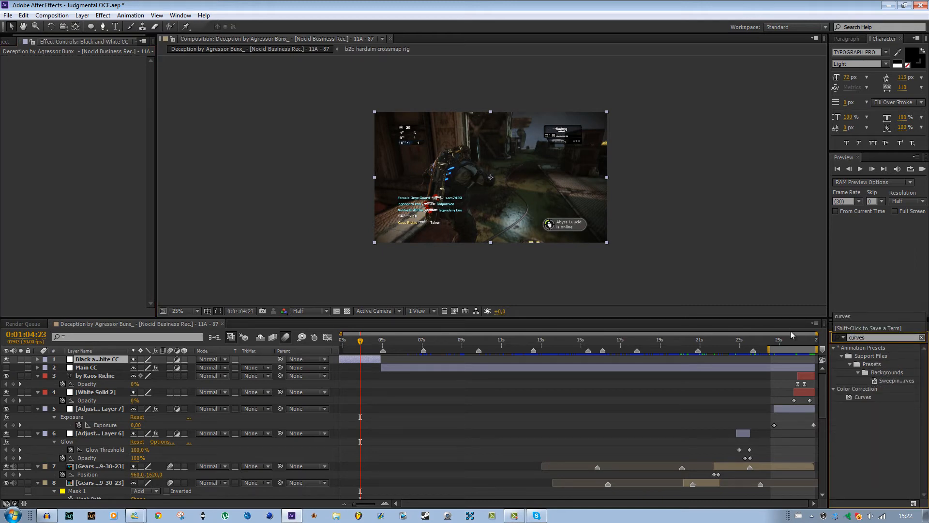
drag(860, 399, 366, 347)
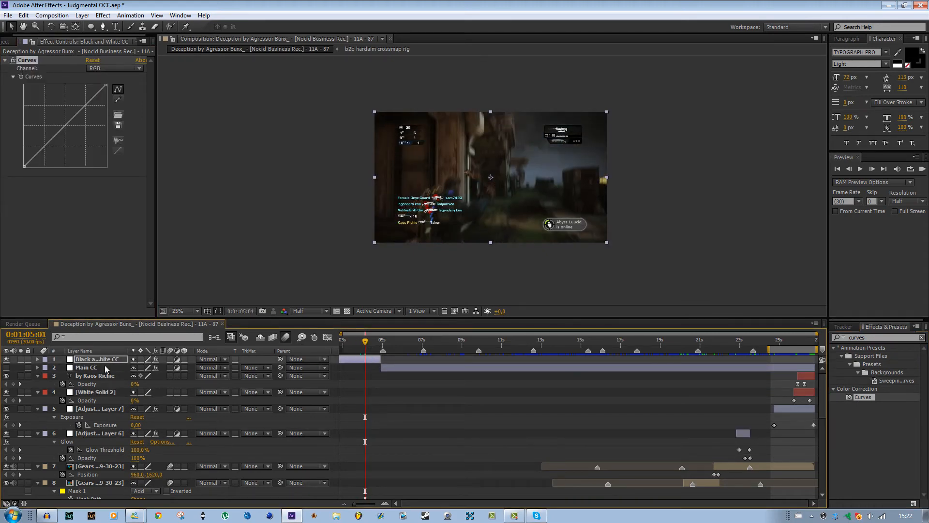
Move the playhead to 0:01:04:08 and enlarge the composition view to 50% to inspect the frame.
click(401, 368)
click(362, 361)
drag(366, 341, 348, 365)
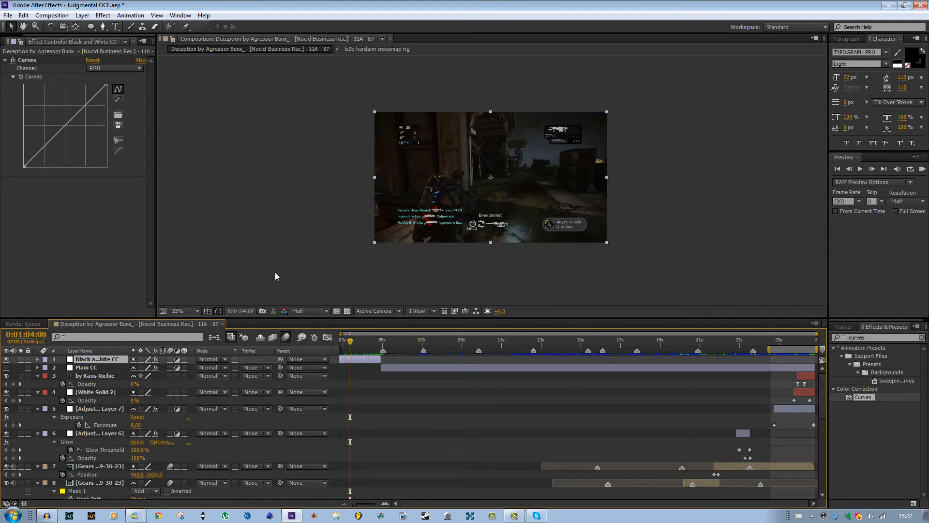
scroll(323, 173, up, 1)
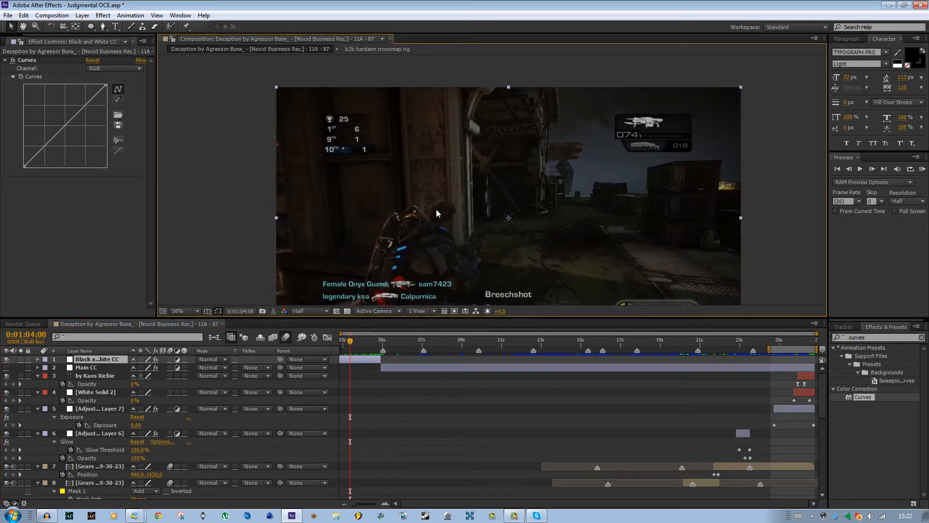
drag(436, 209, 444, 170)
scroll(444, 172, down, 1)
scroll(444, 172, up, 1)
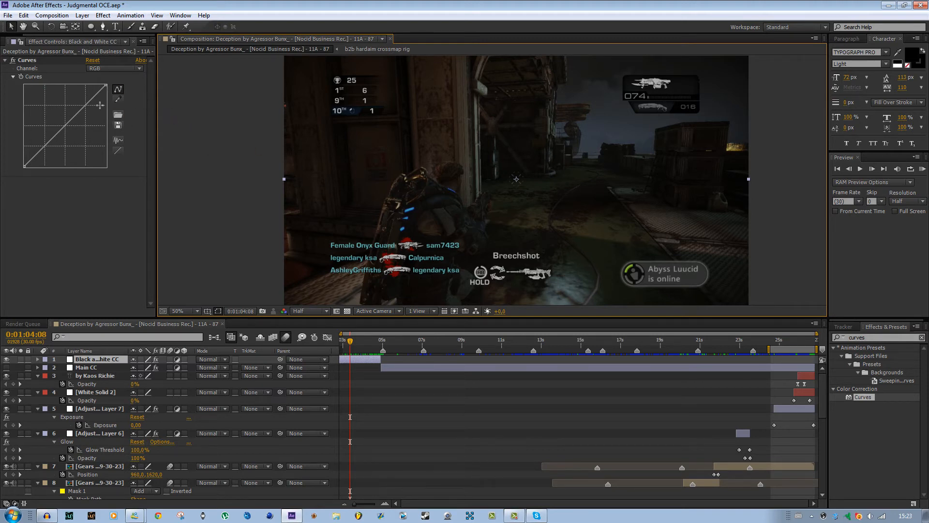
Try steeper contrast shapes on the RGB curve, resetting the first attempt and undoing the second.
drag(38, 150, 39, 158)
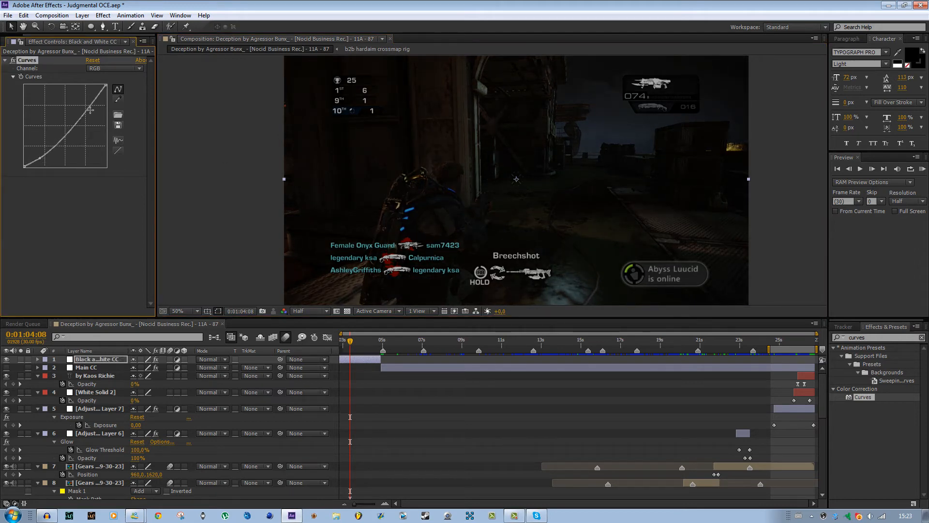
drag(90, 110, 80, 90)
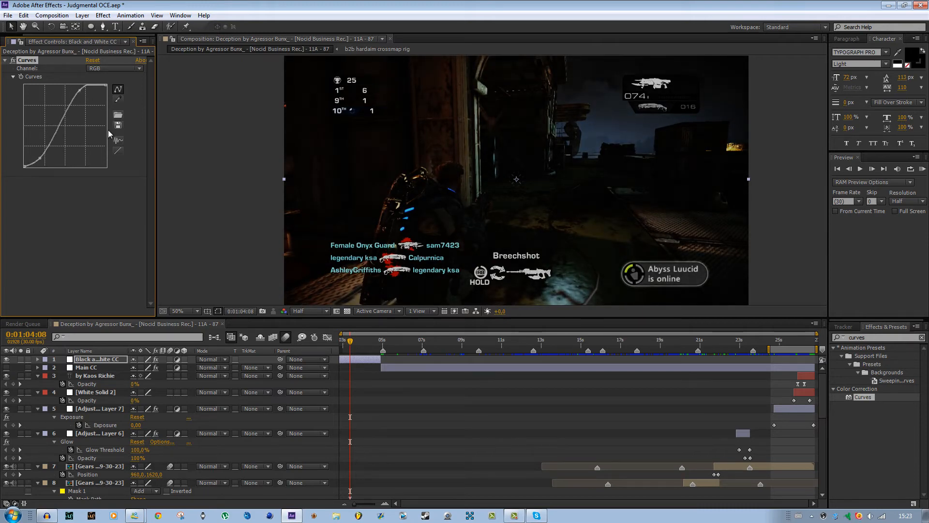
click(92, 60)
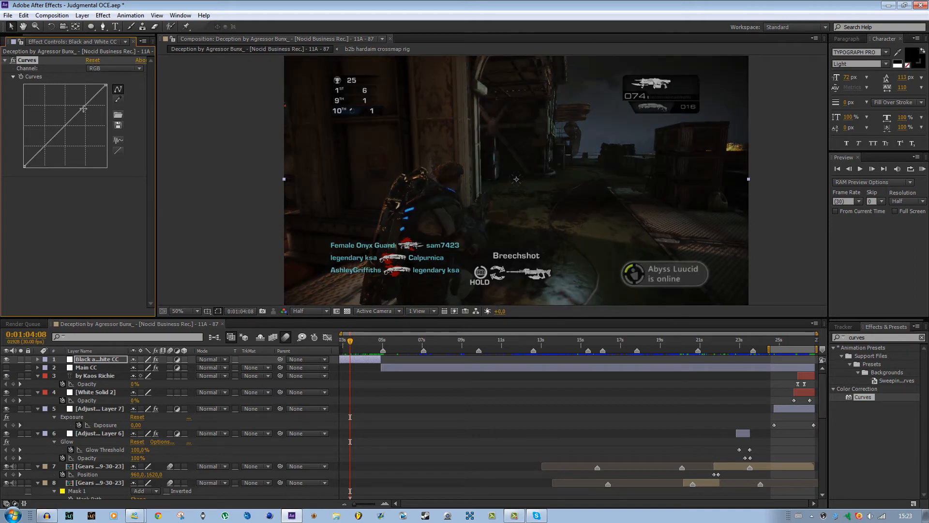
click(58, 132)
drag(76, 114, 76, 101)
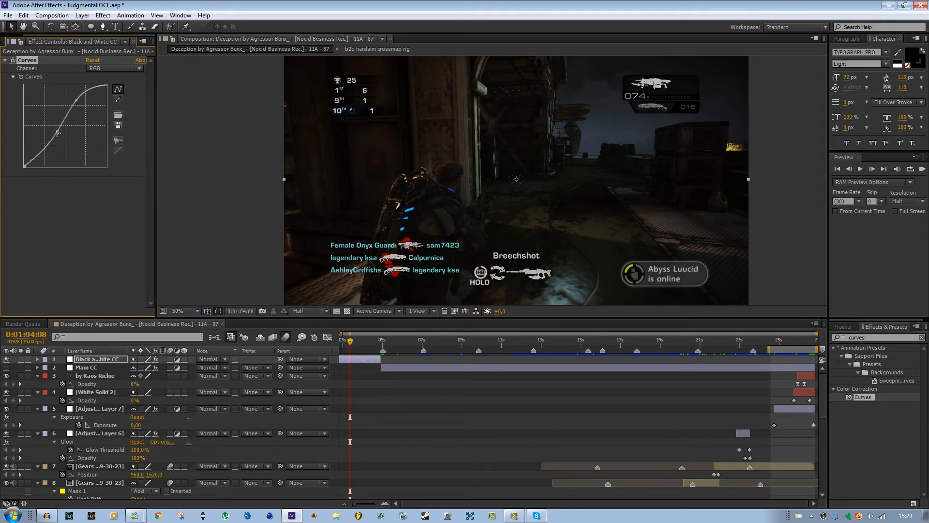
key(ctrl+z)
key(ctrl+z)
Shape the RGB curve into a gentle S, with a slightly lowered shadow point and a raised highlight point.
drag(48, 144, 43, 144)
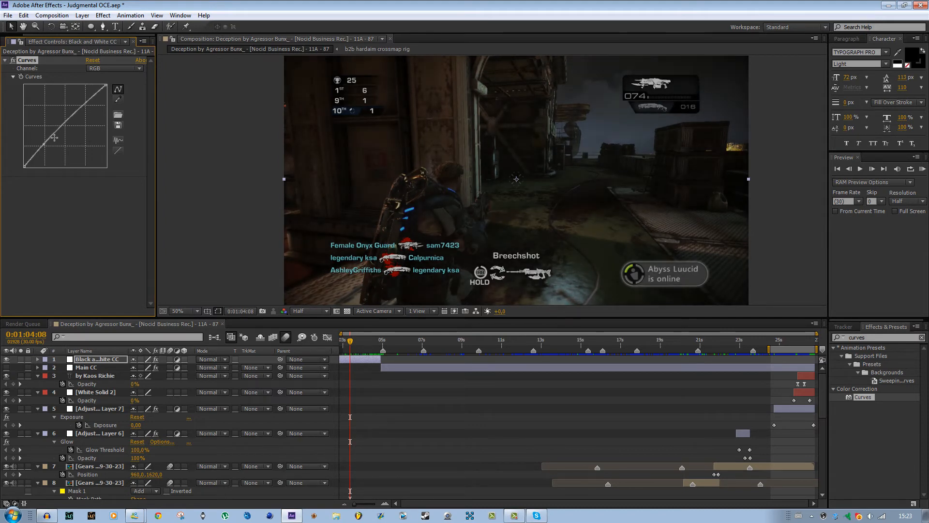
mouse_move(80, 103)
mouse_down()
mouse_move(79, 94)
mouse_move(73, 100)
mouse_up()
drag(44, 144, 45, 146)
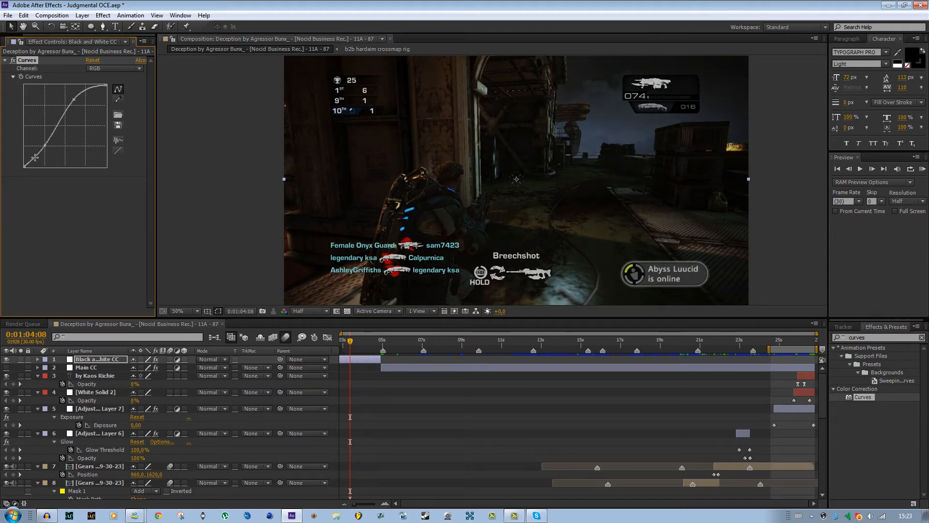
Toggle the Curves effect off and on repeatedly to compare the frame with and without it, leaving it enabled.
click(13, 63)
click(13, 62)
click(13, 61)
click(13, 60)
click(12, 61)
click(13, 60)
click(13, 61)
click(12, 61)
click(12, 60)
click(13, 61)
click(13, 60)
click(12, 61)
click(12, 60)
scroll(365, 196, down, 1)
scroll(370, 196, up, 1)
click(13, 61)
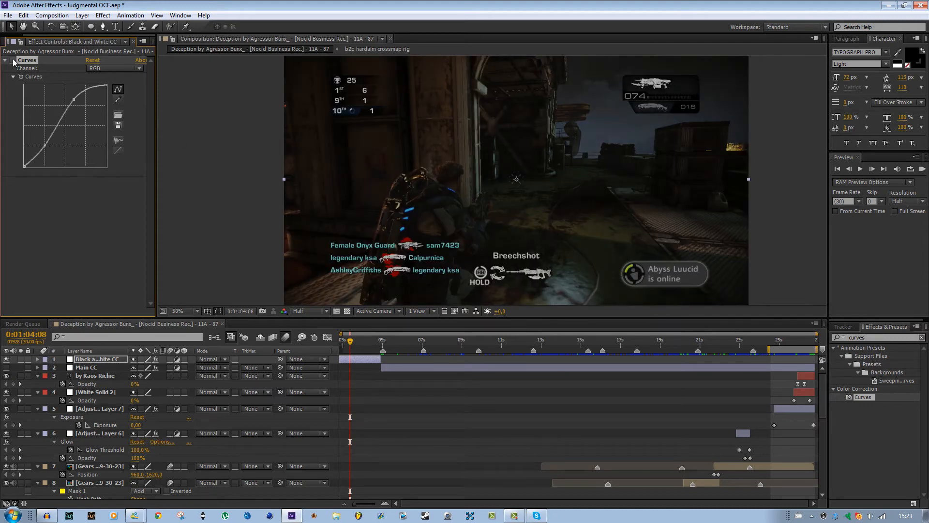
click(12, 61)
click(13, 61)
click(12, 60)
click(13, 60)
click(13, 60)
click(12, 61)
click(13, 60)
click(12, 61)
click(13, 60)
click(12, 60)
click(12, 61)
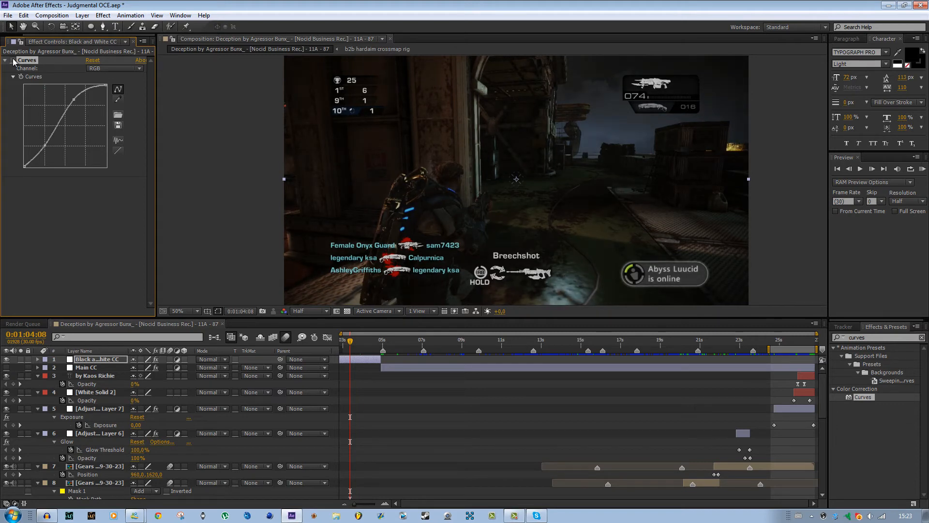
click(12, 61)
click(13, 61)
Apply Hue/Saturation to the Black and White CC layer and set its Master Saturation to -100.
click(883, 336)
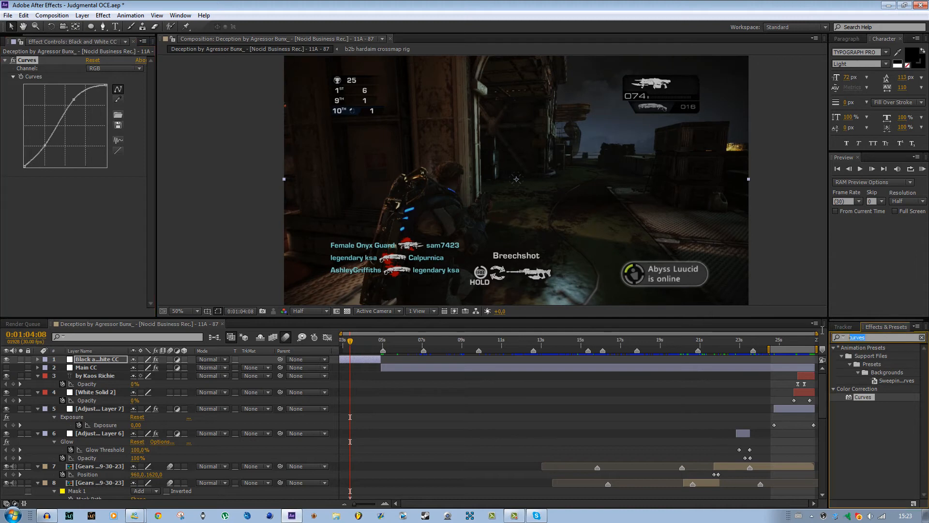
text(hue)
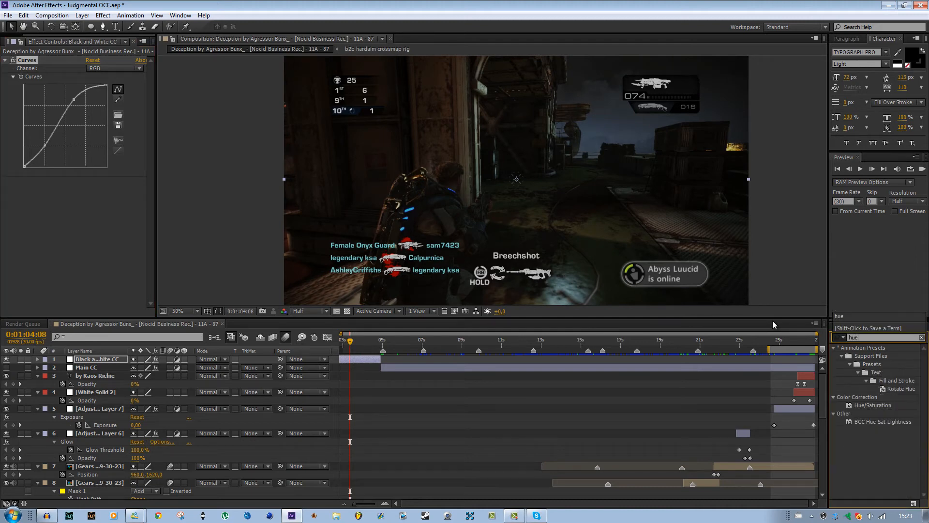
drag(872, 405, 74, 212)
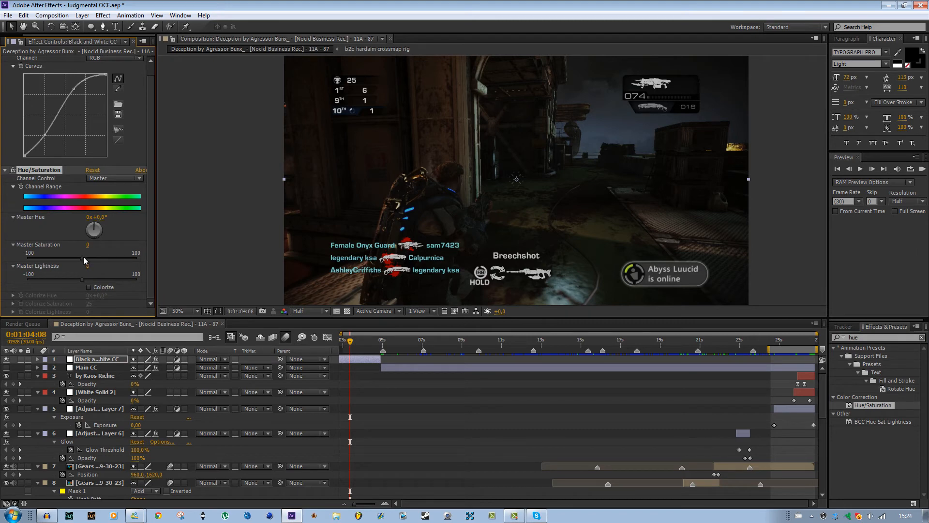
drag(83, 257, 2, 256)
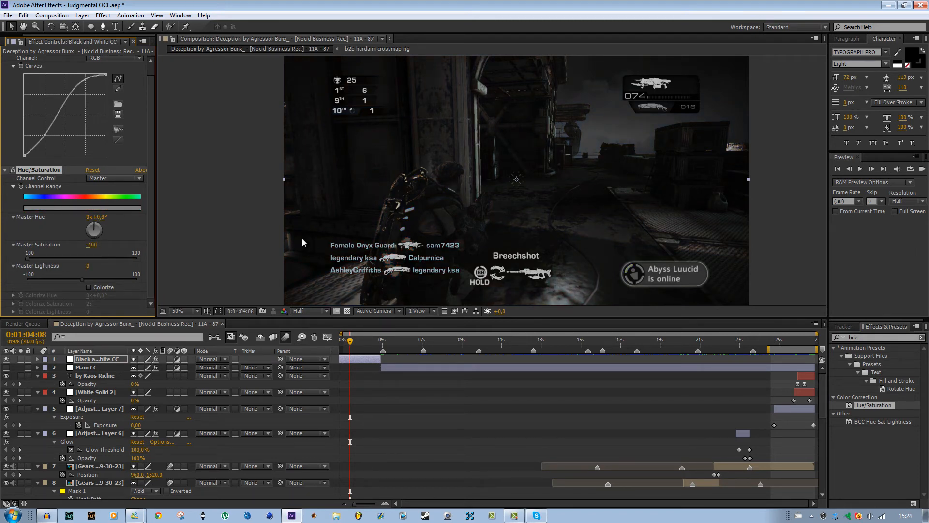
Apply the Stylize Glow effect to the Black and White CC layer and place it above Curves in the effect order.
click(872, 337)
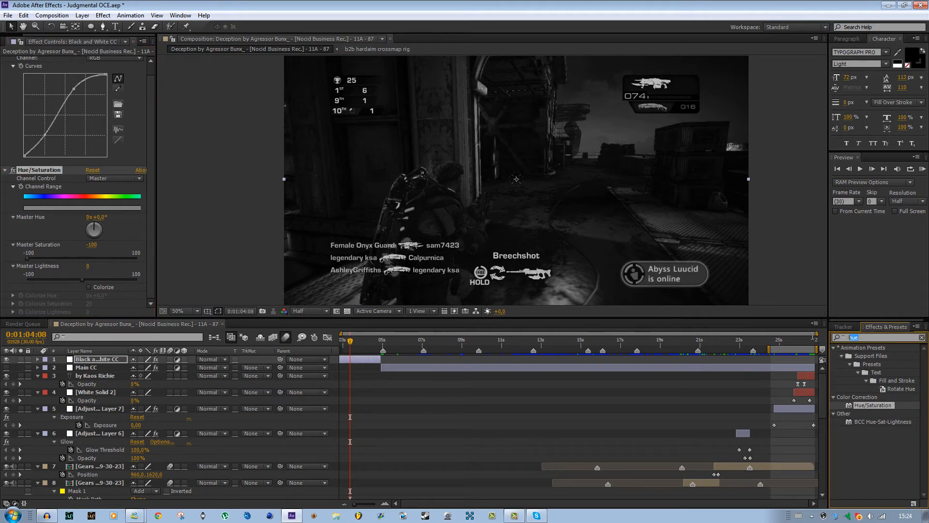
text(glow)
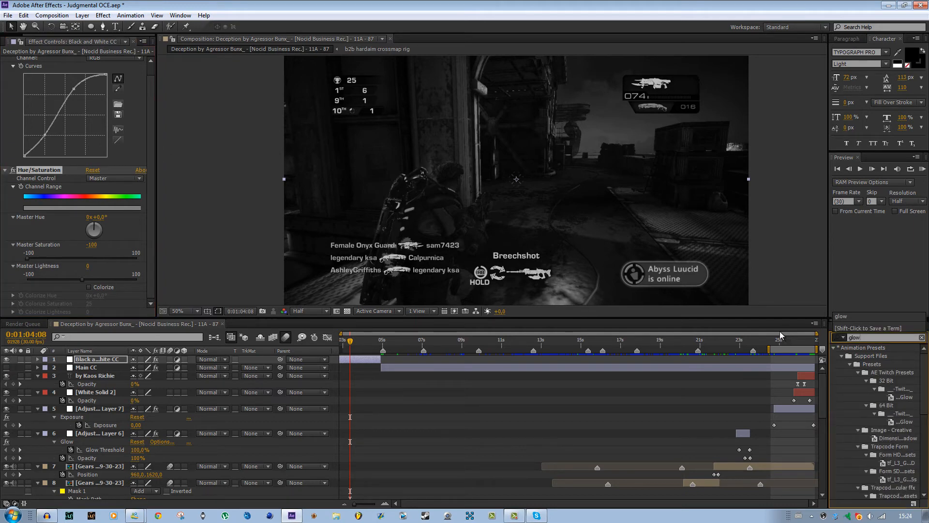
scroll(842, 387, down, 6)
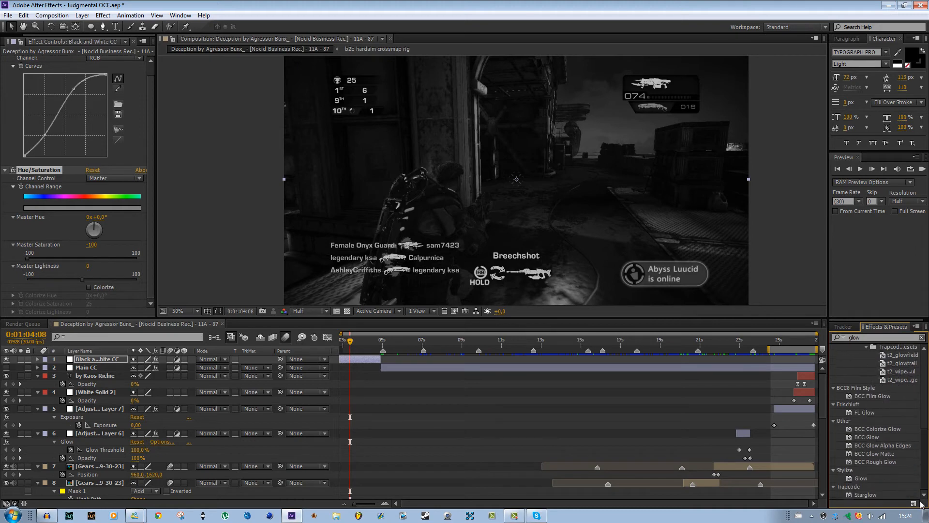
drag(861, 479, 76, 164)
drag(62, 76, 56, 62)
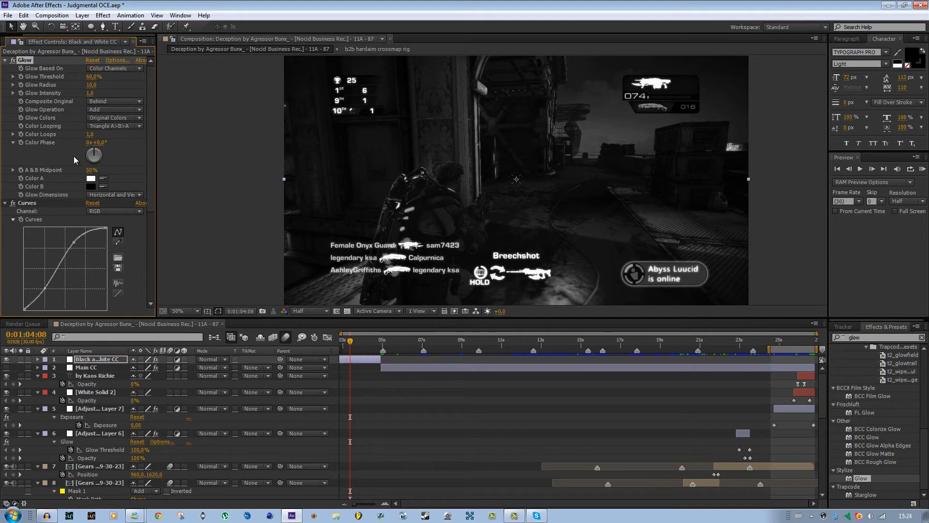
Collapse the Glow, Curves and Hue/Saturation settings on the Black and White CC layer.
scroll(90, 169, down, 5)
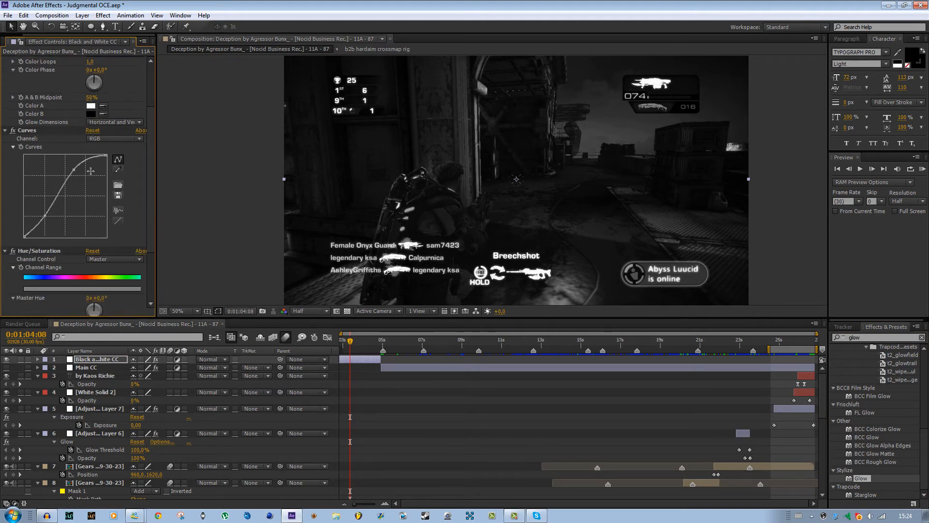
scroll(89, 169, up, 4)
click(5, 190)
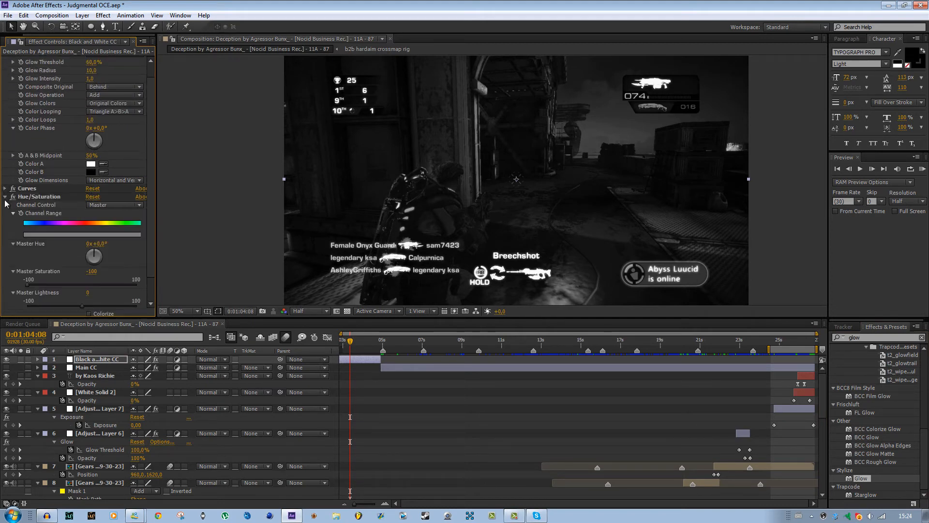
scroll(43, 143, up, 1)
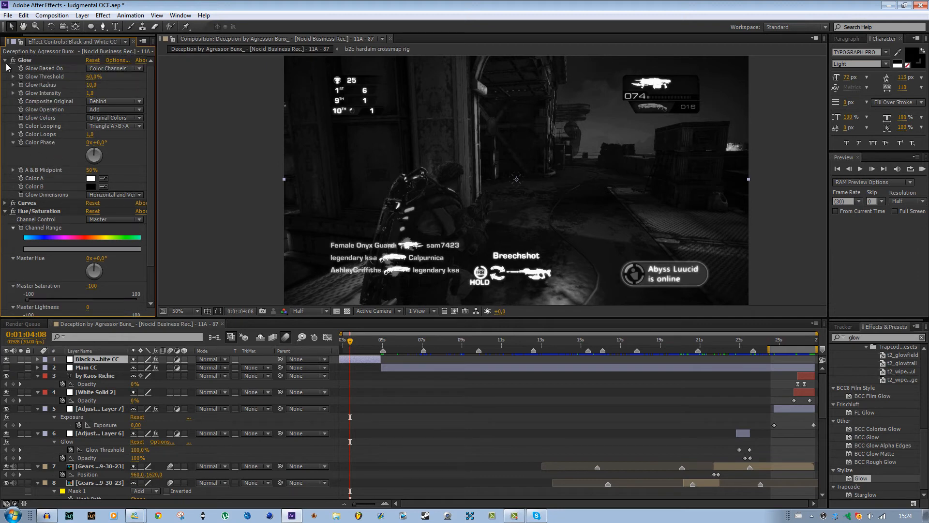
click(5, 60)
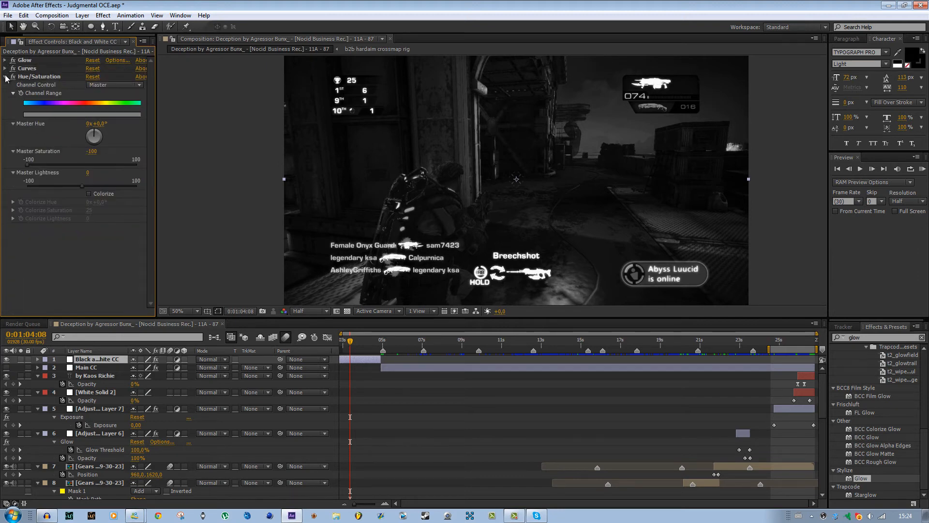
click(5, 77)
Examine the order of the Glow, Curves and Hue/Saturation effects on the Black and White CC layer.
click(27, 61)
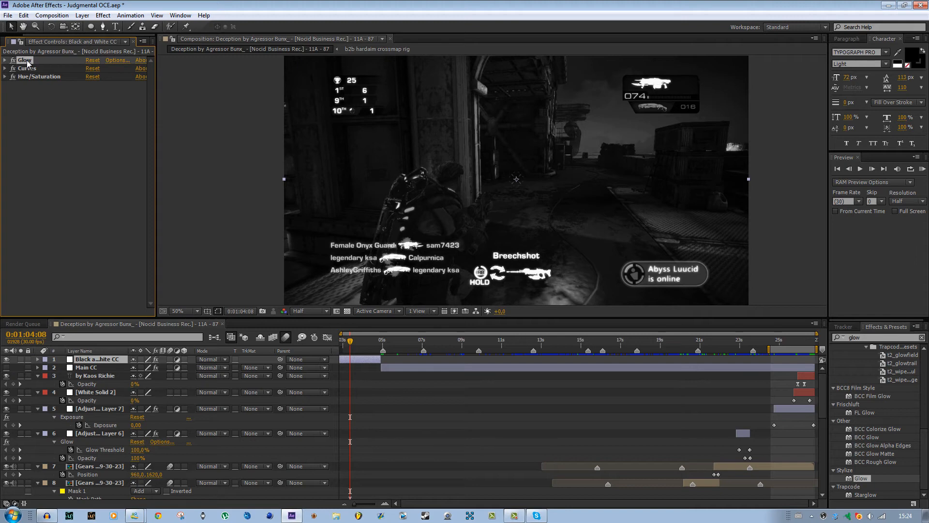
click(30, 68)
click(28, 59)
click(28, 67)
click(25, 60)
click(29, 69)
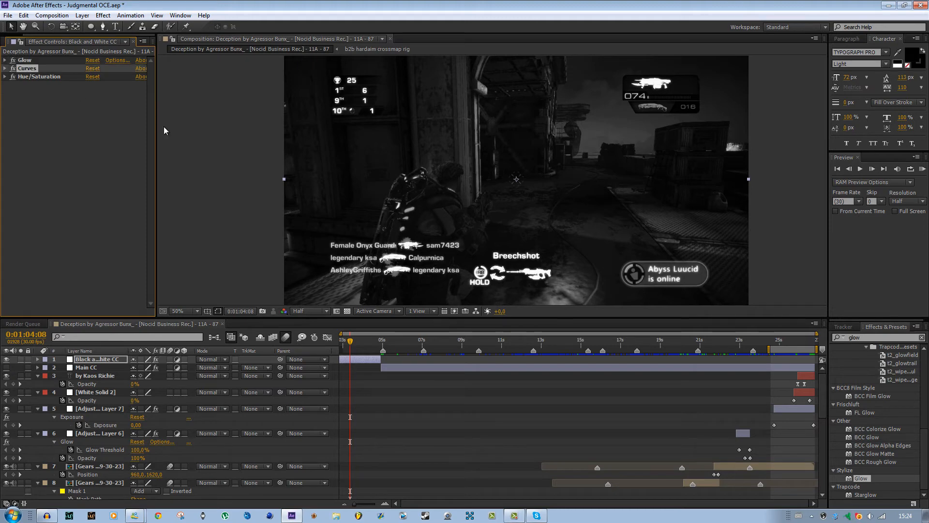
click(35, 78)
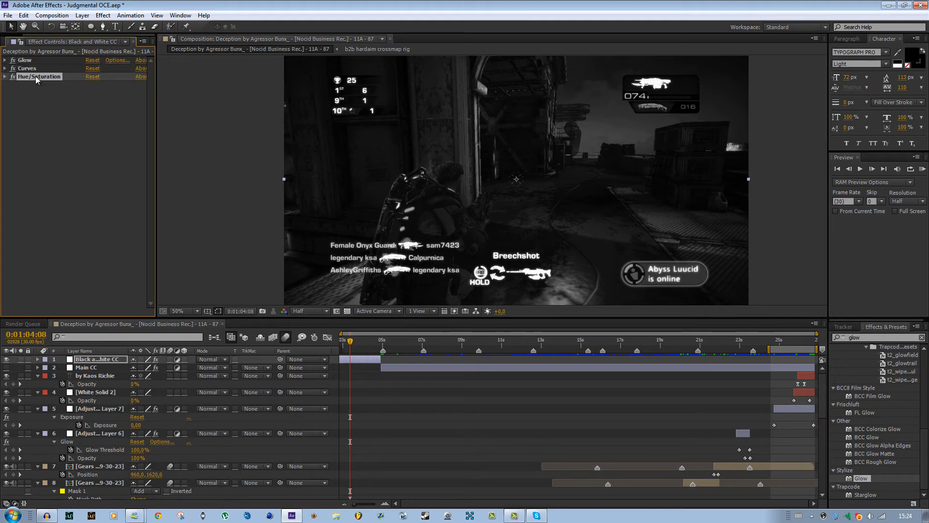
click(53, 86)
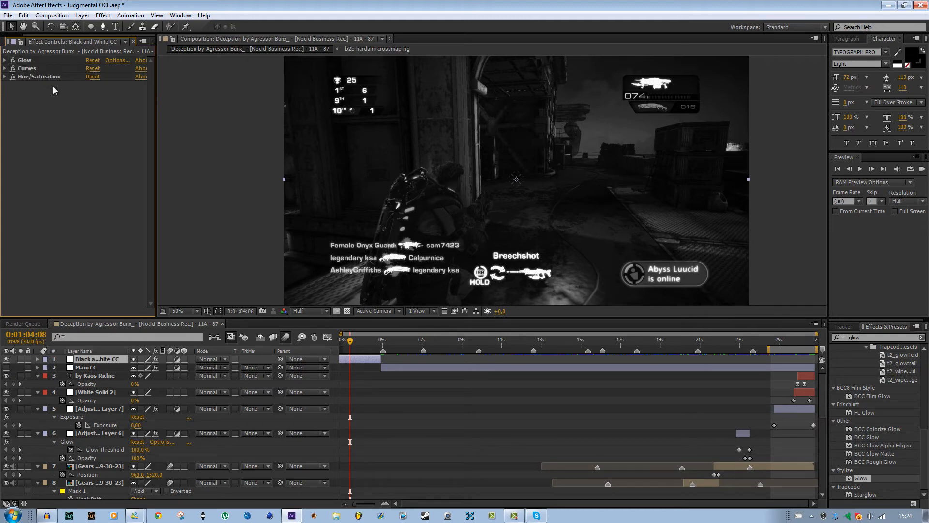
Apply the Tint effect to the Black and White CC layer and map black to red FF0000.
click(861, 337)
text(tint)
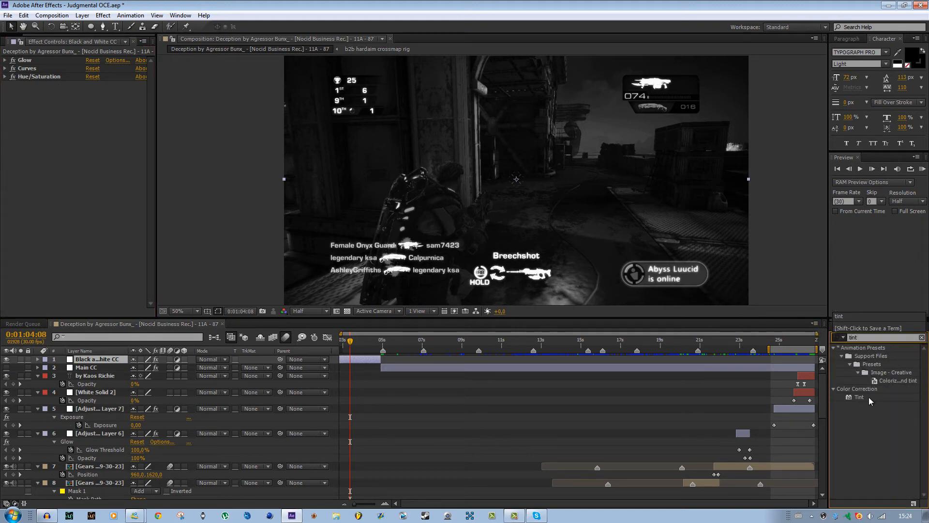
click(96, 392)
drag(370, 289, 58, 116)
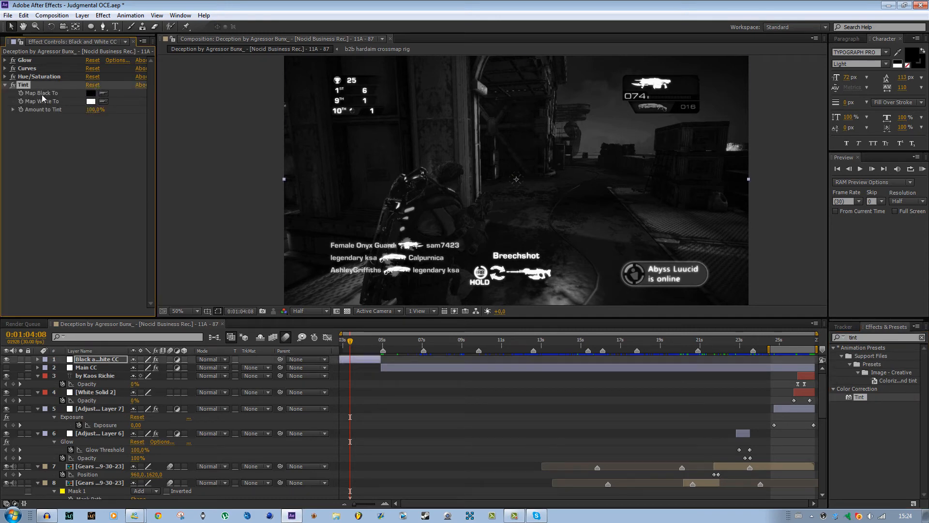
click(91, 93)
drag(455, 253, 700, 148)
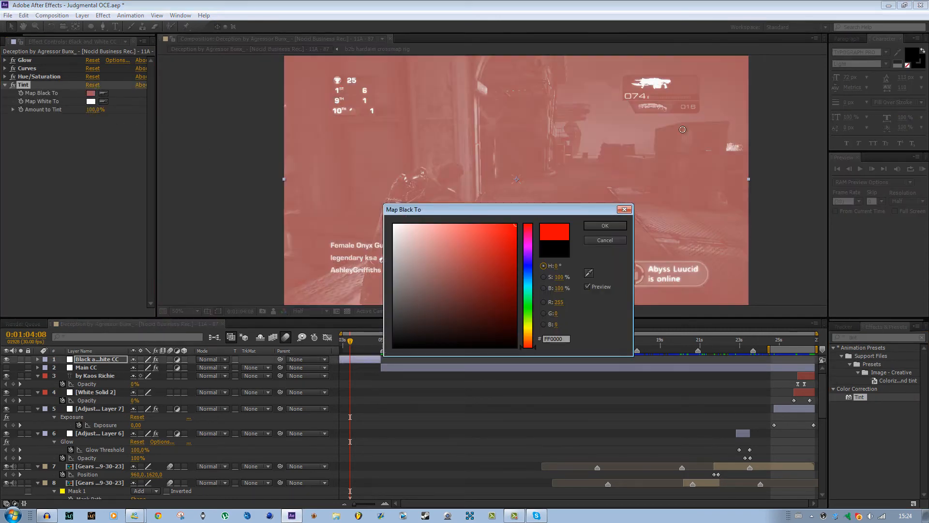
click(606, 223)
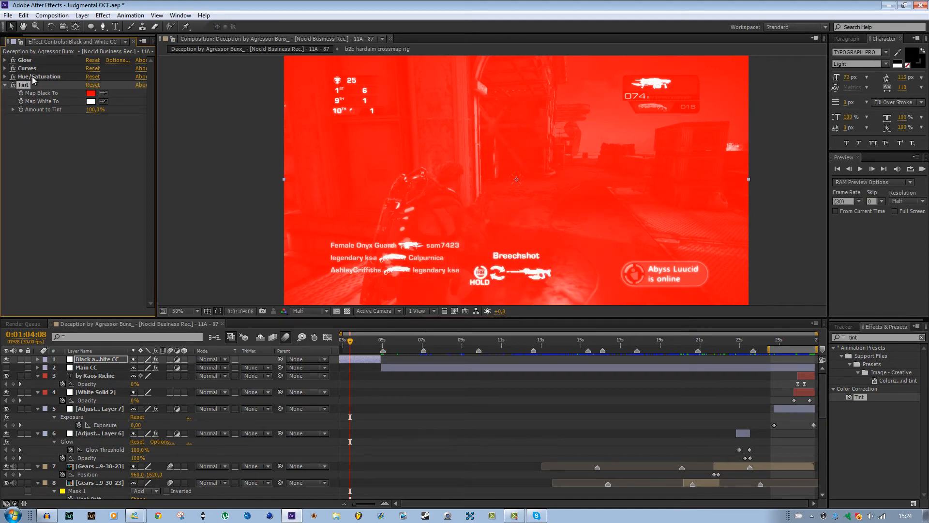
Place Hue/Saturation below Tint in the effect order and toggle it off and on to compare the frame.
drag(32, 77, 34, 123)
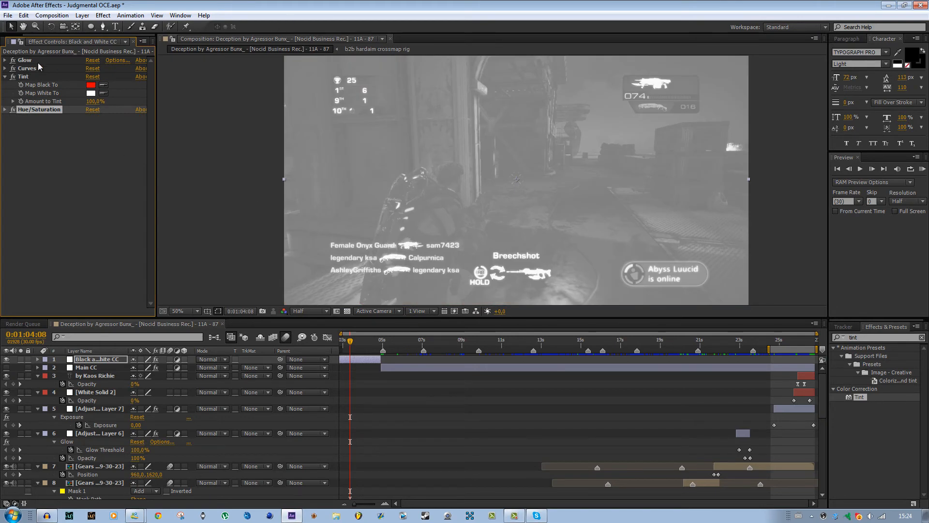
click(13, 109)
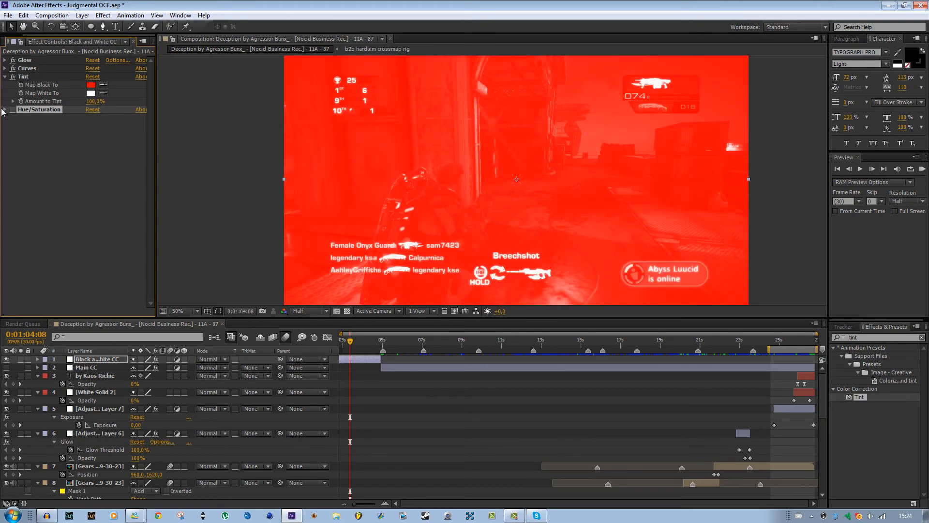
click(13, 110)
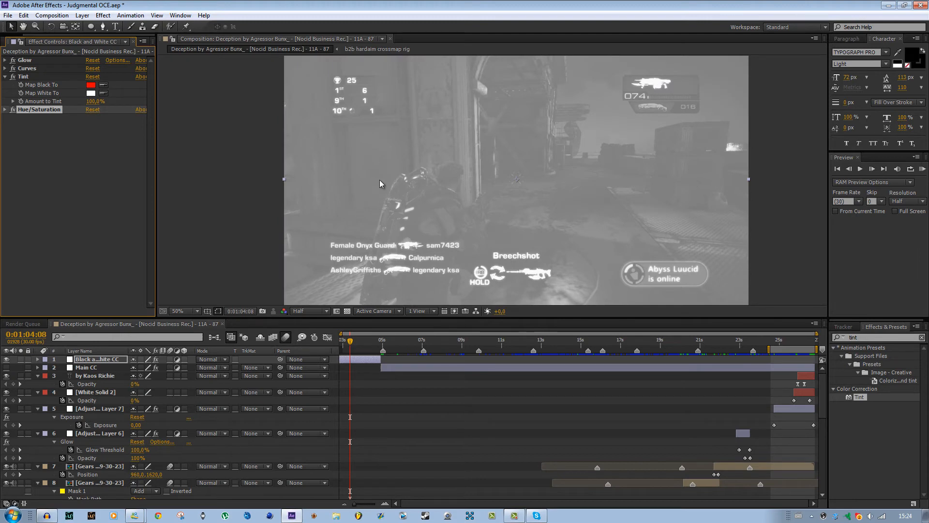
scroll(379, 179, down, 2)
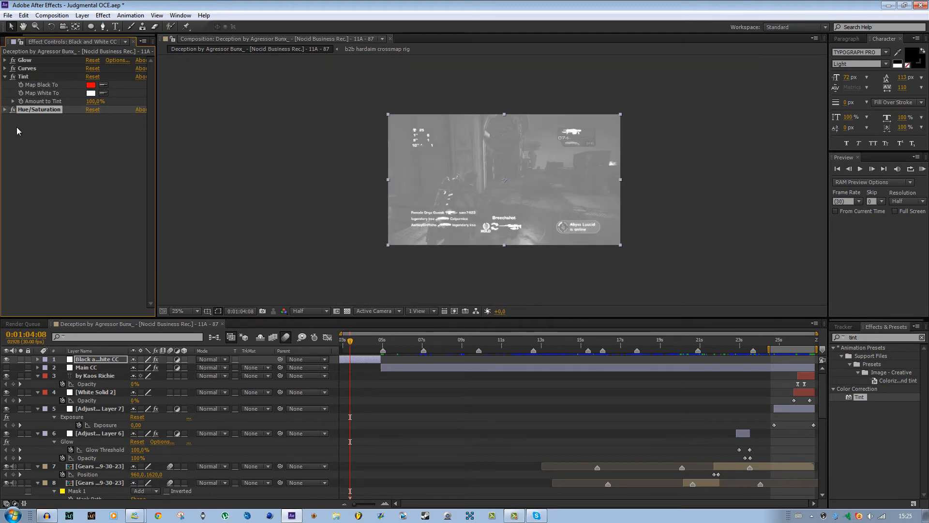
Delete the Tint effect from the Black and White CC layer.
click(28, 76)
key(Delete)
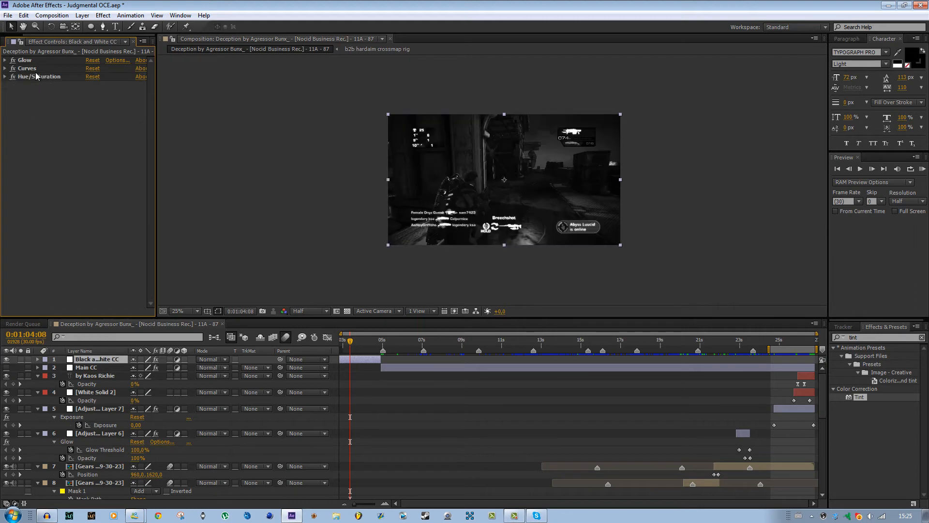
scroll(264, 181, up, 2)
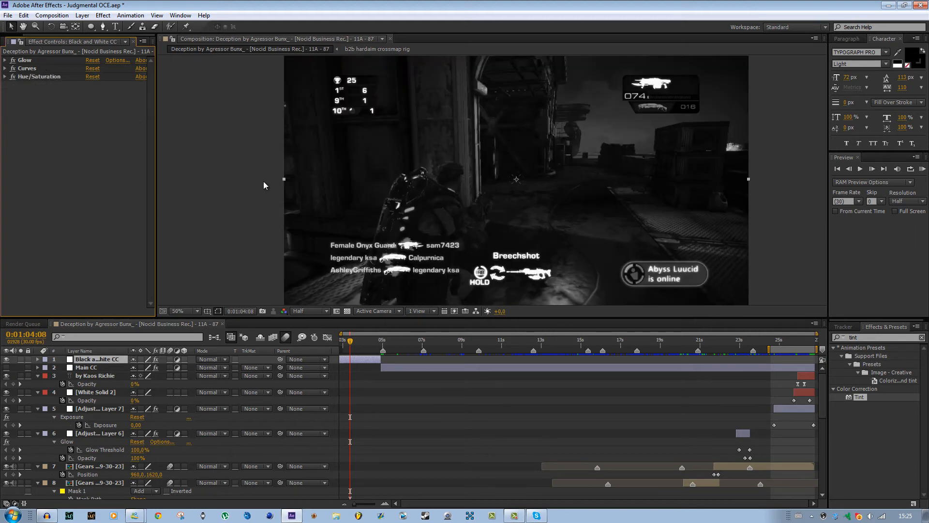
Set the Glow Threshold to 46.3% and Glow Intensity to 0.6, and disable Curves and Hue/Saturation.
click(4, 60)
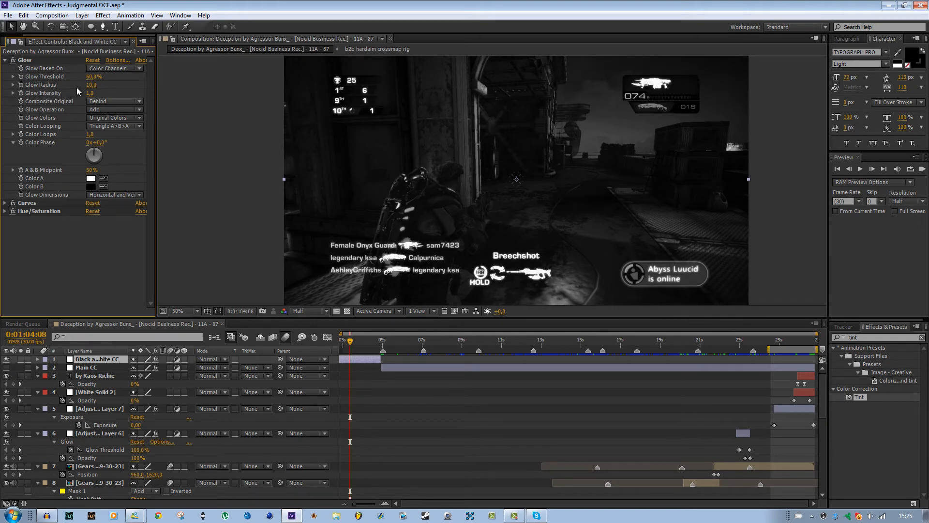
drag(91, 76, 67, 95)
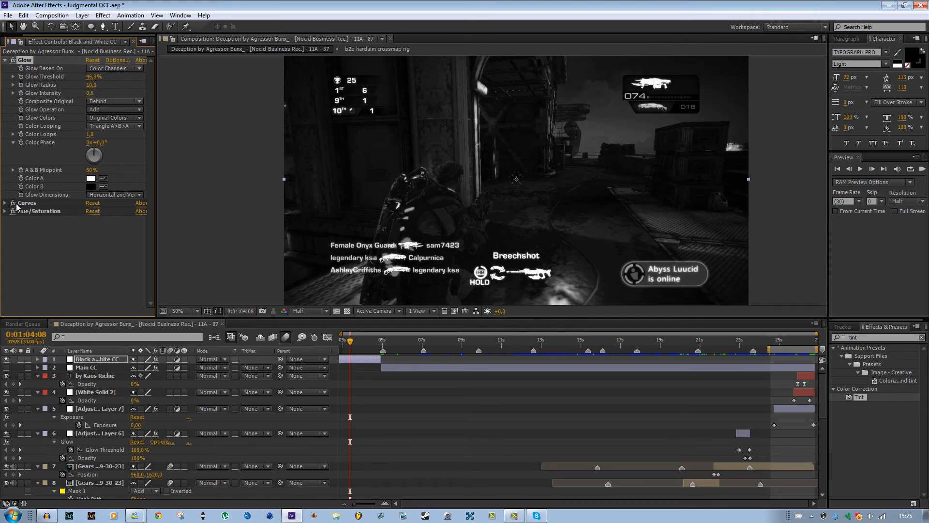
click(13, 203)
click(13, 211)
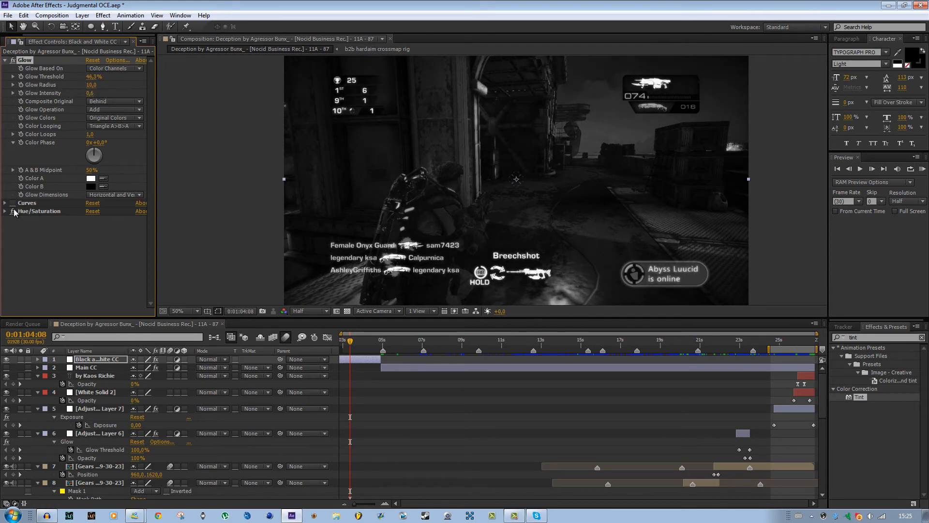
Switch Glow Colors to A & B Colors and set Color A to red FF0000.
click(110, 119)
click(112, 139)
click(90, 178)
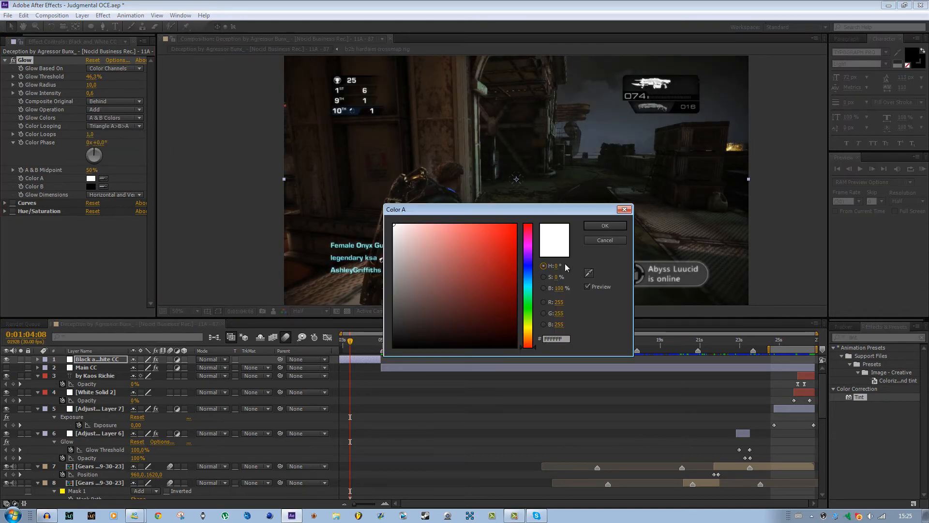
drag(447, 232, 536, 222)
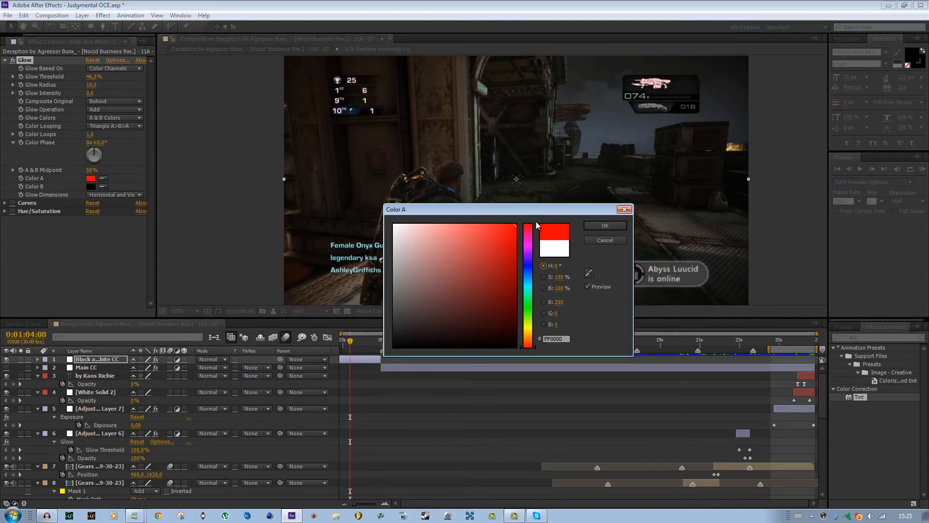
click(604, 226)
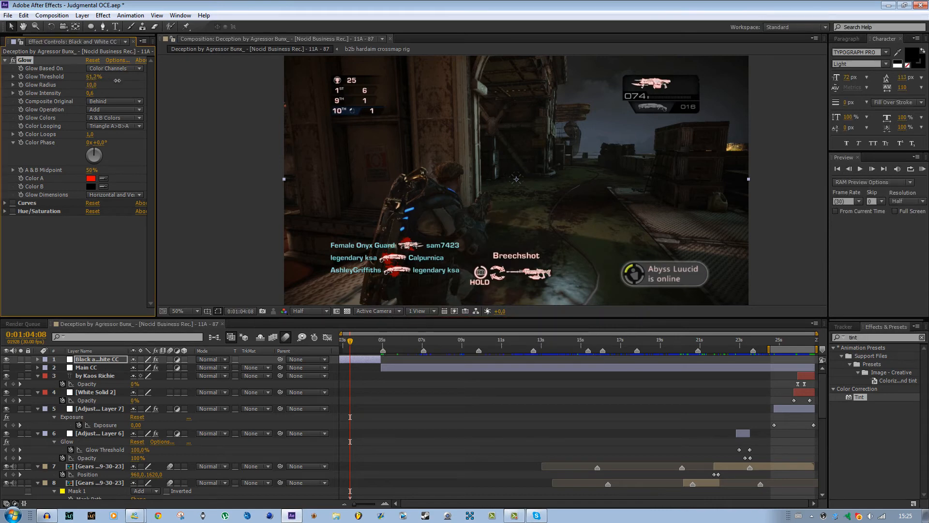
Set the Glow Threshold to 20.4%, Glow Radius to 152 and Glow Intensity to 0.5.
mouse_move(81, 82)
mouse_down()
mouse_move(59, 85)
mouse_move(75, 89)
mouse_up()
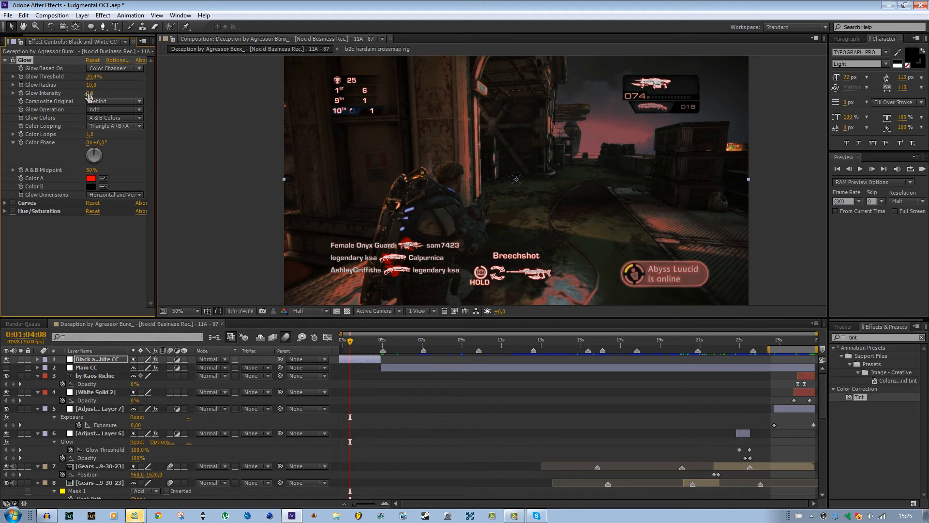
mouse_move(91, 85)
mouse_down()
mouse_move(135, 87)
mouse_move(87, 93)
mouse_up()
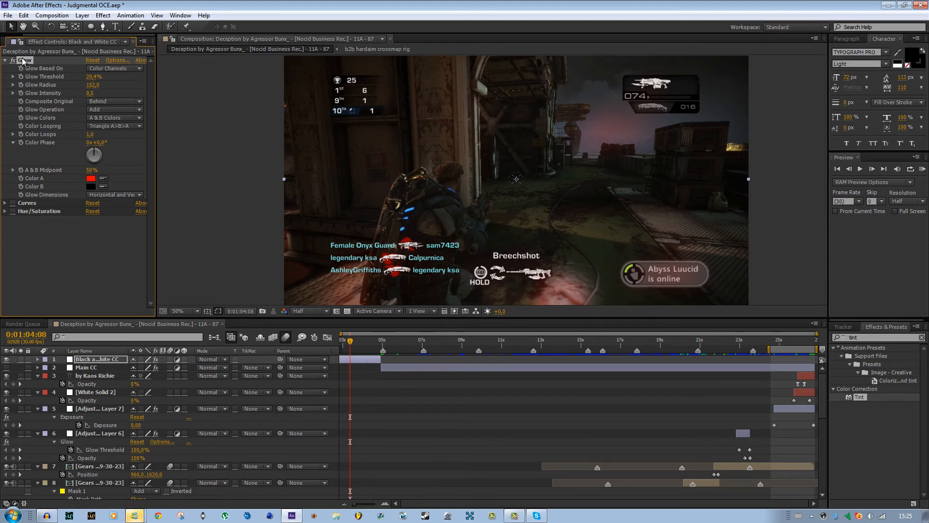
Delete the Glow effect from the Black and White CC layer and re-enable Curves and Hue/Saturation.
key(Delete)
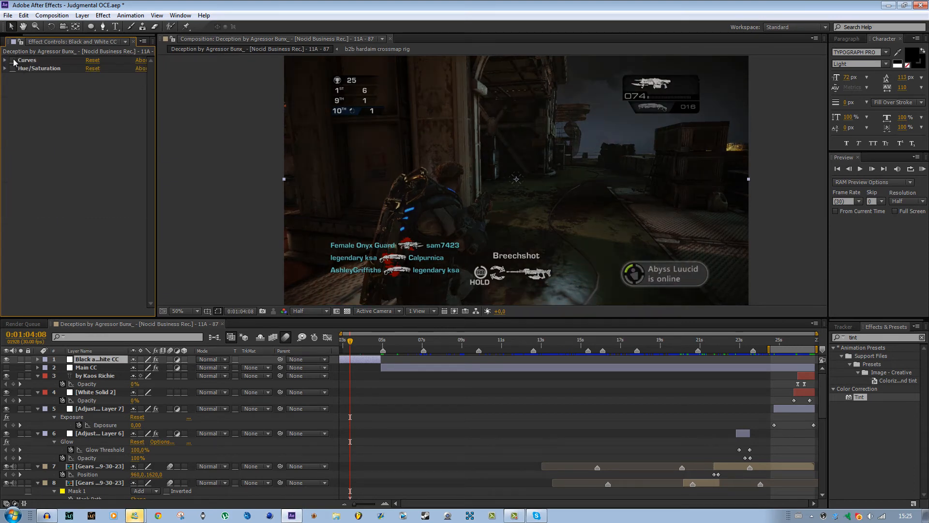
click(13, 69)
click(28, 61)
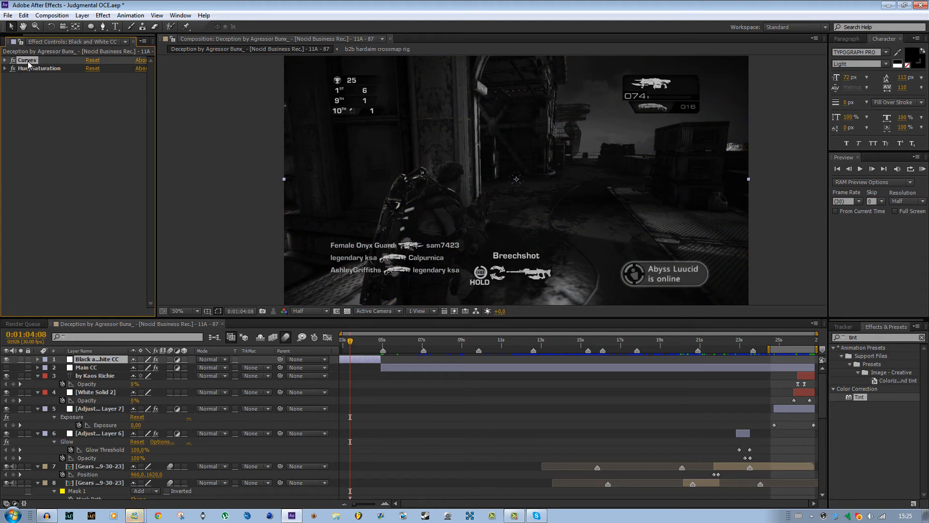
click(31, 69)
click(75, 127)
Move the playhead to 0:01:06:17, select the Main CC layer and make it visible.
drag(352, 342, 400, 349)
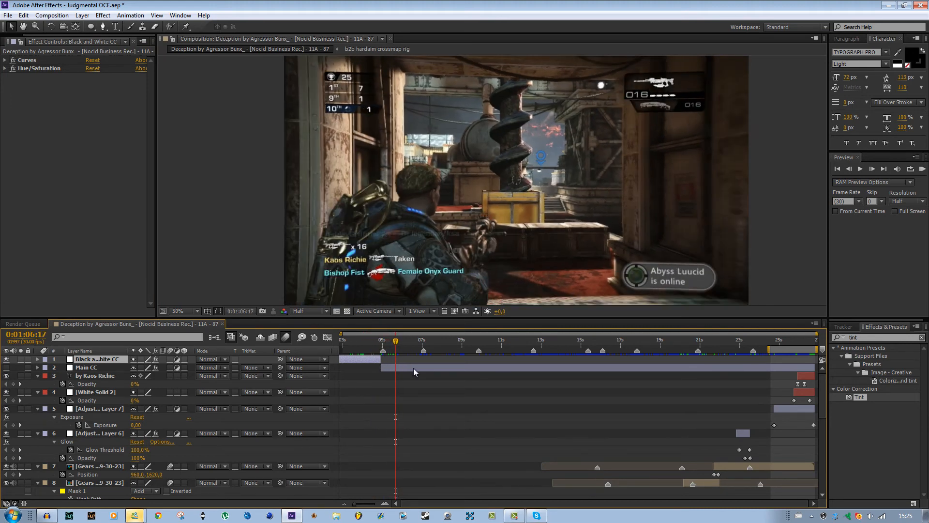
click(413, 369)
click(6, 368)
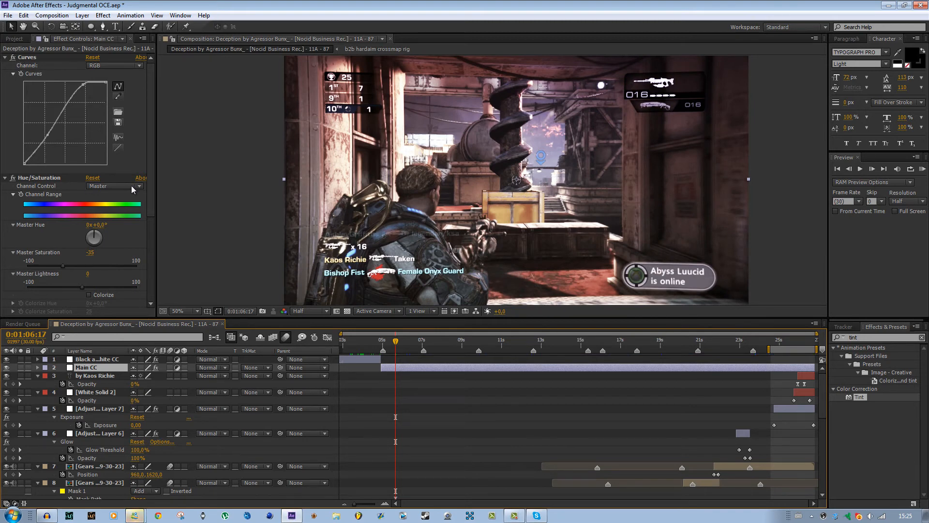
Review the Main CC layer's effects and collapse the Curves, Hue/Saturation and 4-Color Gradient settings.
scroll(59, 213, down, 5)
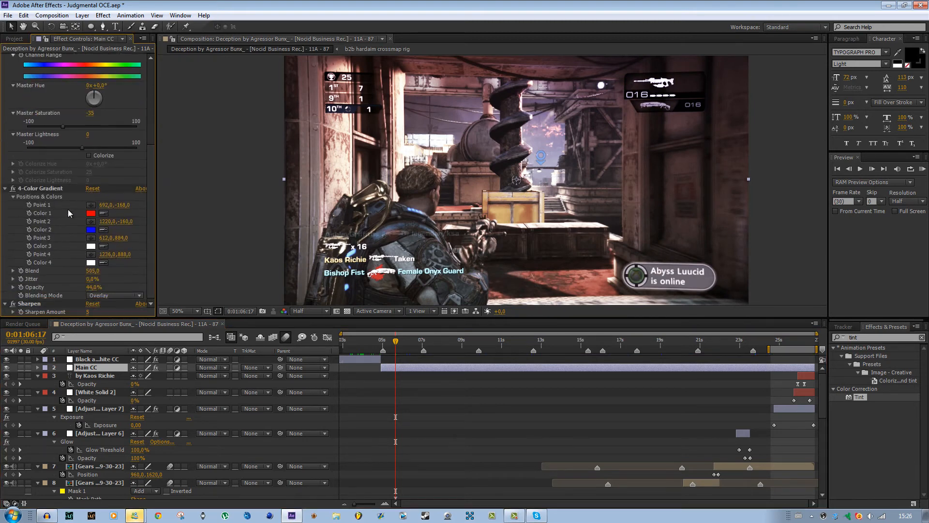
scroll(78, 194, up, 5)
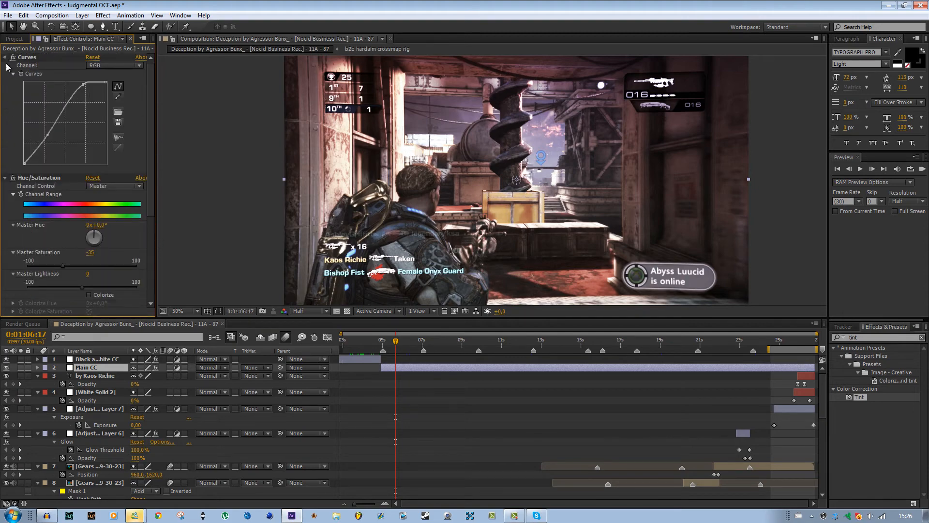
click(5, 58)
click(5, 66)
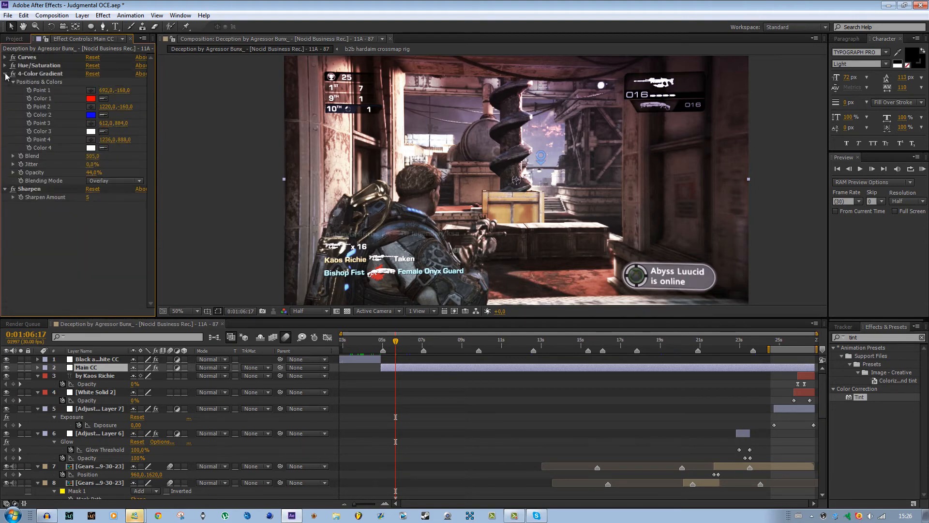
click(5, 74)
click(32, 58)
click(12, 66)
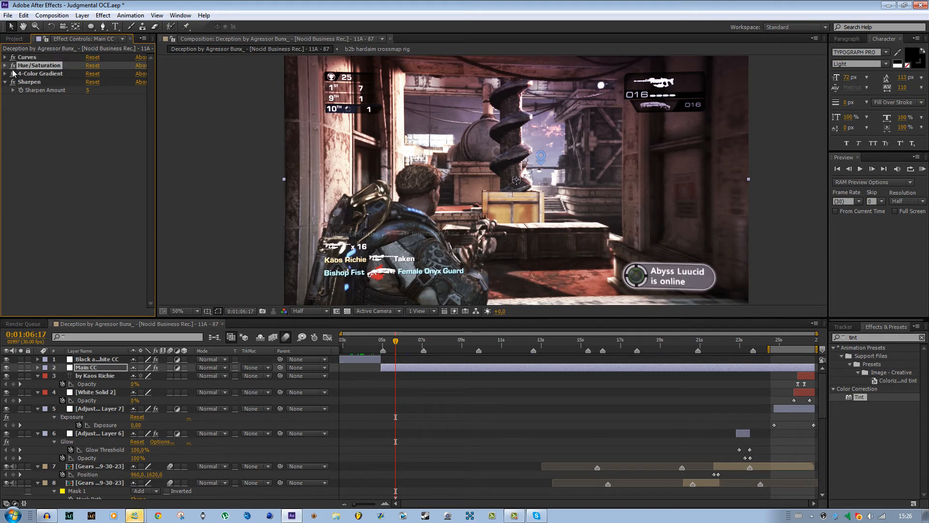
Delete the 4-Color Gradient and Sharpen effects from the Main CC layer.
click(30, 74)
key(Delete)
key(Delete)
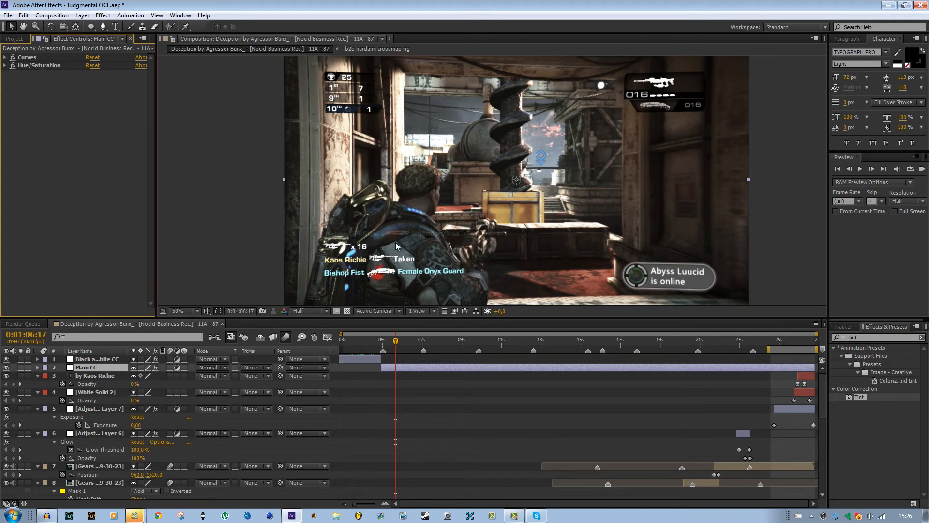
Try Master Saturation at -100 and 100 in the Main CC layer's Hue/Saturation effect, and settle on -37.
click(4, 65)
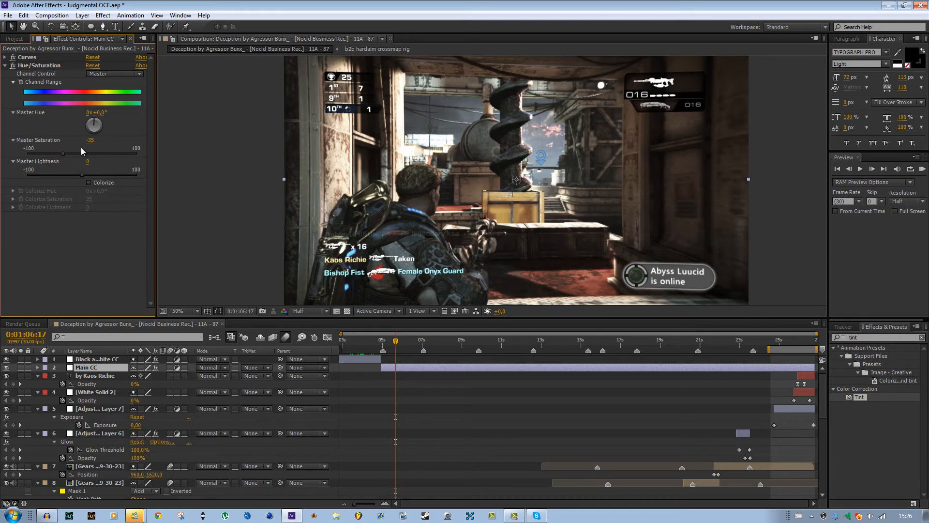
click(65, 153)
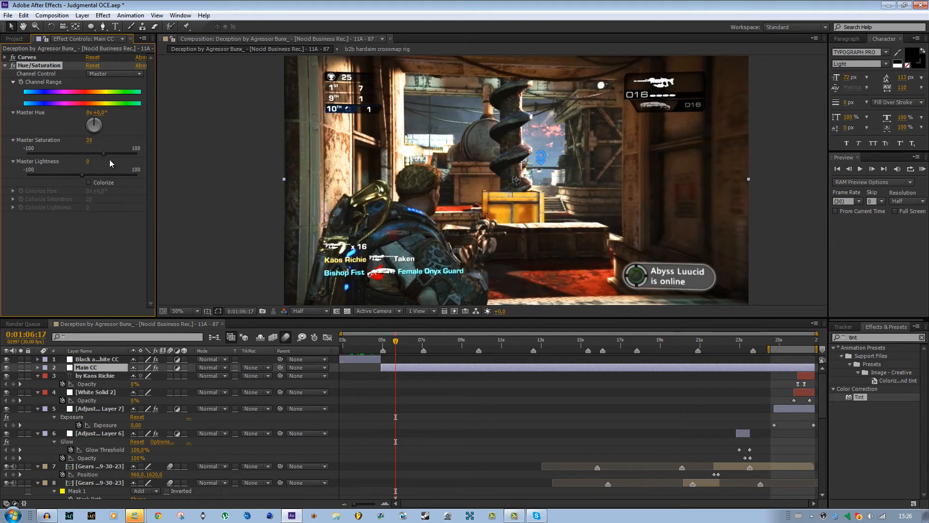
drag(109, 159, 22, 166)
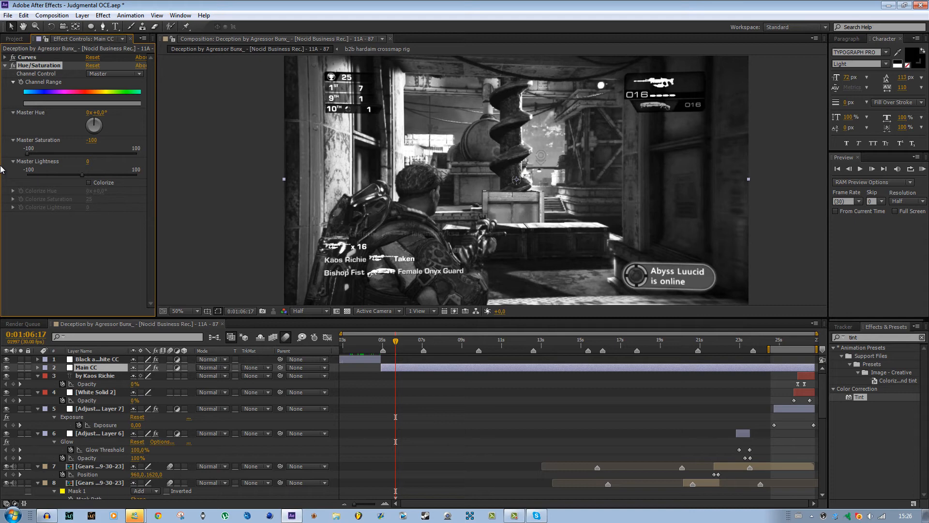
drag(26, 153, 151, 159)
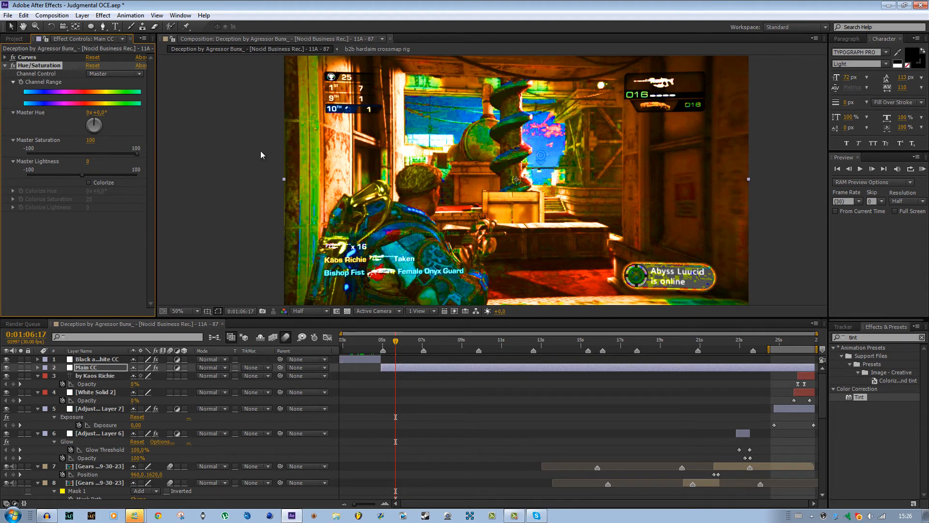
drag(138, 153, 72, 156)
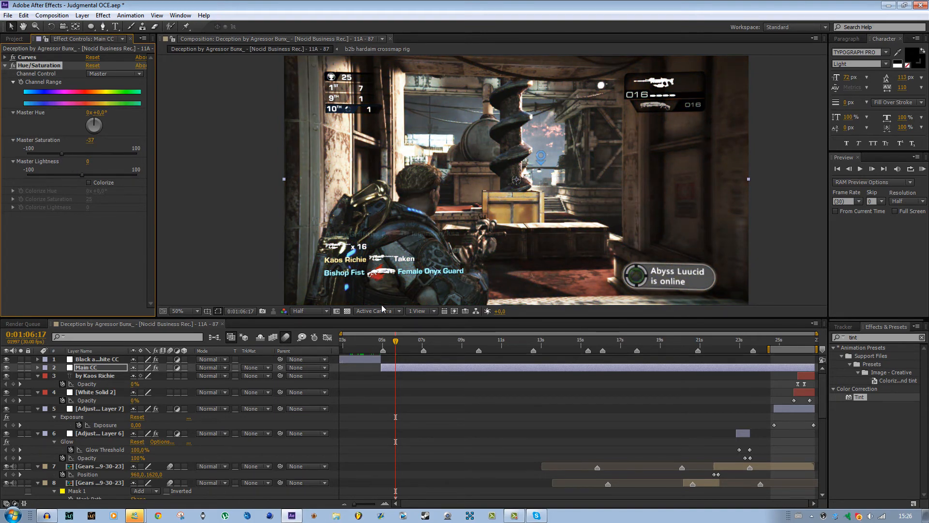
Search the effects for "4-col" and apply 4-Color Gradient to the Main CC layer.
scroll(557, 130, down, 2)
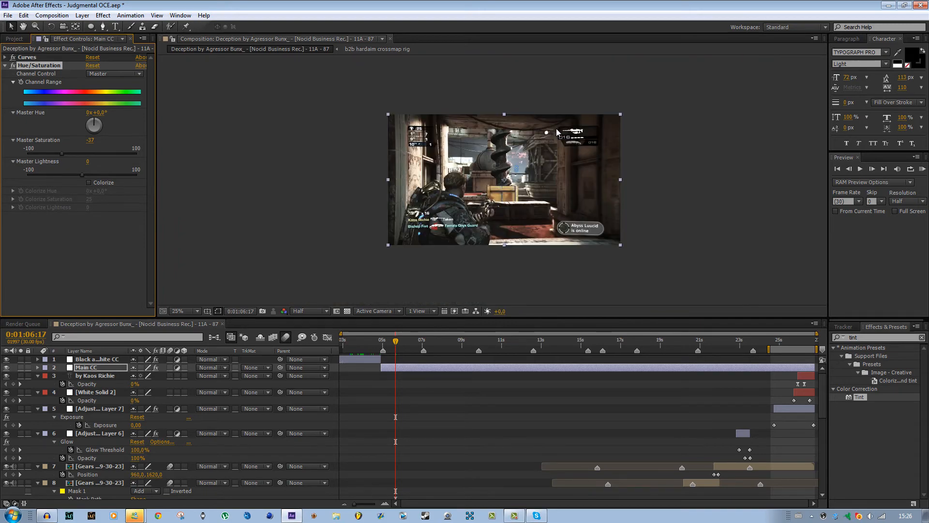
scroll(558, 135, up, 2)
scroll(576, 137, down, 2)
key(ctrl+5)
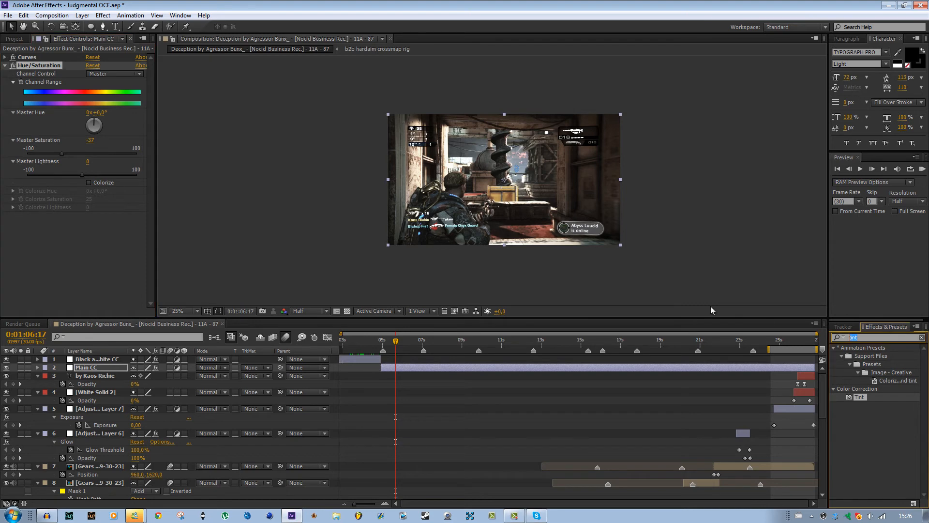
text(4)
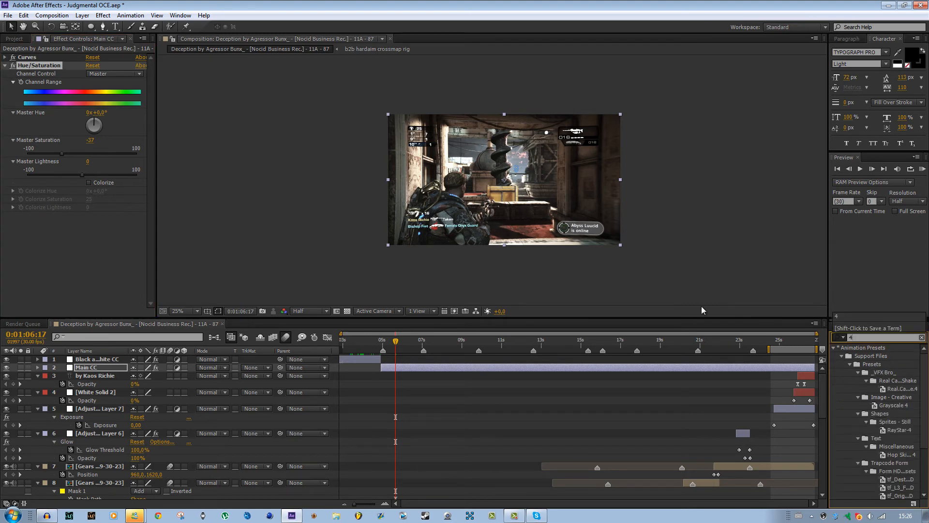
text(-col)
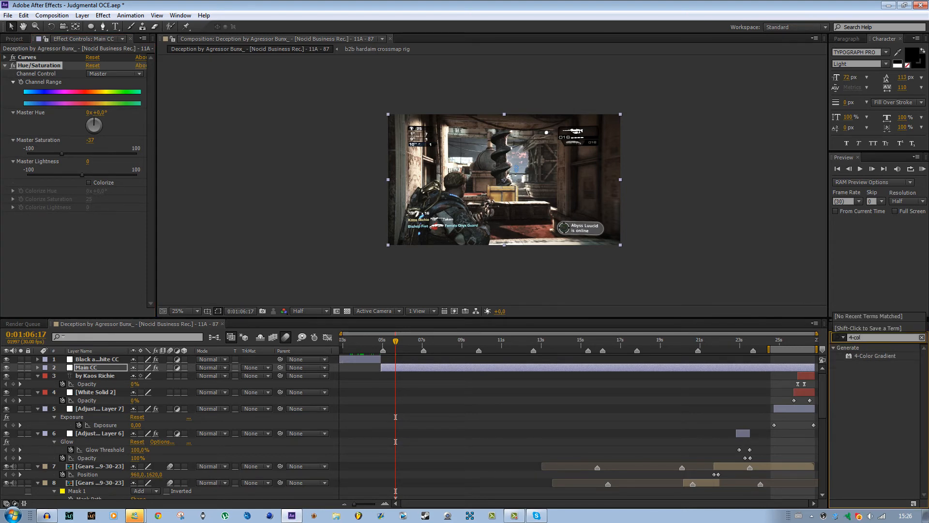
drag(877, 354, 424, 368)
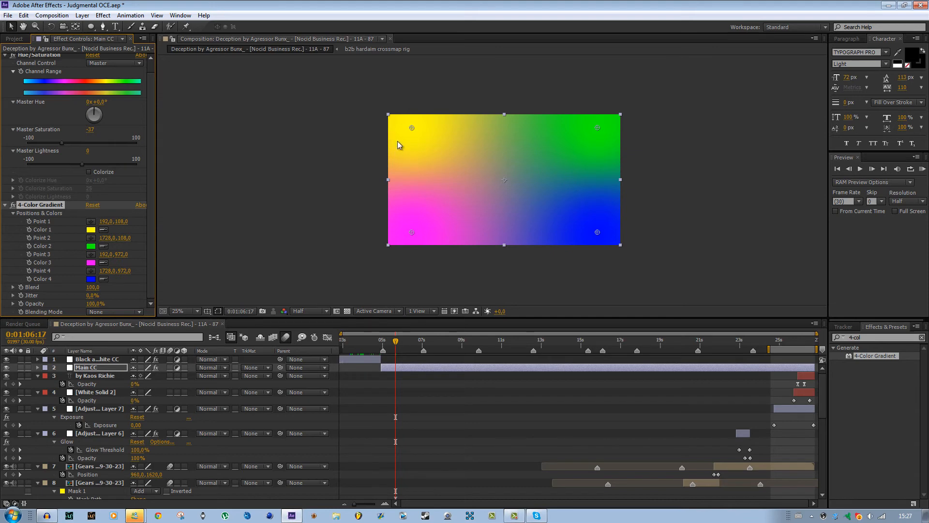
In the Main CC layer's 4-Color Gradient, set Color 1 to red and Color 2 to blue.
click(91, 230)
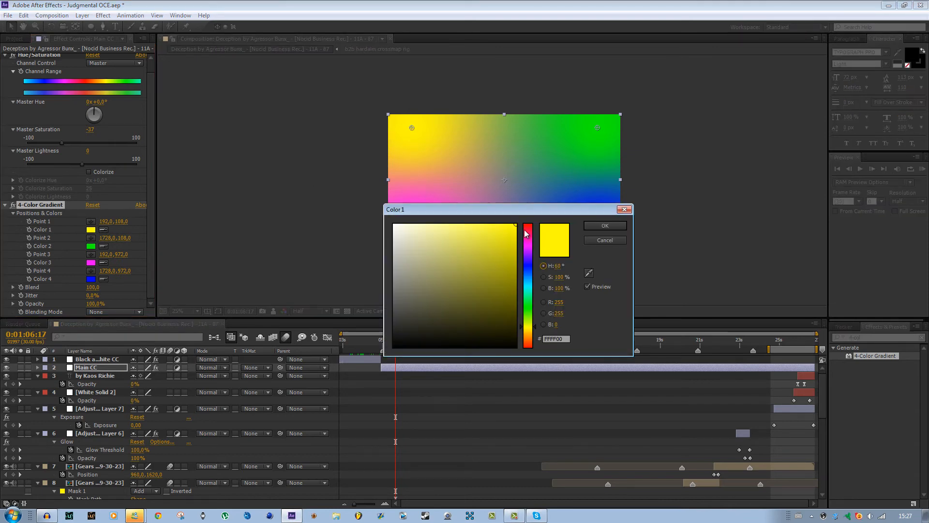
drag(528, 261, 538, 191)
click(611, 225)
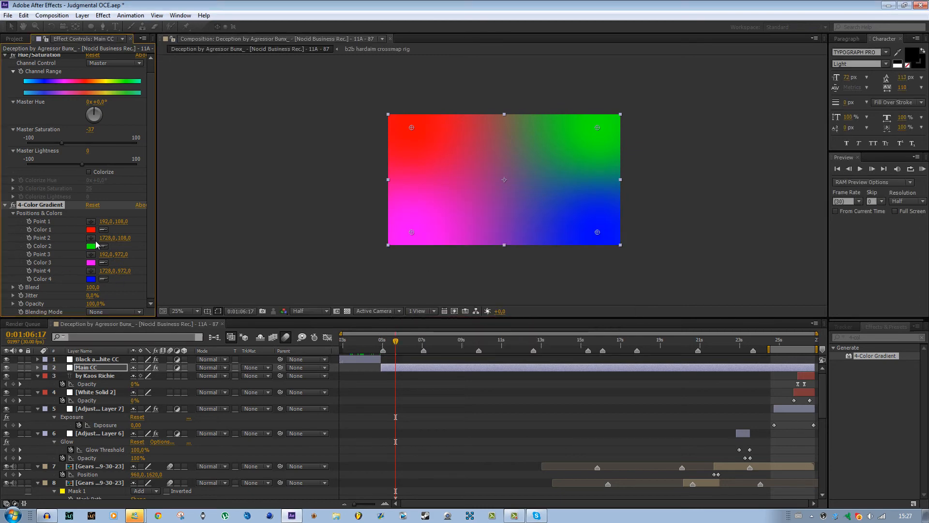
click(91, 246)
click(525, 266)
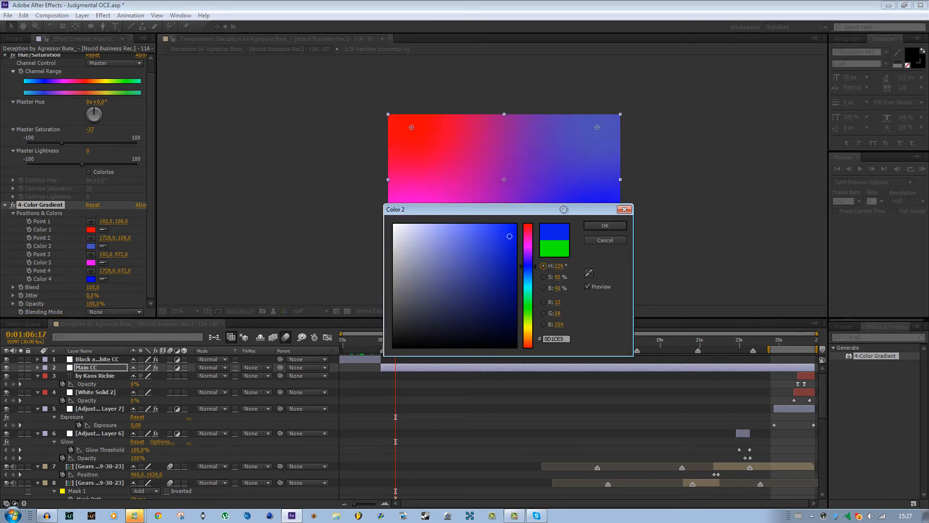
click(611, 226)
Set Color 3 and Color 4 of the 4-Color Gradient to white (FFFFFF).
click(91, 263)
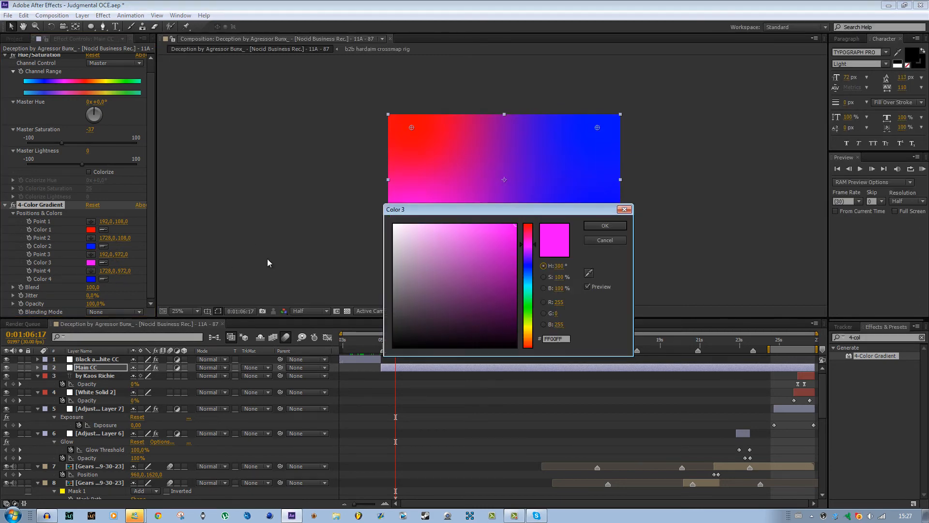
drag(436, 252, 198, 74)
click(600, 226)
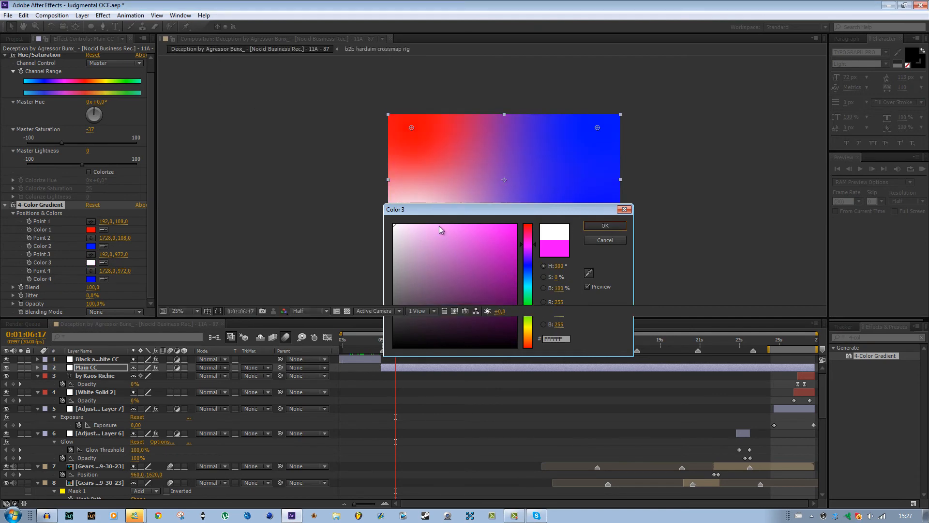
click(91, 280)
drag(425, 252, 288, 147)
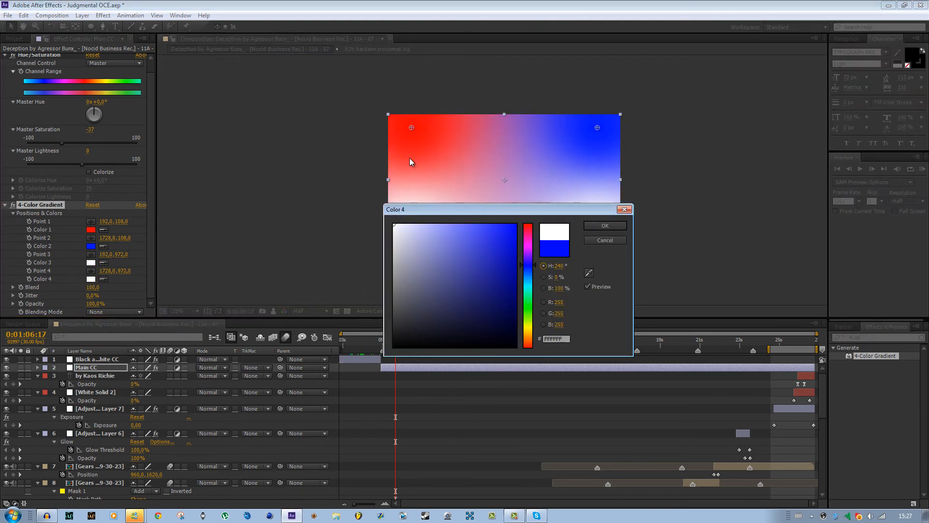
click(588, 224)
Set the gradient's Blend to 559 and move its points inward to about 536,120; 1360,128; 468,892 and 1480,876.
drag(91, 287, 270, 280)
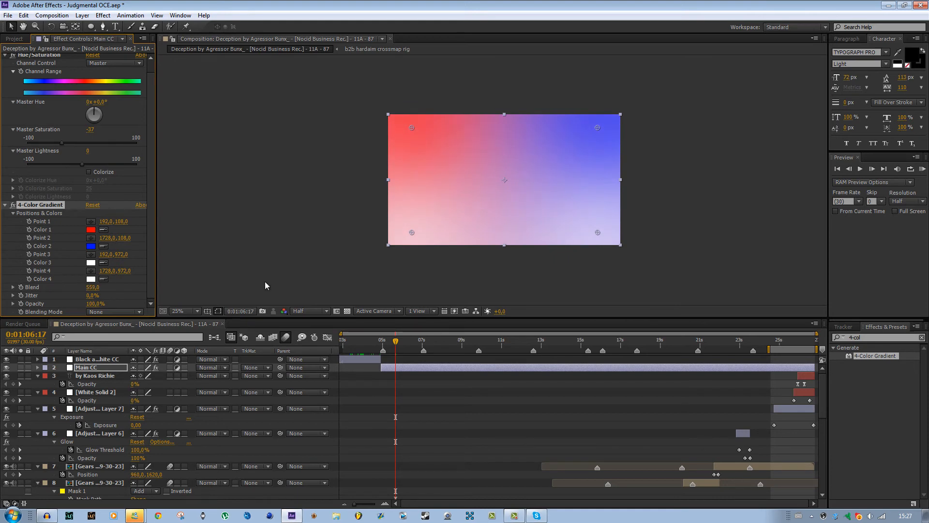
drag(415, 126, 453, 127)
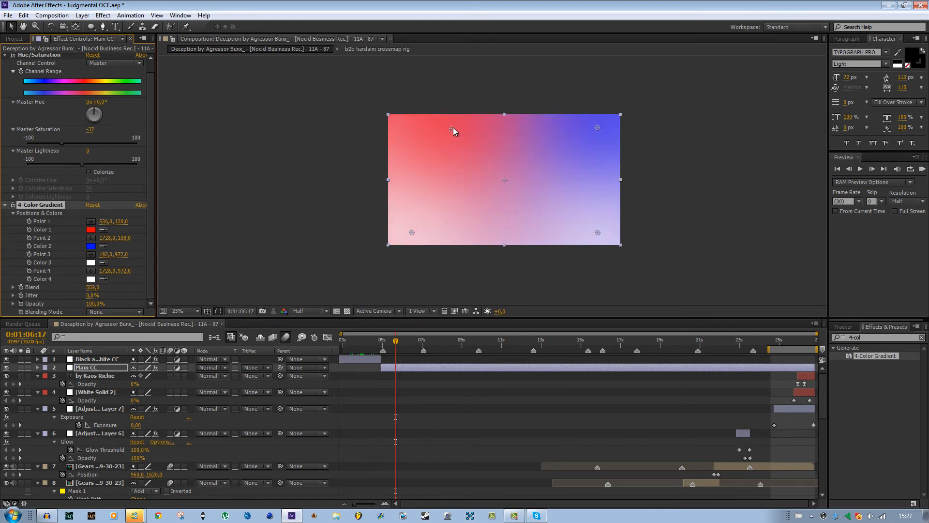
drag(597, 128, 537, 131)
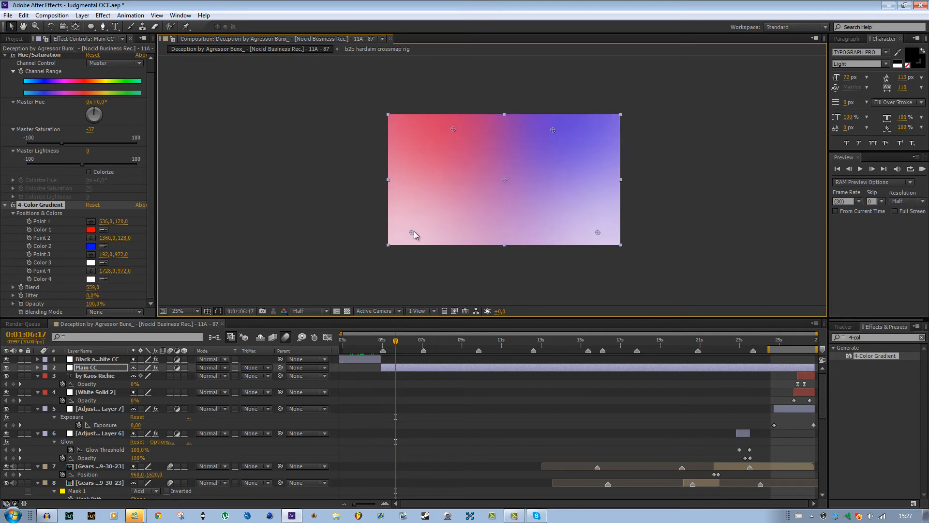
drag(413, 232, 445, 226)
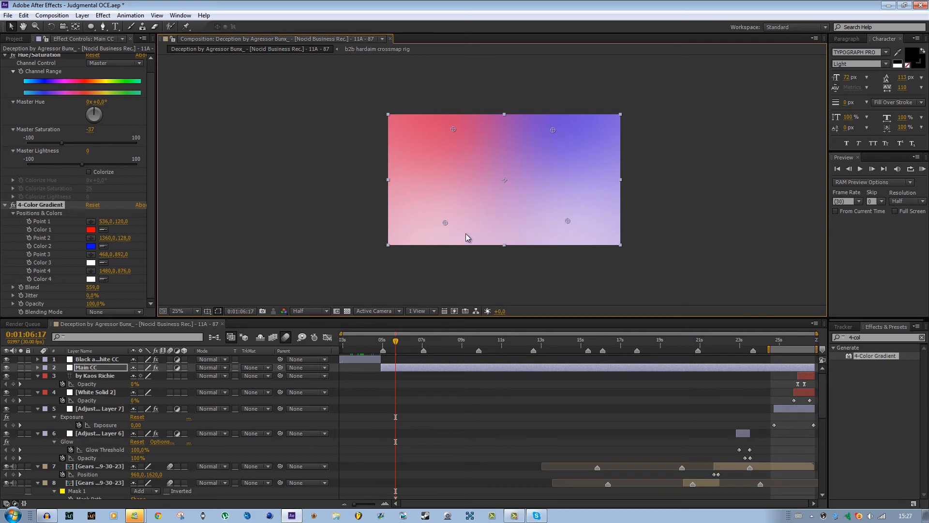
click(277, 166)
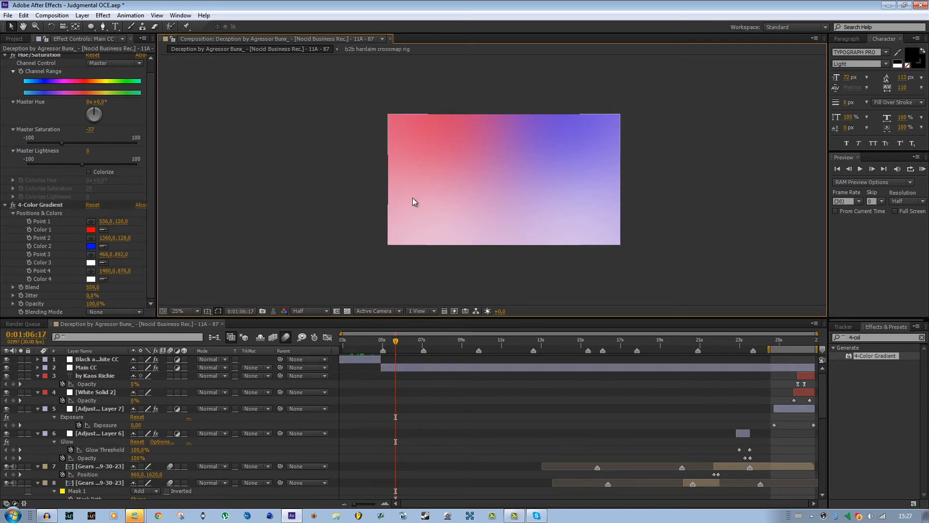
Set the 4-Color Gradient's blending mode to Overlay, try 75% opacity, and settle on 45%.
click(105, 312)
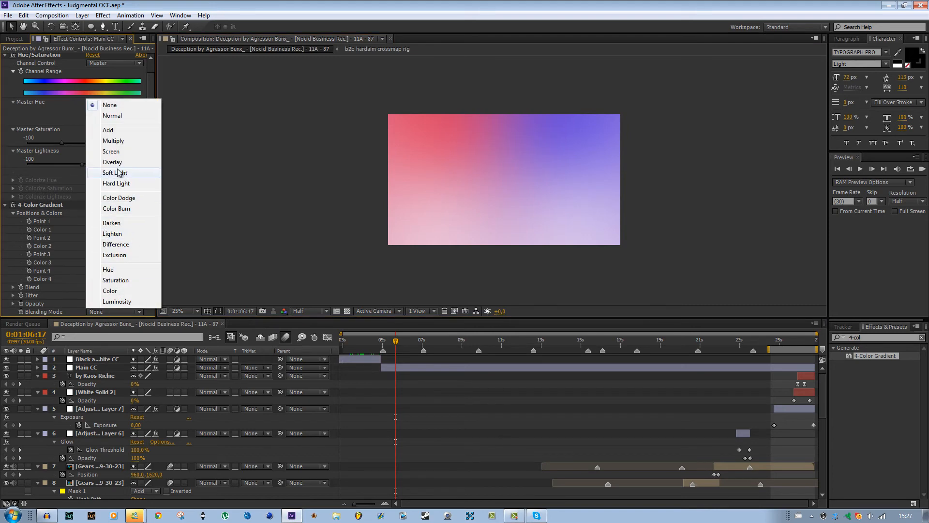
click(104, 162)
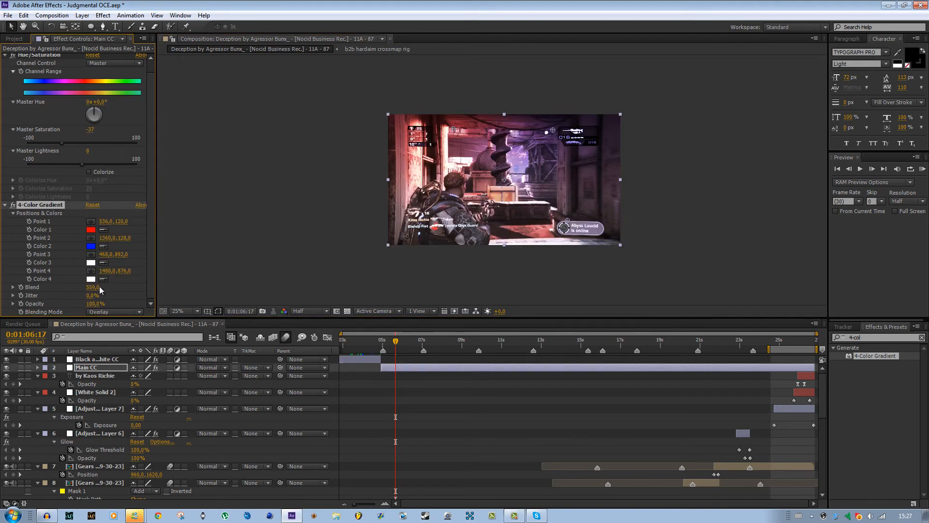
click(93, 304)
scroll(641, 145, up, 1)
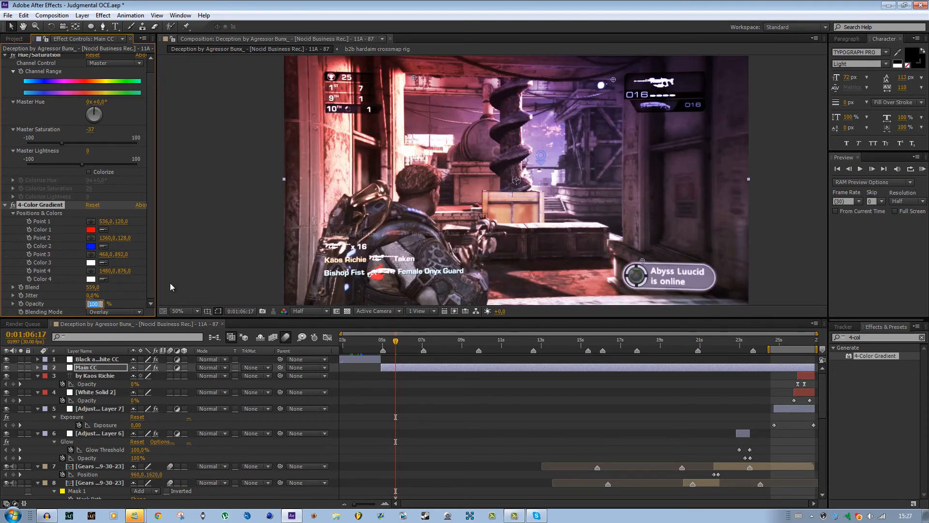
text(75)
key(Return)
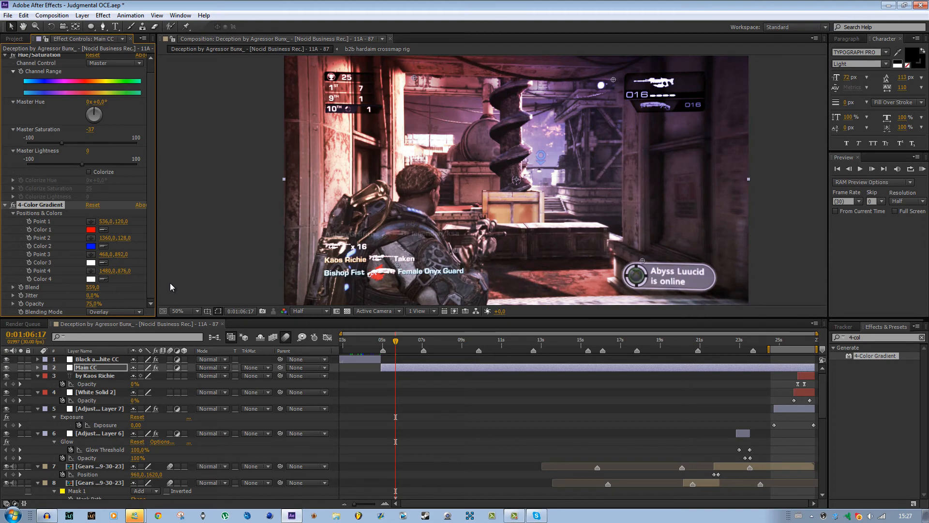
click(94, 304)
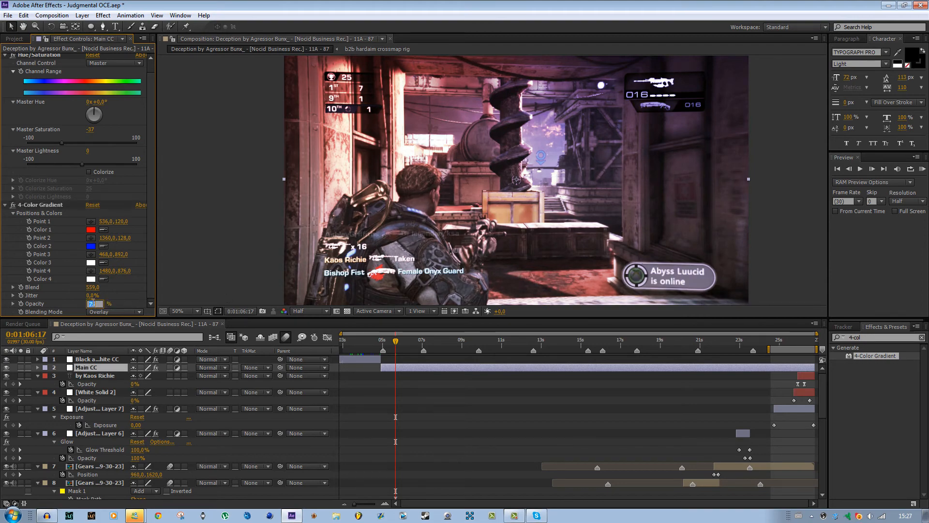
text(45)
key(Return)
scroll(359, 188, down, 1)
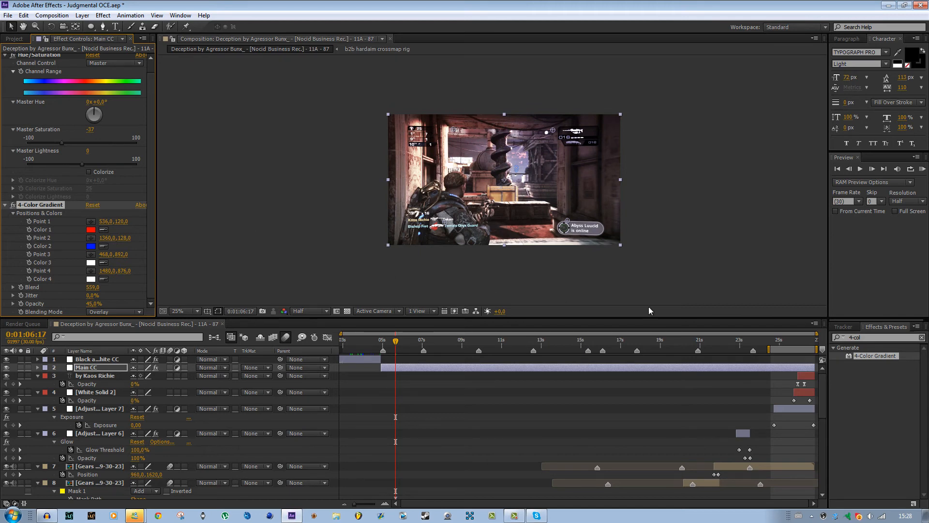
Search the effects for "sharpen" and apply Sharpen to the Main CC layer below the 4-Color Gradient.
click(843, 336)
key(ctrl+a)
text(s)
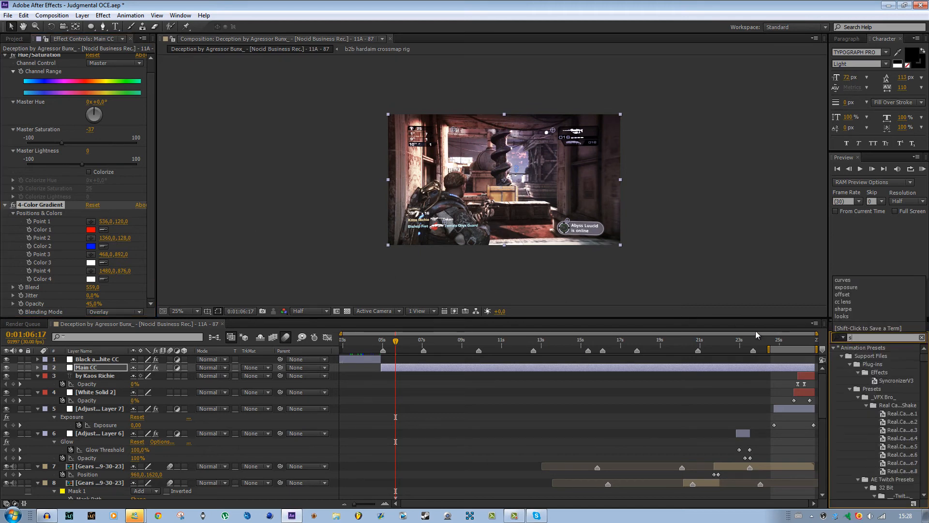
text(harpen)
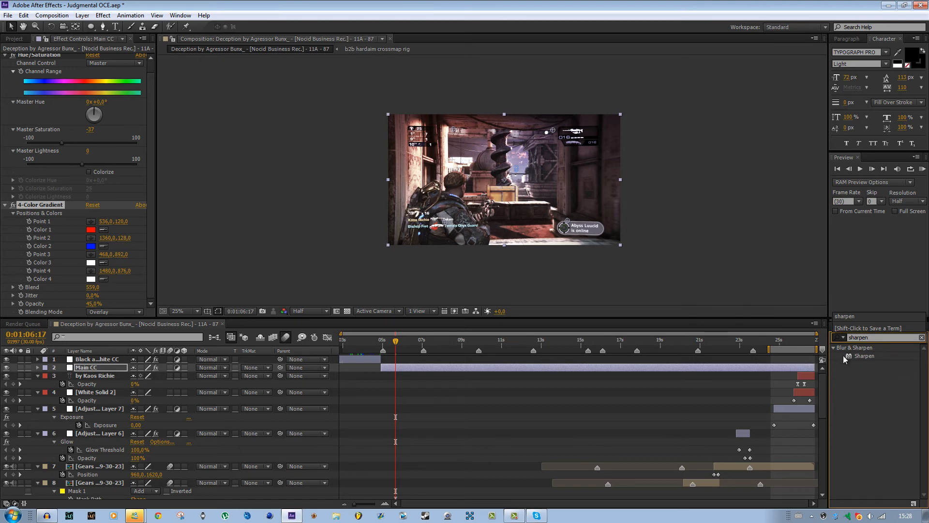
drag(859, 356, 104, 304)
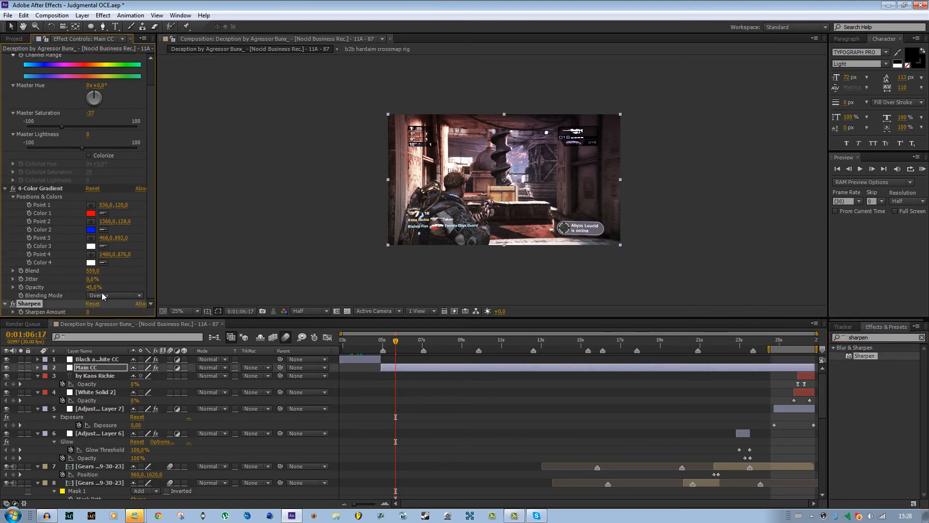
Set the Sharpen Amount to 5 and check the sharpened frame up close.
click(88, 312)
text(5)
key(Return)
scroll(393, 260, up, 4)
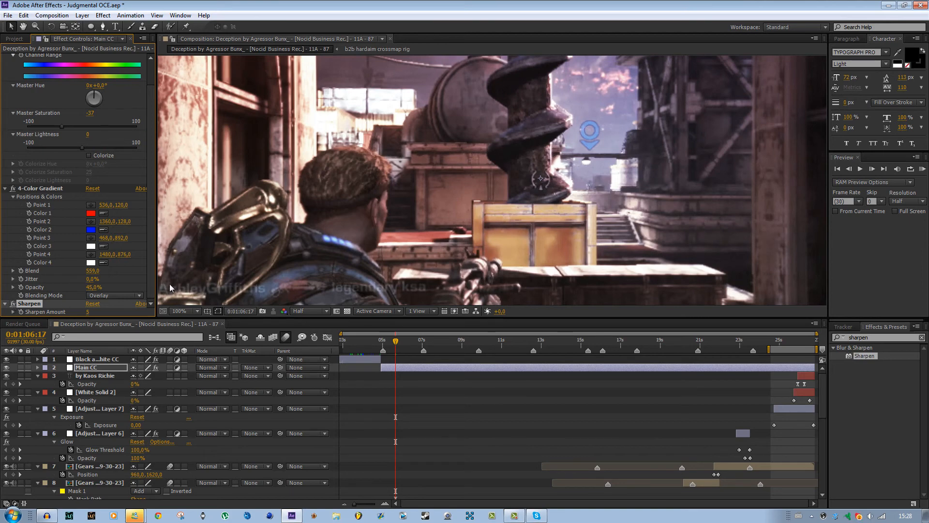
scroll(382, 213, down, 4)
Scrub the montage forward to 0:01:12:18 to check the color correction, and change the Fast Previews option.
drag(396, 341, 460, 346)
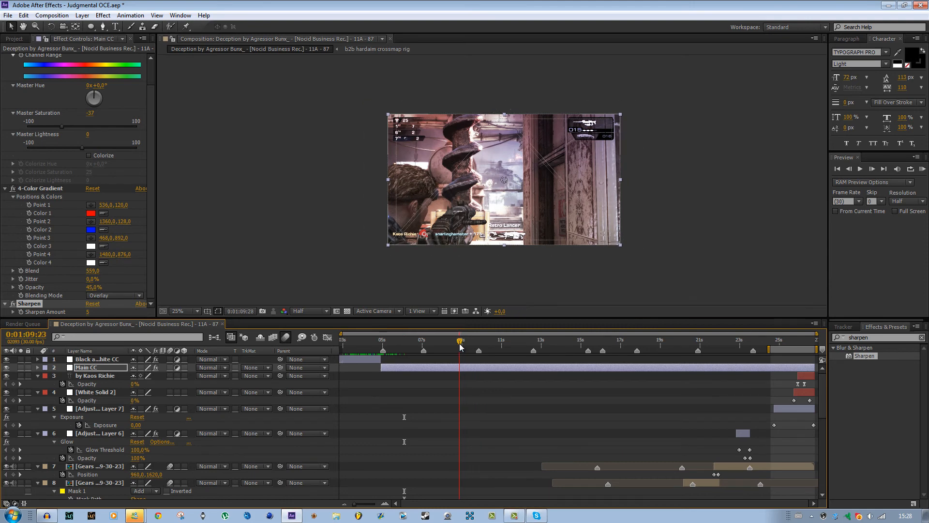
drag(463, 345, 516, 345)
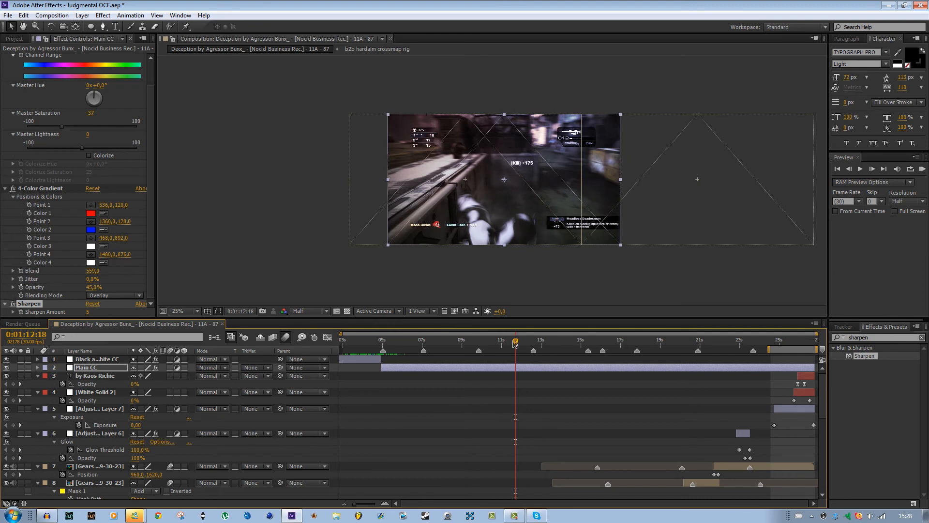
click(455, 311)
click(474, 334)
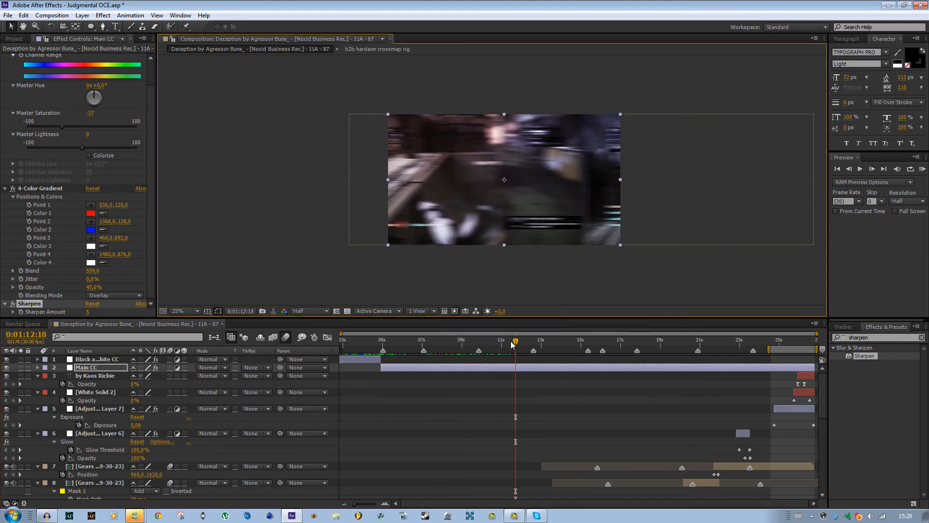
Scrub on through the clips to about 0:01:24:11 and examine Adjustment Layer 6's red glow flash.
drag(516, 343, 547, 343)
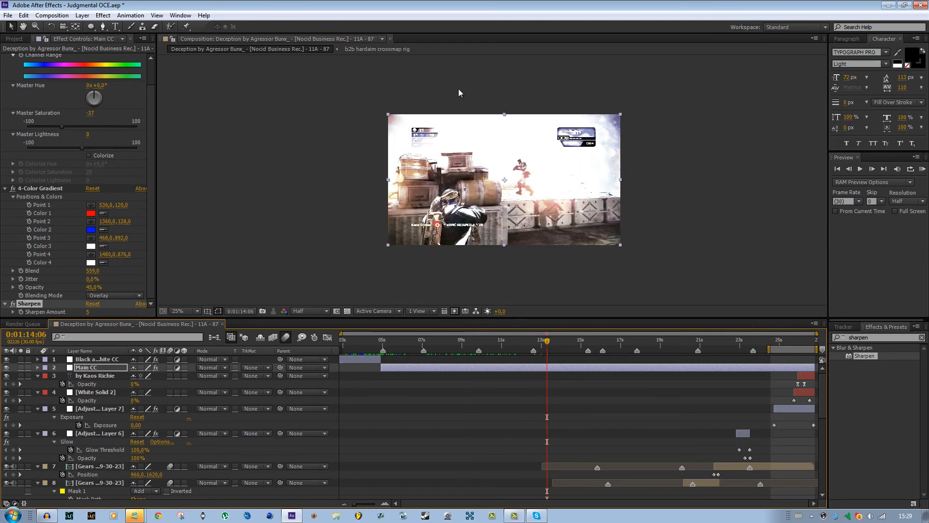
drag(547, 342, 720, 344)
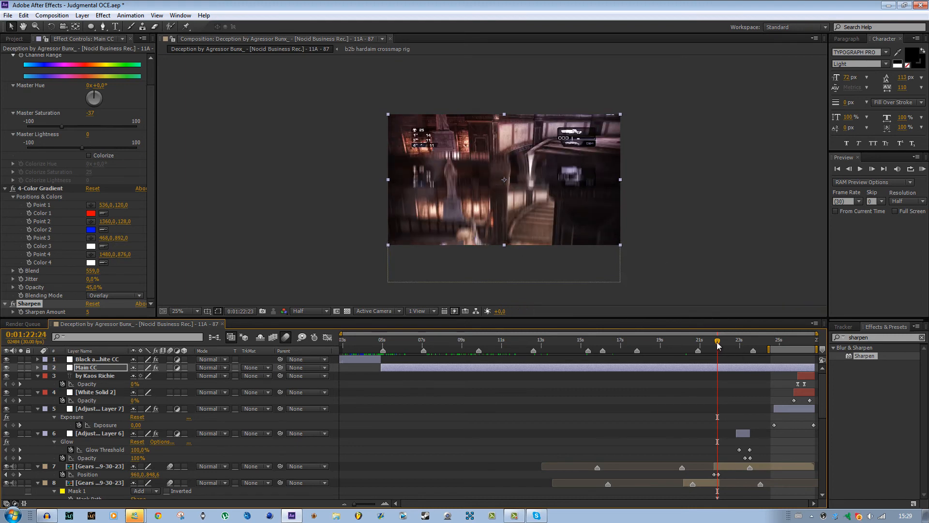
drag(718, 343, 739, 344)
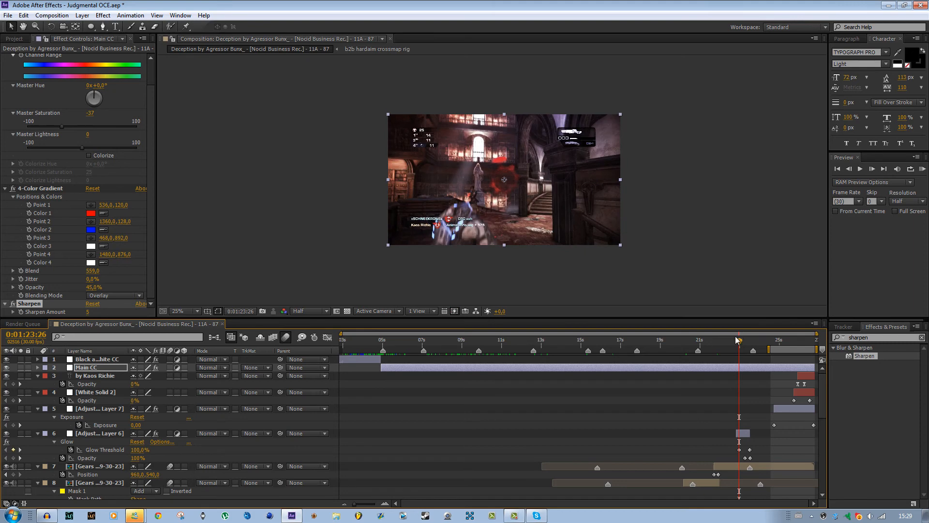
drag(739, 339, 743, 339)
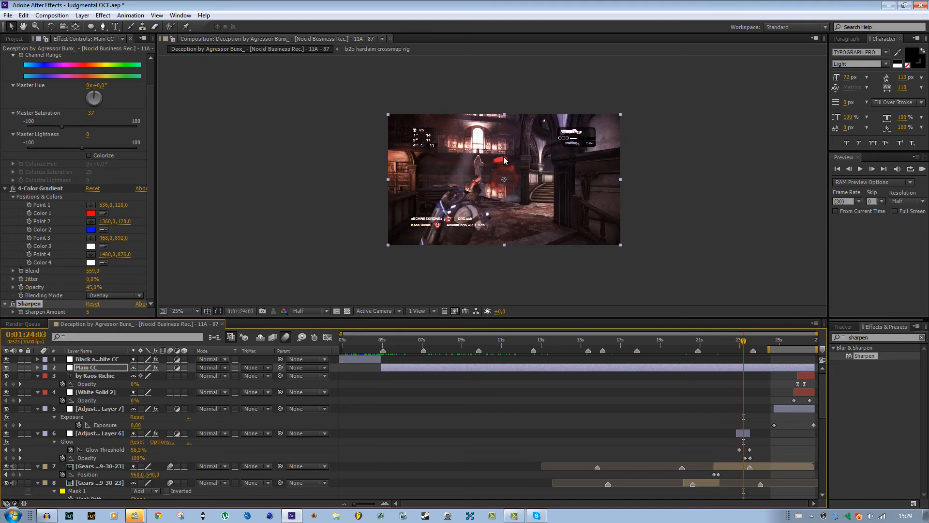
click(745, 433)
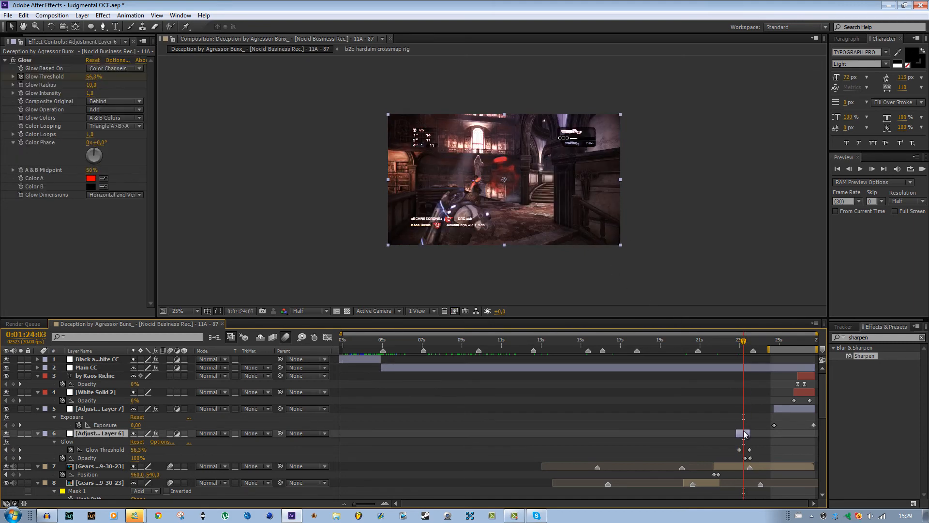
drag(743, 341, 750, 341)
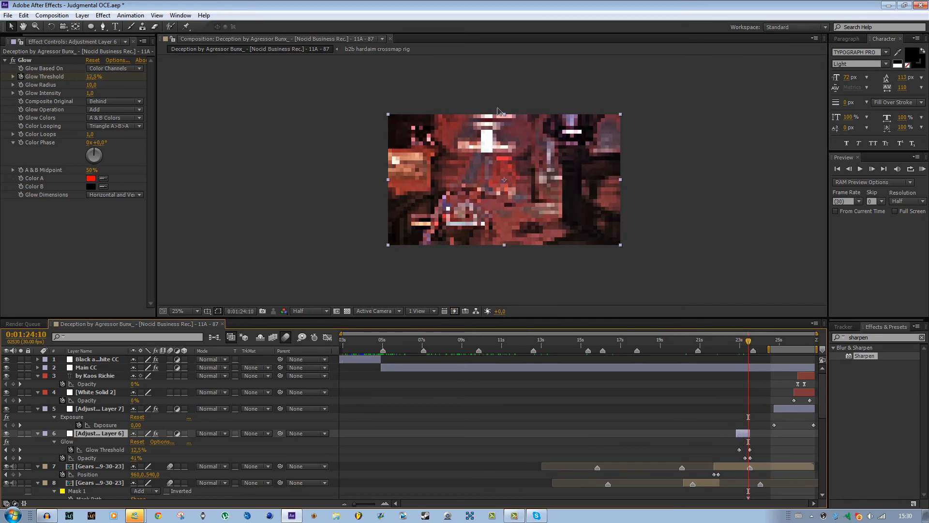
click(756, 346)
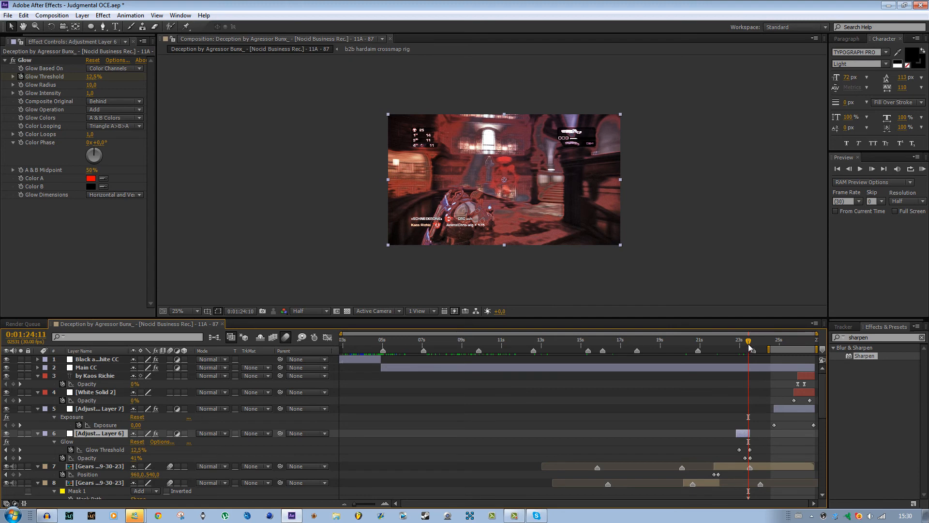
Scrub to the closing white title, then back through the whole section to the black-and-white part at 0:01:04:09 to review the look.
drag(756, 347, 804, 353)
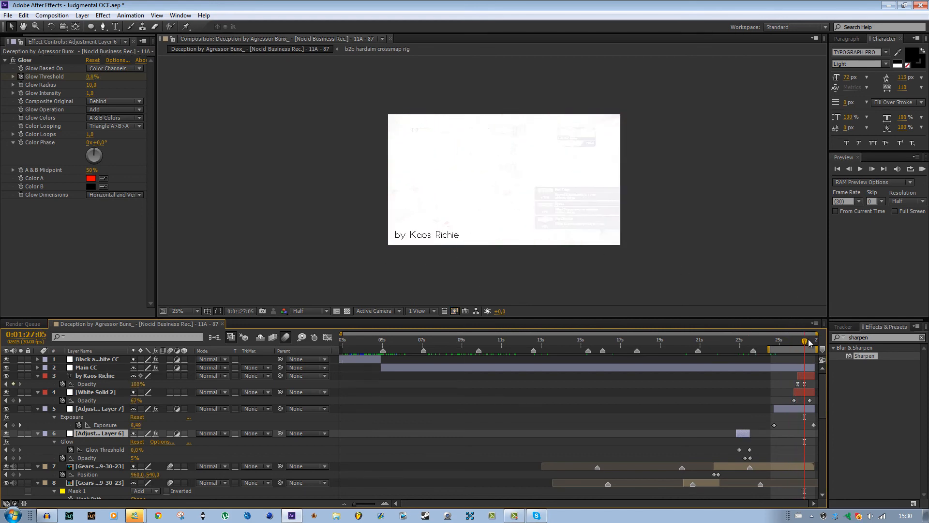
click(414, 342)
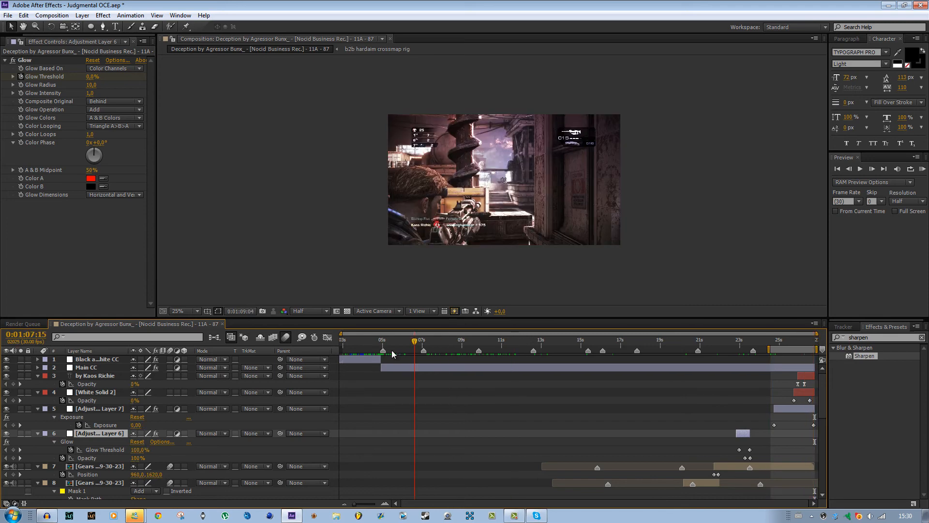
drag(392, 351, 919, 357)
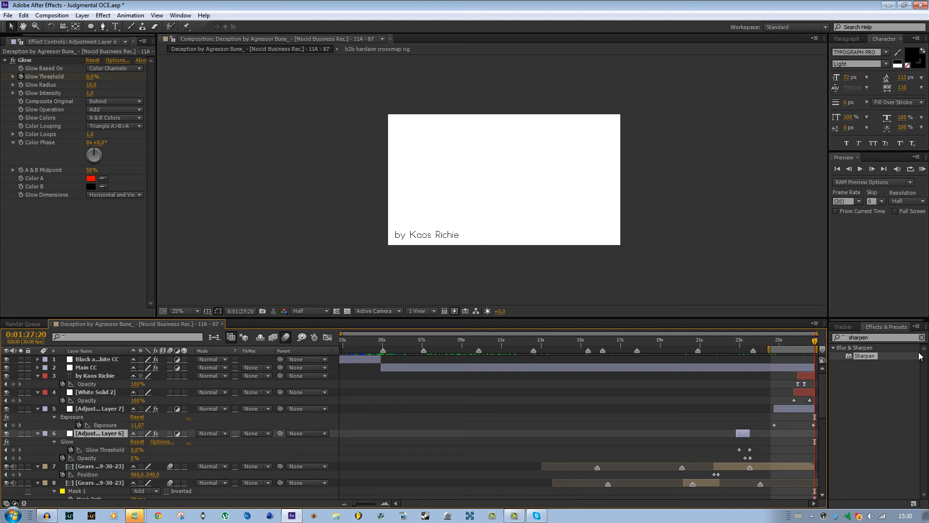
drag(809, 344, 351, 327)
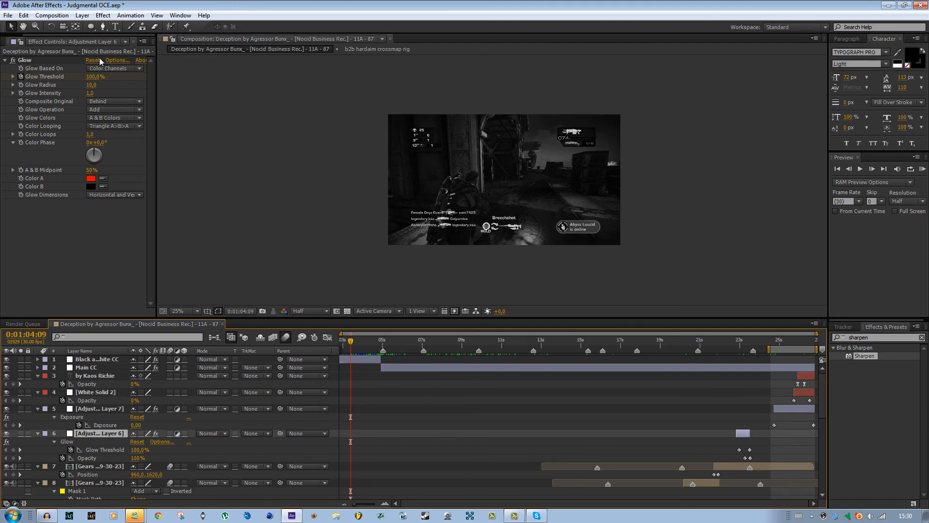
Bring up the project's item list and look through the whole layer stack in the timeline, down to the music track.
click(2, 42)
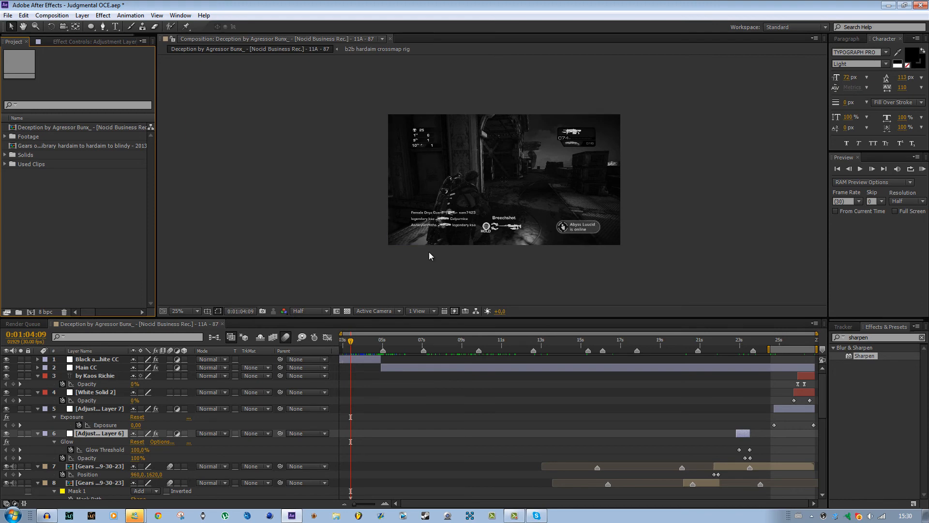
scroll(826, 386, down, 10)
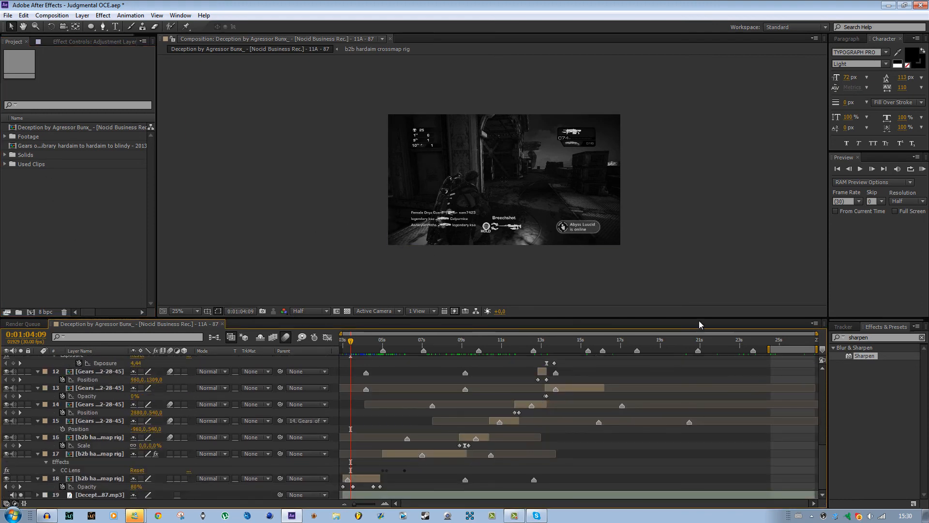
scroll(822, 378, up, 10)
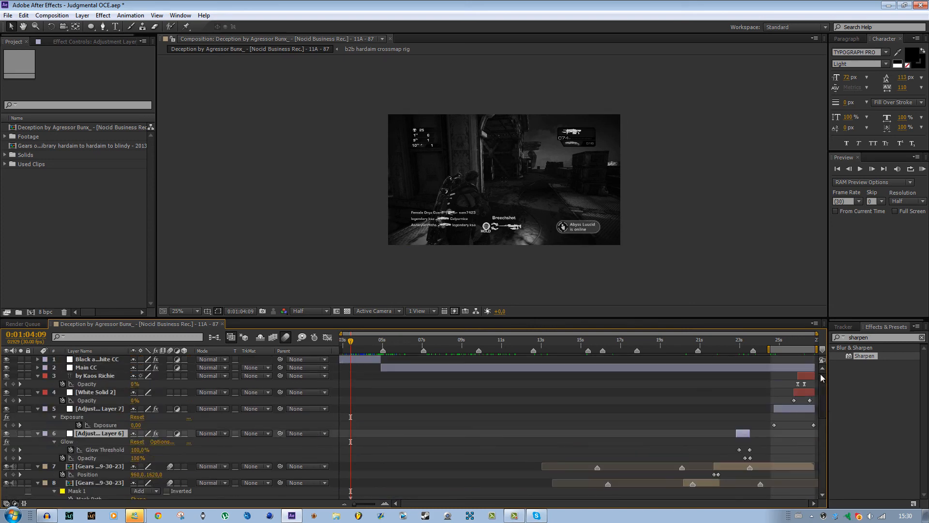
drag(821, 376, 824, 508)
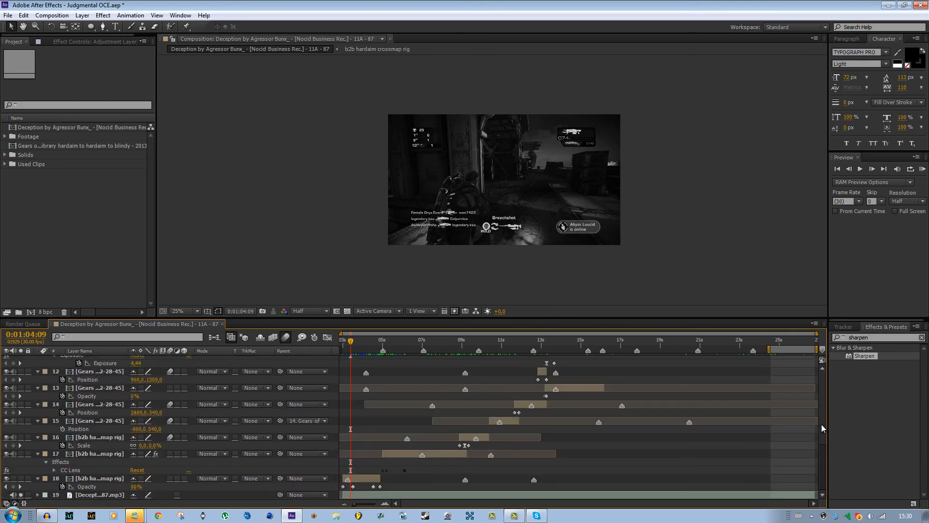
drag(823, 428, 823, 368)
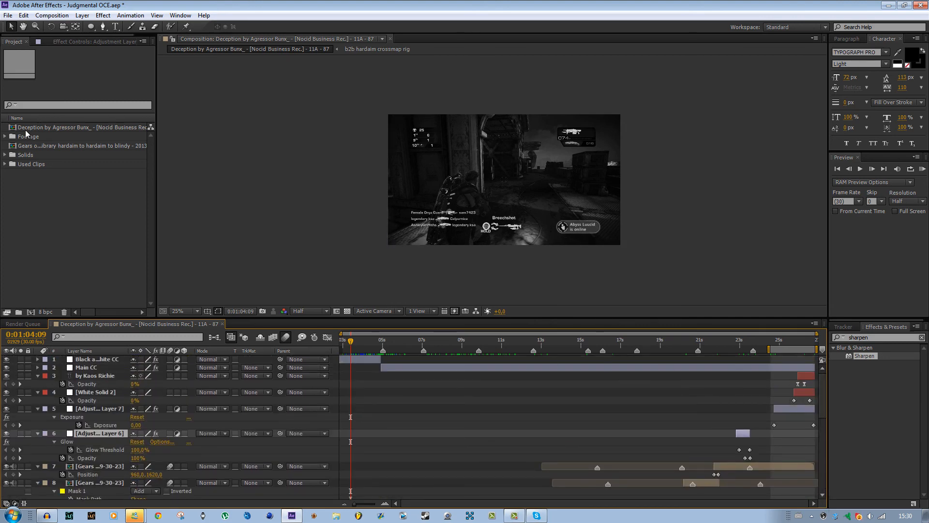
Examine the contents of the Footage, Solids and Used Clips folders, the layer stack and Adjustment Layer 6's Glow settings.
click(5, 137)
click(5, 137)
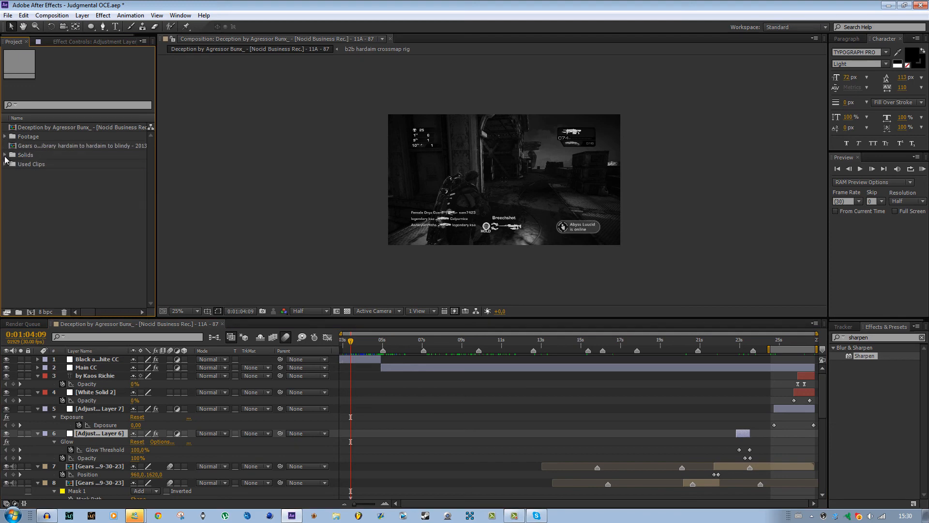
click(5, 155)
click(4, 155)
click(3, 164)
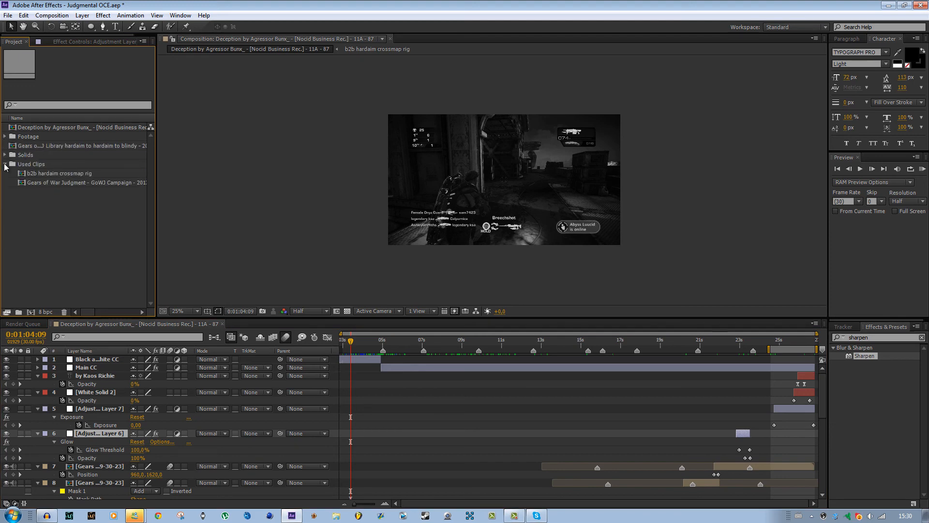
click(4, 165)
scroll(580, 426, down, 10)
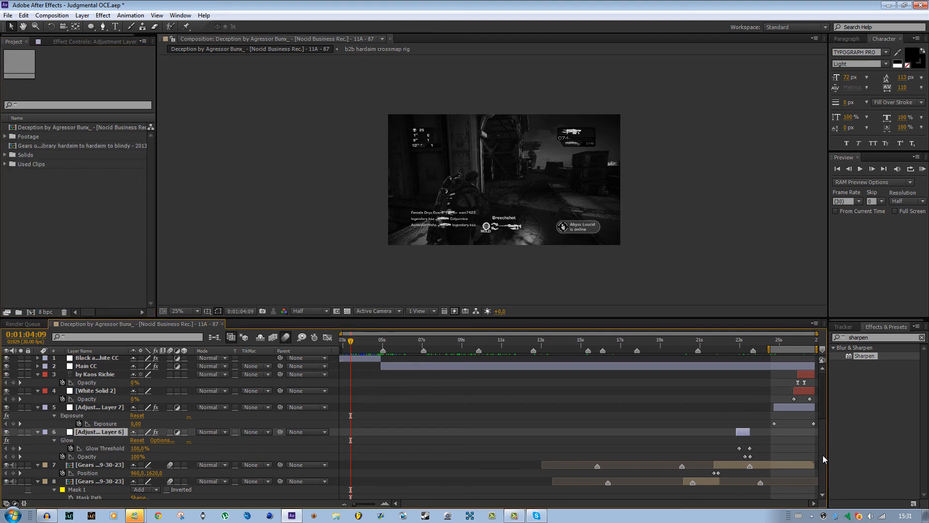
click(94, 42)
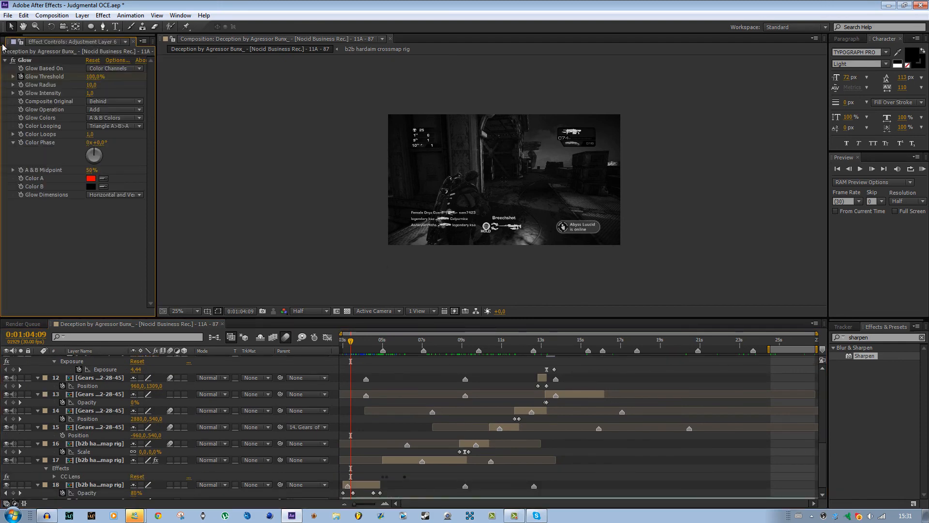
click(13, 41)
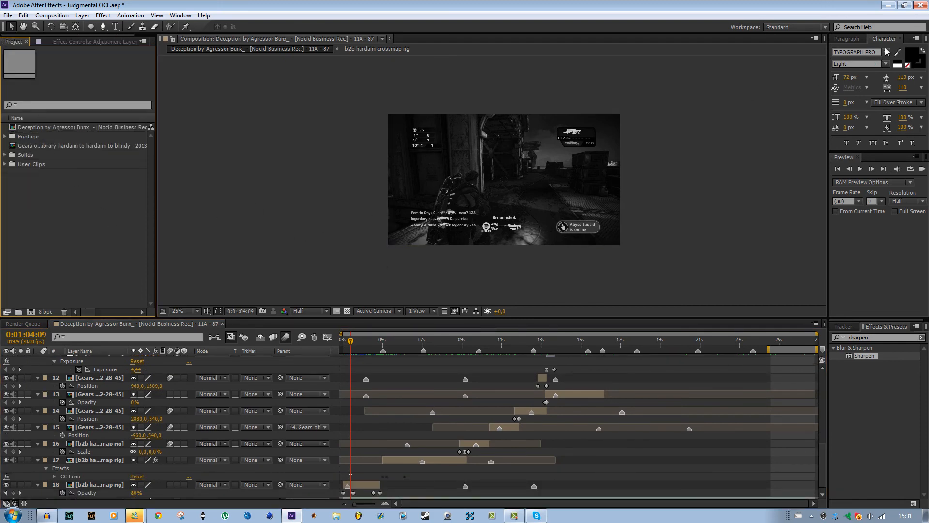
Close After Effects without saving the project, and open the Judgmental Editing 101 Project folder on the desktop.
click(924, 7)
click(484, 270)
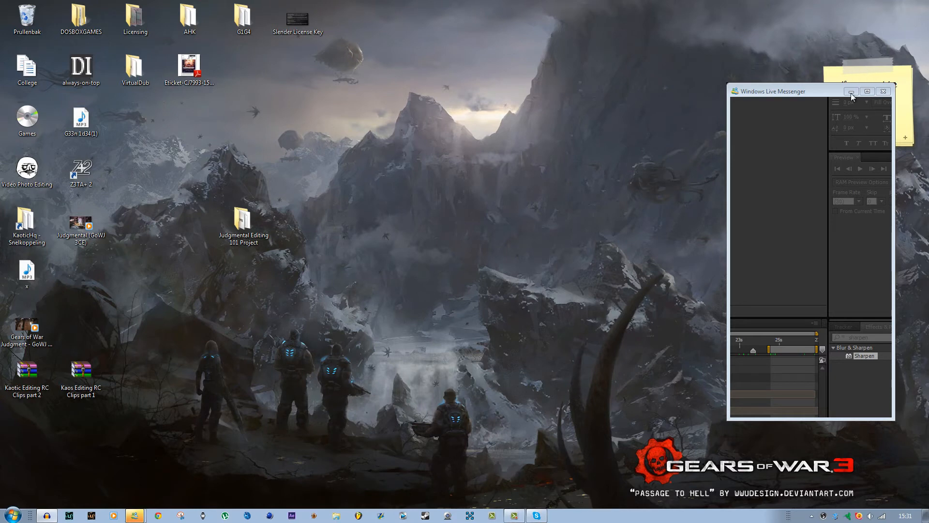
click(245, 231)
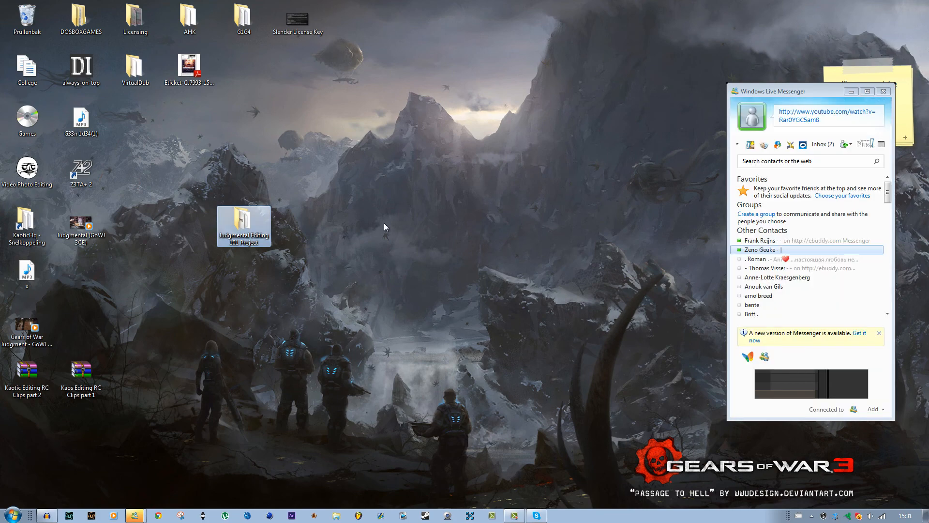
click(306, 180)
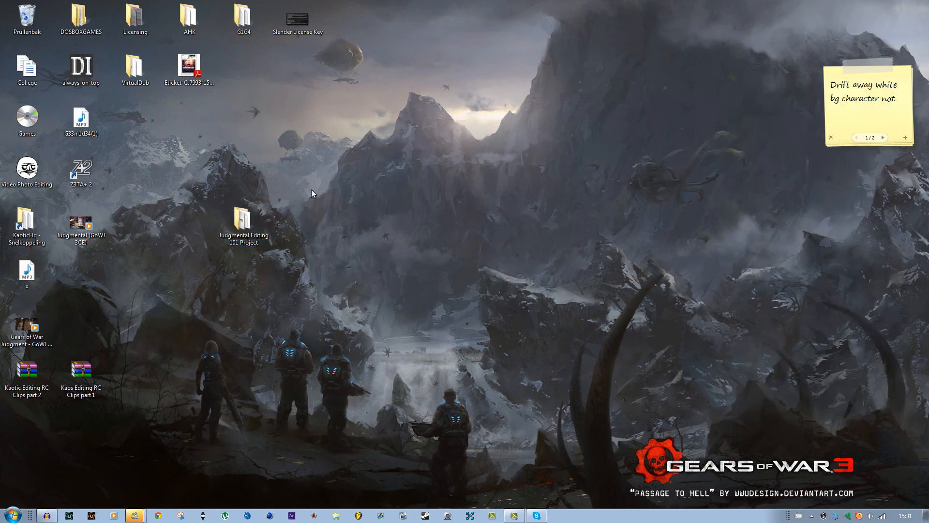
click(247, 220)
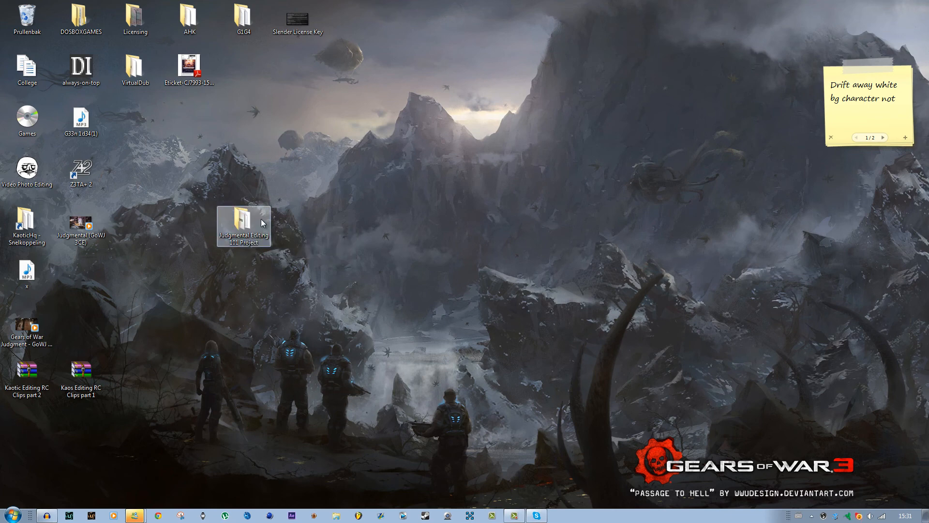
double_click(250, 216)
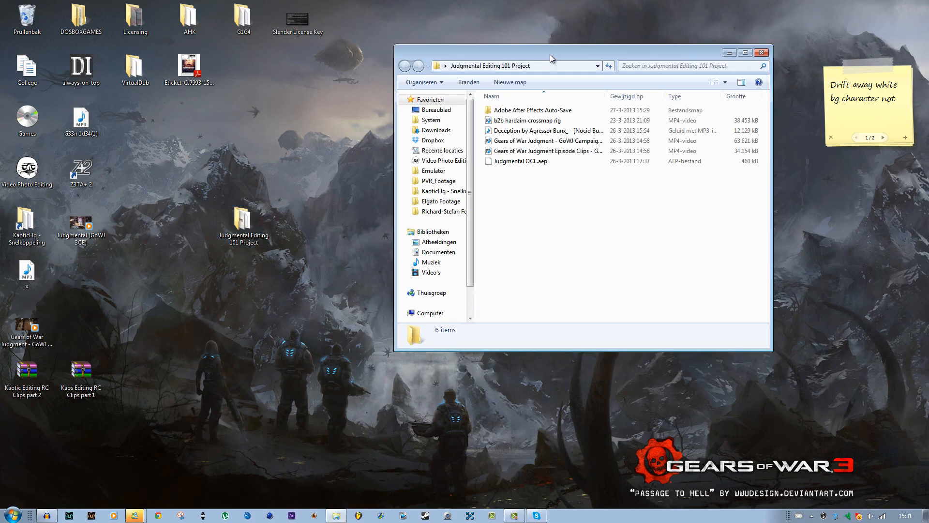
double_click(554, 111)
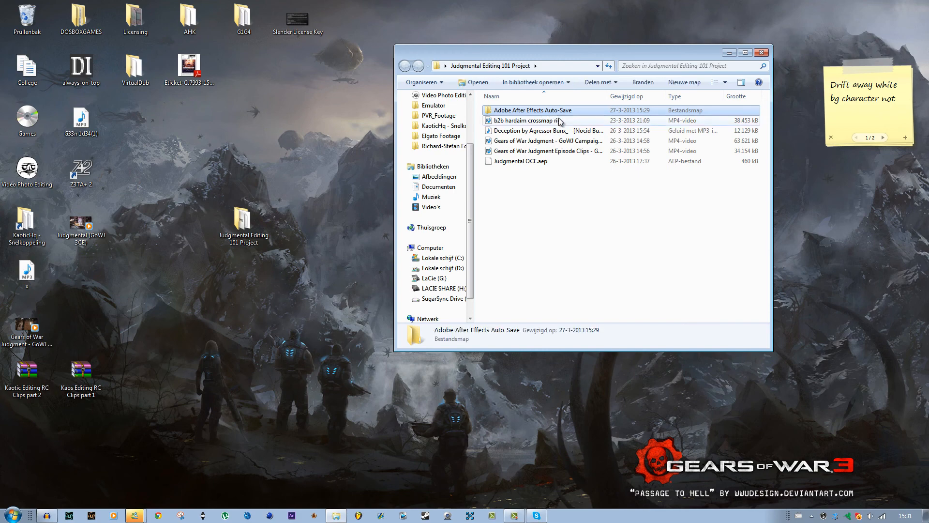
key(Delete)
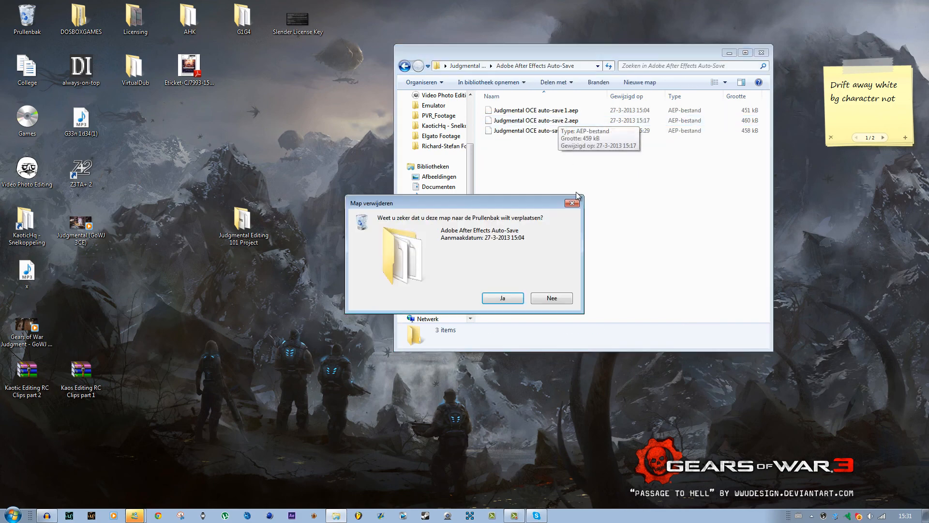
click(546, 300)
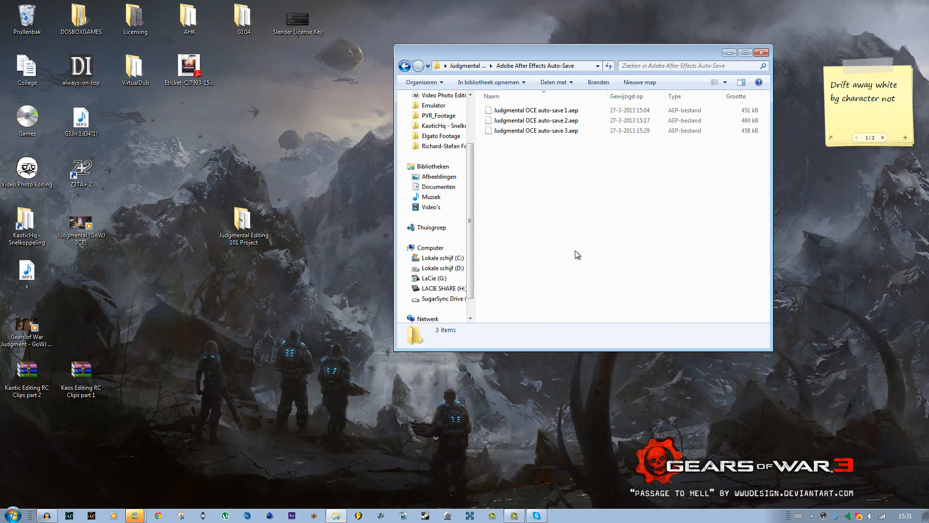
key(BackSpace)
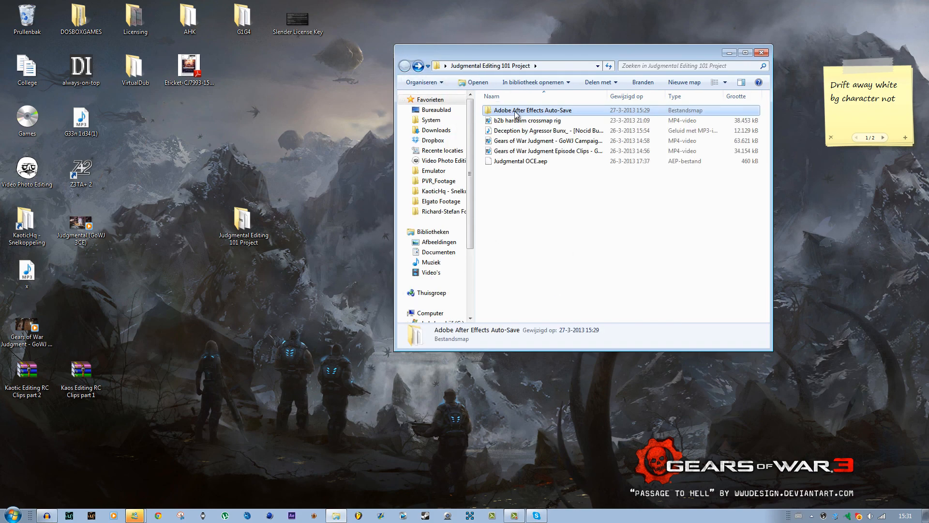
Delete the Adobe After Effects Auto-Save folder from the Judgmental Editing 101 Project folder.
key(Delete)
key(Return)
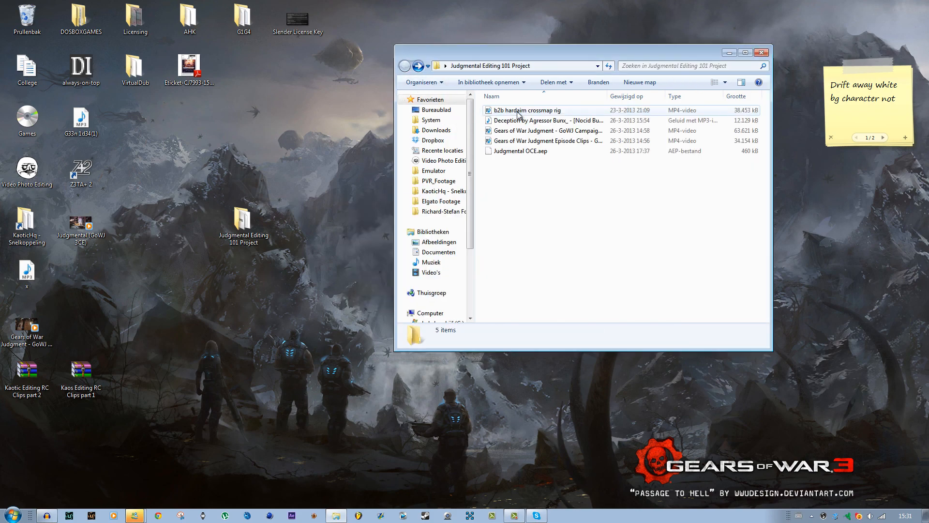
click(293, 277)
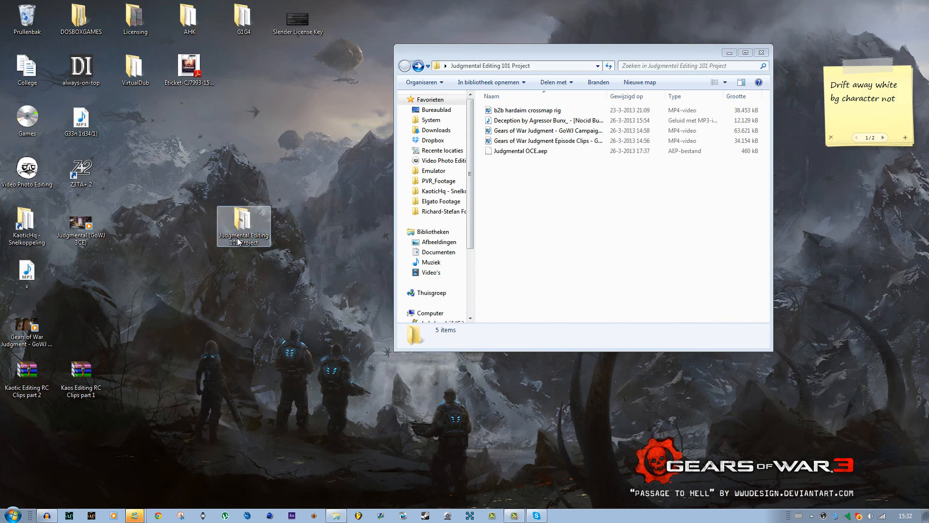
Rename the desktop project folder as Judgmental Editing 101 Project 2.
click(255, 244)
click(258, 243)
click(262, 244)
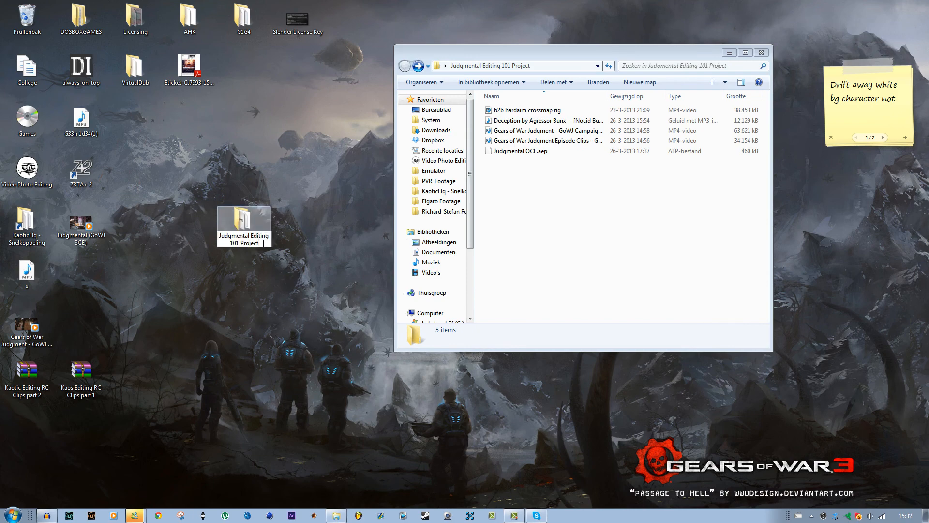
text(2)
key(Return)
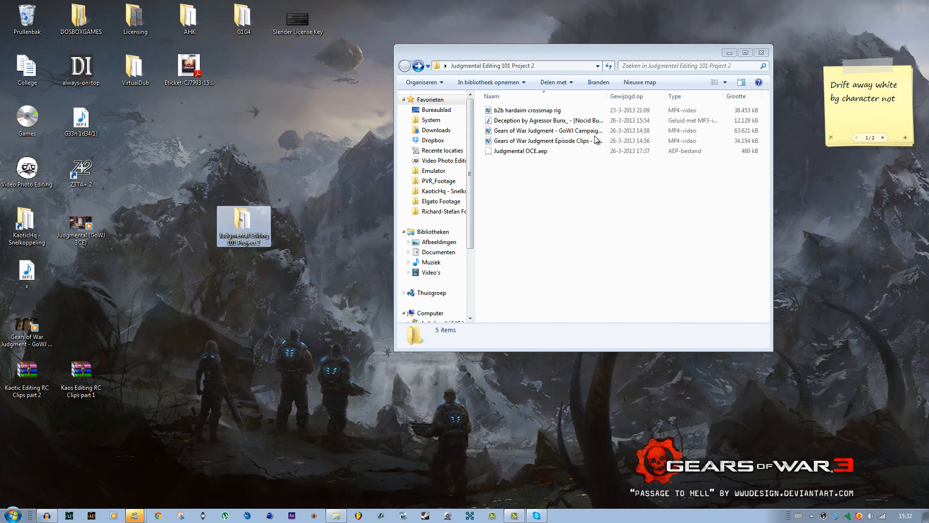
Minimize the project folder's window and start After Effects.
click(729, 53)
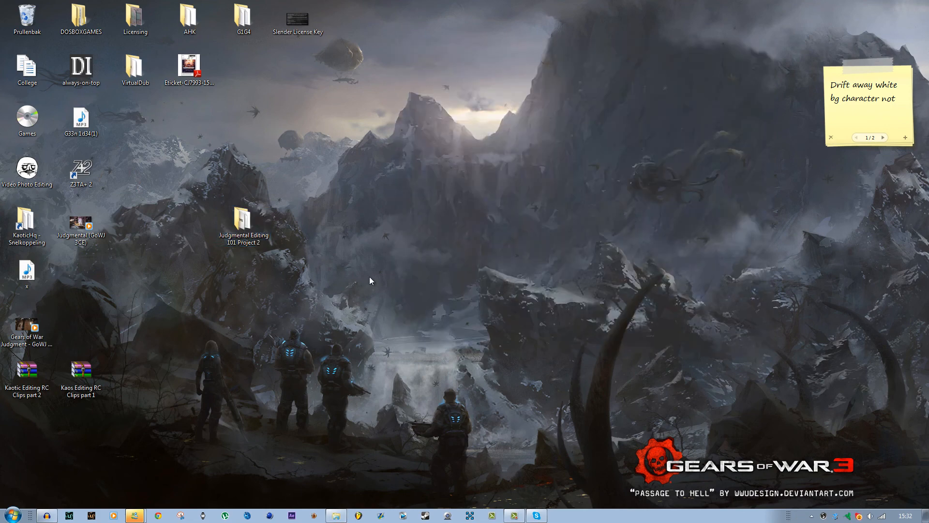
click(292, 515)
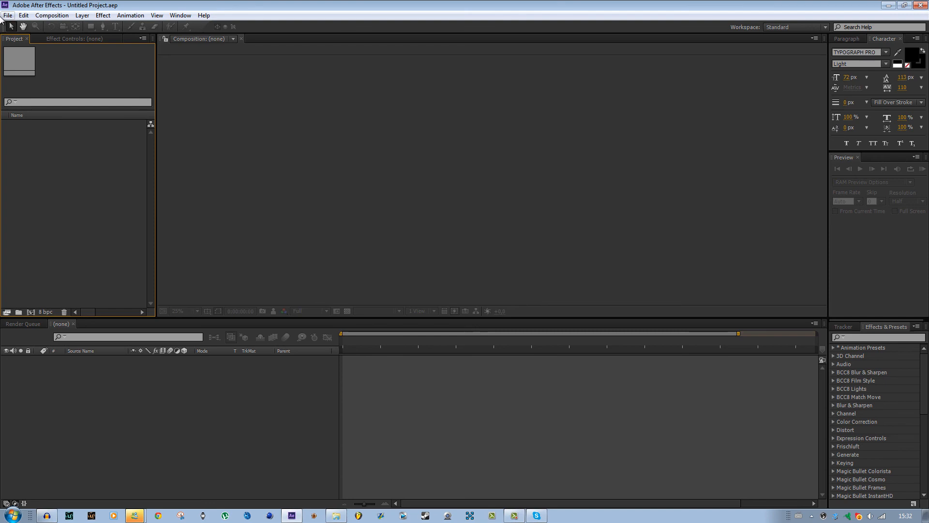
Try to reopen Judgmental OCE.aep from the recent projects, using its old folder path.
click(4, 15)
mouse_move(43, 48)
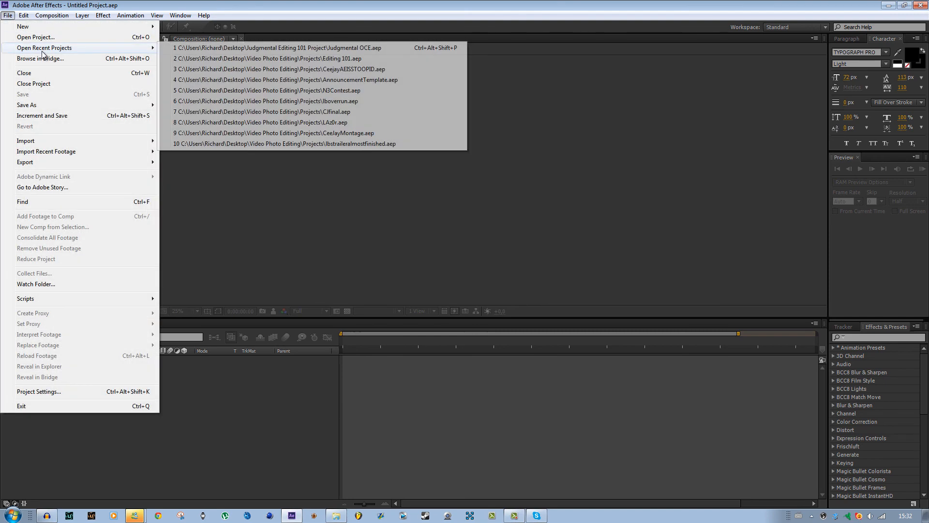
click(337, 48)
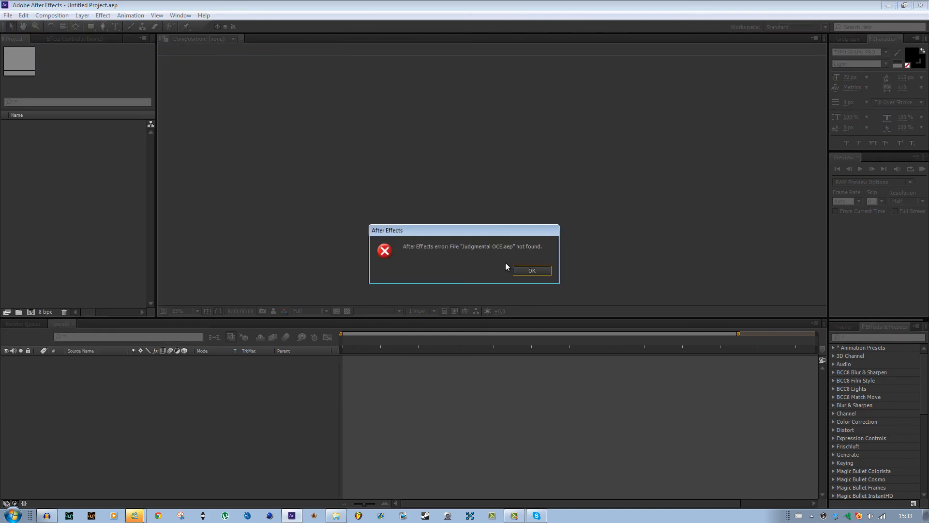
click(531, 272)
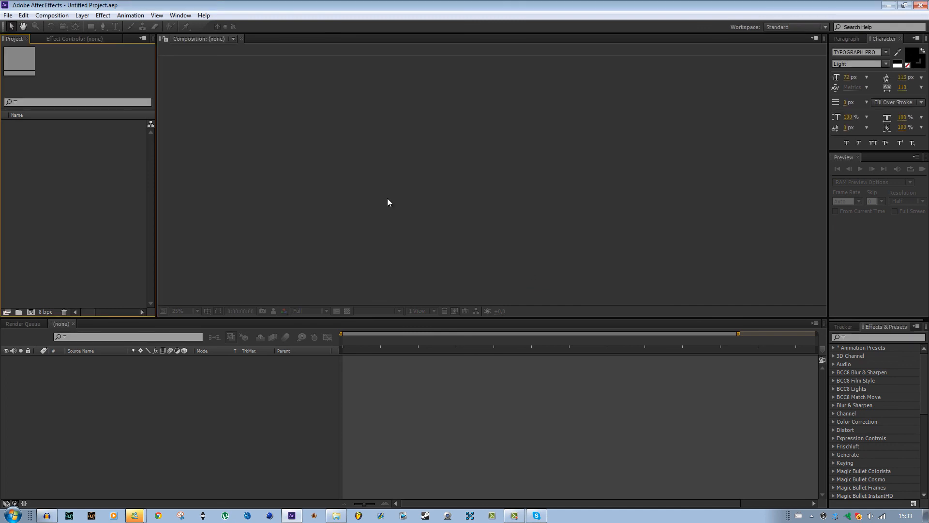
Open the project file Judgmental OCE.aep from the Judgmental Editing 101 Project 2 folder on the desktop.
click(8, 15)
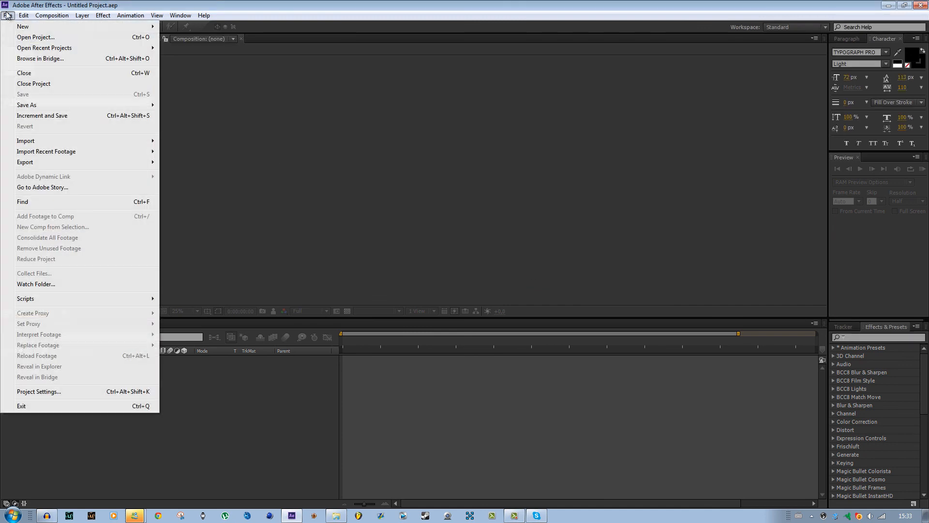
click(33, 39)
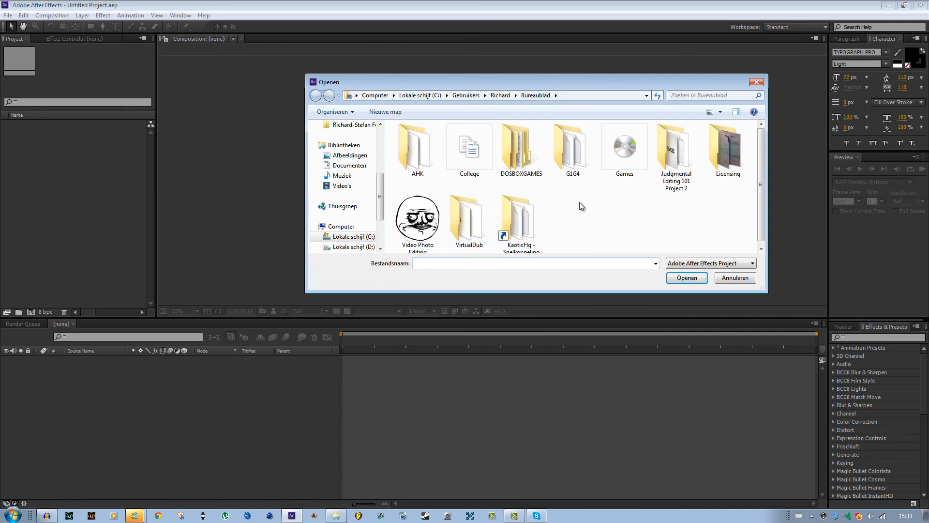
double_click(667, 157)
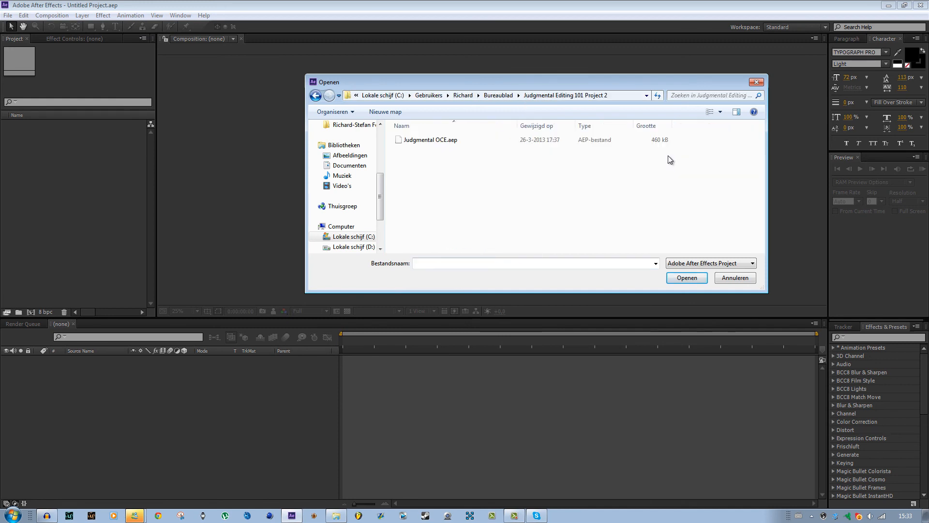
click(463, 140)
click(672, 277)
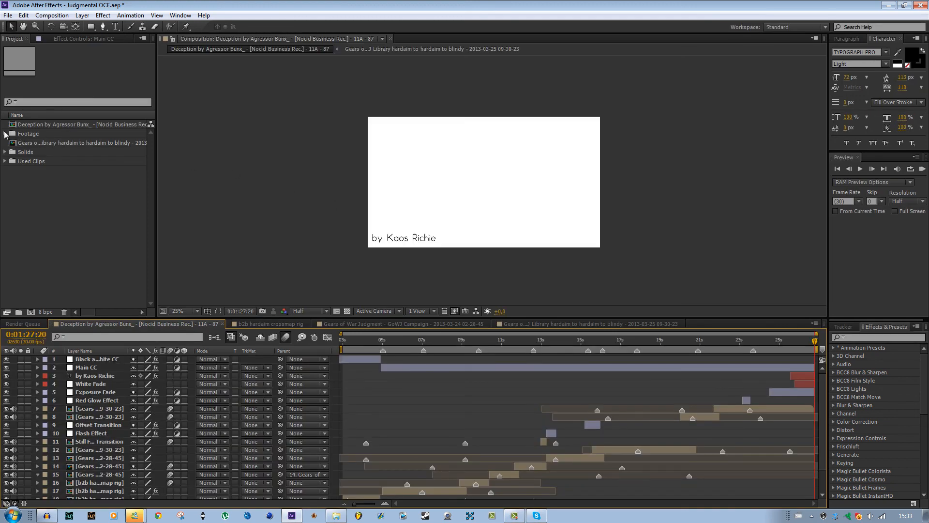
Check the clips in the Footage folder and start a new project, discarding the changes to Judgmental OCE.aep.
click(5, 134)
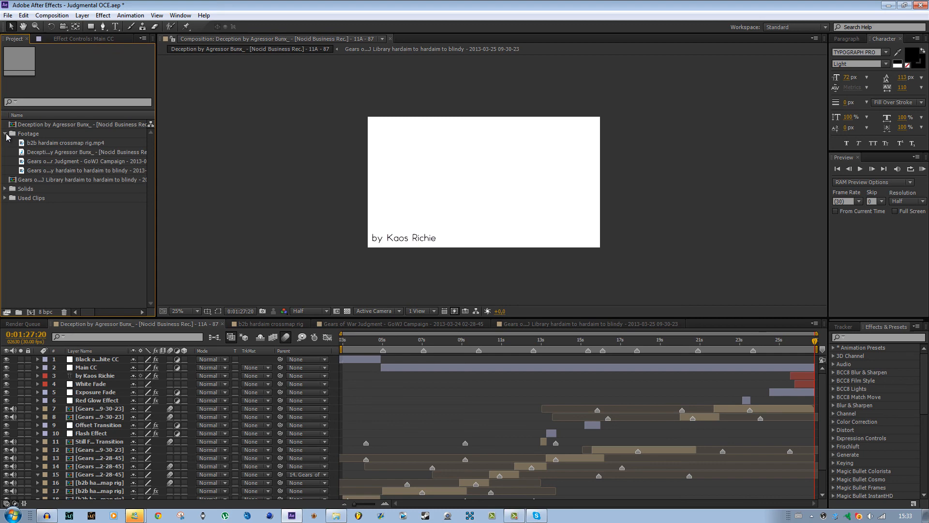
click(6, 135)
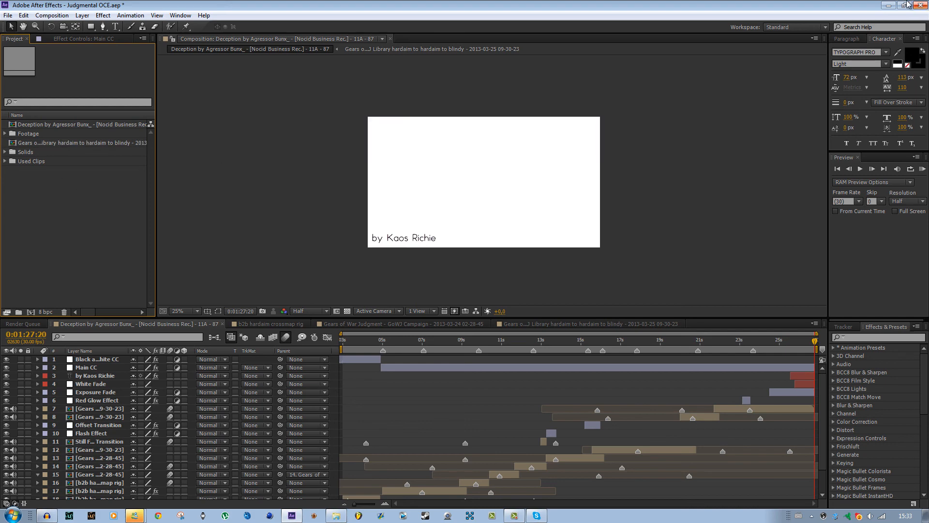
click(9, 15)
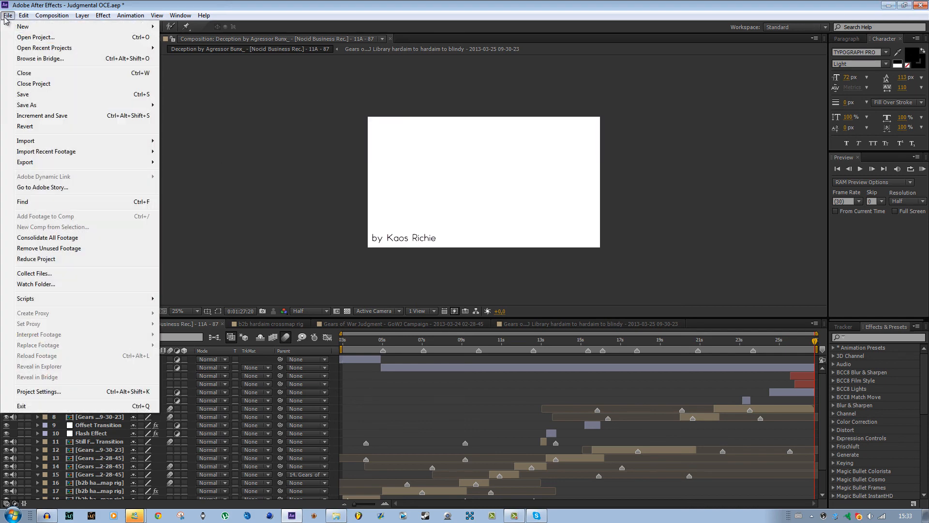
mouse_move(19, 23)
click(186, 23)
click(477, 267)
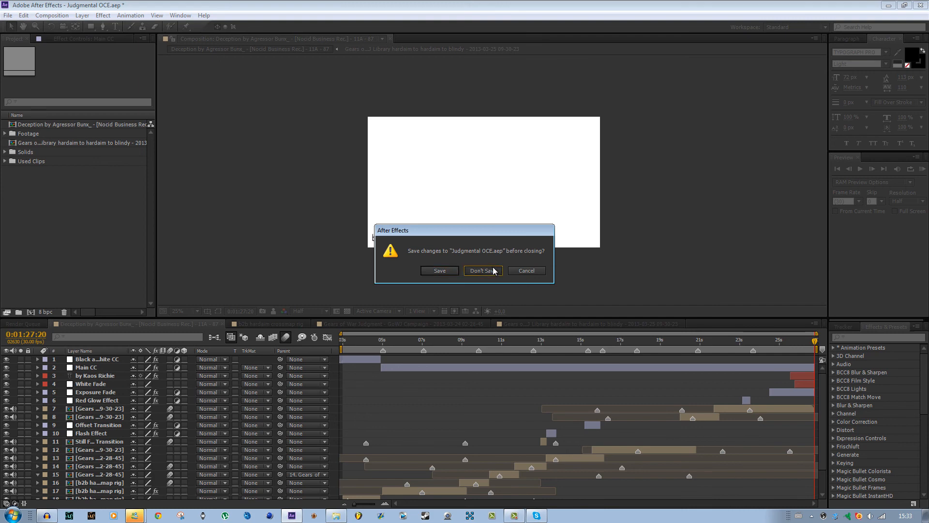
Open the Judgmental Editing 101 Project 2 folder on the desktop and prefix the Gears of War Judgment Episode Clips video's file name with 2.
click(889, 6)
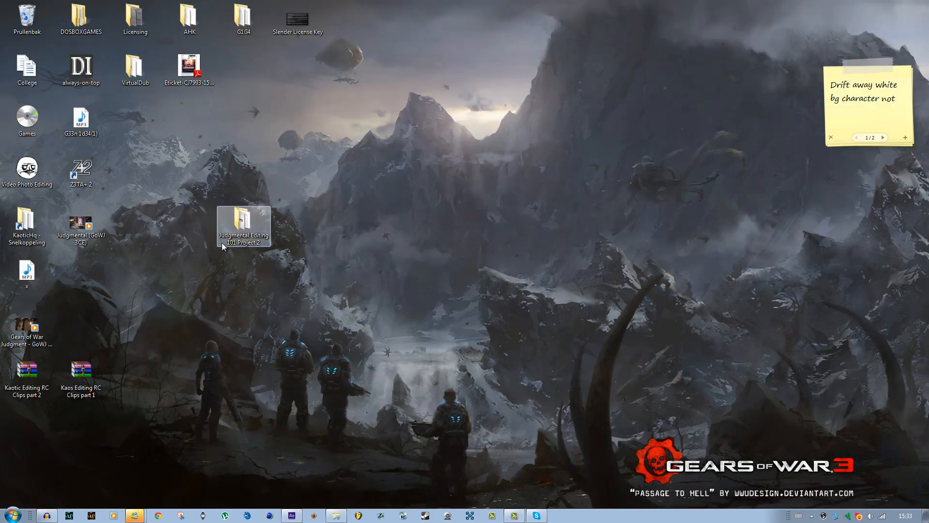
double_click(239, 232)
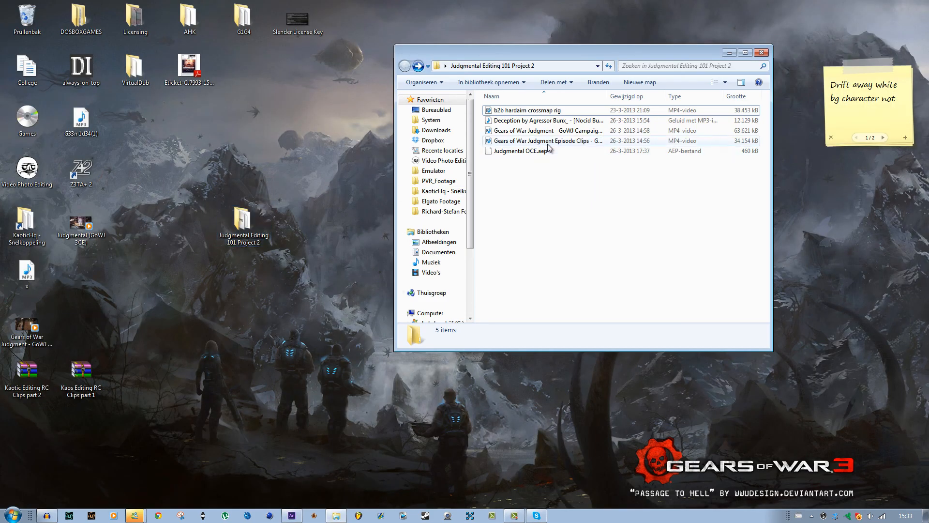
click(571, 141)
click(573, 144)
click(501, 140)
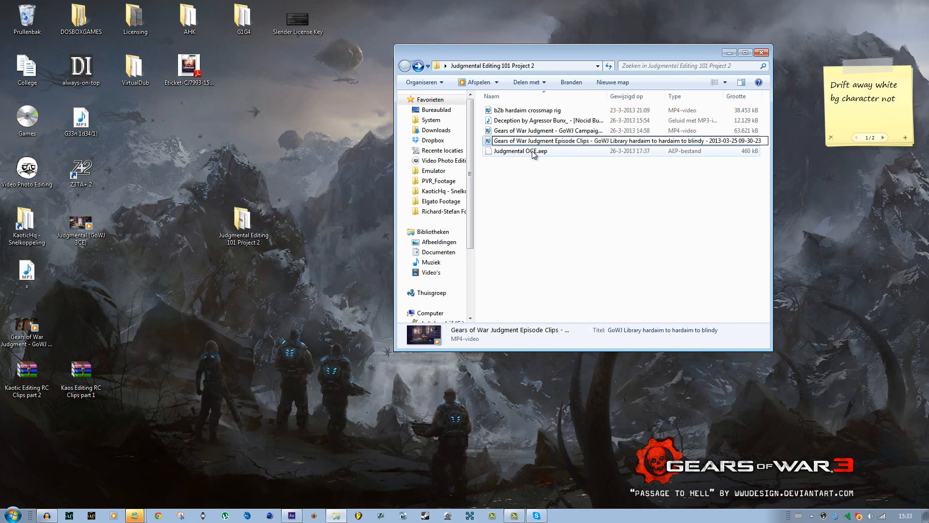
text(2)
key(Return)
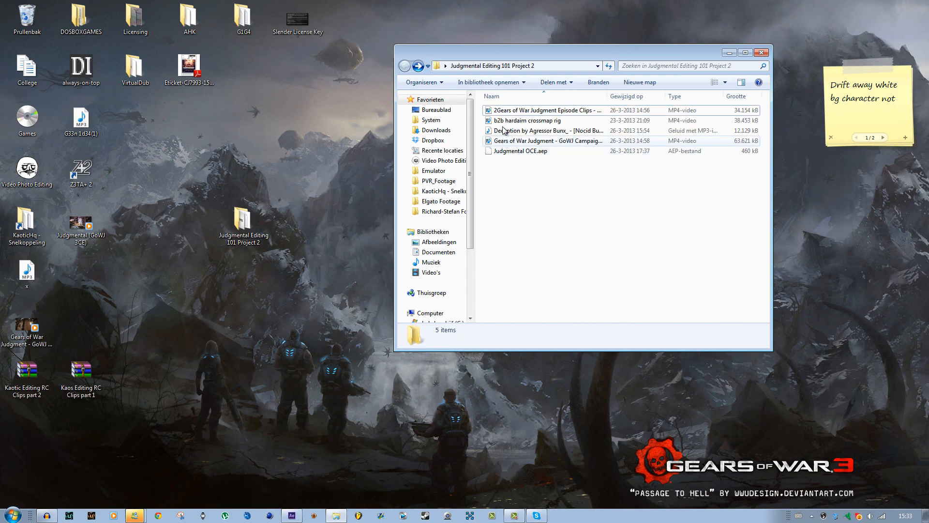
Rename the b2b hardaim crossmap rig video file as 2b2b hardaim crossmap rig.
click(503, 124)
click(503, 122)
key(Home)
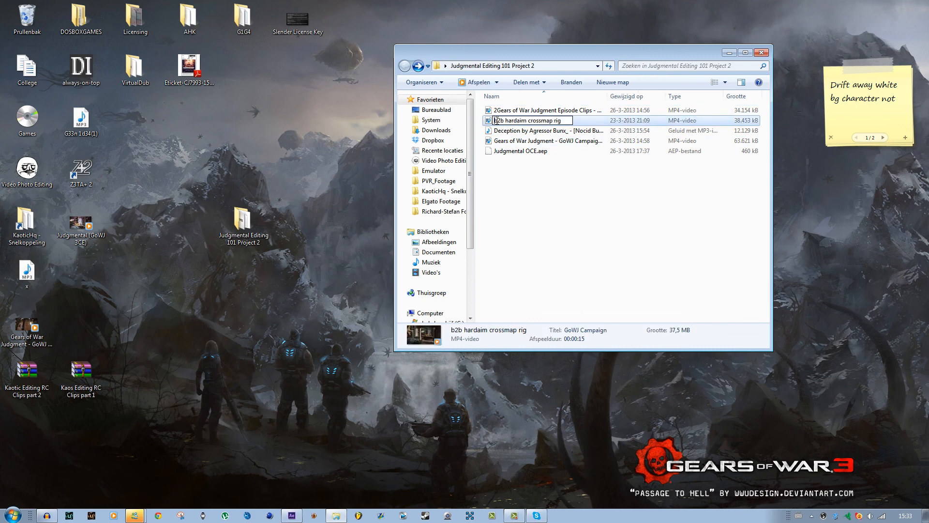
text(2)
key(Return)
click(498, 141)
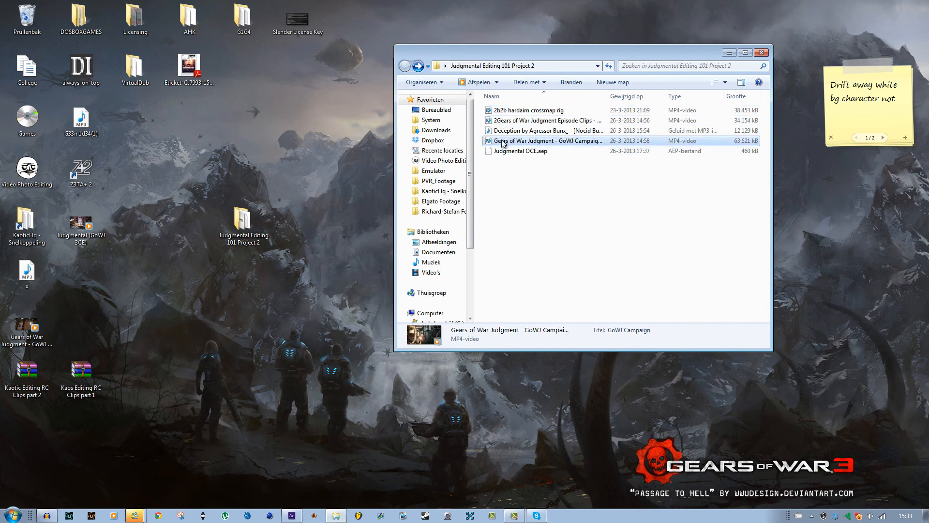
click(496, 142)
key(Home)
text(2)
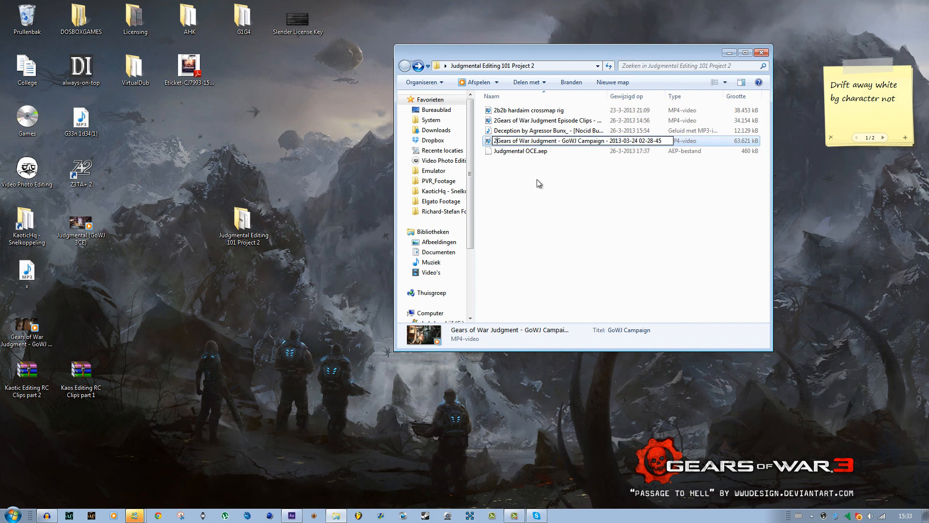
key(Return)
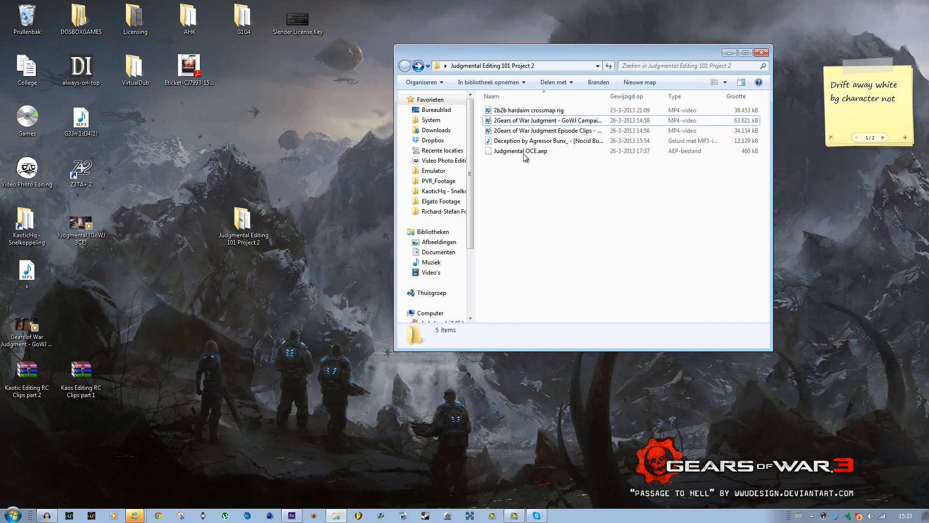
Examine the project folder's full path and the Judgmental OCE.aep file in it.
click(571, 66)
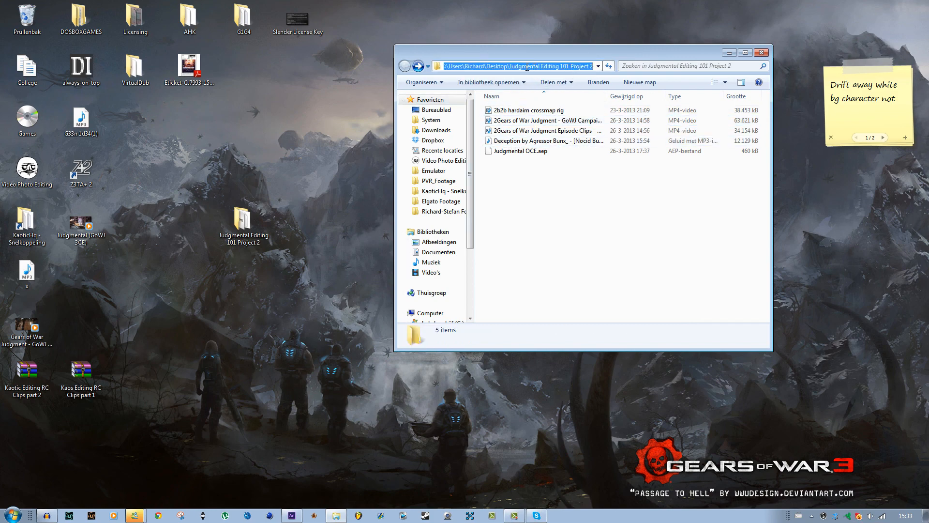
drag(479, 66, 428, 66)
click(478, 66)
drag(487, 67, 621, 66)
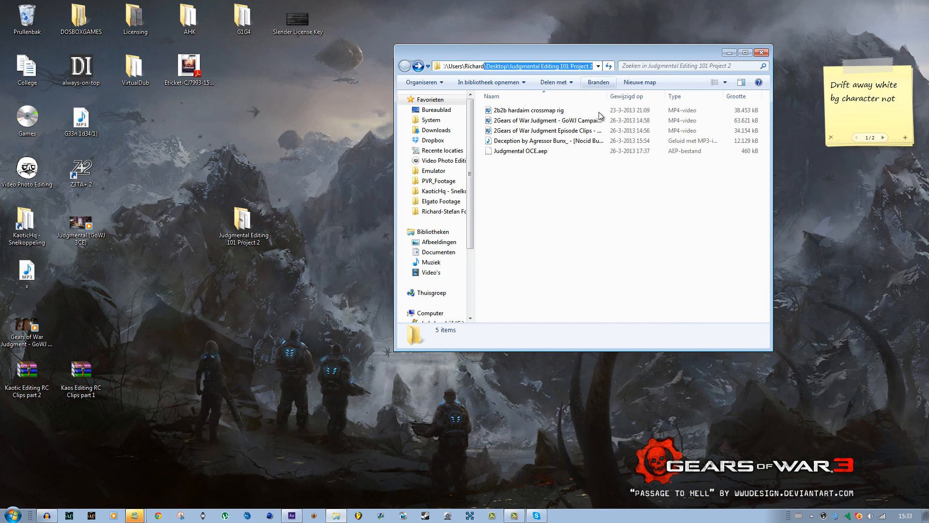
click(563, 198)
click(522, 150)
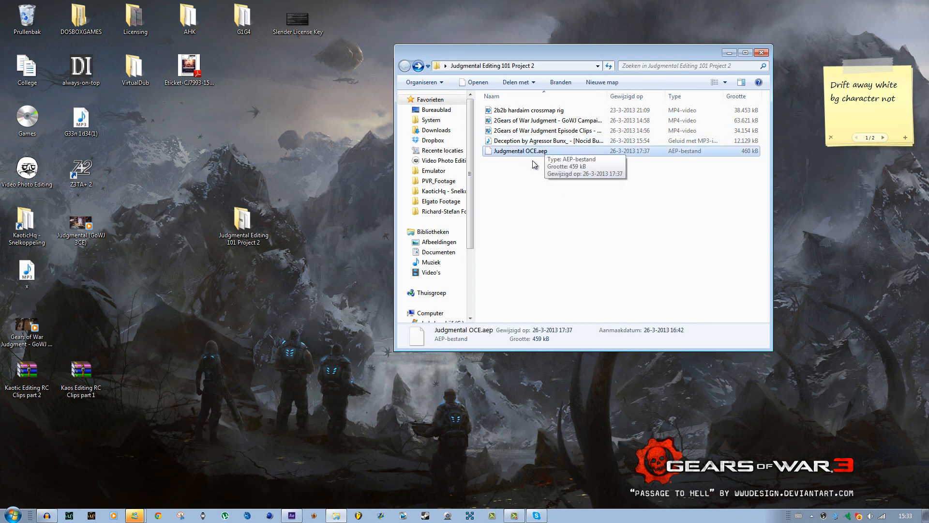
Rename the music file as 2Deception by Agressor Bunx_ - [Nocid Business Rec.] - 11A - 87.
click(496, 143)
click(495, 143)
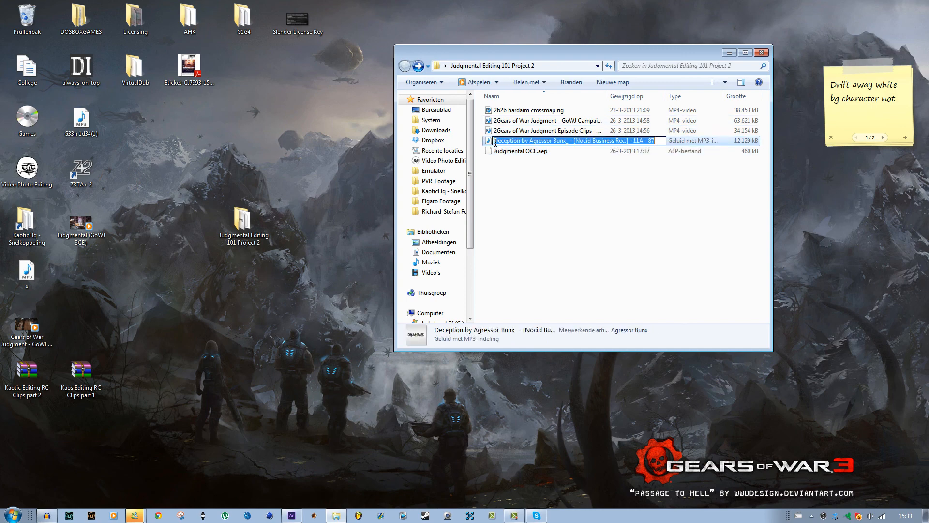
click(496, 140)
text(2)
key(Return)
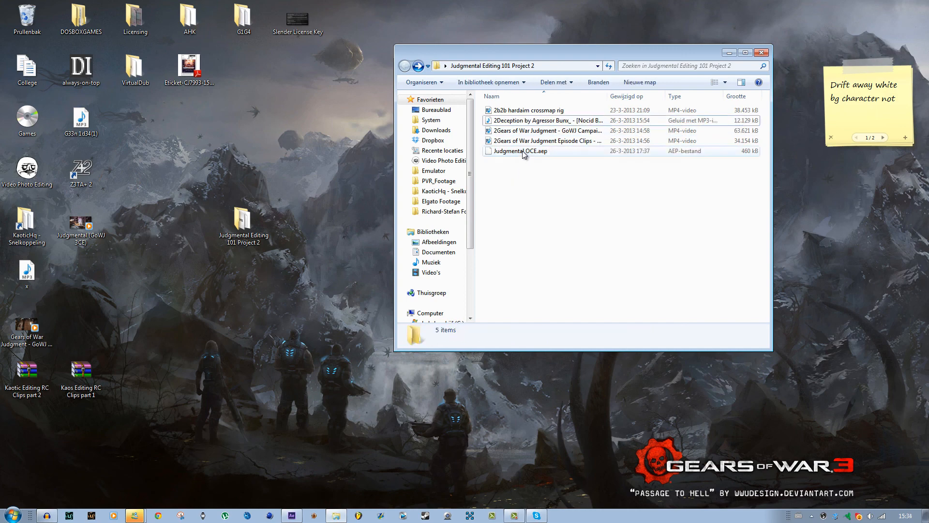
Try to open Judgmental OCE.aep directly from the project folder.
click(521, 150)
double_click(522, 150)
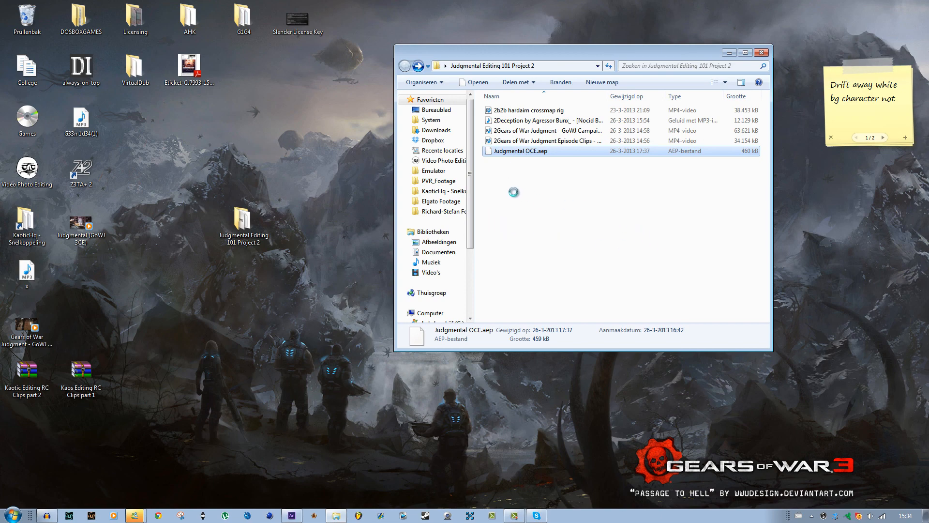
right_click(517, 151)
click(504, 197)
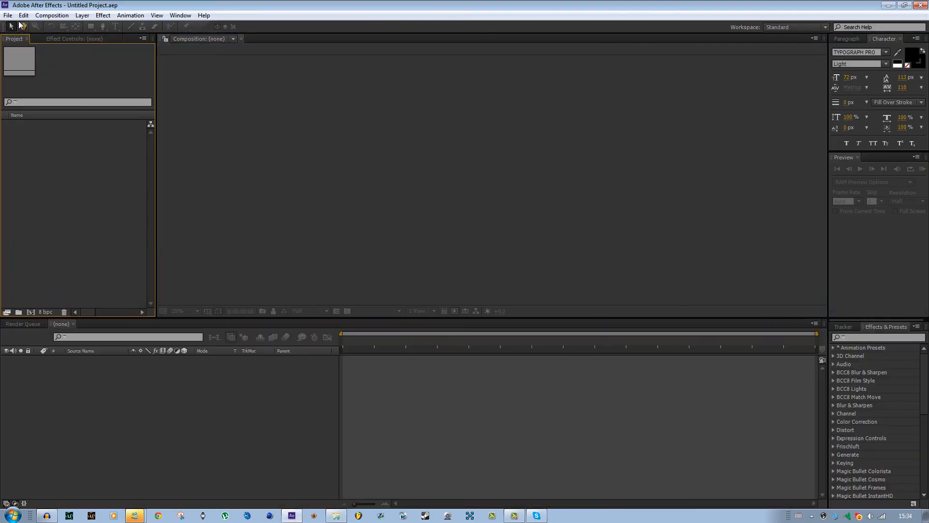
Switch to After Effects, open Judgmental OCE.aep from the recent projects and acknowledge the warning.
click(9, 15)
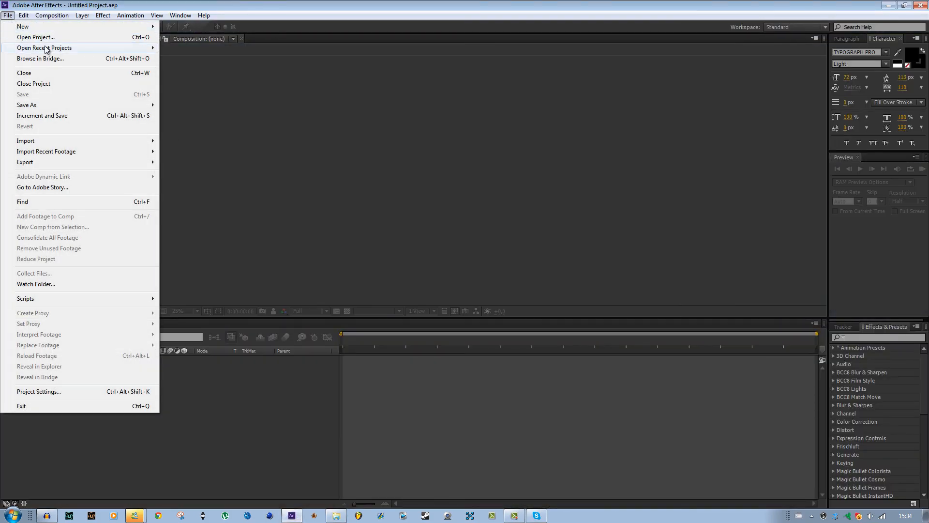
mouse_move(51, 48)
click(275, 49)
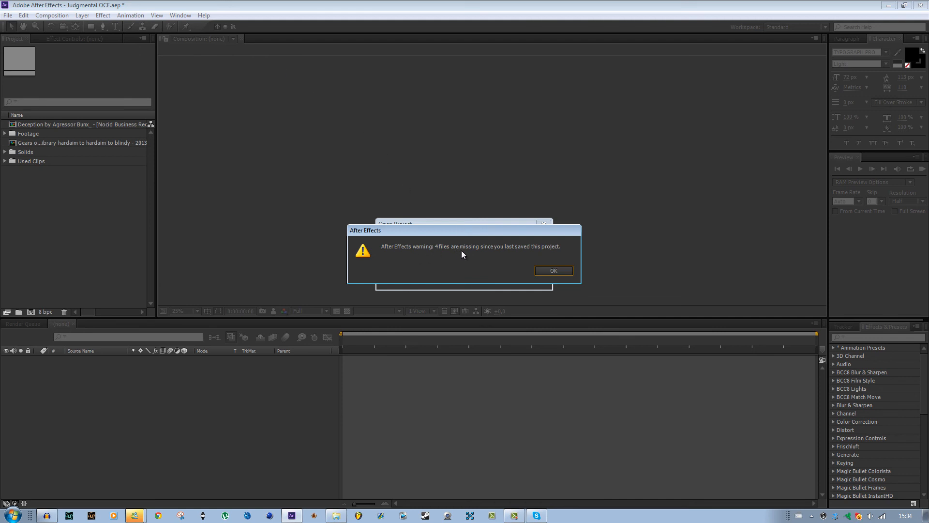
click(556, 271)
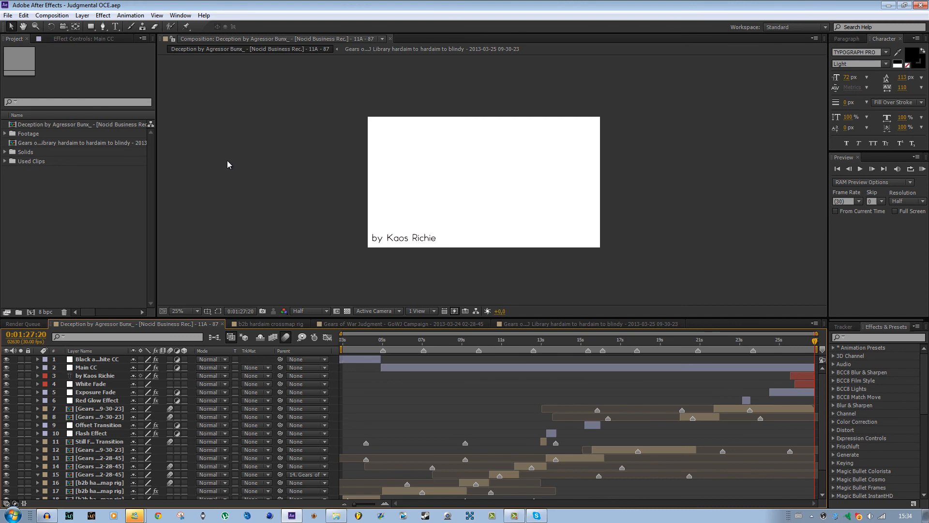
Expand the Footage folder and examine each of its four source files for missing links.
click(6, 135)
click(82, 143)
click(84, 151)
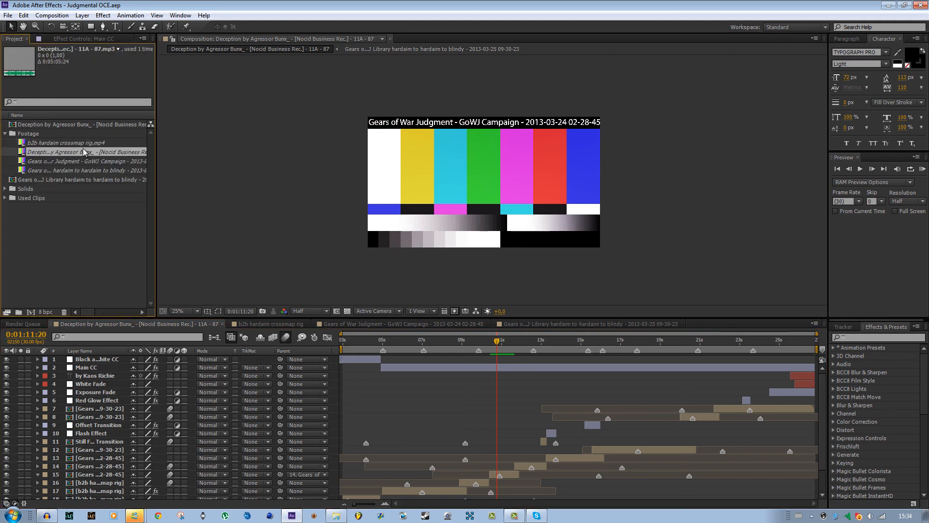
click(86, 161)
click(87, 170)
click(85, 161)
click(86, 152)
click(89, 143)
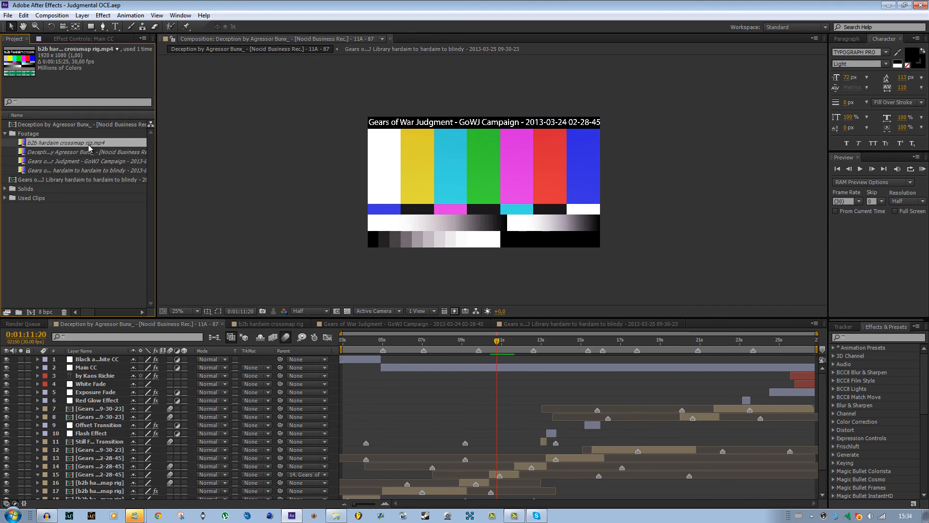
click(90, 152)
Replace the missing b2b hardaim crossmap rig.mp4 footage with 2b2b hardaim crossmap rig from the desktop folder Judgmental Editing 101 Project 2.
click(98, 143)
right_click(98, 143)
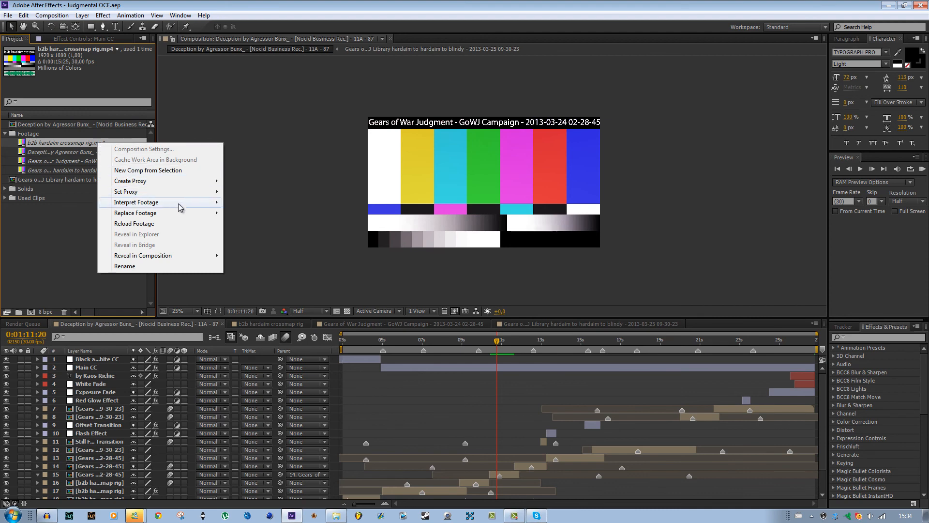
mouse_move(183, 213)
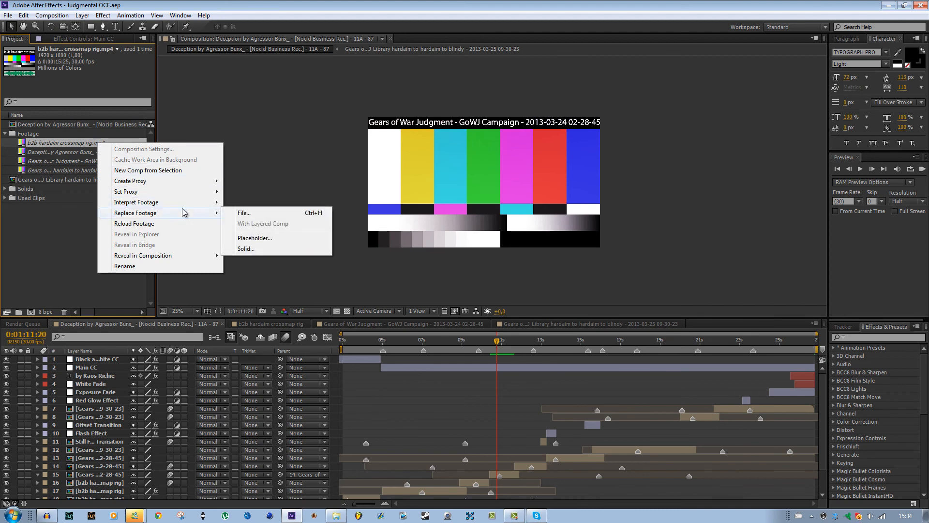
click(241, 213)
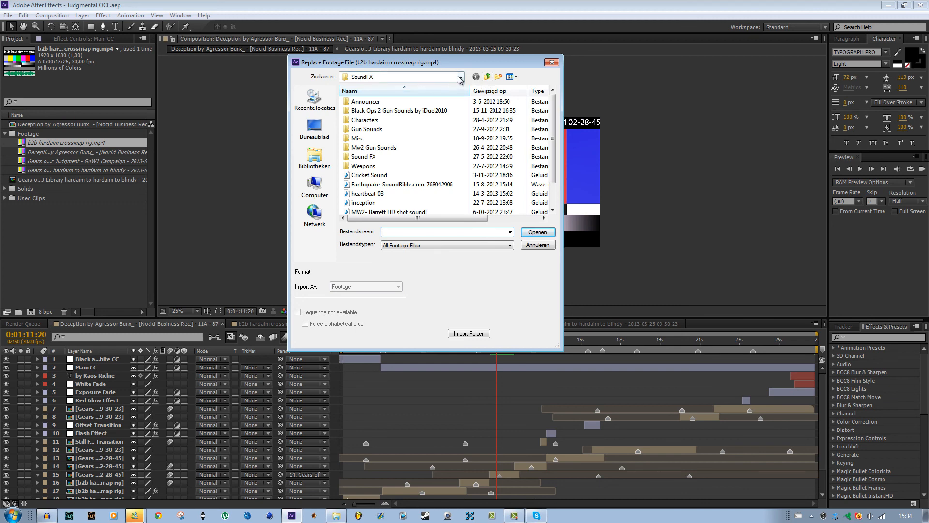
click(461, 78)
click(305, 130)
click(304, 130)
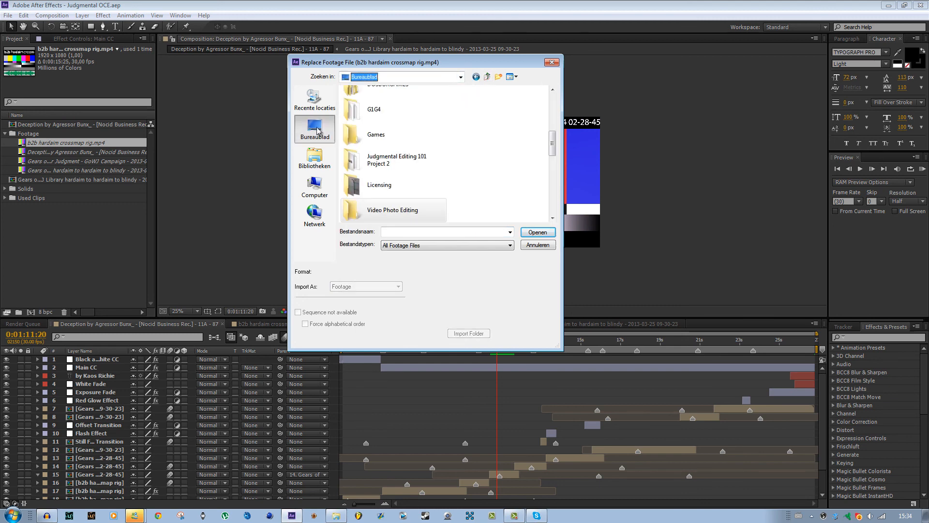
double_click(396, 160)
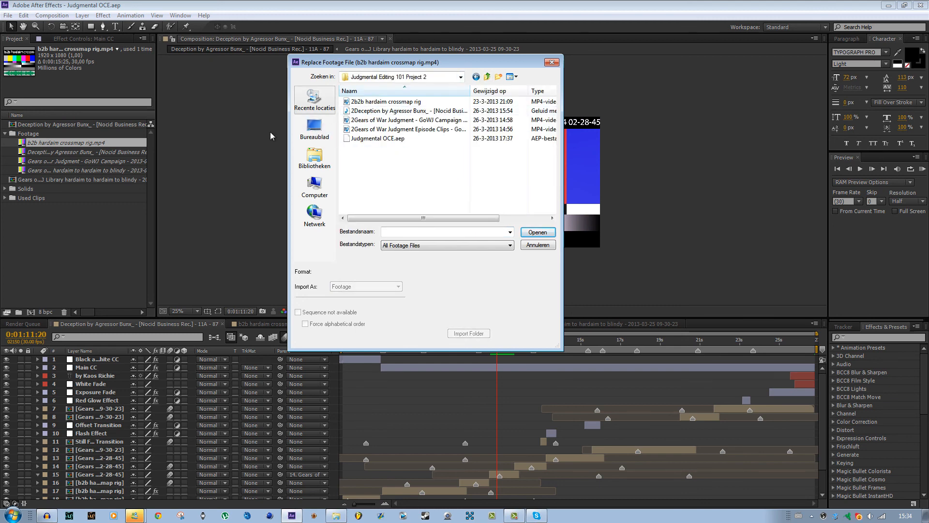
click(386, 102)
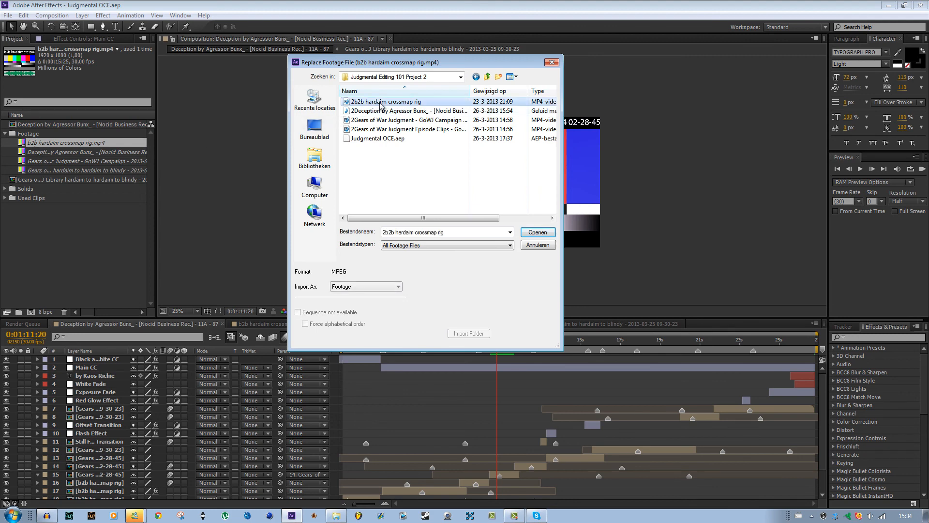
click(532, 233)
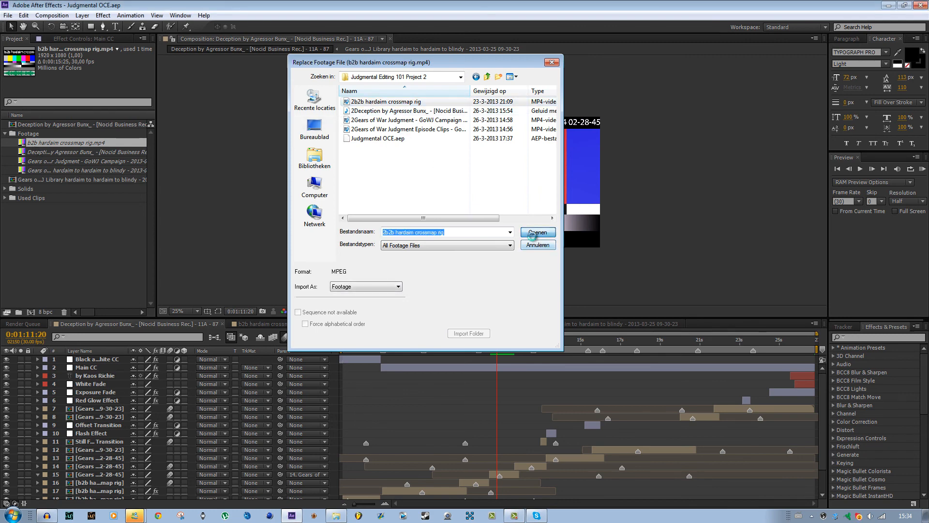
Replace the missing Deception by Agressor Bunx_ music footage with the renamed 2Deception by Agressor Bunx_ file from the project folder.
right_click(67, 153)
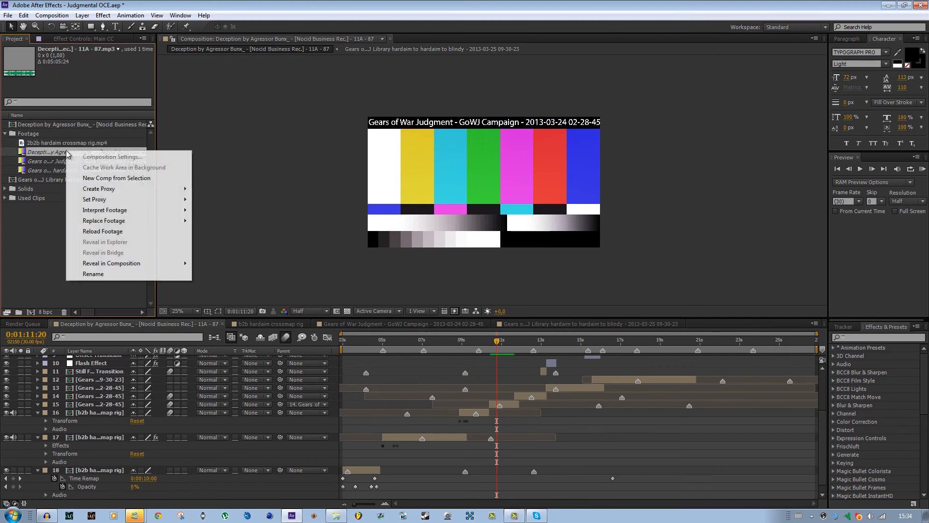
mouse_move(150, 220)
click(206, 221)
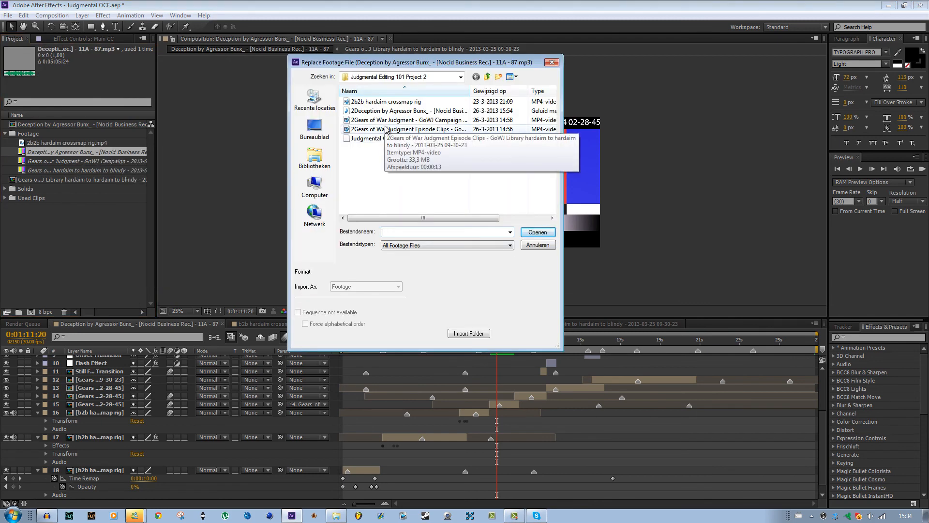
click(390, 111)
click(538, 232)
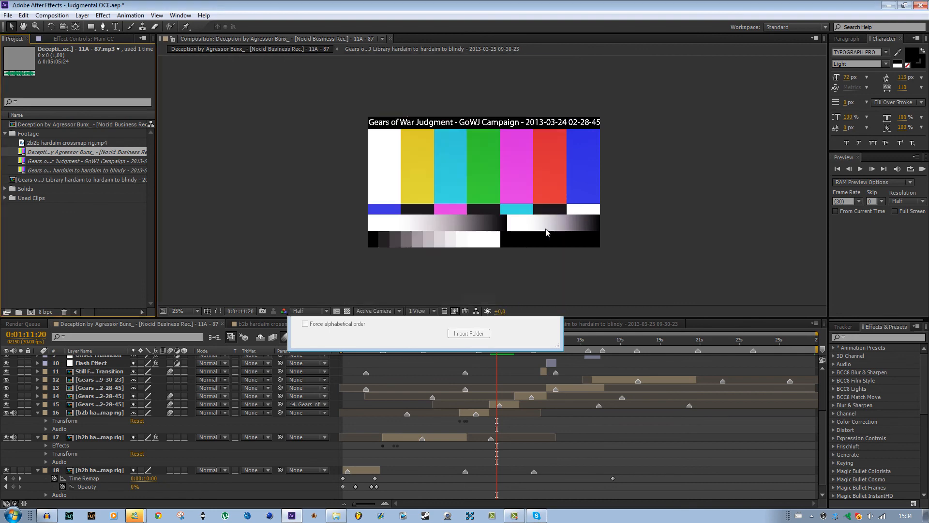
Replace the missing Gears of War Judgment - GoWJ Campaign footage with the renamed 2Gears of War Judgment - GoWJ Campaign file from the project folder.
right_click(71, 162)
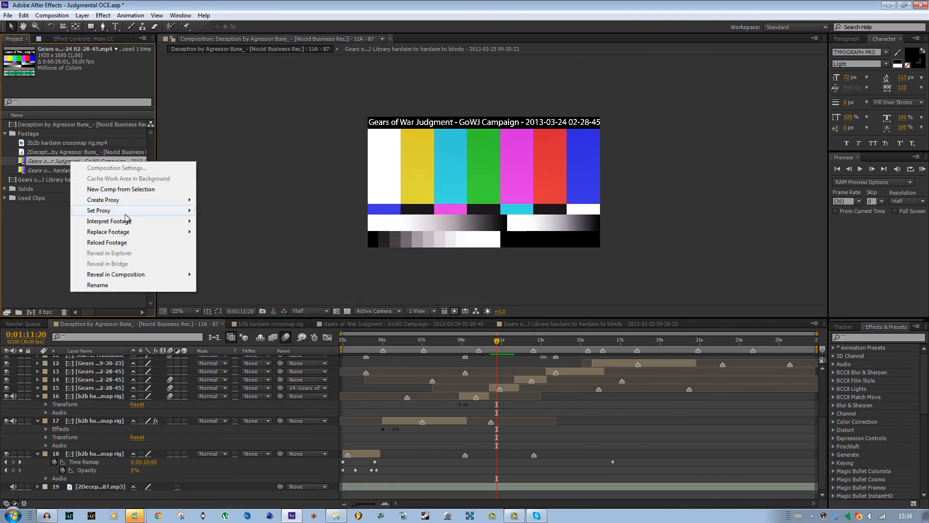
mouse_move(149, 233)
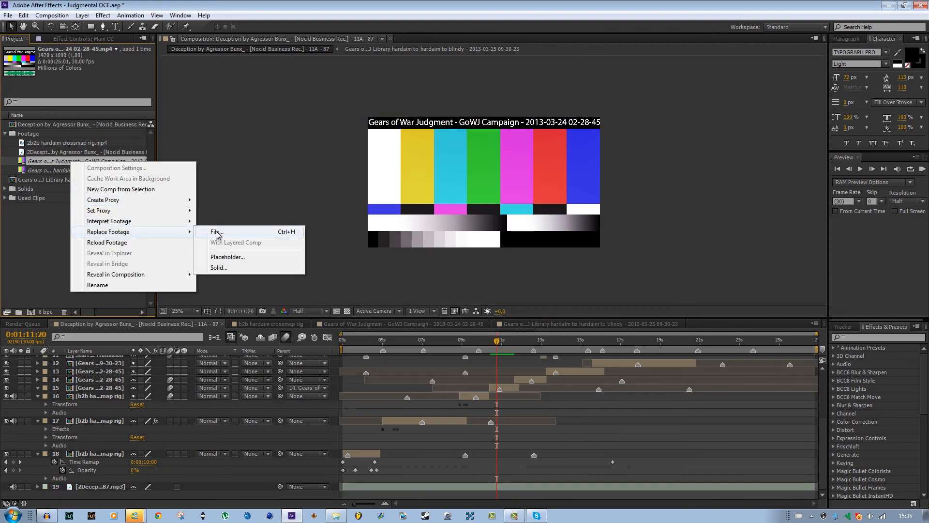
click(209, 233)
click(390, 120)
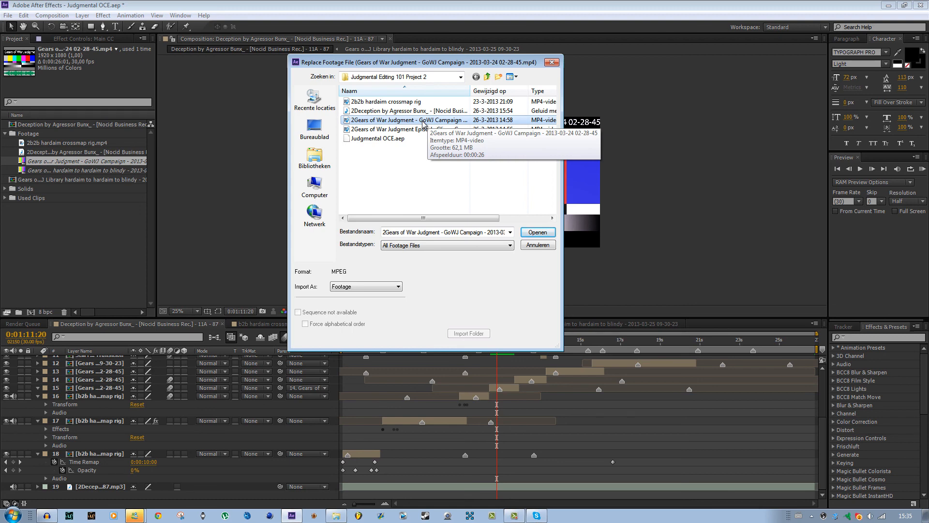
click(538, 232)
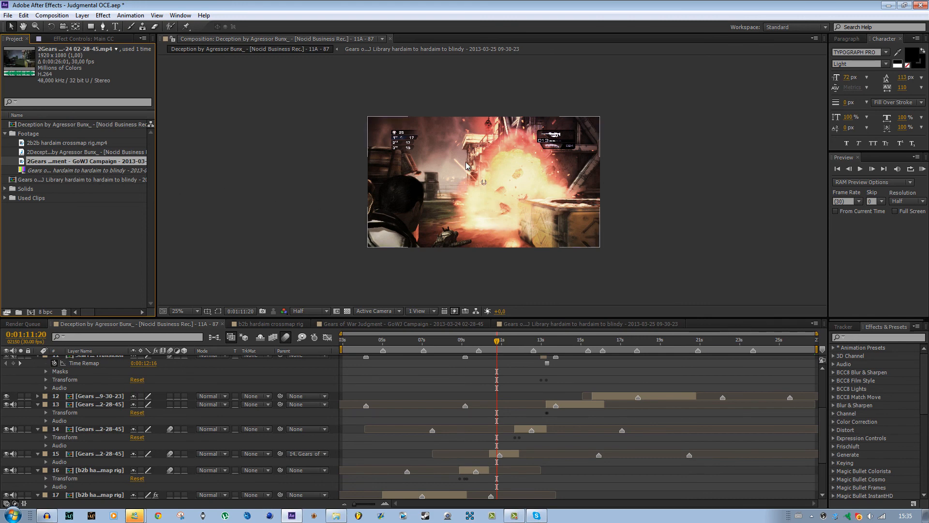
Replace the missing GoWJ Library hardaim to hardaim to blindy footage with the renamed 2Gears of War Judgment Episode Clips file.
right_click(88, 167)
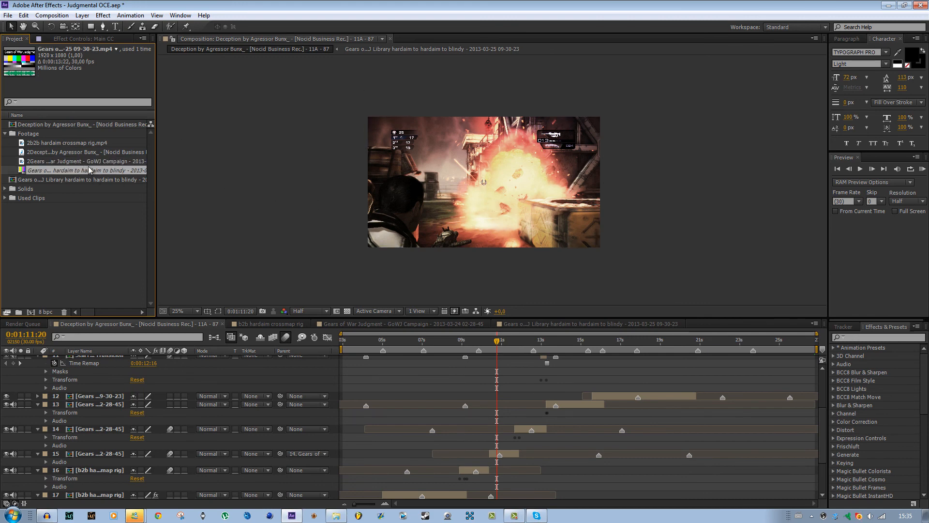
mouse_move(174, 235)
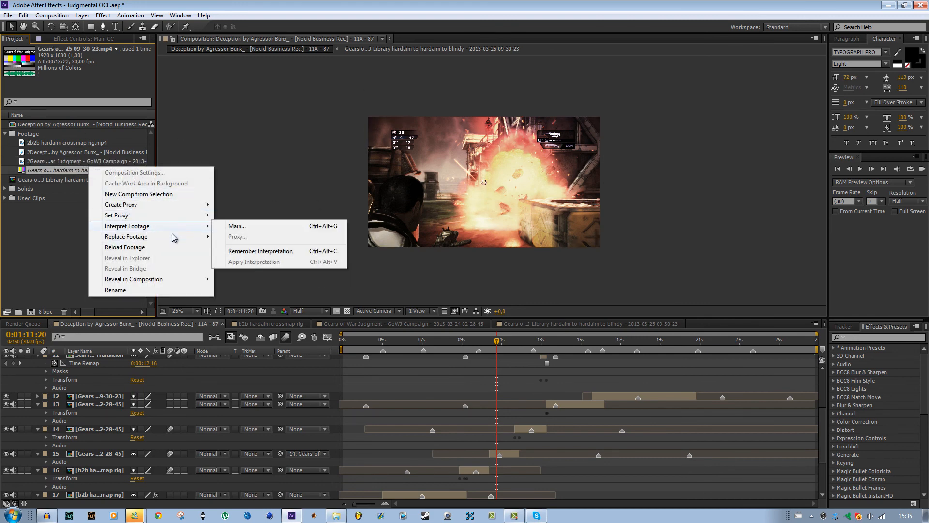
click(266, 236)
click(407, 129)
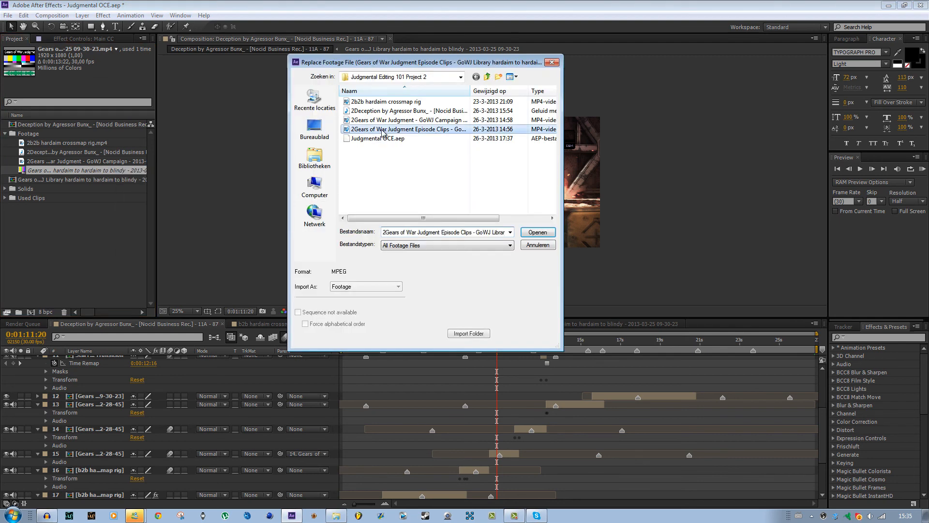
click(538, 232)
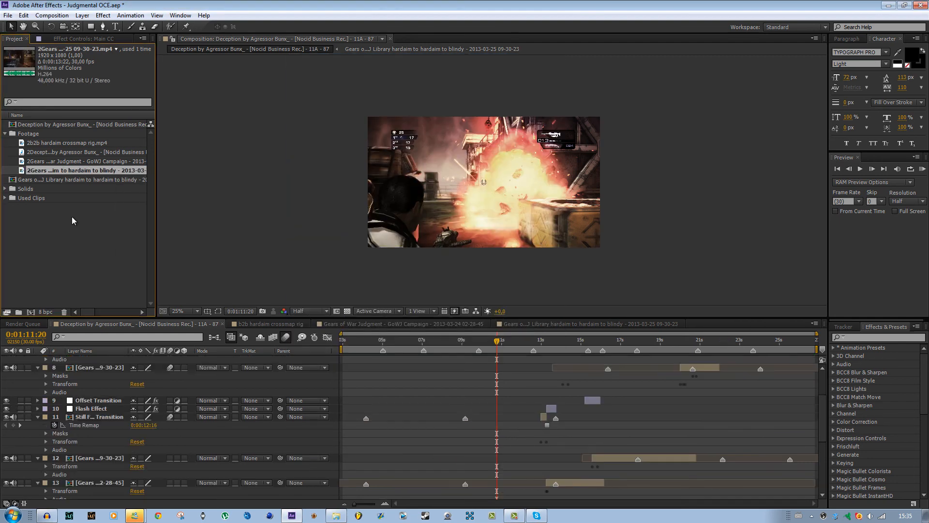
Collapse the Footage folder and scrub the Deception composition forward to 0:01:19:19 to check the relinked clips.
click(69, 222)
click(5, 134)
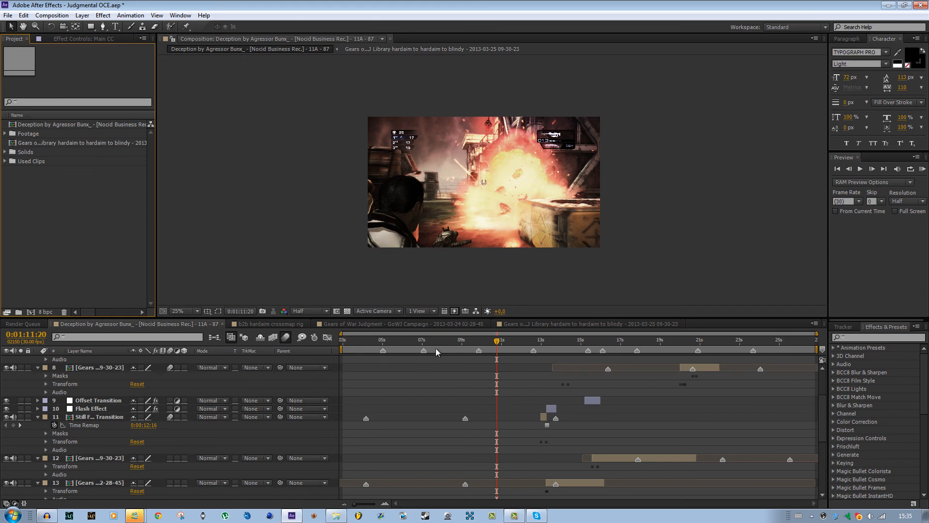
drag(440, 344, 655, 347)
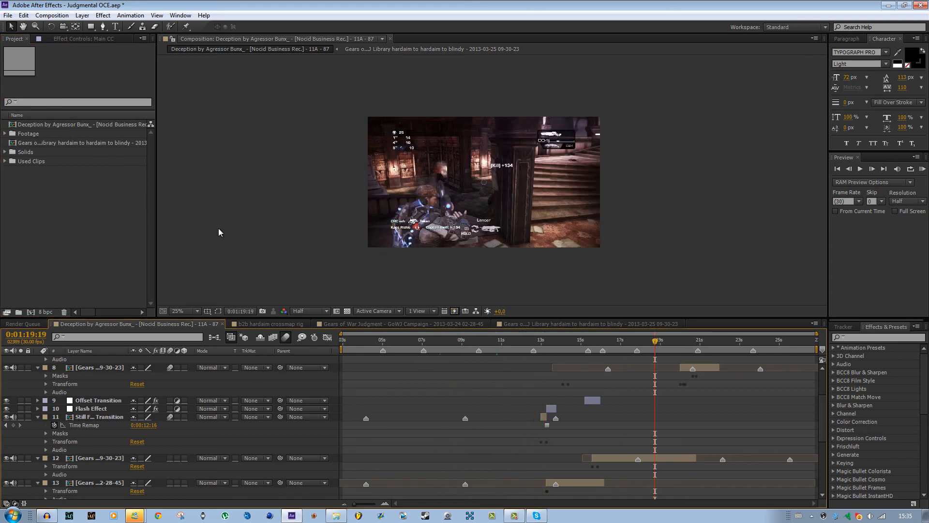